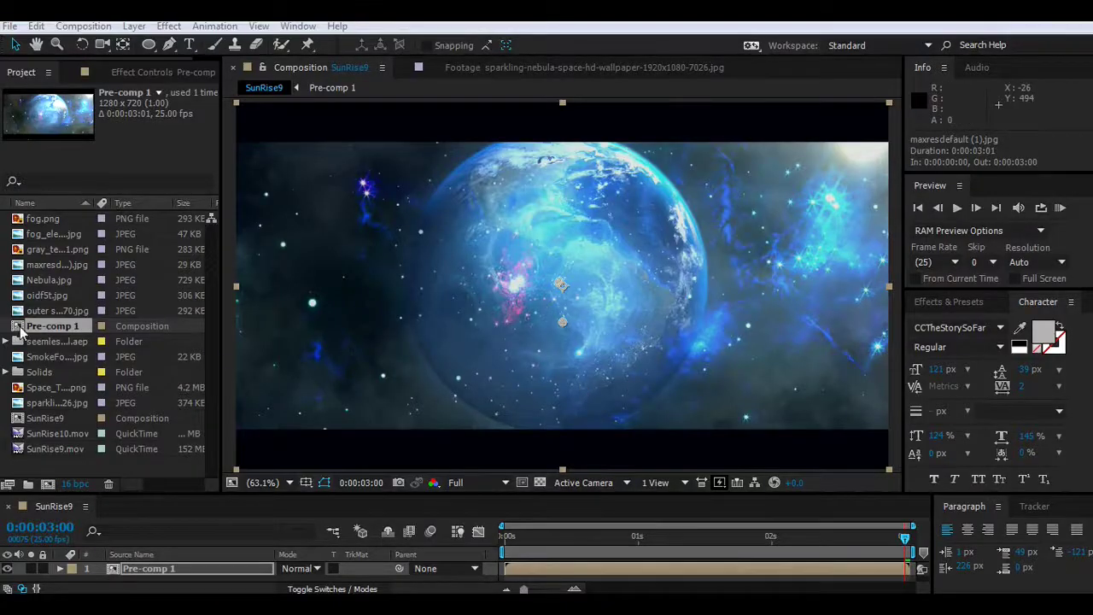
# Step: Build the SunRise10 composition from SunRise10.mov and enlarge the timeline panel
pyautogui.click(56, 433)
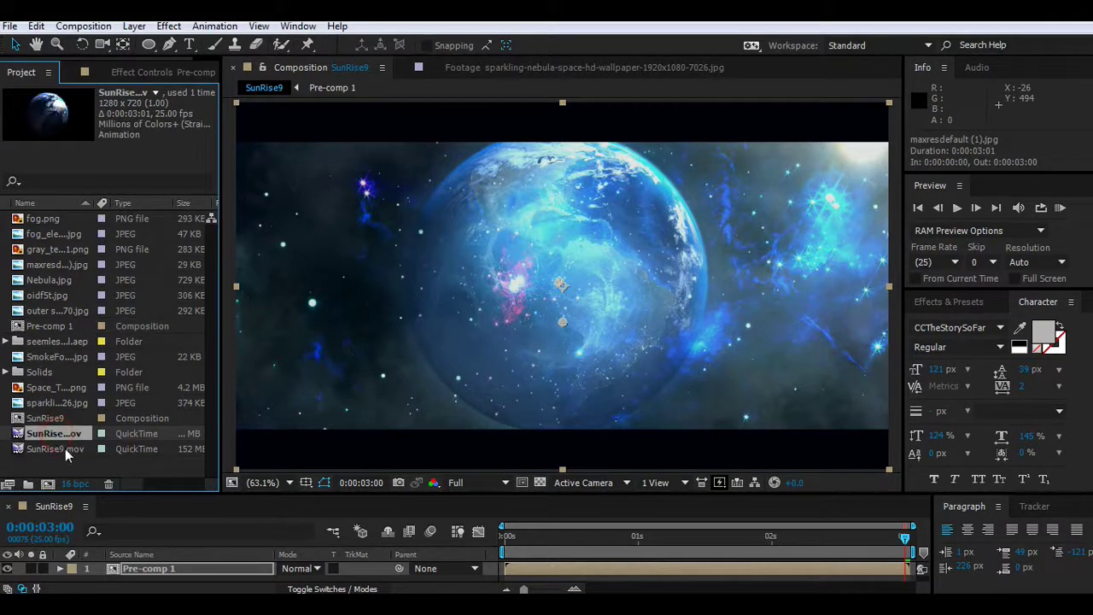
pyautogui.moveTo(47, 434); pyautogui.dragTo(55, 473)
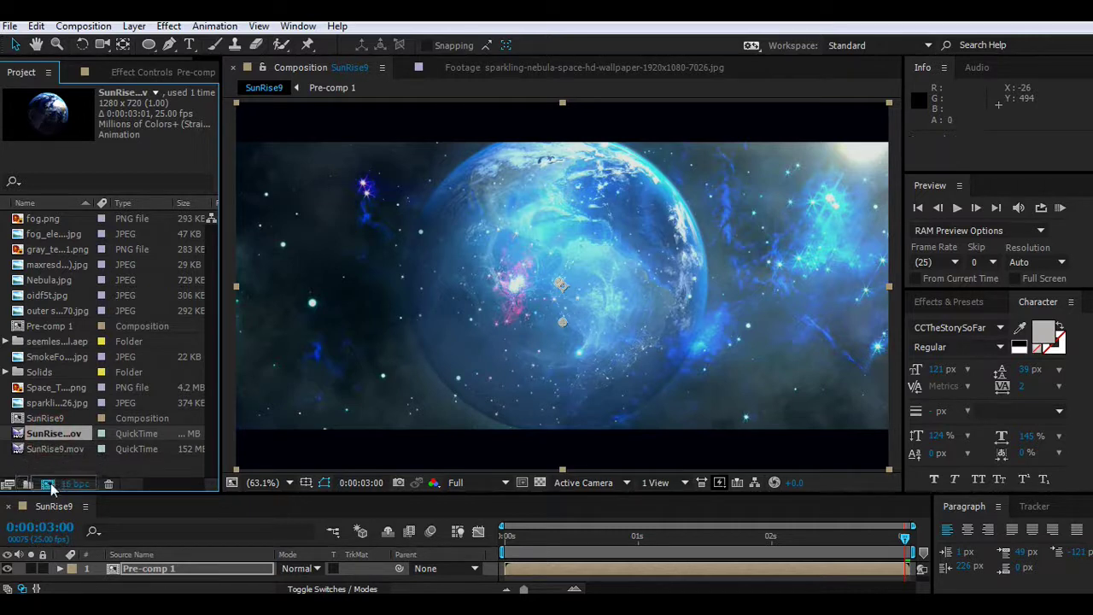
pyautogui.moveTo(56, 473); pyautogui.dragTo(49, 485)
pyautogui.moveTo(363, 493); pyautogui.dragTo(362, 480)
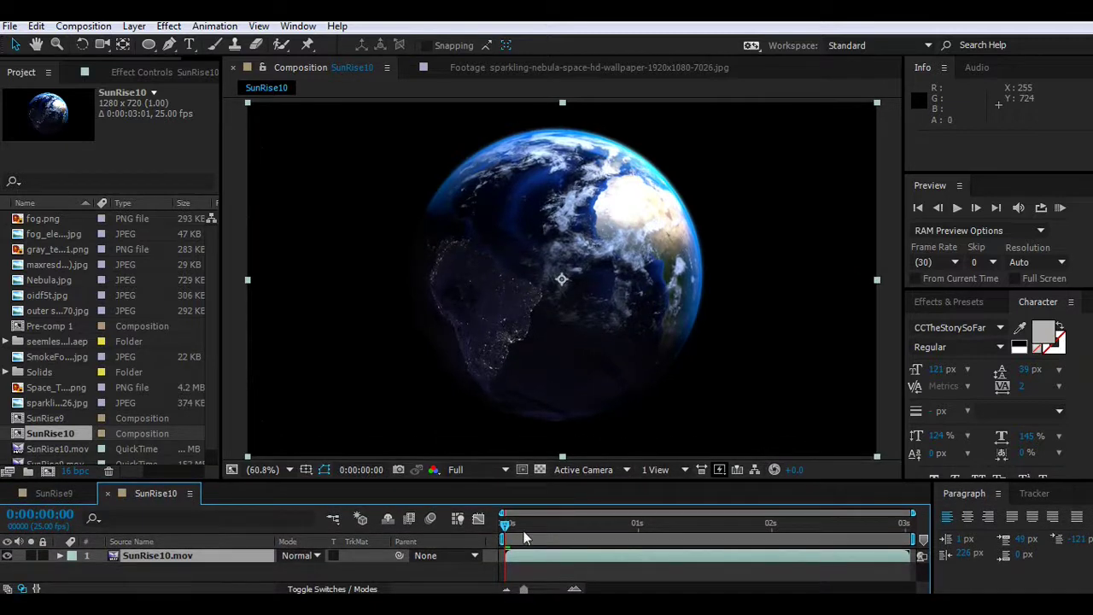
# Step: Save the project and add the sparkling nebula image as a layer beneath the Earth footage
pyautogui.moveTo(507, 527)
pyautogui.mouseDown()
pyautogui.moveTo(974, 554)
pyautogui.moveTo(504, 540)
pyautogui.mouseUp()
pyautogui.hotkey('ctrl', 's')
pyautogui.scroll(-1, 75, 399)
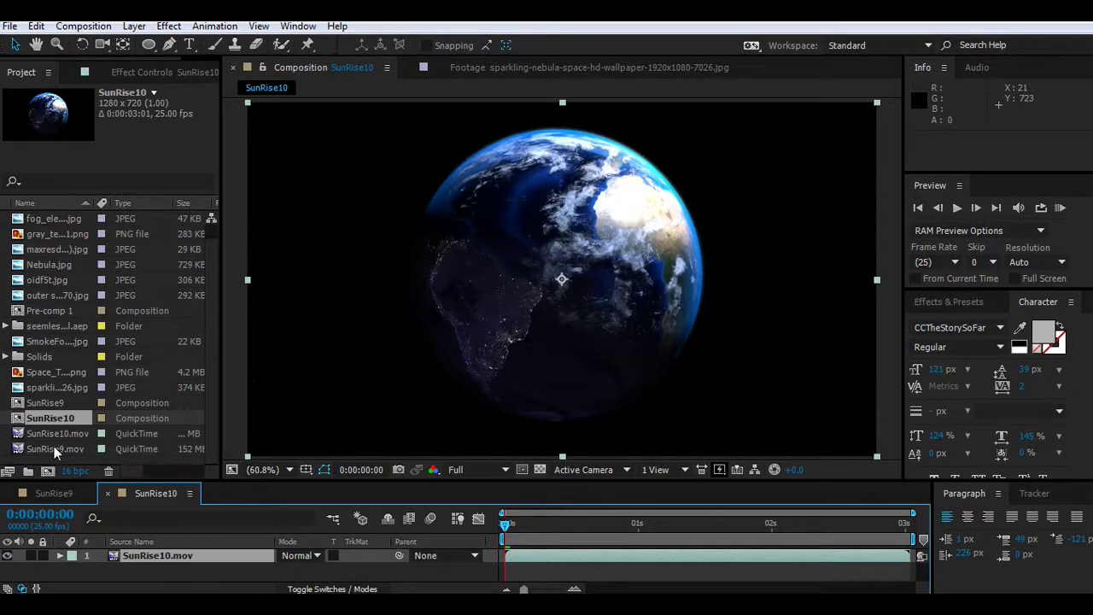
pyautogui.click(52, 389)
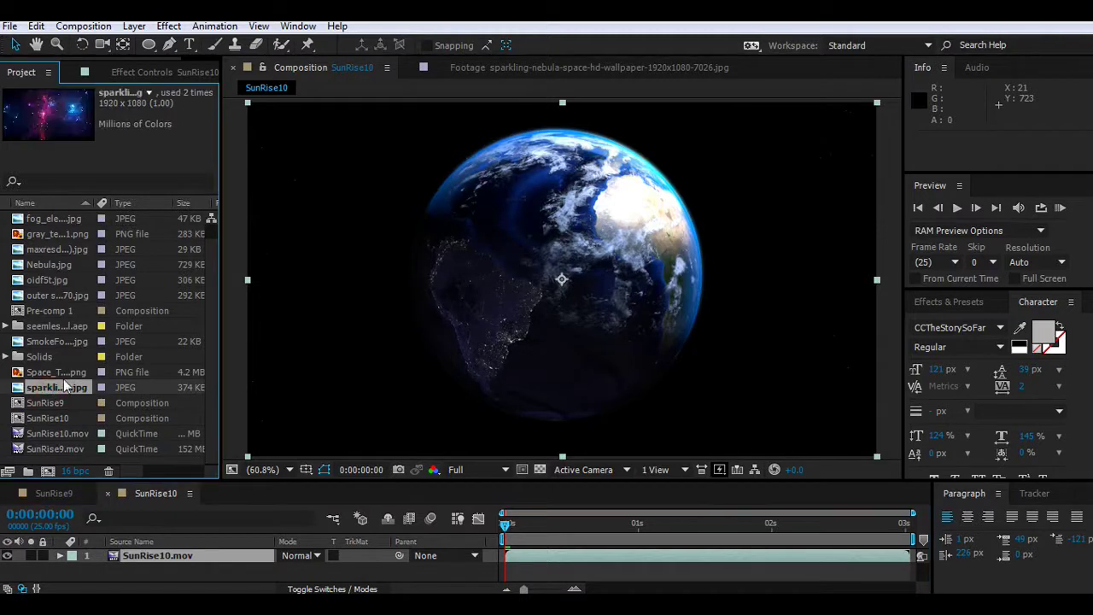
pyautogui.moveTo(49, 387); pyautogui.dragTo(125, 567)
# Step: Select the sparkling nebula layer and widen its effect settings panel
pyautogui.click(290, 469)
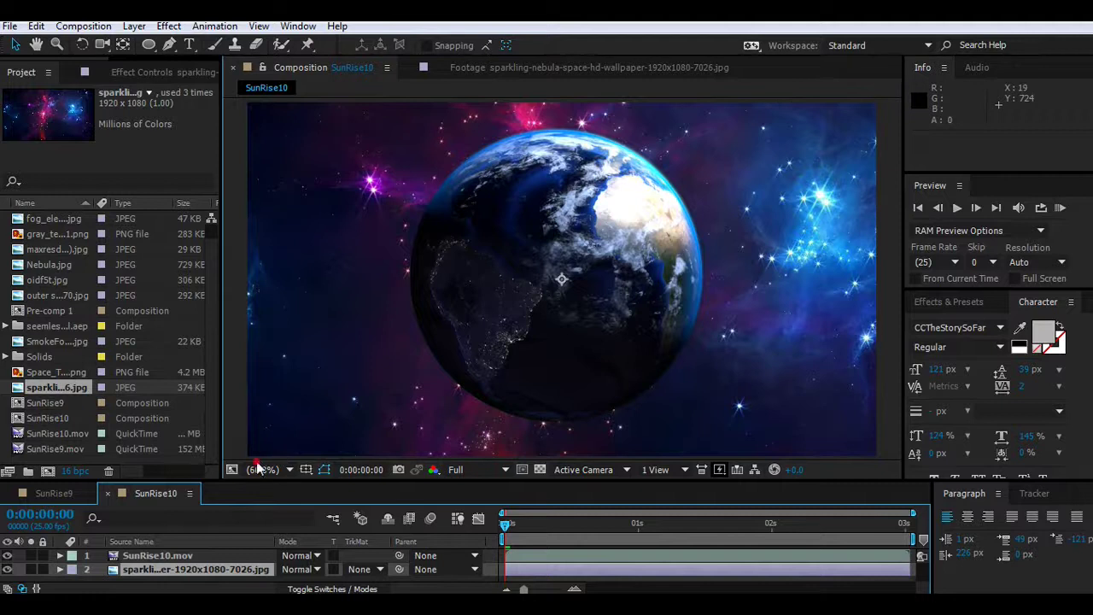
pyautogui.click(225, 328)
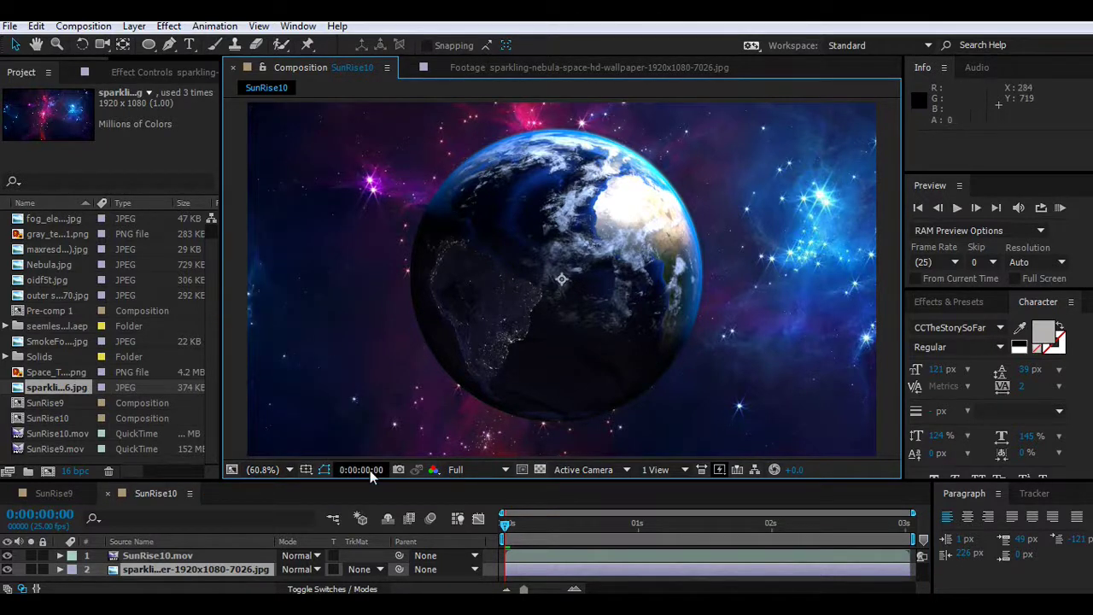
pyautogui.moveTo(366, 481); pyautogui.dragTo(366, 470)
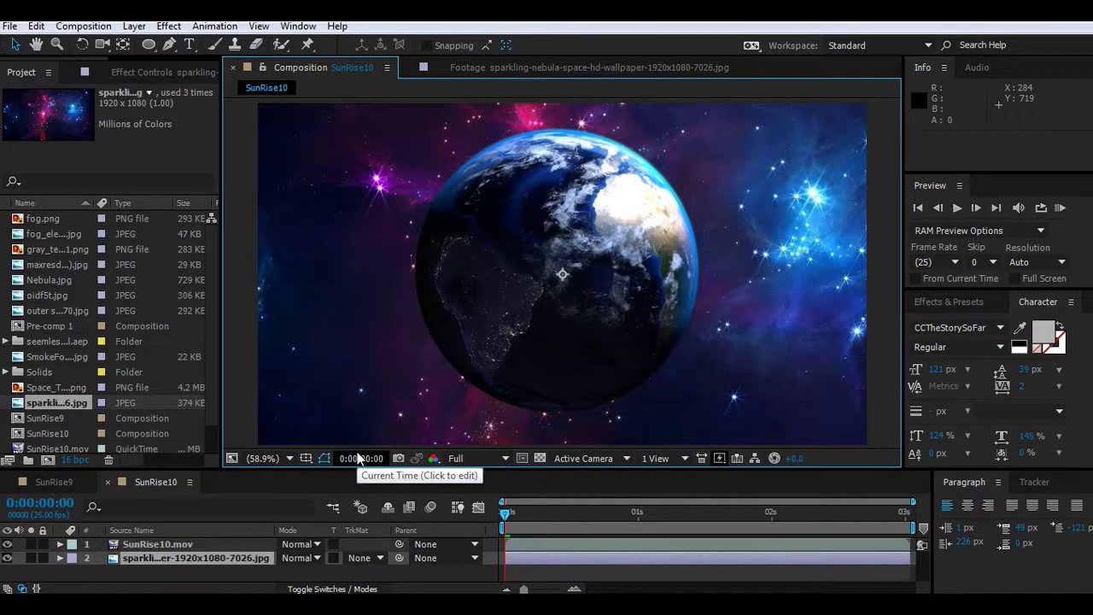
pyautogui.click(163, 554)
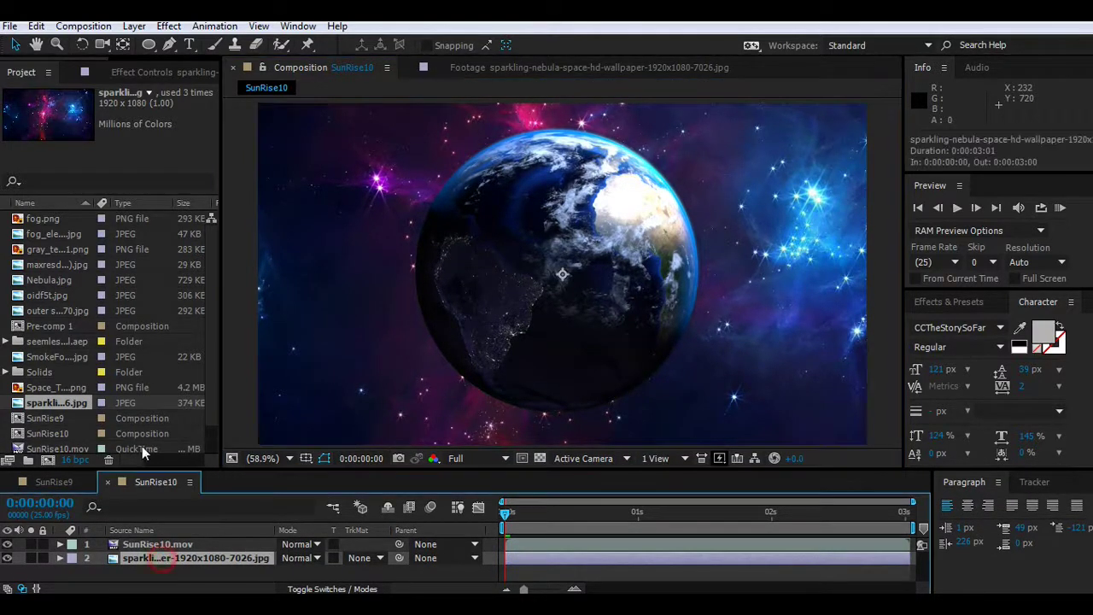
pyautogui.click(162, 72)
pyautogui.moveTo(221, 123)
pyautogui.mouseDown()
pyautogui.moveTo(277, 145)
pyautogui.moveTo(234, 145)
pyautogui.mouseUp()
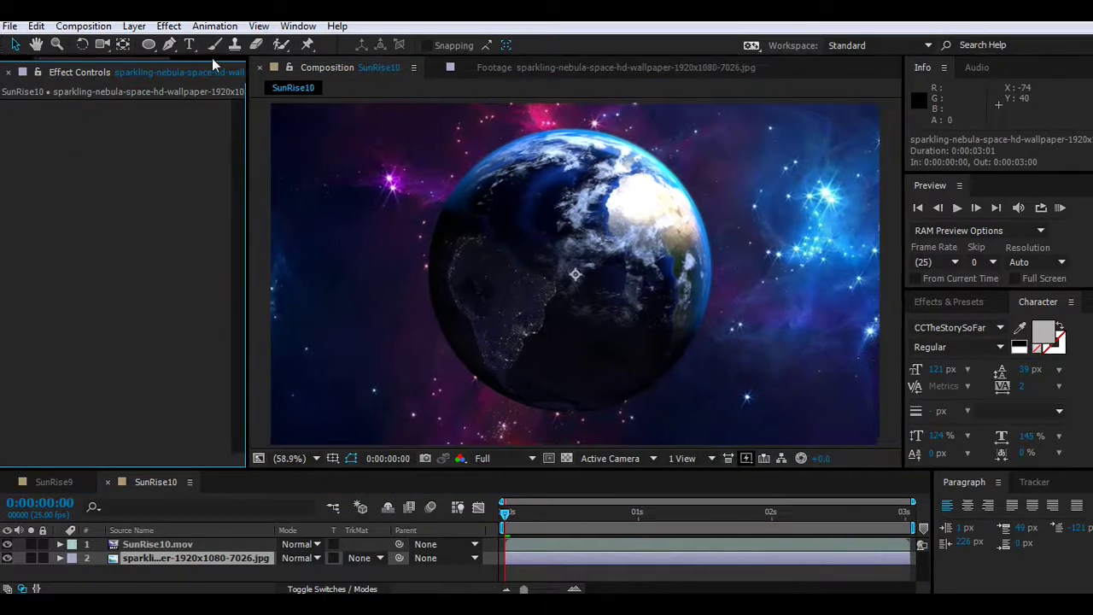
# Step: Apply Curves to the nebula layer and bend the RGB curve down to darken it
pyautogui.click(169, 25)
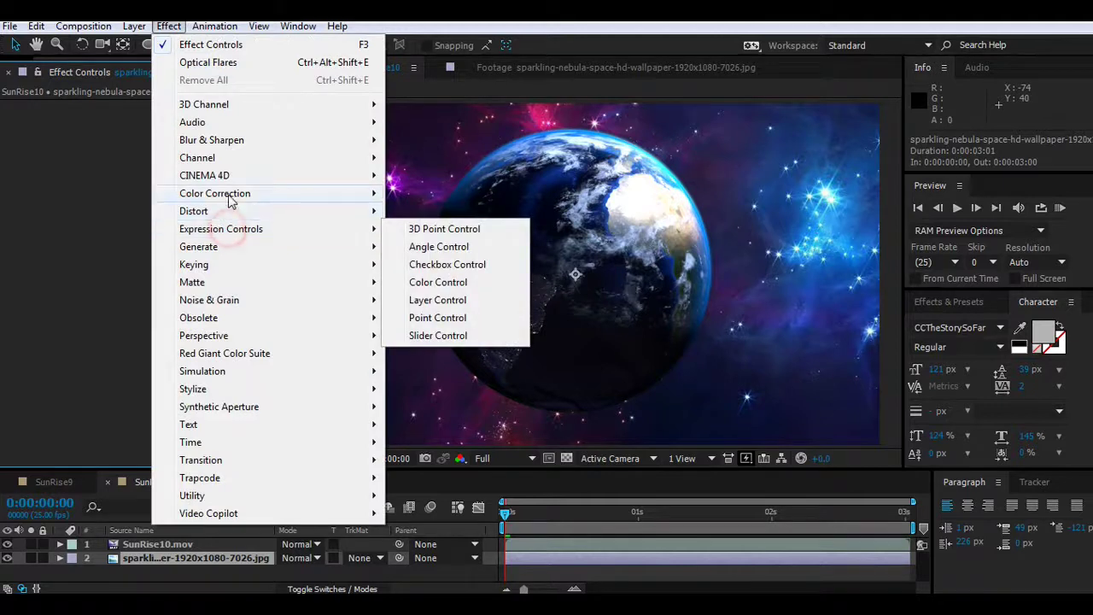
pyautogui.moveTo(229, 194)
pyautogui.click(423, 361)
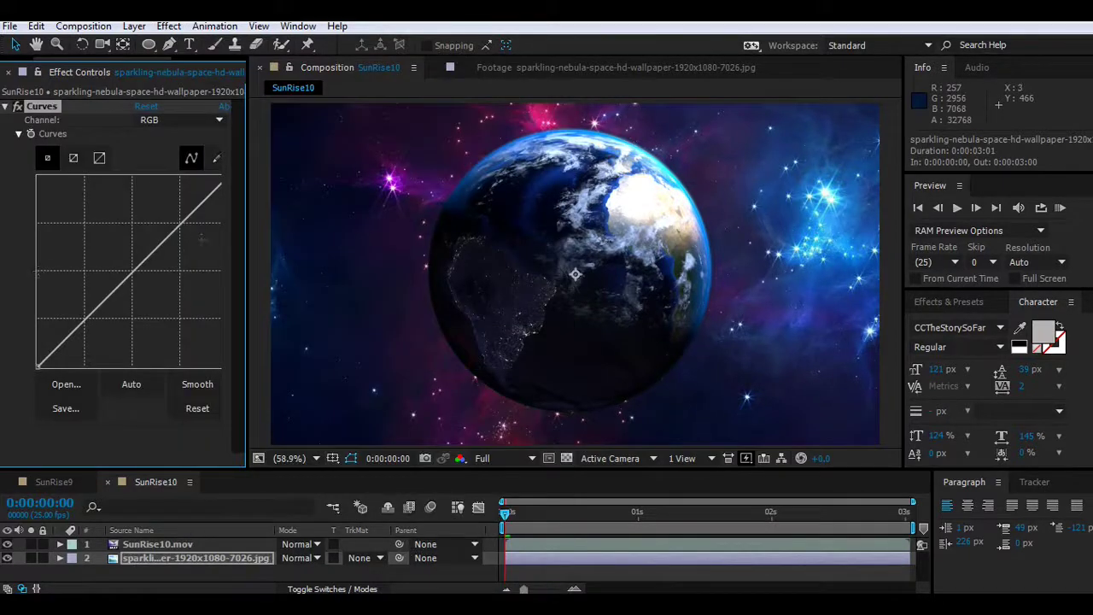
pyautogui.moveTo(246, 267); pyautogui.dragTo(263, 282)
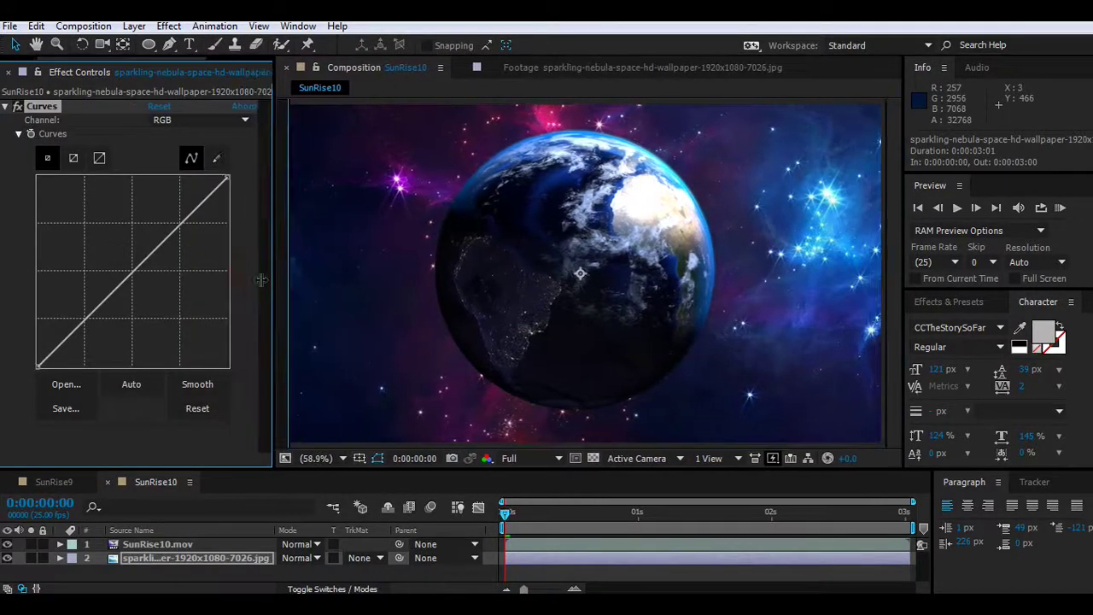
pyautogui.moveTo(144, 284); pyautogui.dragTo(160, 304)
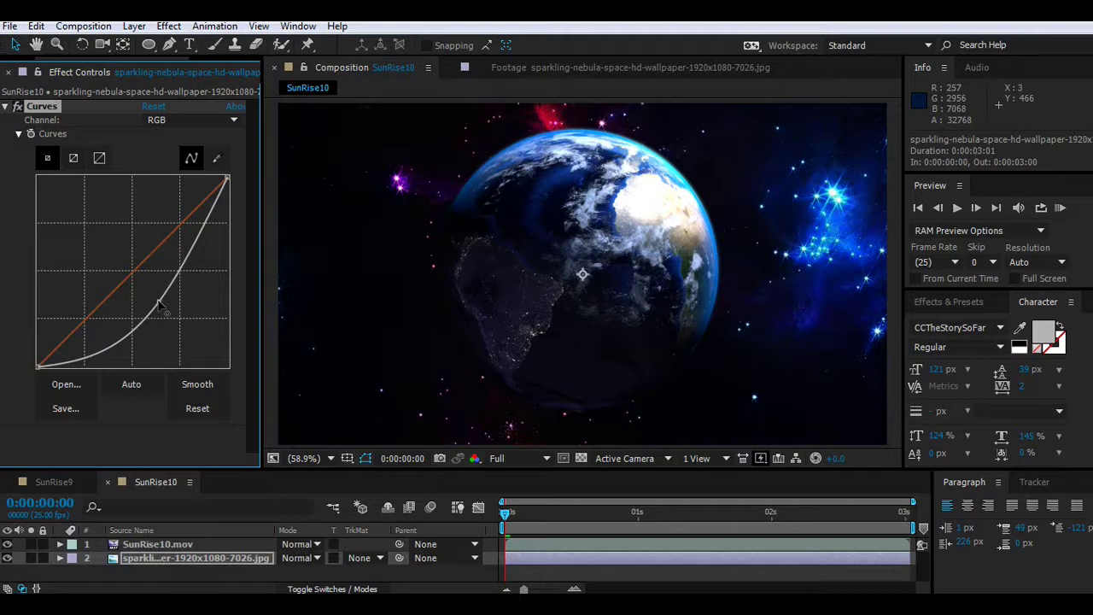
# Step: Pull down the Red channel curve and slightly lower the Blue channel curve
pyautogui.click(154, 120)
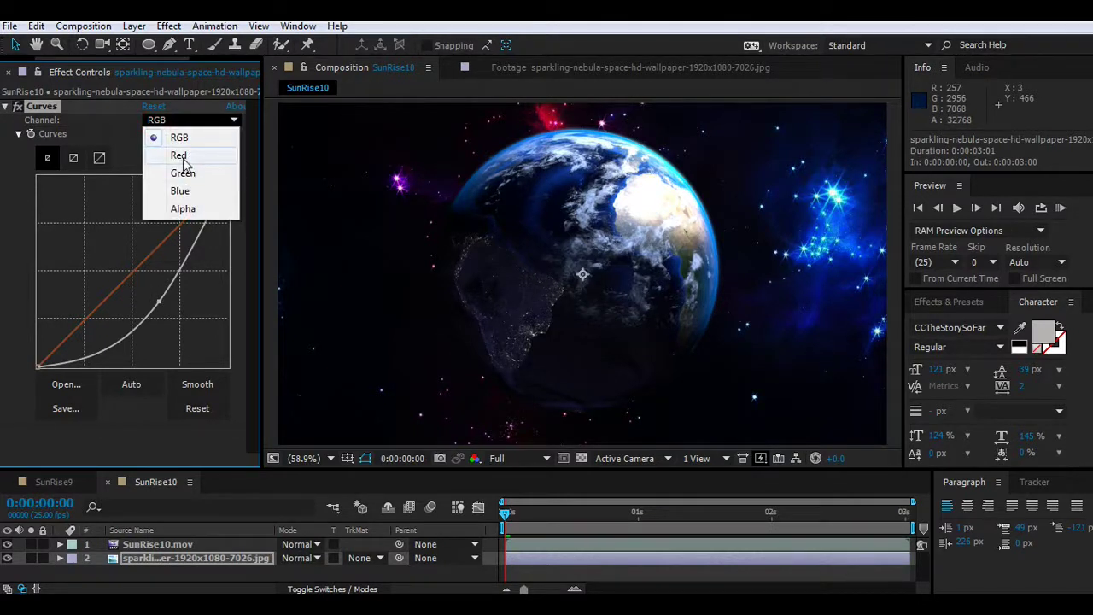
pyautogui.click(180, 156)
pyautogui.moveTo(136, 274); pyautogui.dragTo(149, 284)
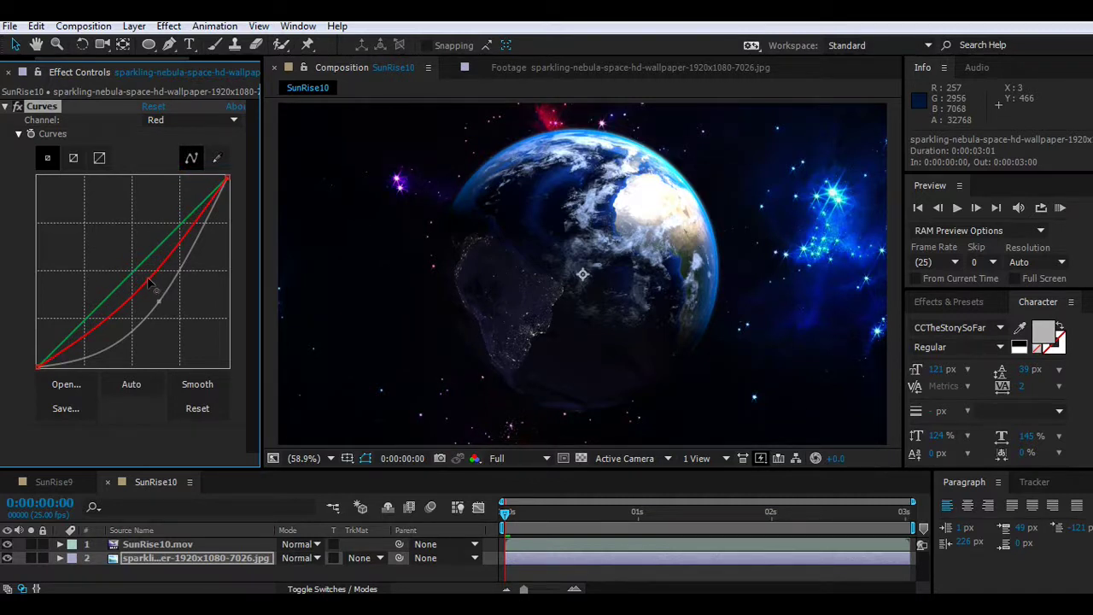
pyautogui.click(188, 120)
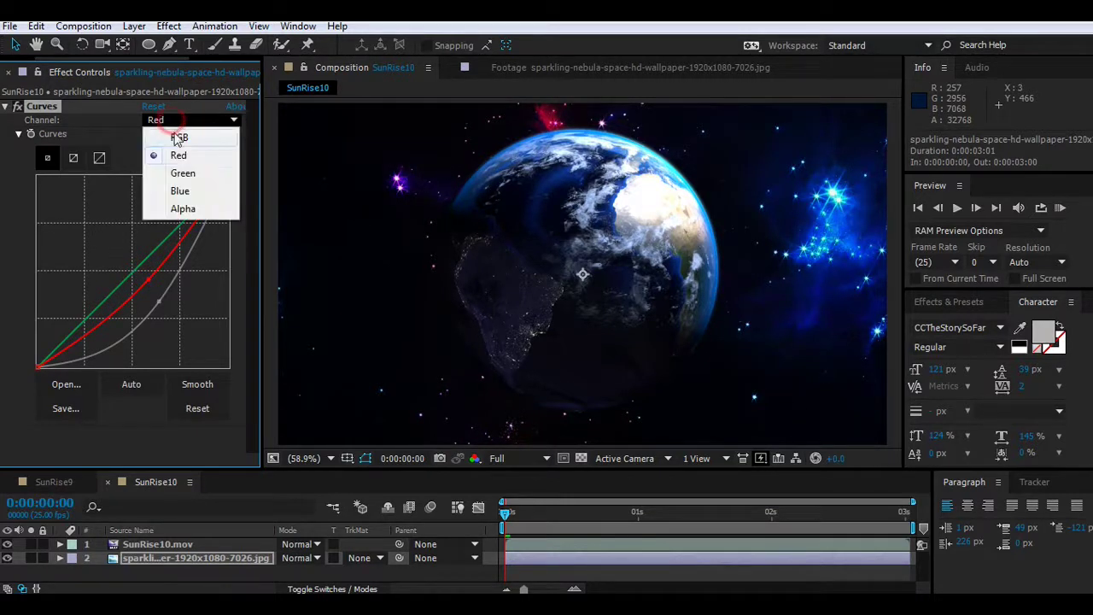
pyautogui.click(183, 191)
pyautogui.moveTo(134, 272)
pyautogui.mouseDown()
pyautogui.moveTo(189, 316)
pyautogui.moveTo(142, 278)
pyautogui.mouseUp()
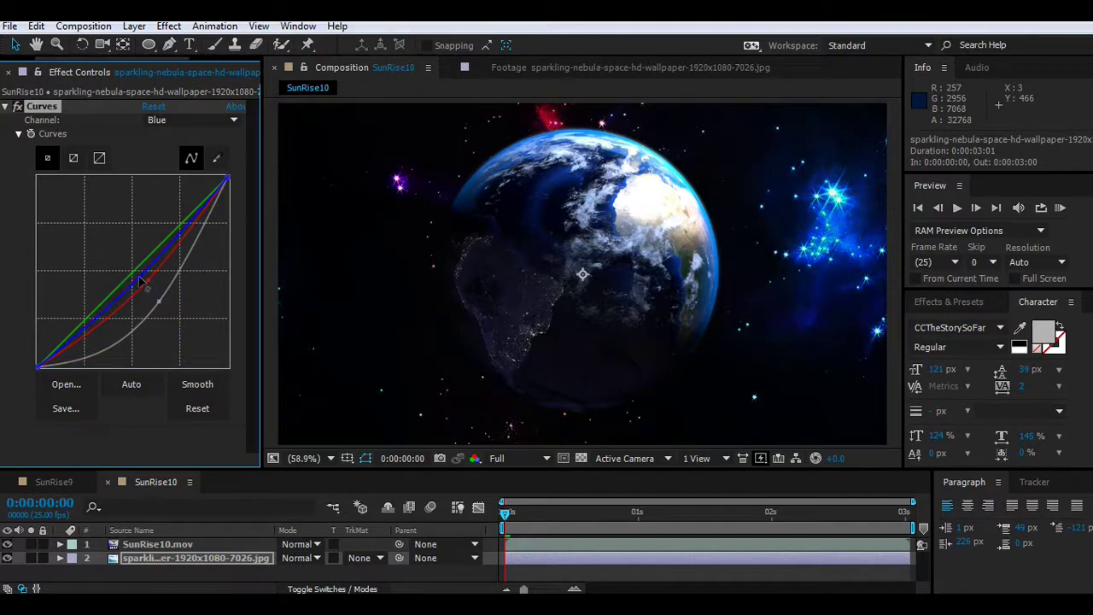
# Step: Add a control point on the Green channel curve, then select the SunRise10.mov layer
pyautogui.click(195, 120)
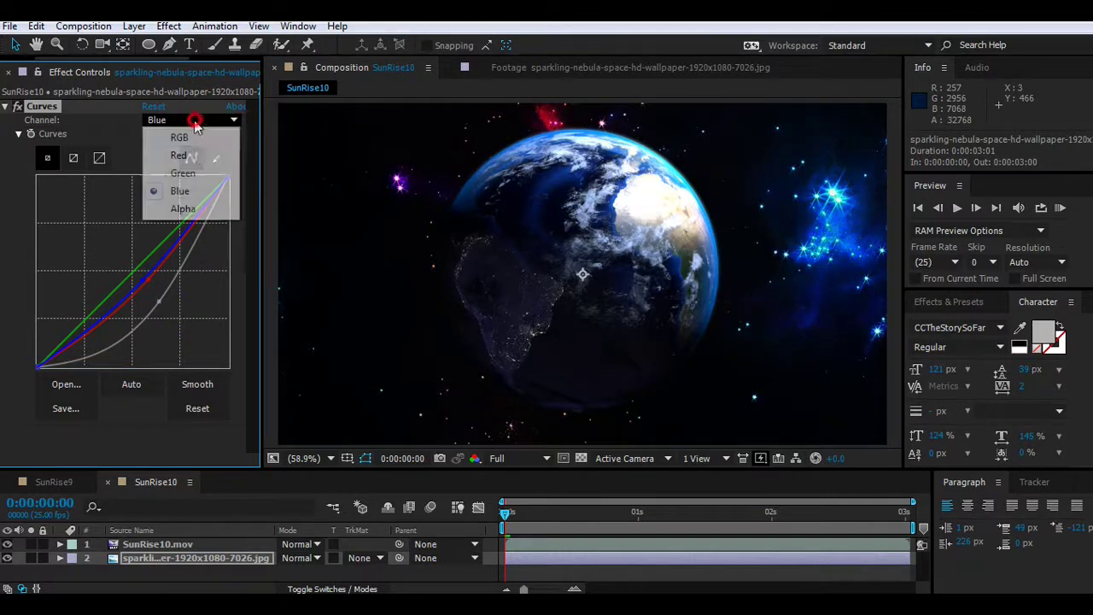
pyautogui.click(182, 171)
pyautogui.click(140, 269)
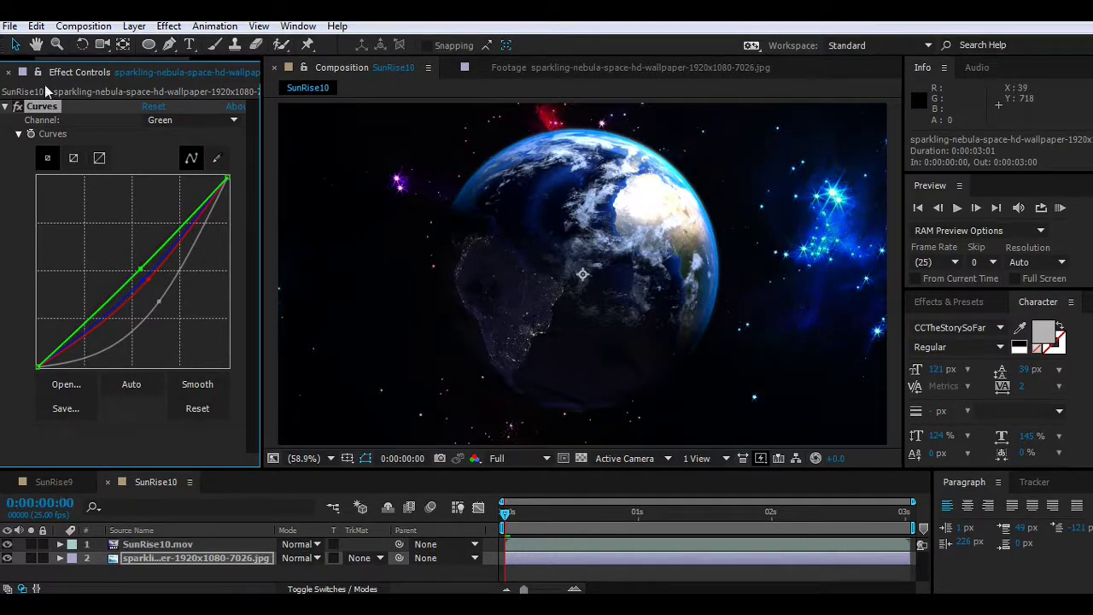
pyautogui.click(161, 544)
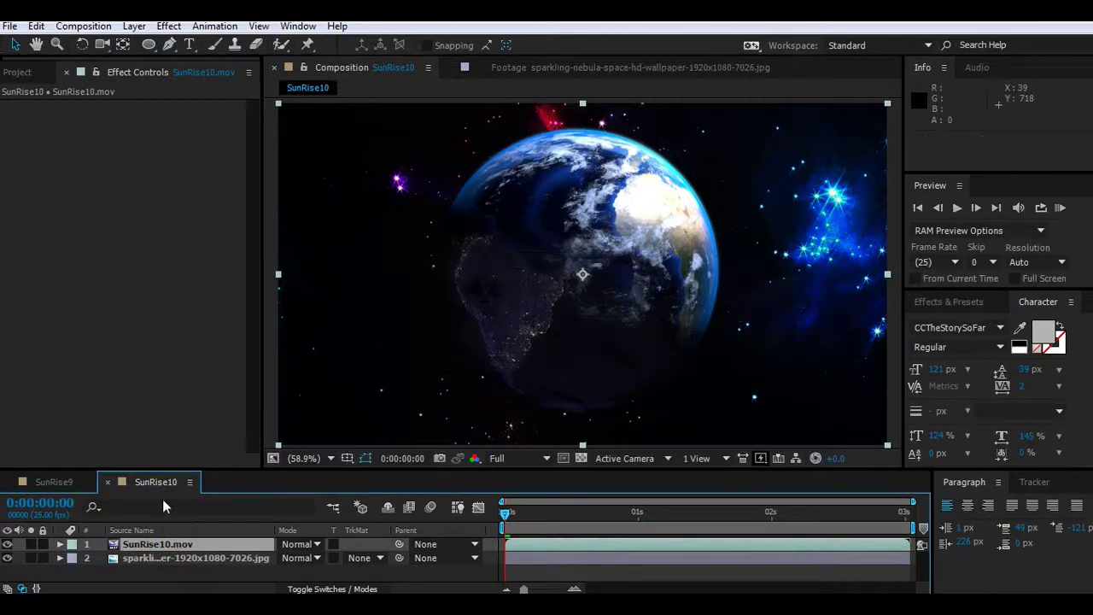
# Step: Preview the project's space images and drop Nebula.jpg into the comp as layer 2
pyautogui.click(17, 74)
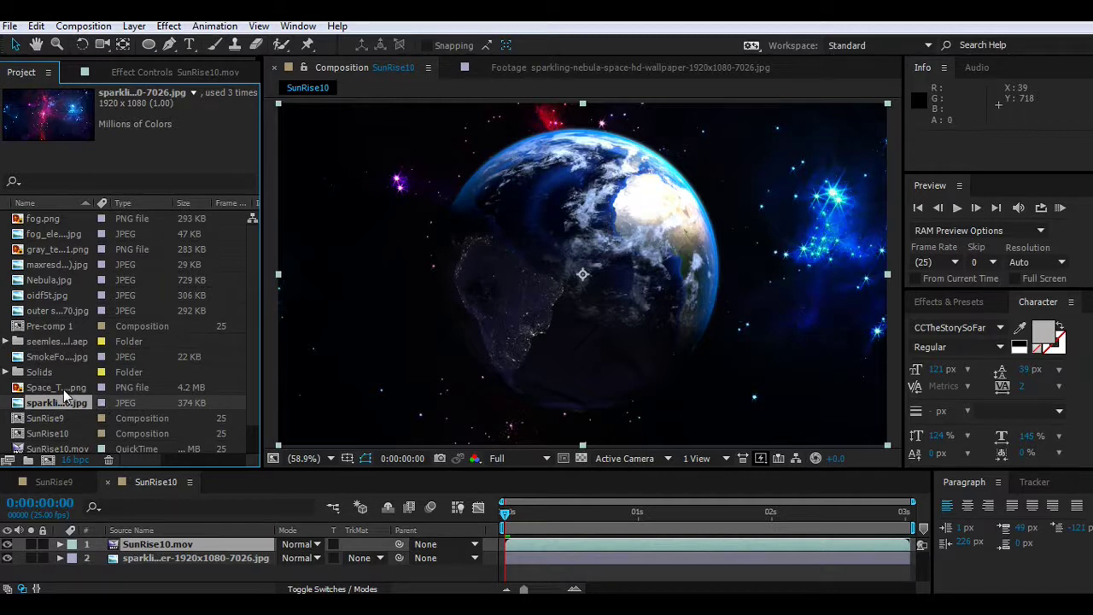
pyautogui.click(63, 390)
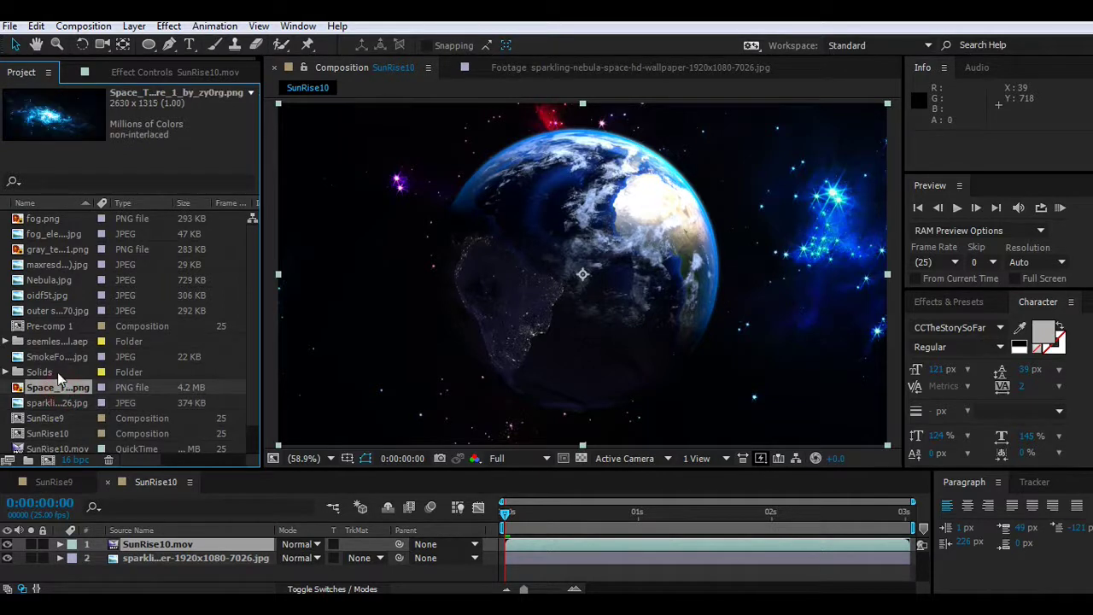
pyautogui.click(55, 358)
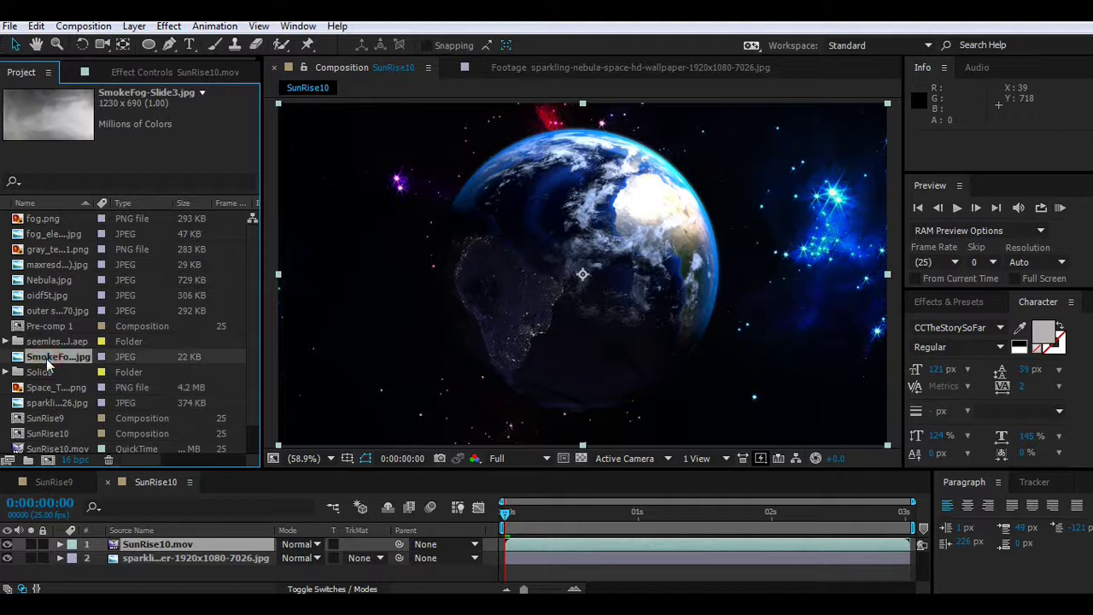
pyautogui.click(49, 328)
pyautogui.click(55, 310)
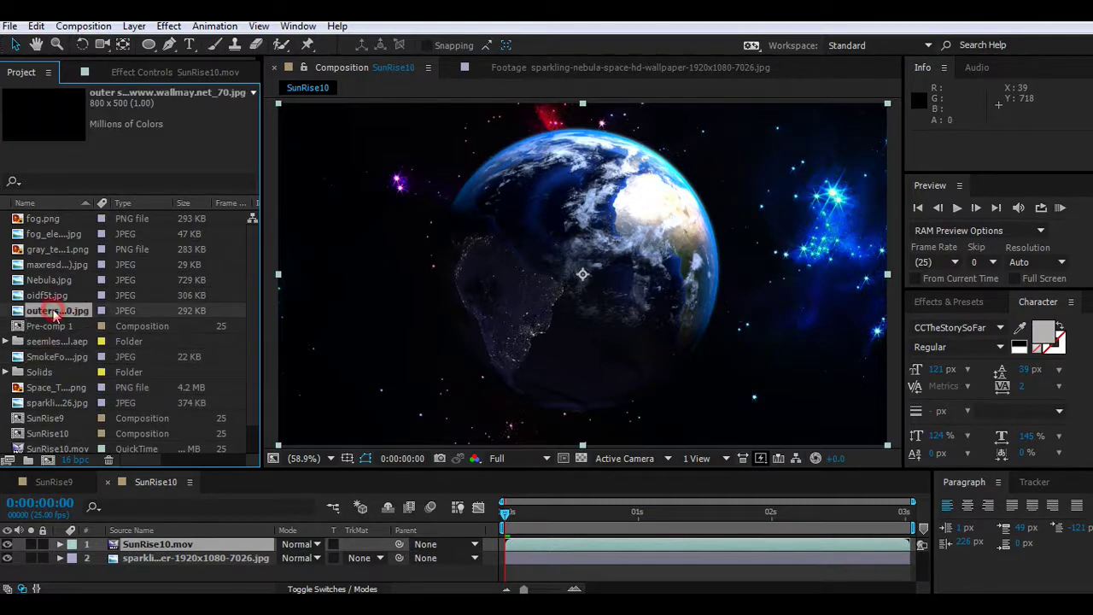
pyautogui.click(57, 292)
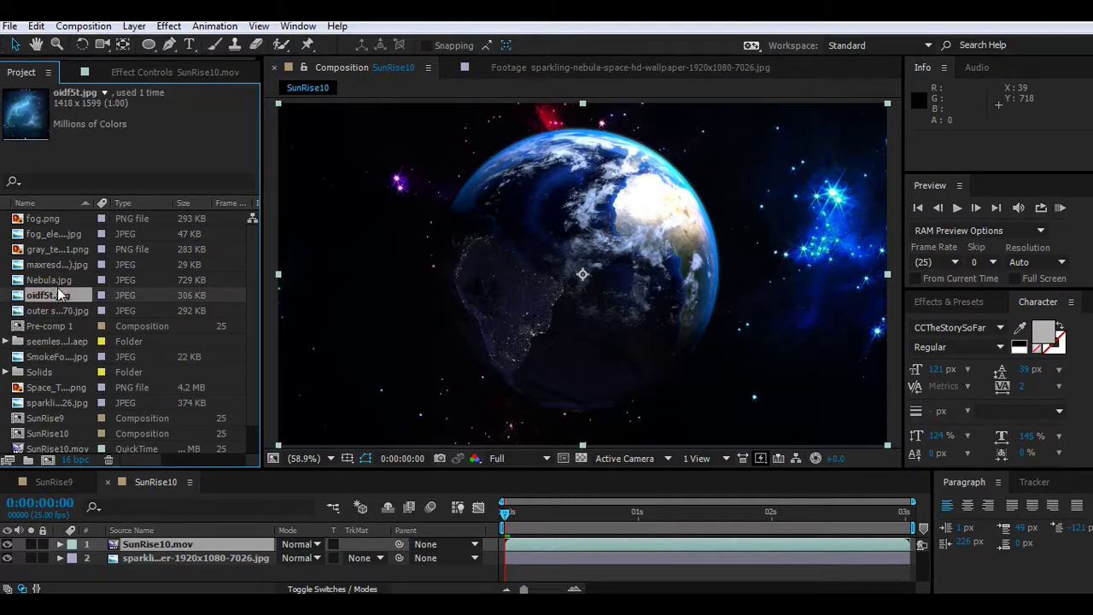
pyautogui.click(61, 278)
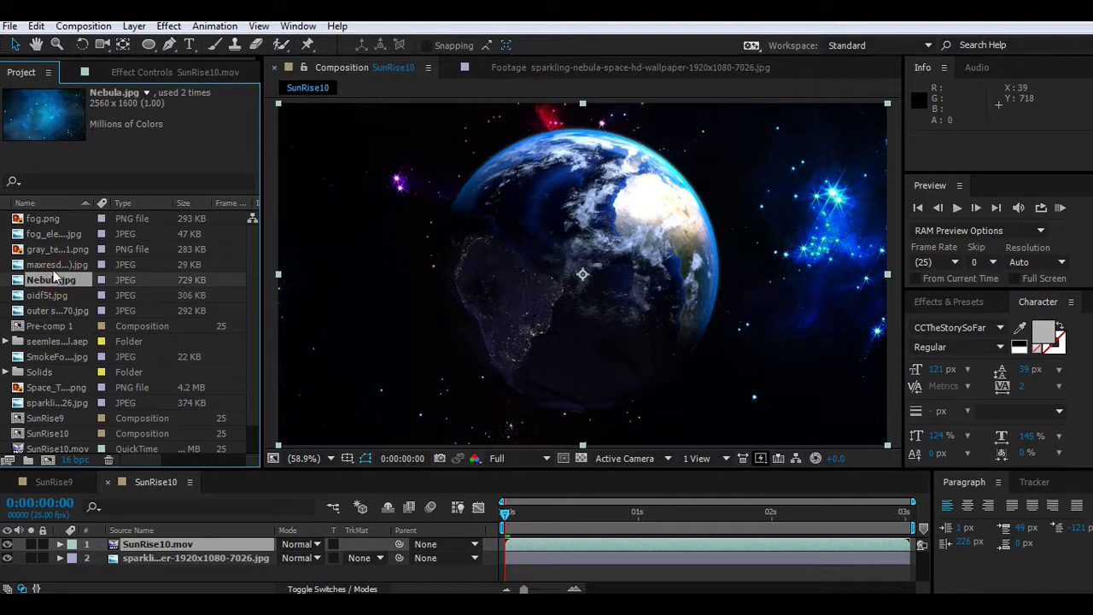
pyautogui.moveTo(44, 280); pyautogui.dragTo(150, 552)
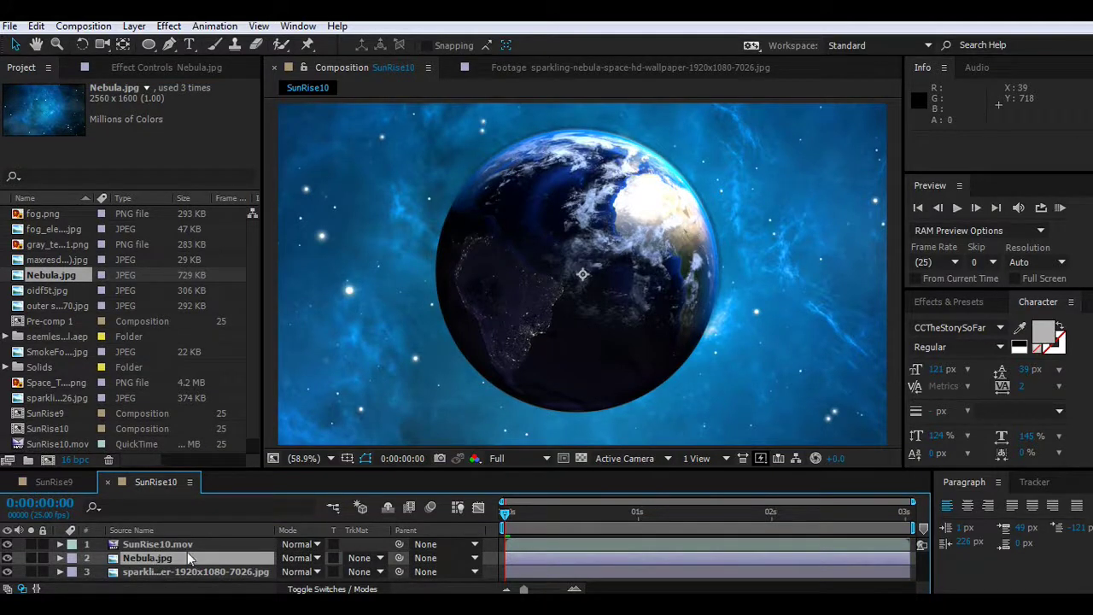
# Step: Set the Nebula.jpg layer's blend mode to Add
pyautogui.click(317, 558)
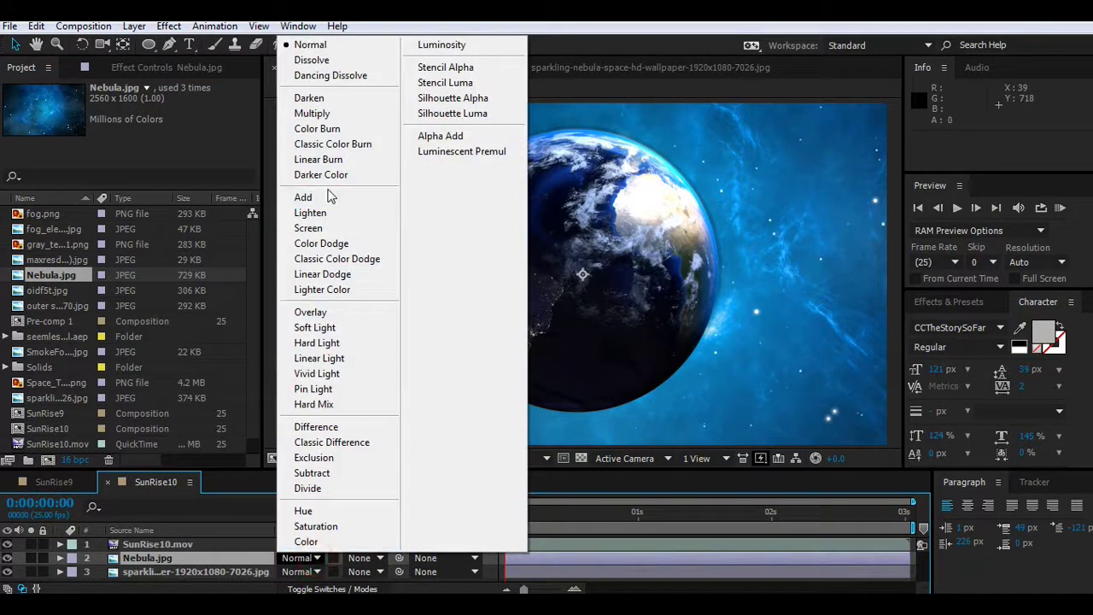
pyautogui.click(327, 200)
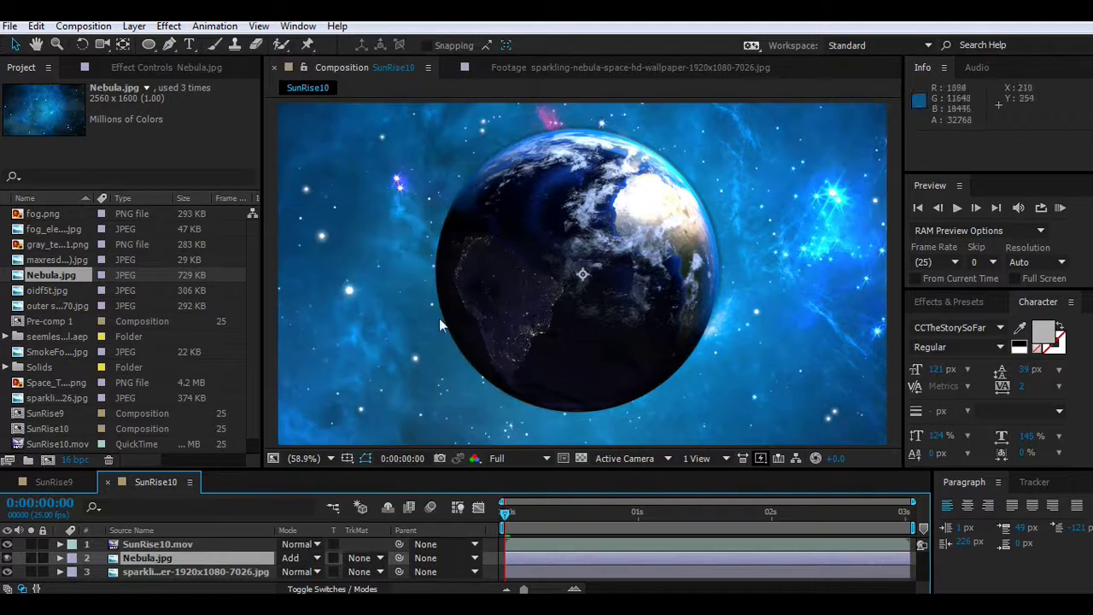
pyautogui.click(163, 66)
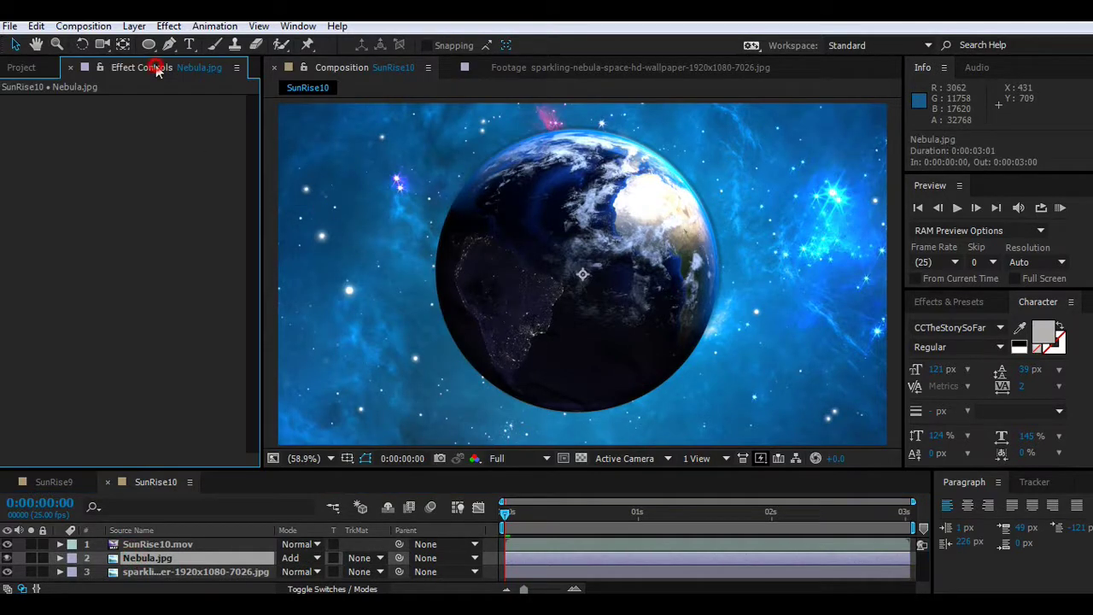
# Step: Apply Curves to Nebula.jpg and bow the RGB curve down to darken it
pyautogui.click(168, 26)
pyautogui.moveTo(232, 196)
pyautogui.click(424, 361)
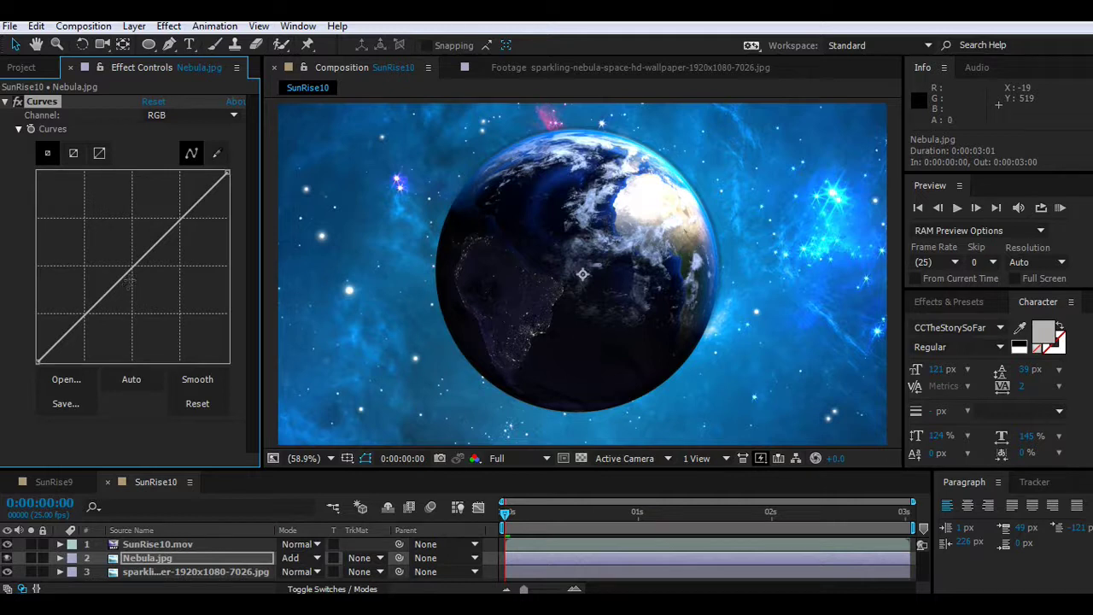
pyautogui.moveTo(140, 270)
pyautogui.mouseDown()
pyautogui.moveTo(154, 293)
pyautogui.moveTo(143, 328)
pyautogui.moveTo(163, 304)
pyautogui.mouseUp()
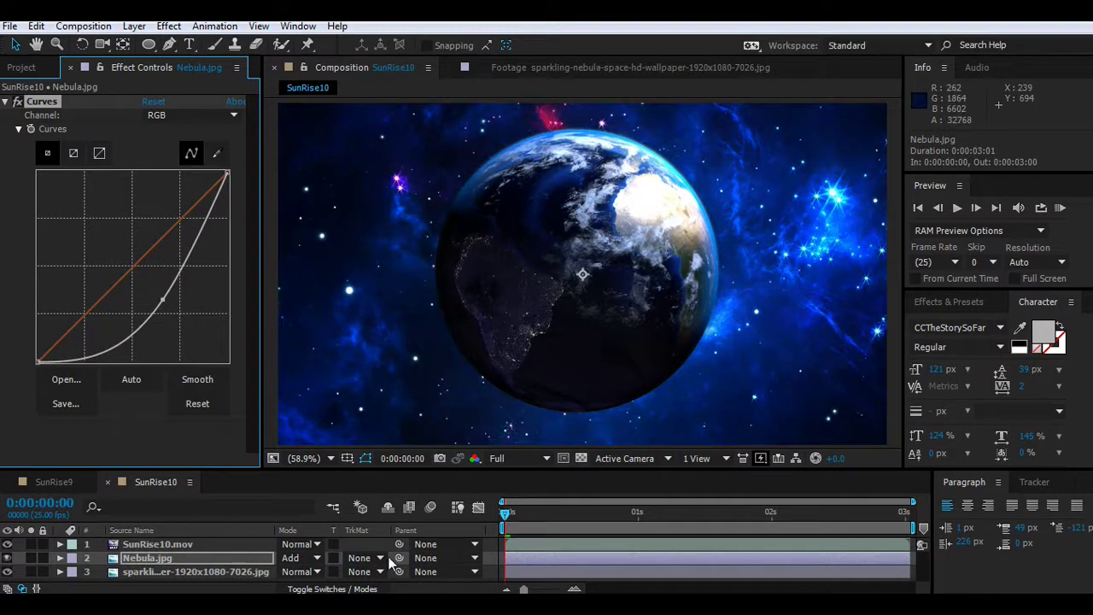
pyautogui.click(303, 558)
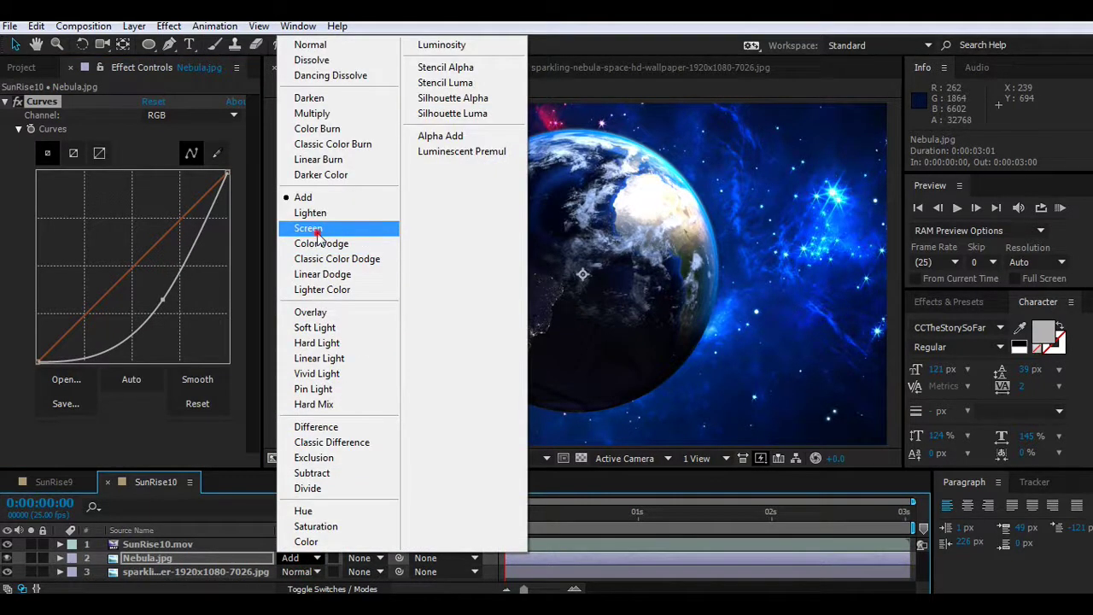
# Step: Switch Nebula.jpg to Screen blending and pull its Blue curve down
pyautogui.click(314, 229)
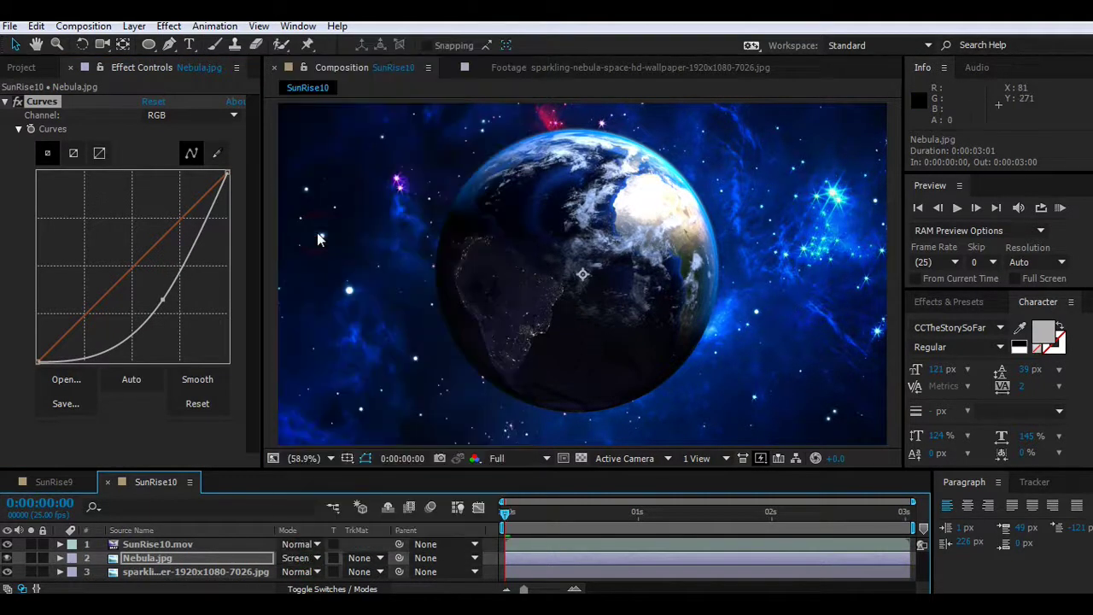
pyautogui.click(164, 114)
pyautogui.click(190, 183)
pyautogui.moveTo(143, 271); pyautogui.dragTo(152, 282)
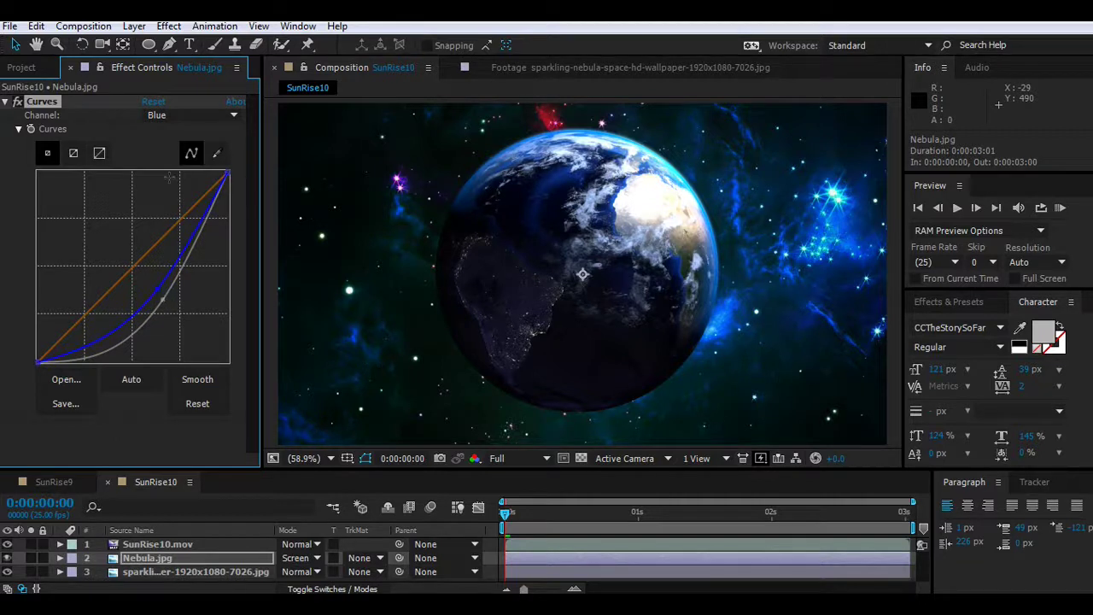
# Step: Lower the Green channel curve on Nebula.jpg and collapse the Curves effect
pyautogui.click(171, 115)
pyautogui.click(175, 163)
pyautogui.moveTo(136, 271)
pyautogui.mouseDown()
pyautogui.moveTo(163, 291)
pyautogui.moveTo(141, 270)
pyautogui.mouseUp()
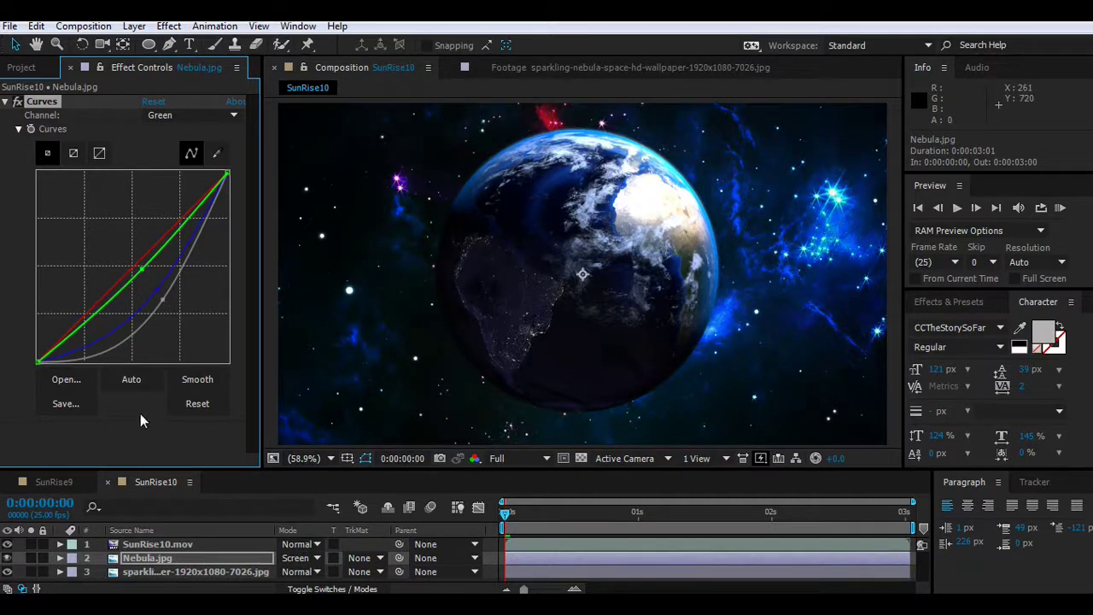
pyautogui.click(5, 102)
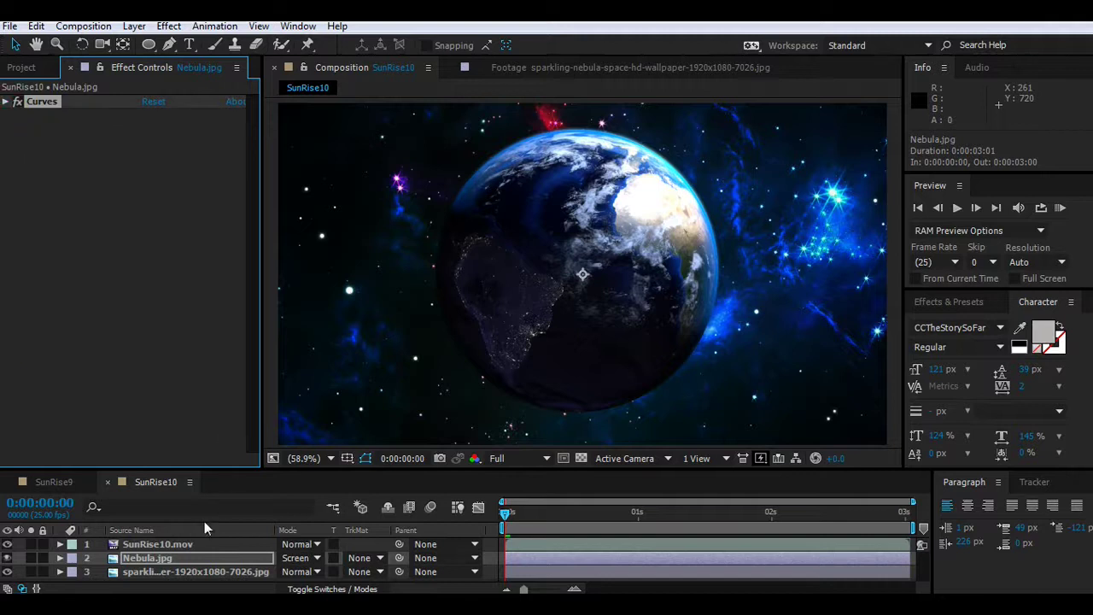
# Step: Preview the texture images and place maxresdefault (1).jpg above Nebula.jpg in the comp
pyautogui.click(151, 545)
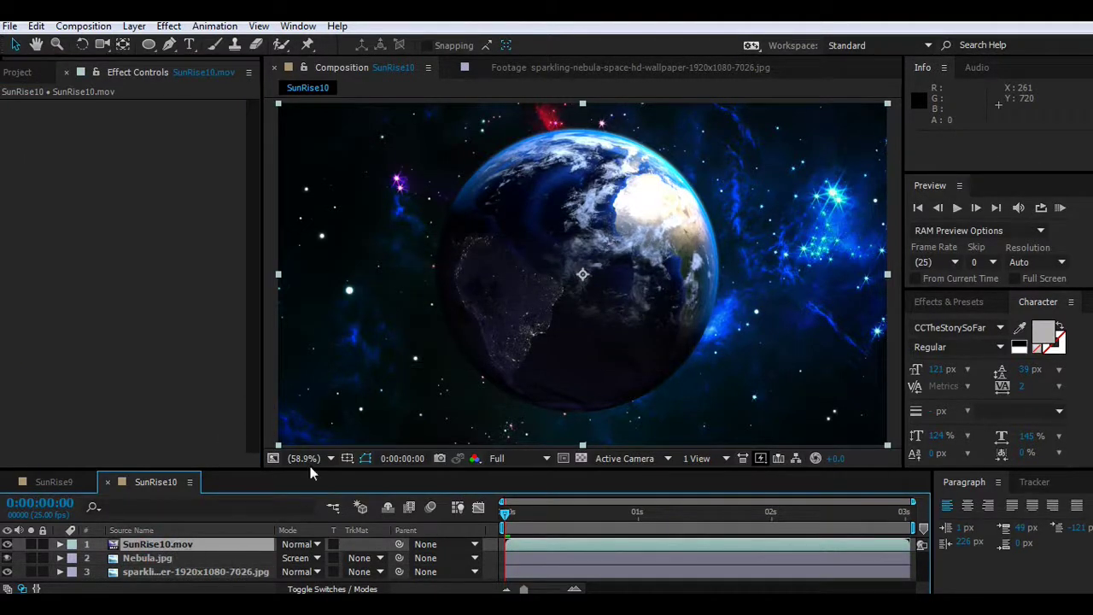
pyautogui.click(19, 71)
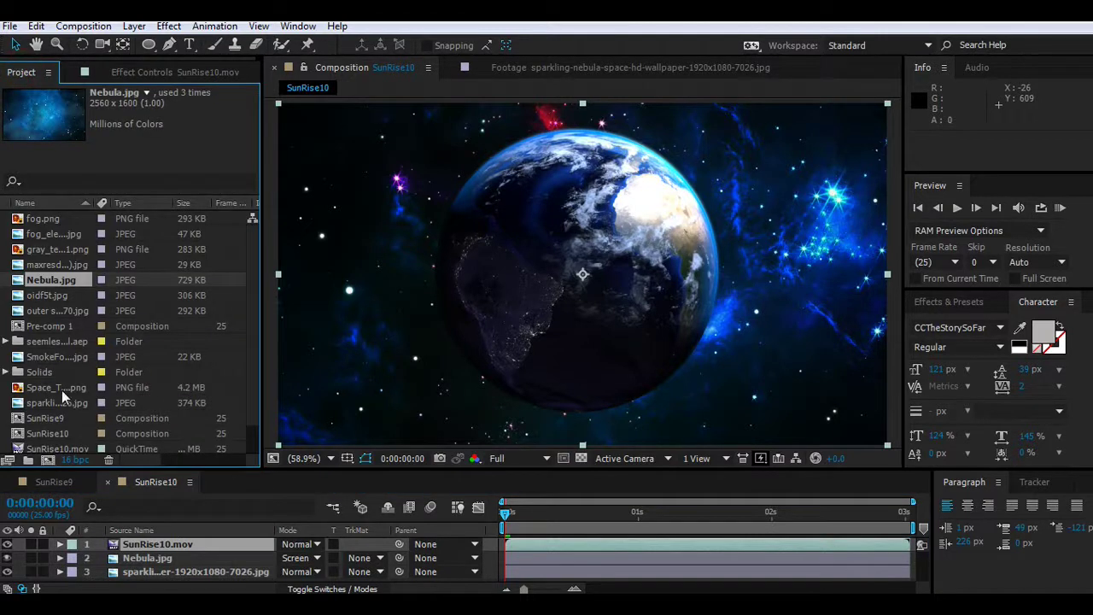
pyautogui.click(40, 264)
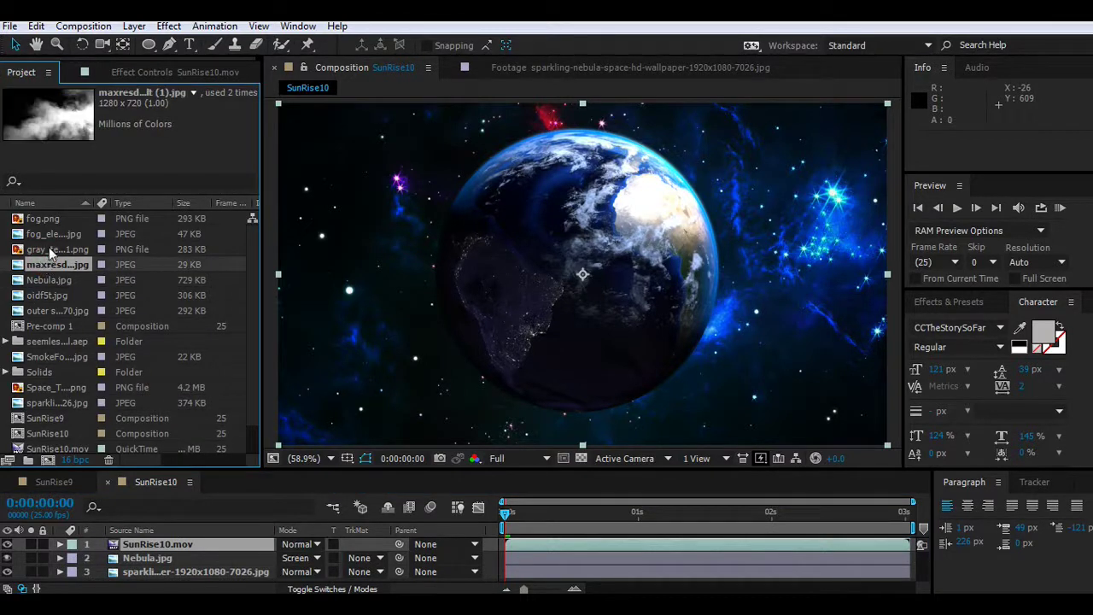
pyautogui.click(49, 247)
pyautogui.click(53, 232)
pyautogui.click(53, 219)
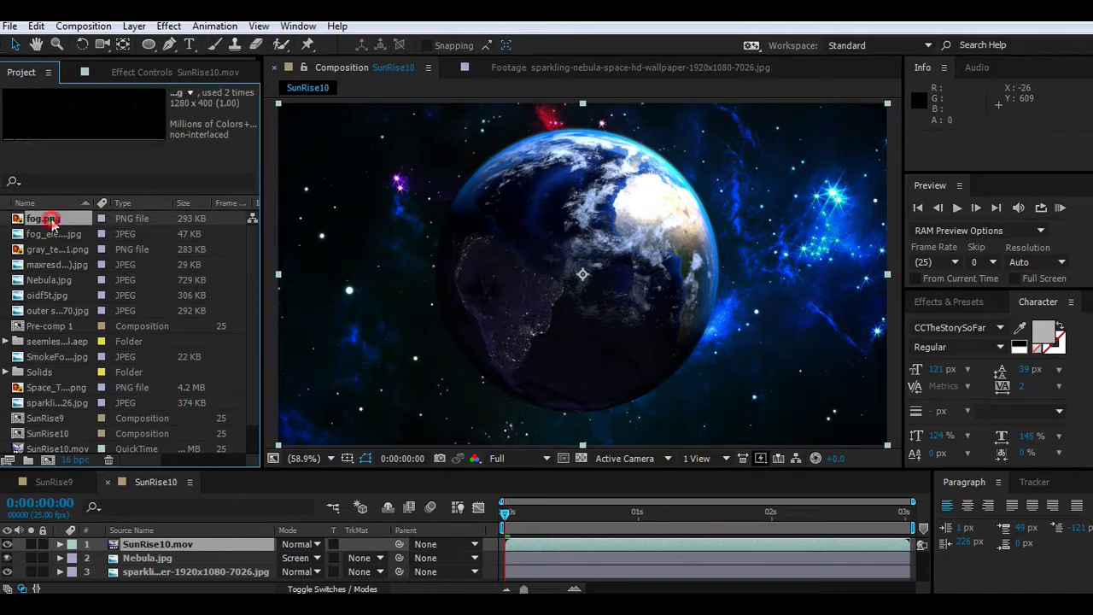
pyautogui.click(53, 265)
pyautogui.moveTo(55, 278); pyautogui.dragTo(162, 555)
# Step: Set the cloud layer to Screen blending and its opacity to 55%
pyautogui.click(315, 458)
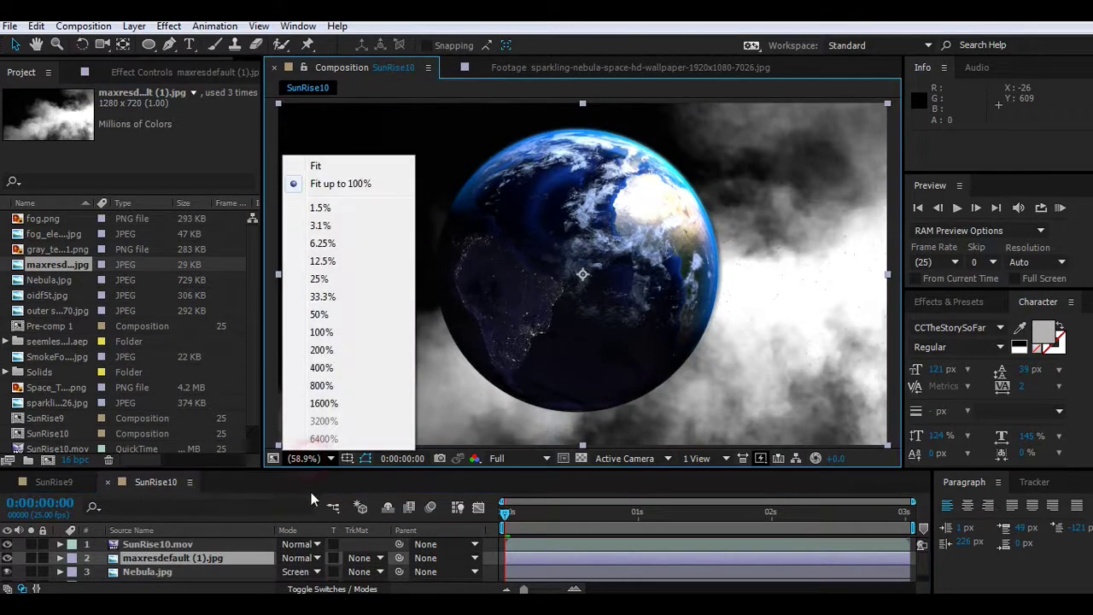
pyautogui.click(295, 559)
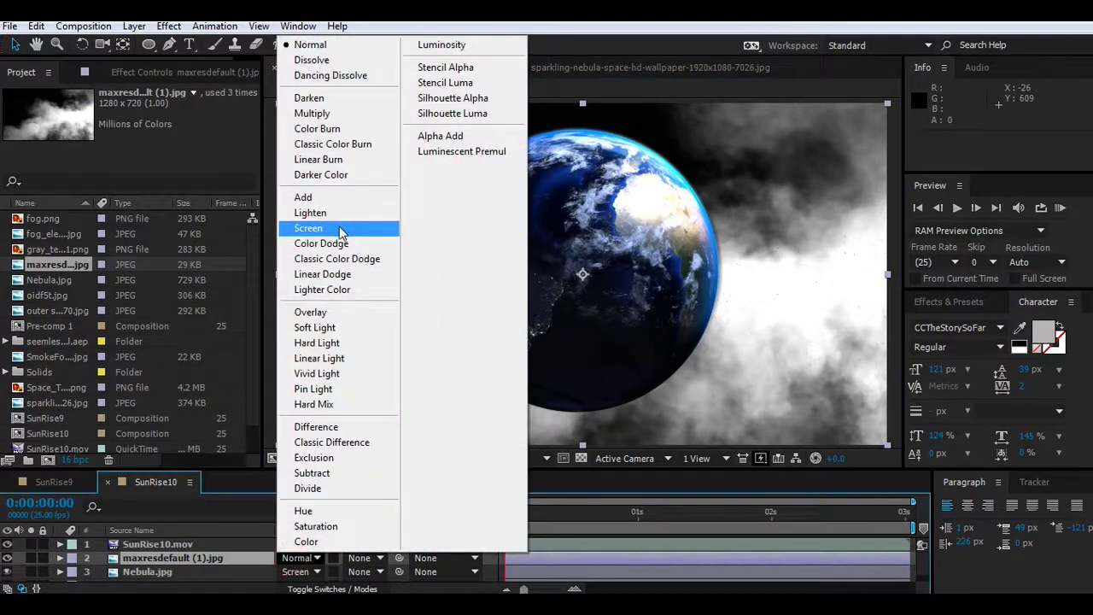
pyautogui.click(339, 226)
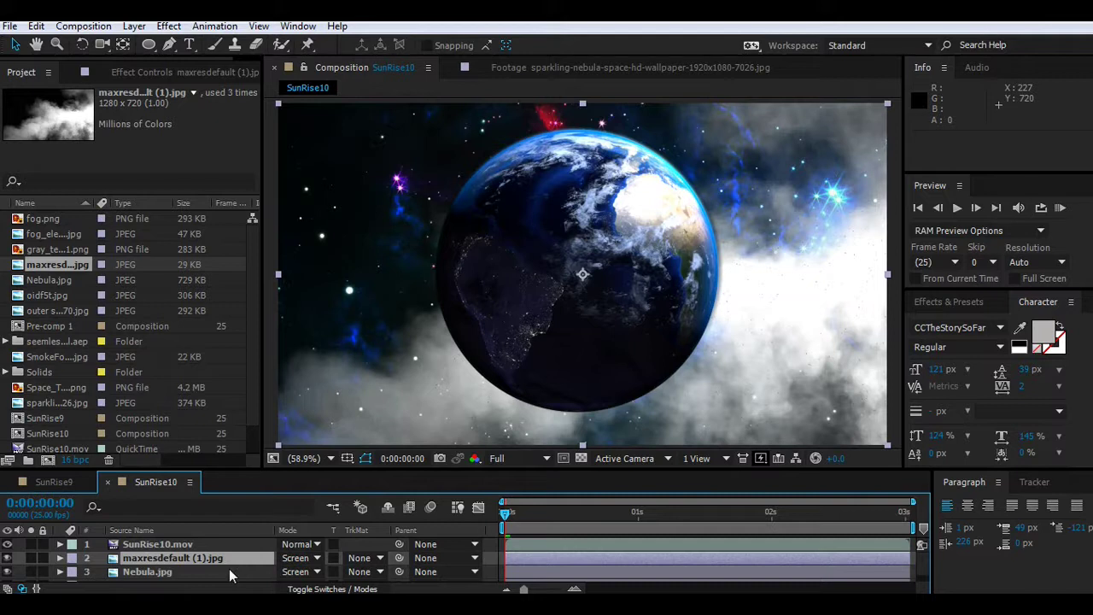
pyautogui.click(171, 559)
pyautogui.press('t')
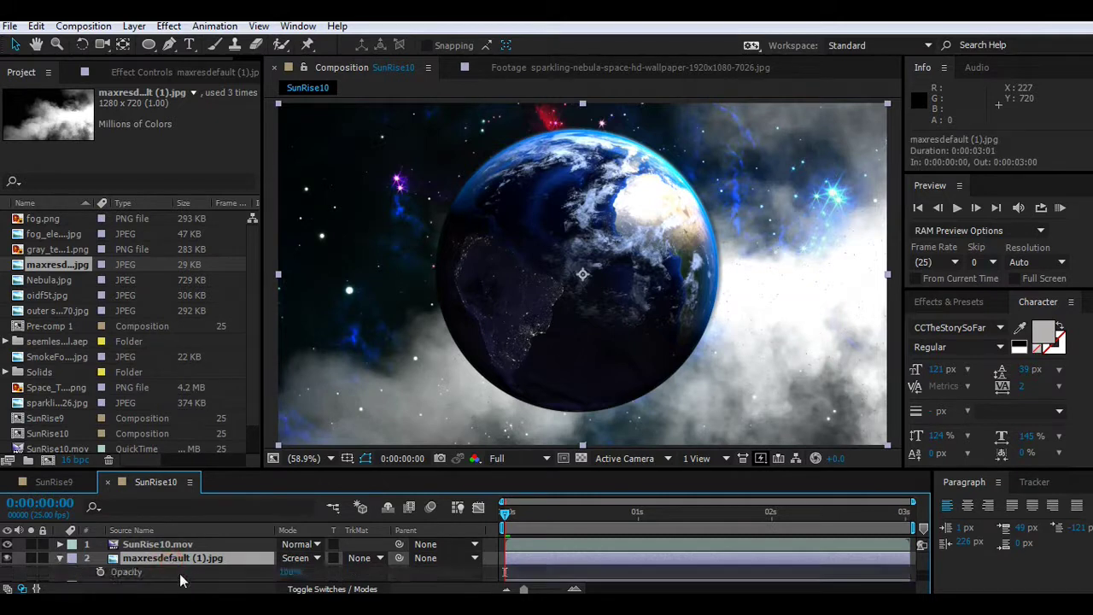
pyautogui.moveTo(289, 571)
pyautogui.mouseDown()
pyautogui.moveTo(271, 580)
pyautogui.moveTo(70, 157)
pyautogui.mouseUp()
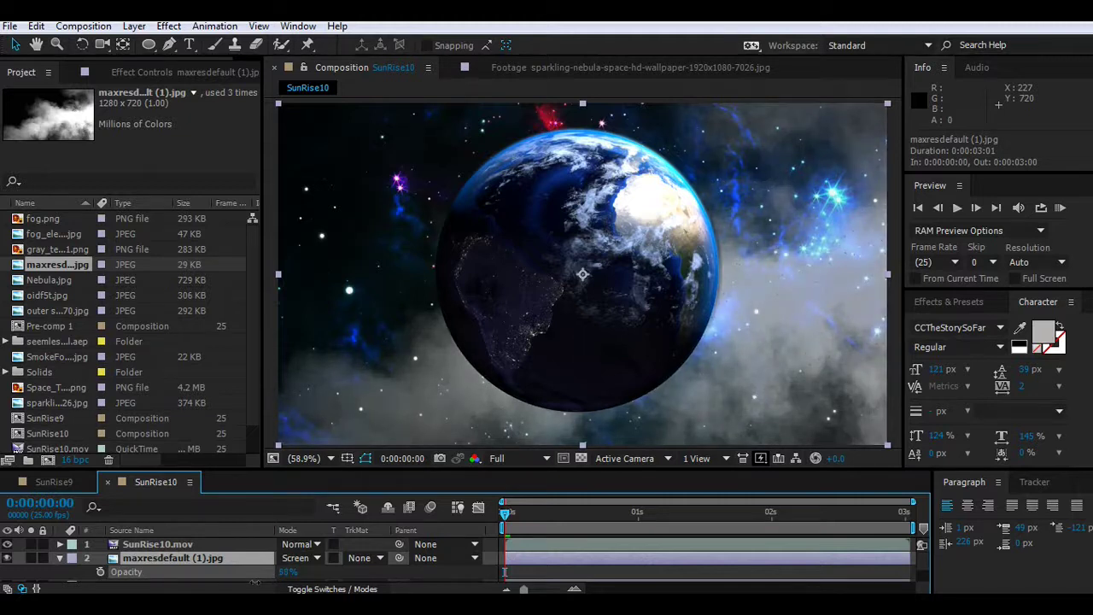
pyautogui.click(136, 72)
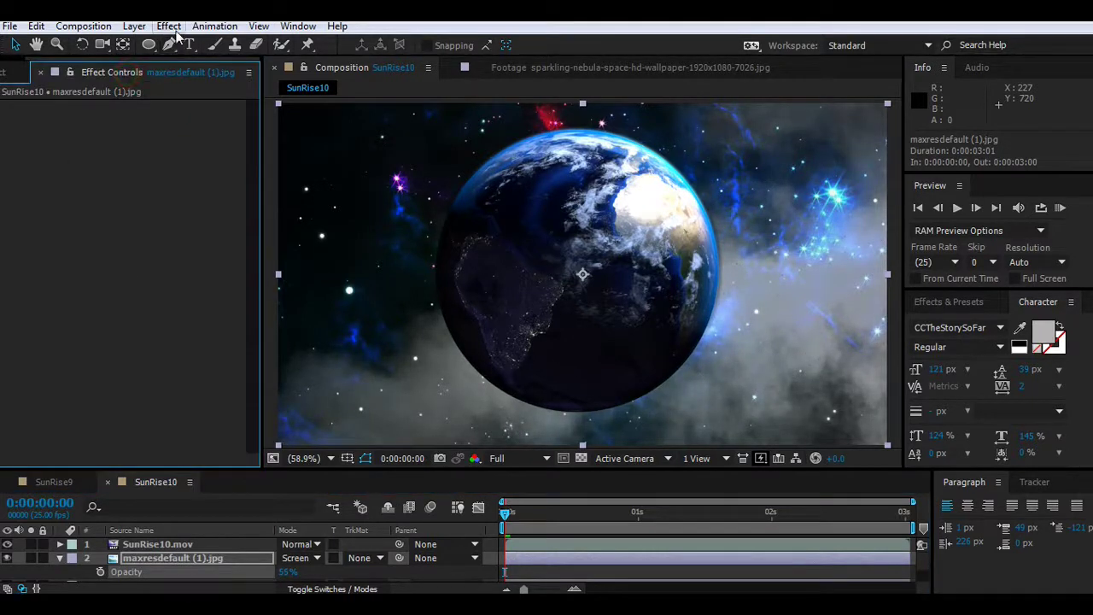
# Step: Apply Curves to the cloud layer, experiment with the curve, then reset it to straight
pyautogui.click(168, 26)
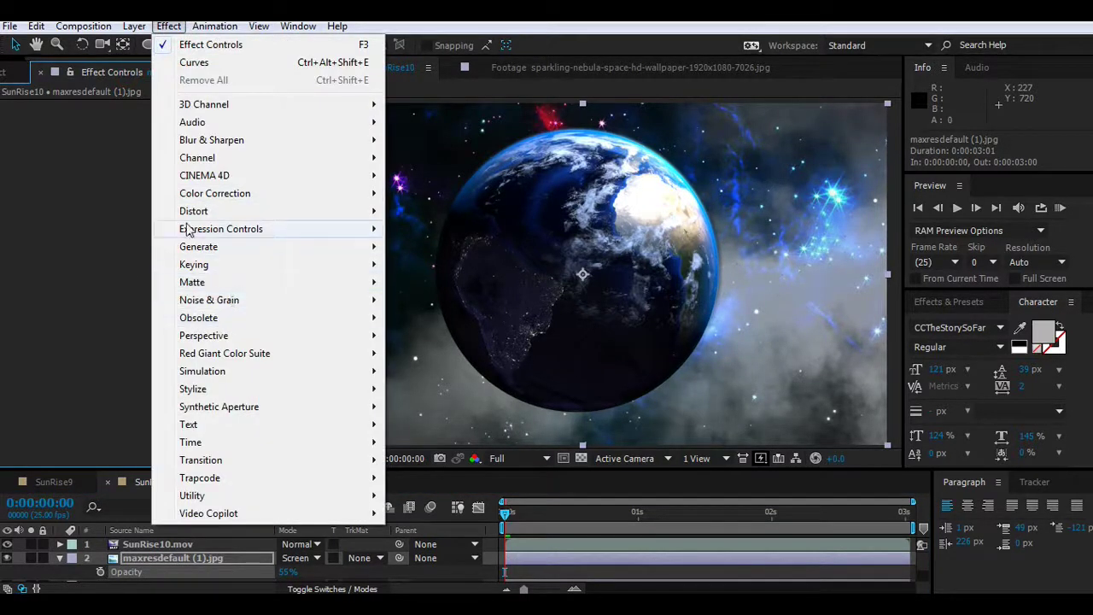
pyautogui.moveTo(214, 193)
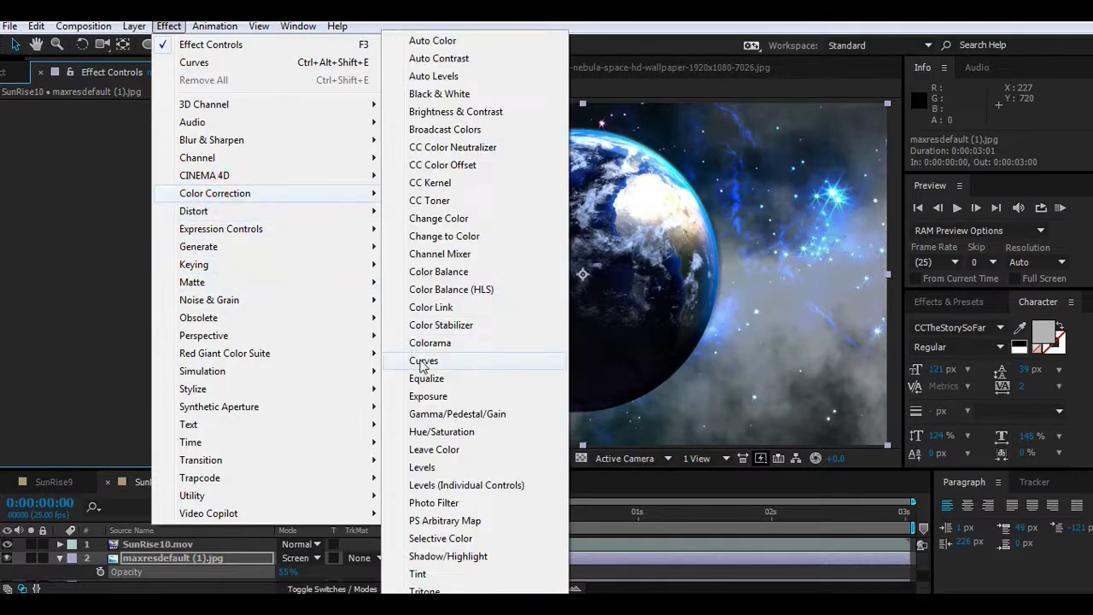
pyautogui.click(417, 361)
pyautogui.moveTo(145, 282); pyautogui.dragTo(147, 292)
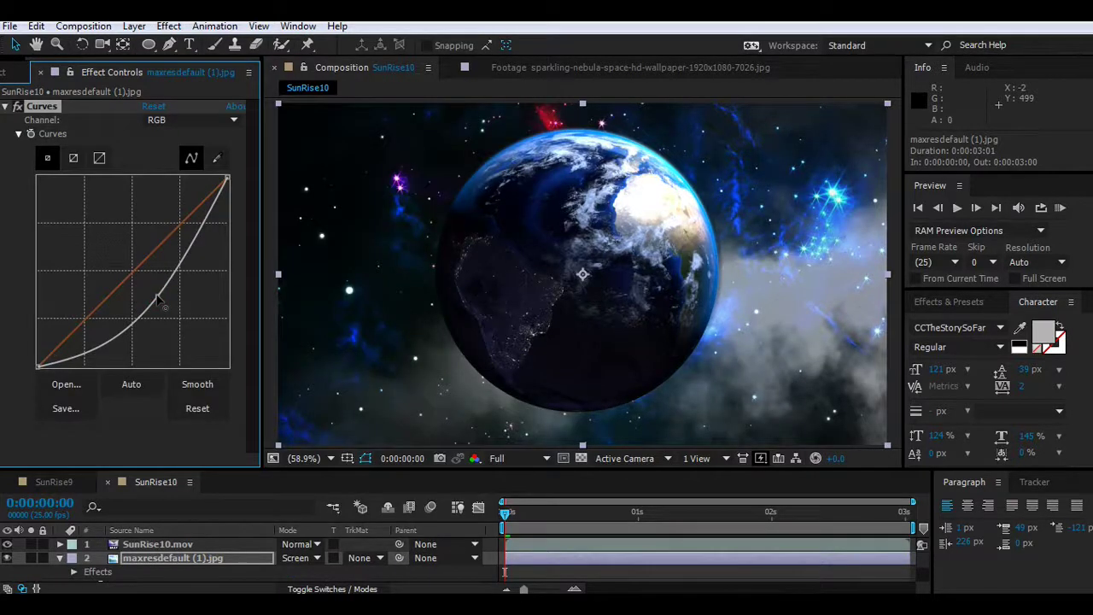
pyautogui.moveTo(142, 291); pyautogui.dragTo(141, 285)
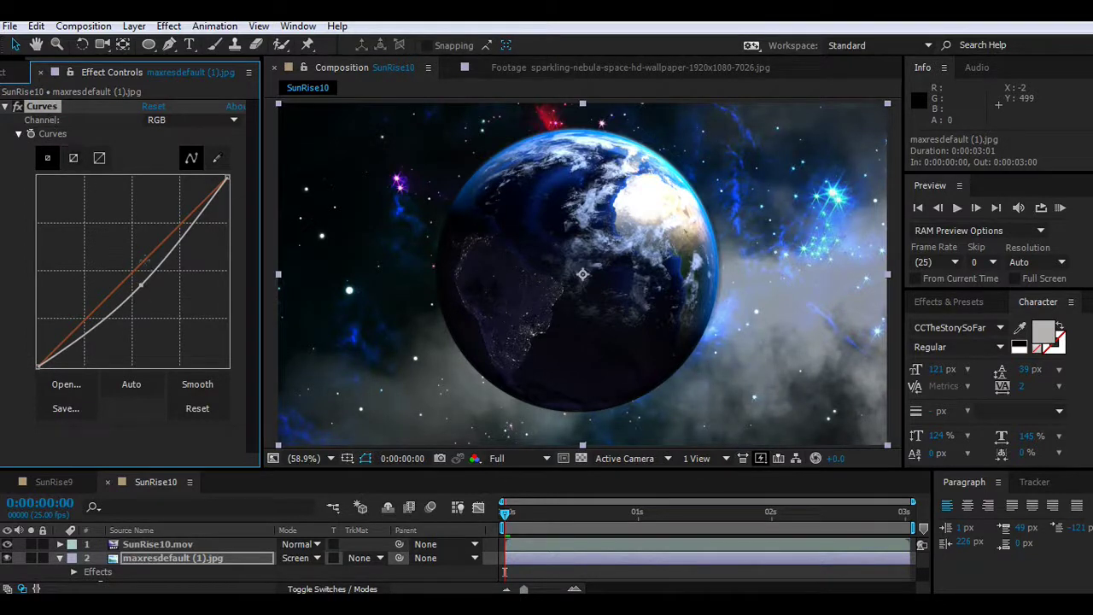
pyautogui.moveTo(141, 286)
pyautogui.mouseDown()
pyautogui.moveTo(85, 232)
pyautogui.moveTo(127, 278)
pyautogui.mouseUp()
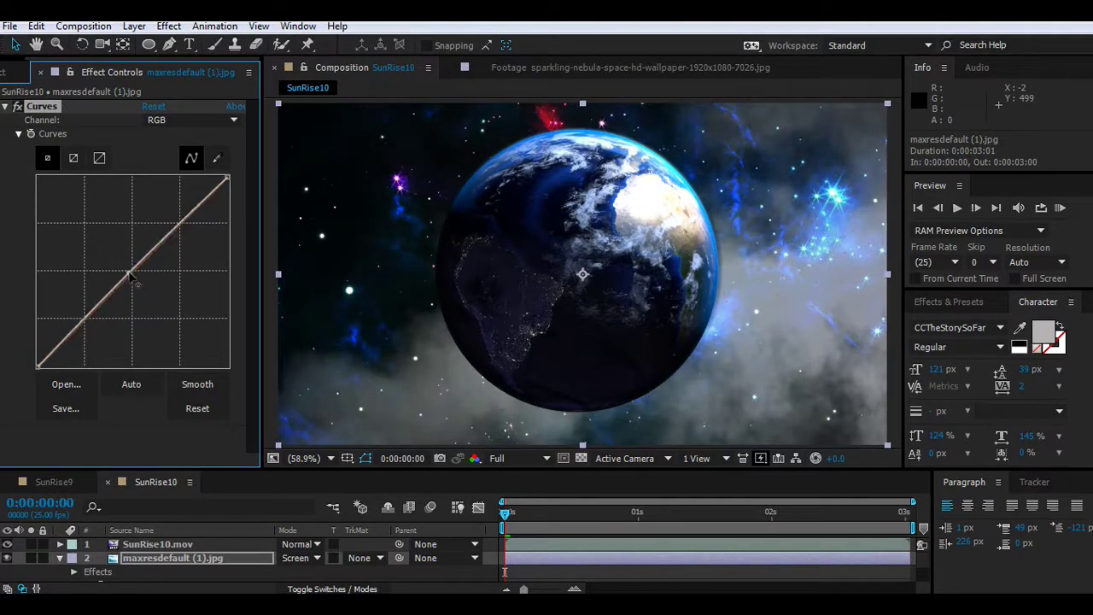
pyautogui.click(197, 408)
# Step: Lower the cloud layer's opacity to 16%
pyautogui.click(133, 559)
pyautogui.press('t')
pyautogui.moveTo(289, 572); pyautogui.dragTo(271, 575)
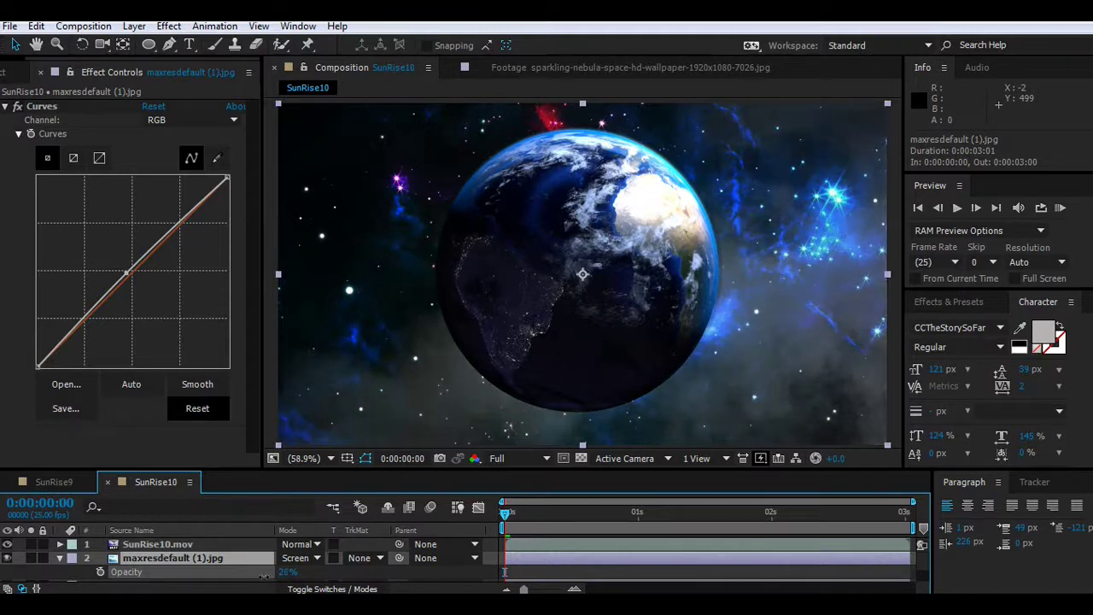
pyautogui.moveTo(265, 578); pyautogui.dragTo(256, 578)
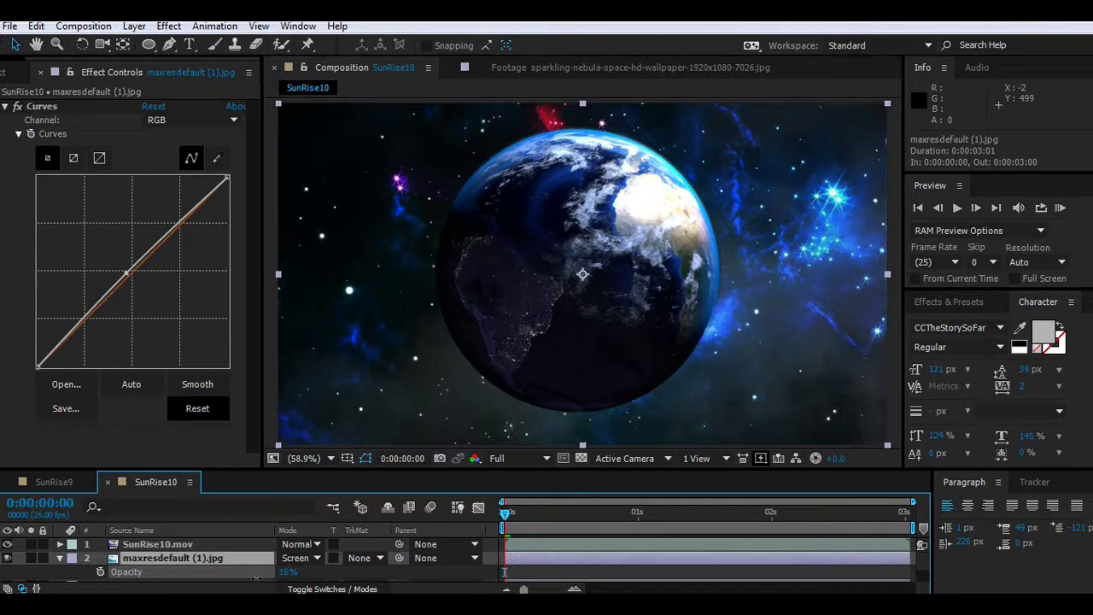
pyautogui.press('Return')
# Step: Add fog.png to the comp above the cloud layer
pyautogui.click(60, 558)
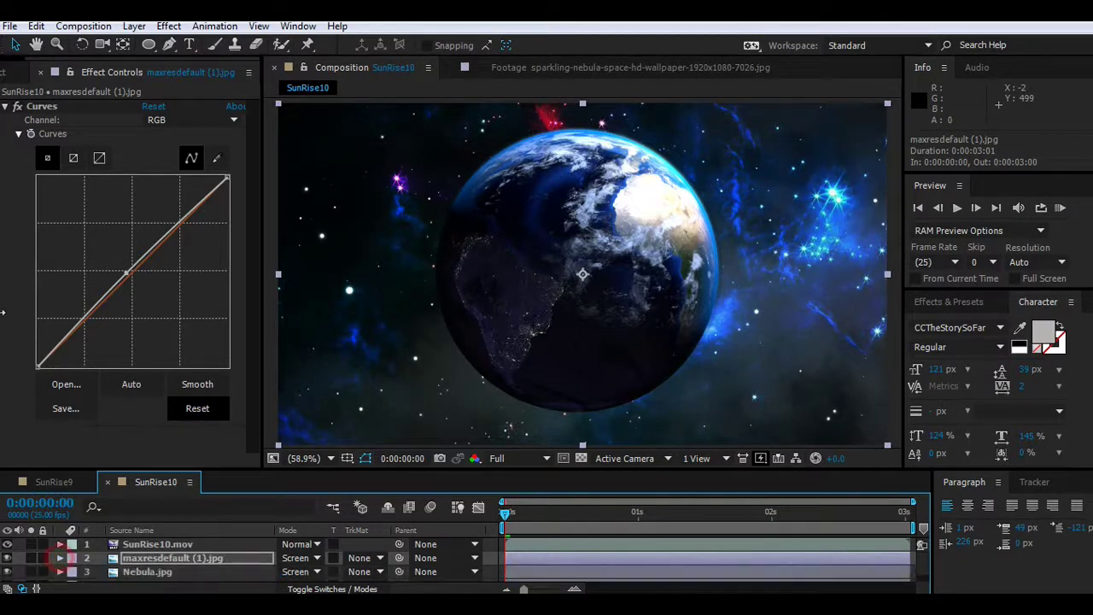
pyautogui.click(6, 72)
pyautogui.click(74, 278)
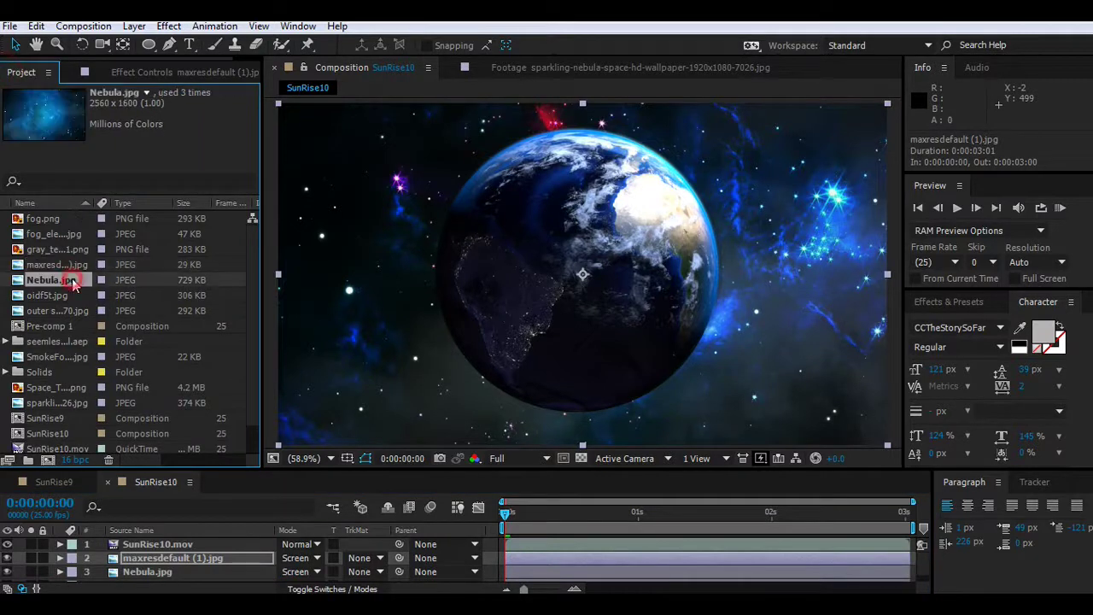
pyautogui.click(67, 295)
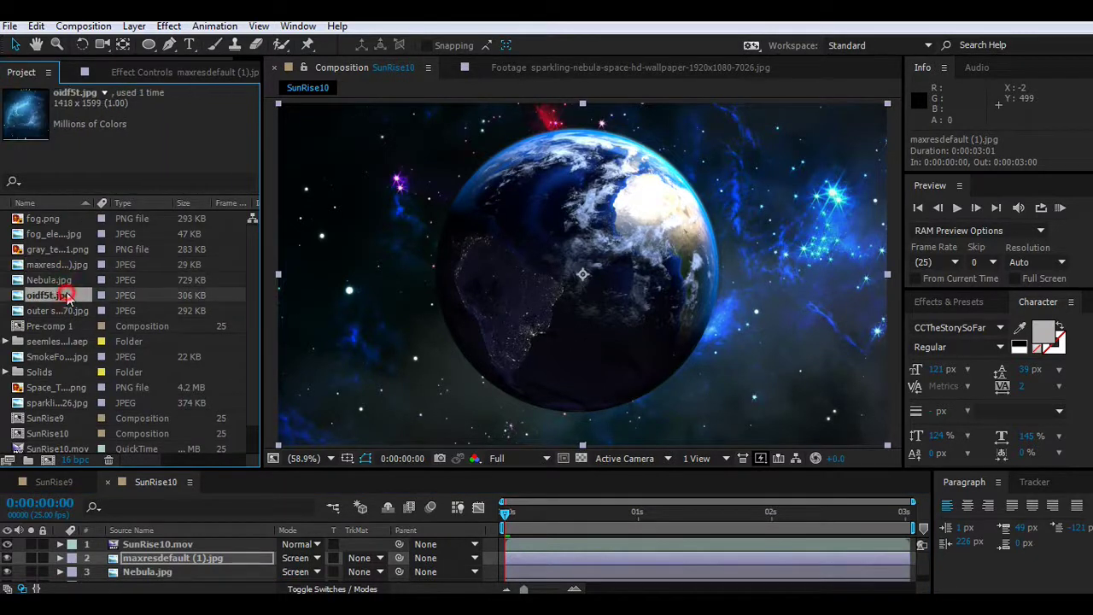
pyautogui.click(43, 219)
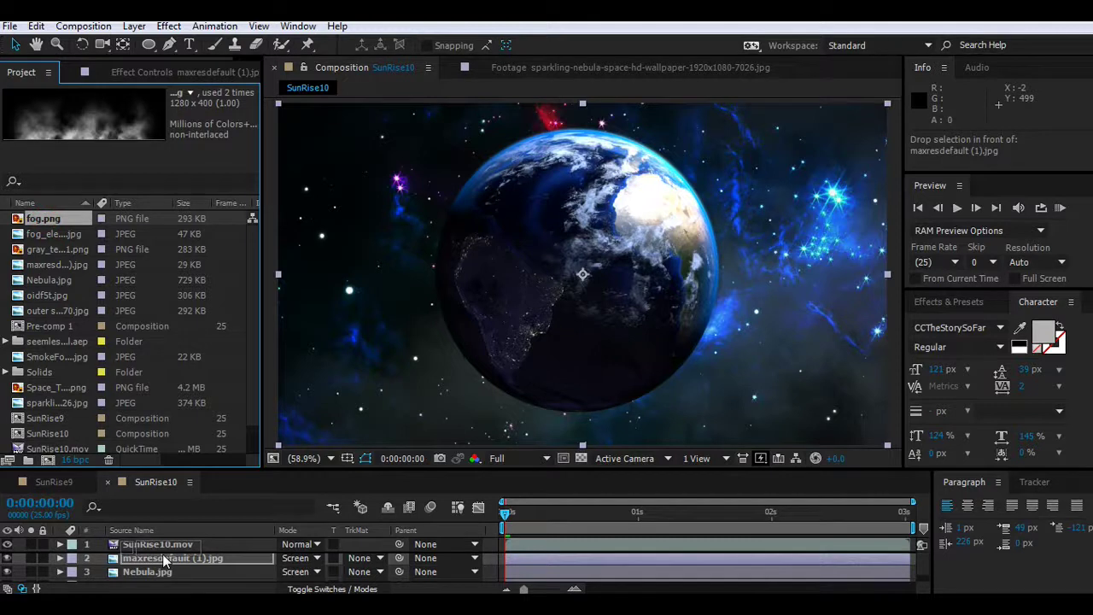
pyautogui.moveTo(54, 225); pyautogui.dragTo(163, 551)
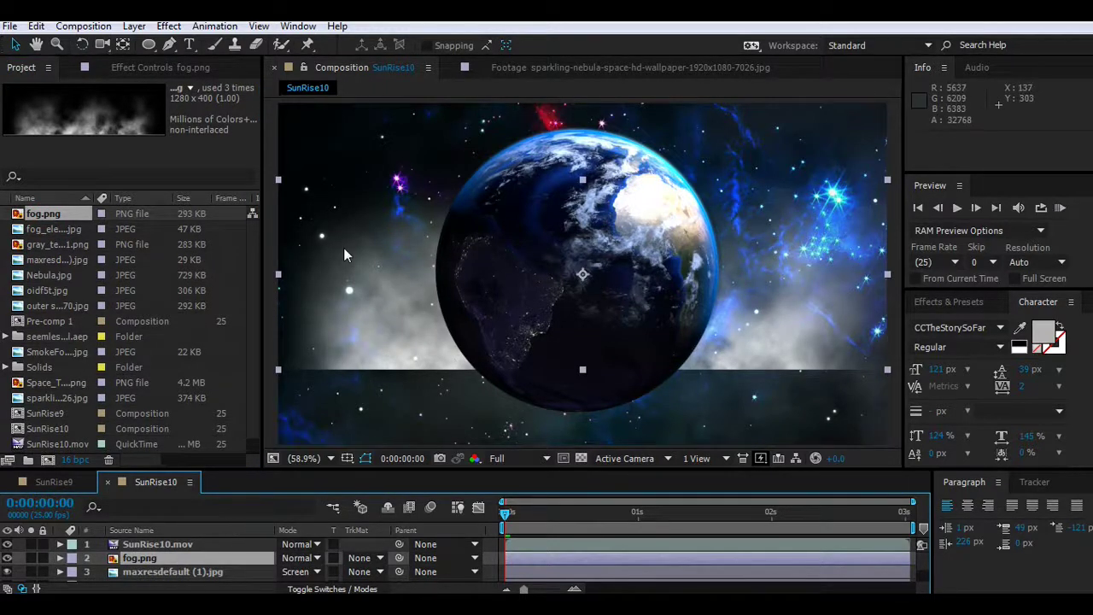
# Step: Rotate fog.png about 180° and move it up to the top of the frame
pyautogui.click(83, 45)
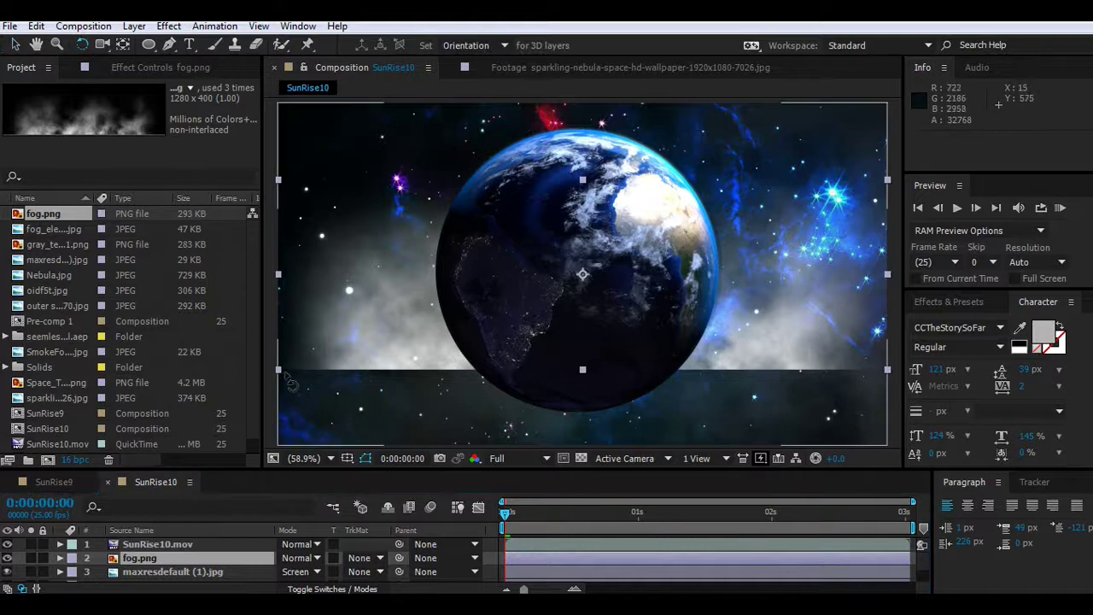
pyautogui.moveTo(290, 380)
pyautogui.mouseDown()
pyautogui.moveTo(540, 147)
pyautogui.moveTo(760, 224)
pyautogui.mouseUp()
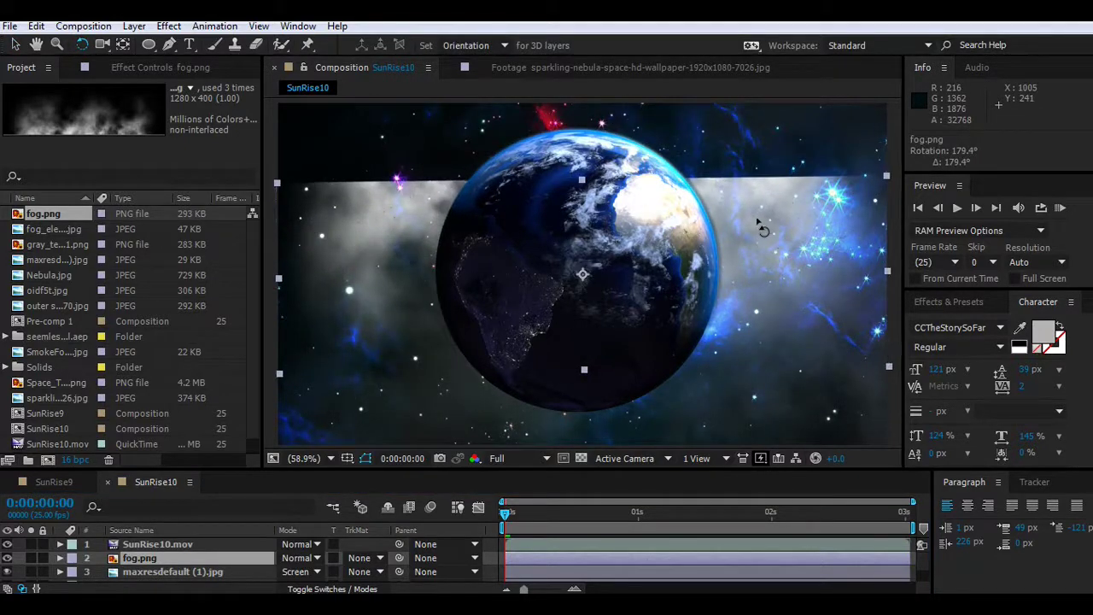
pyautogui.click(15, 47)
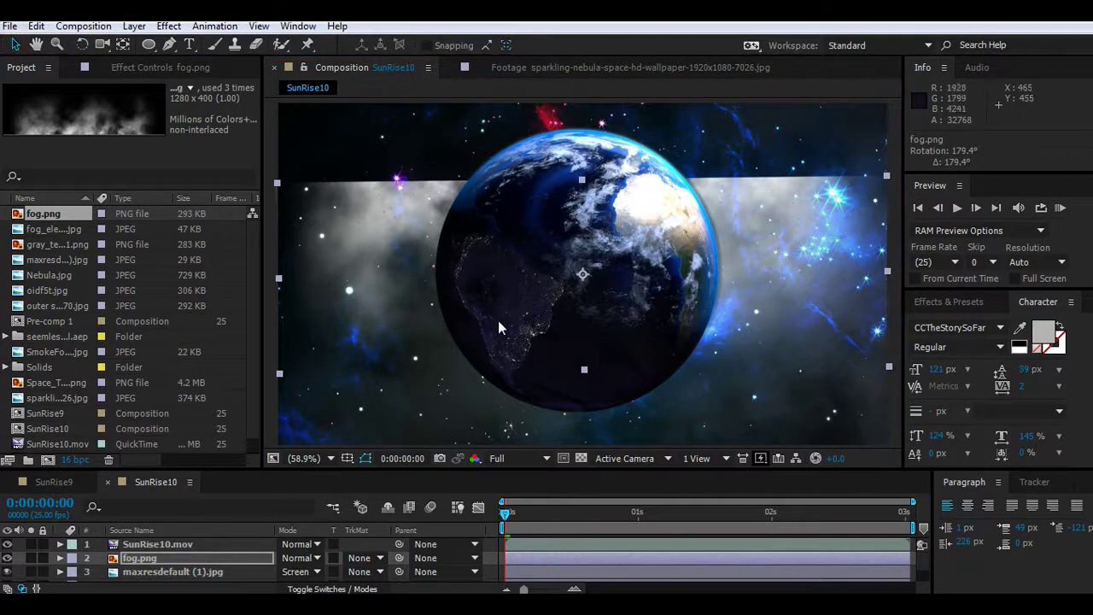
pyautogui.click(82, 45)
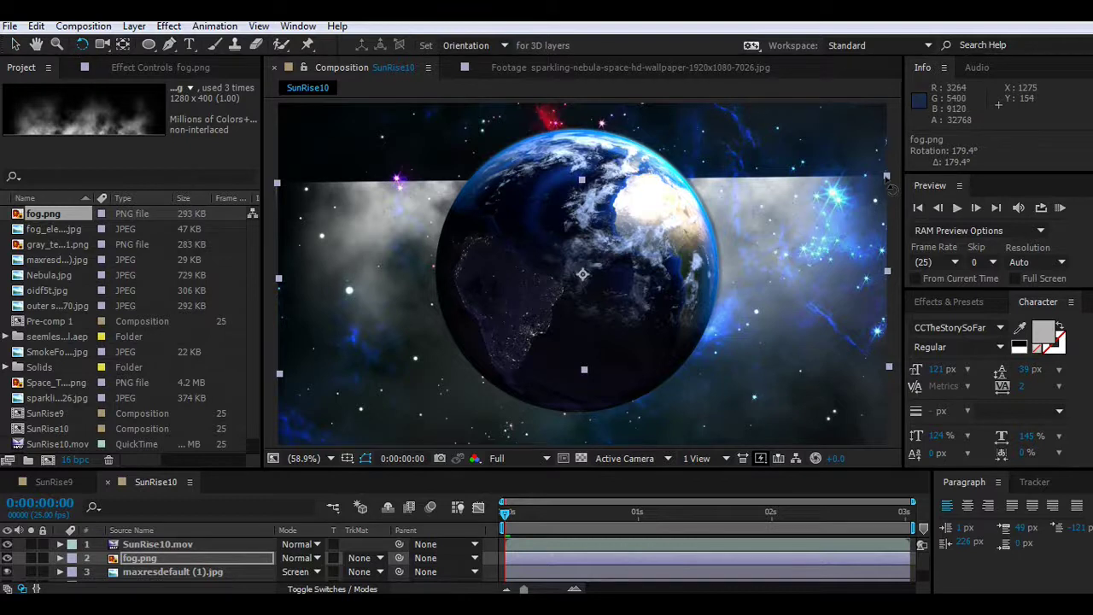
pyautogui.moveTo(889, 188); pyautogui.dragTo(889, 181)
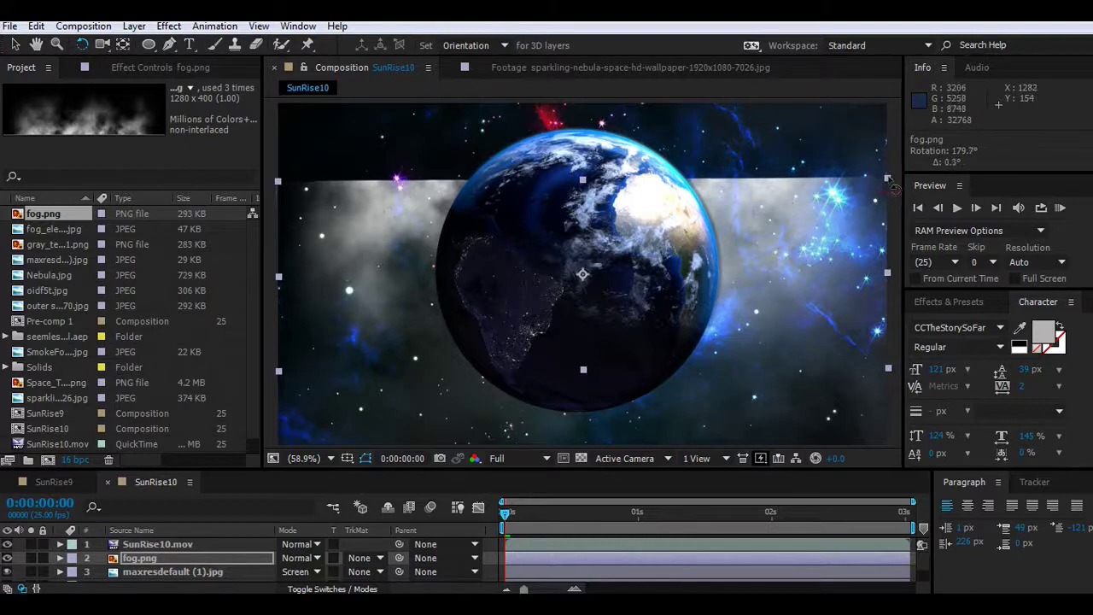
pyautogui.click(14, 44)
pyautogui.moveTo(489, 325); pyautogui.dragTo(488, 248)
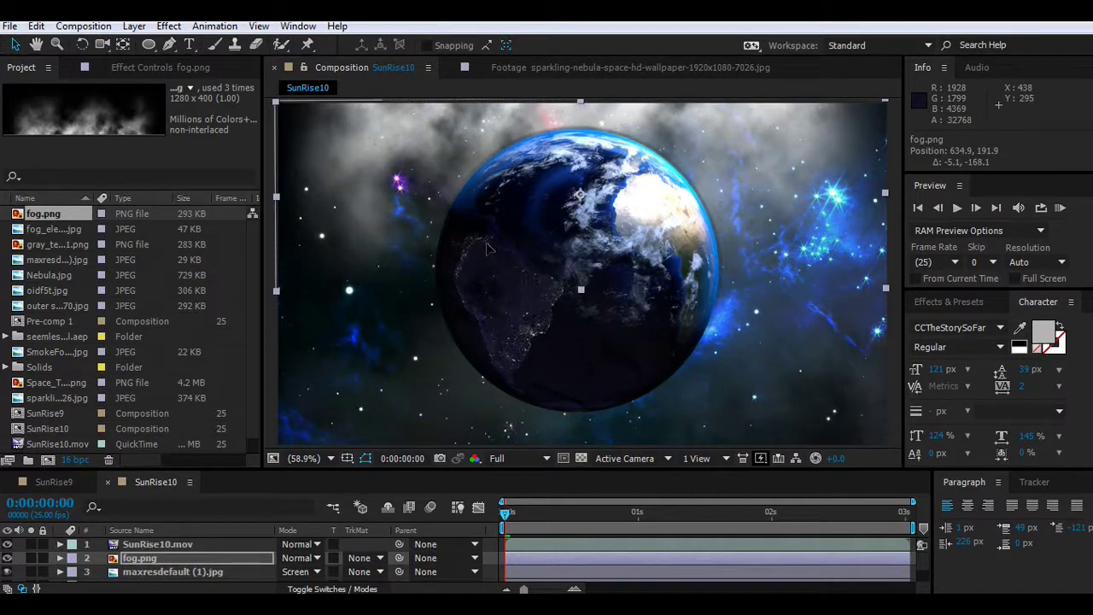
pyautogui.click(157, 556)
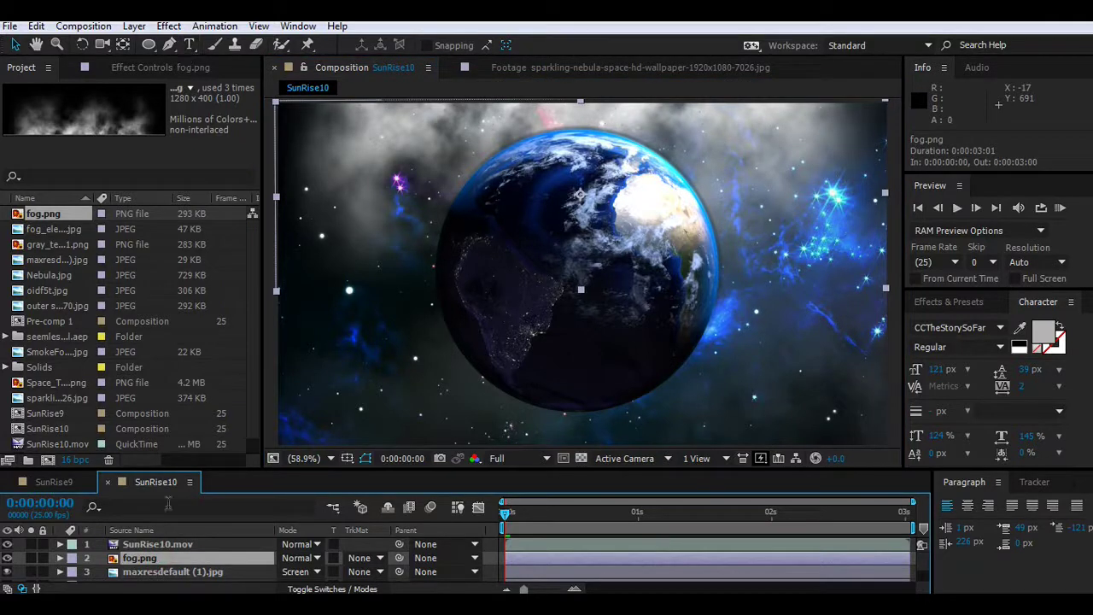
# Step: Set fog.png to Screen blending and lower its opacity
pyautogui.press('t')
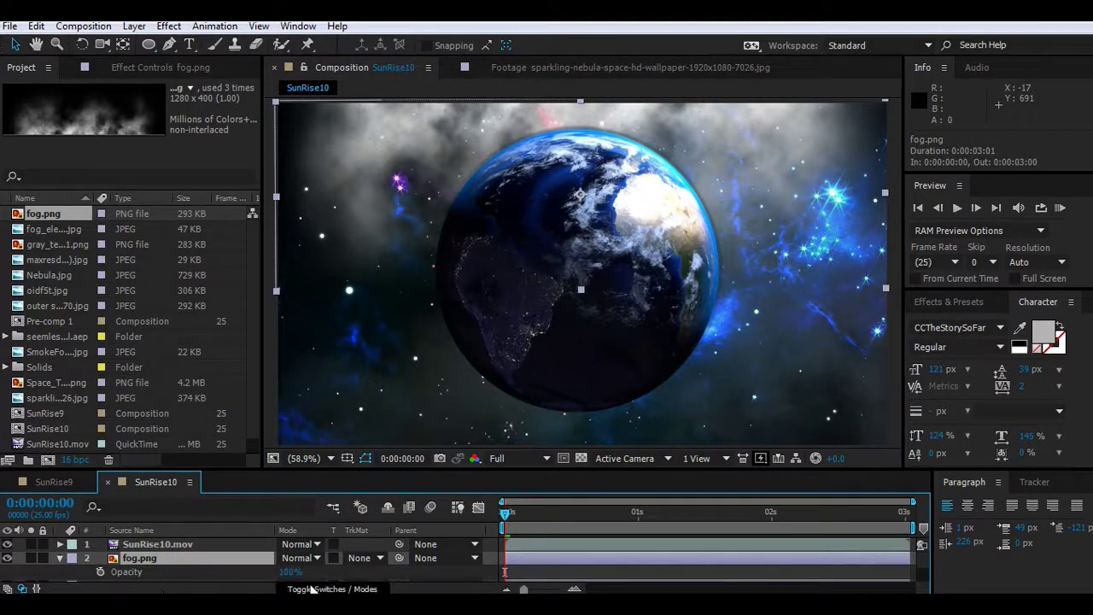
pyautogui.click(297, 557)
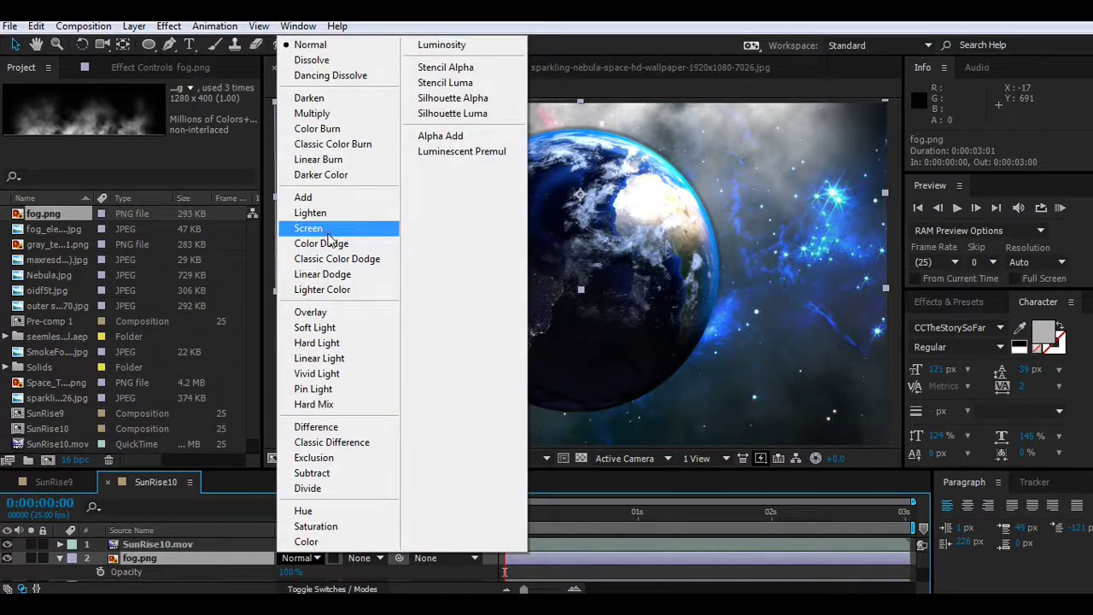
pyautogui.click(309, 228)
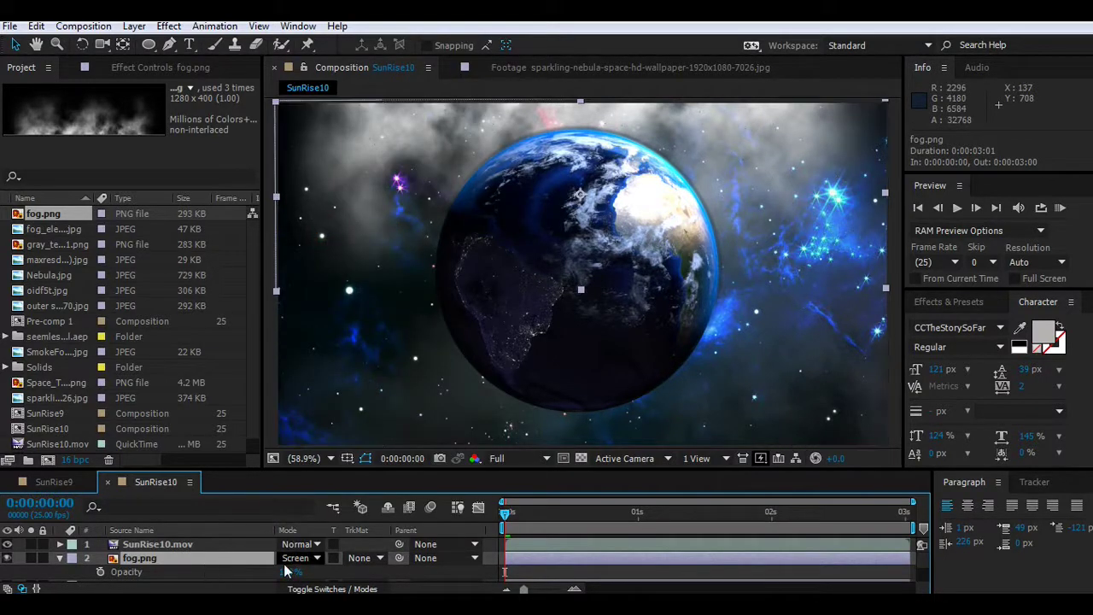
pyautogui.moveTo(290, 572); pyautogui.dragTo(240, 578)
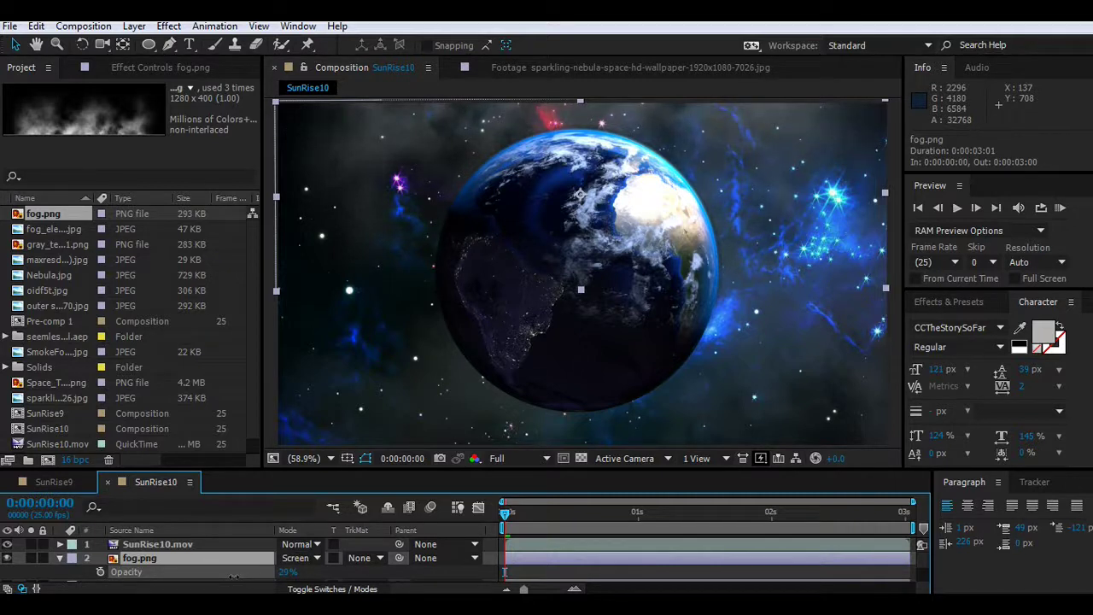
pyautogui.moveTo(229, 577); pyautogui.dragTo(257, 581)
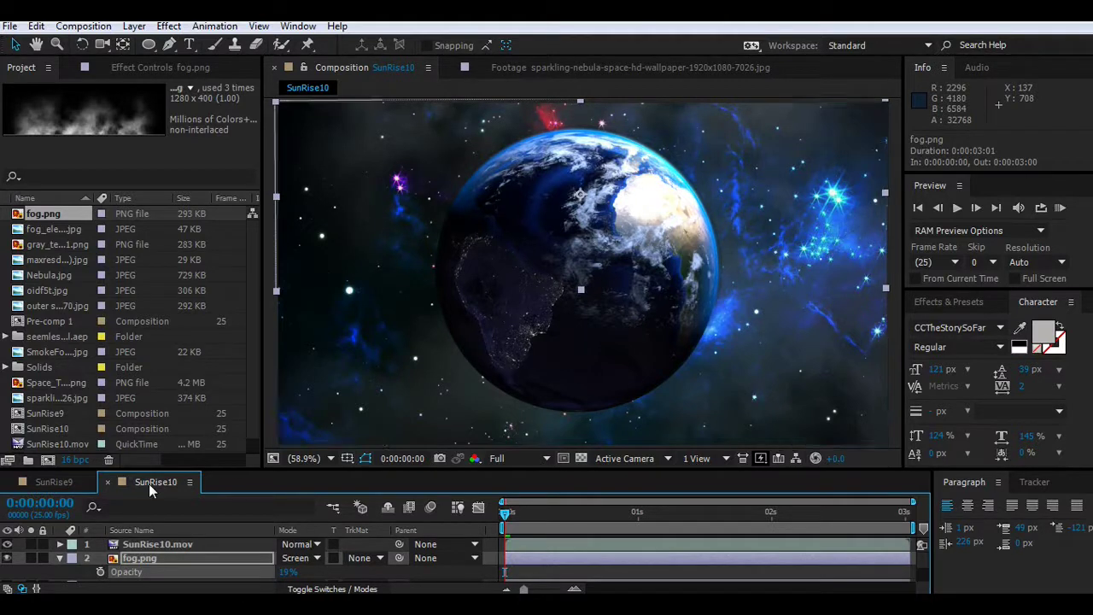
pyautogui.click(60, 558)
# Step: Dim the maxresdefault (1).jpg layer's opacity to 12%
pyautogui.click(171, 571)
pyautogui.press('t')
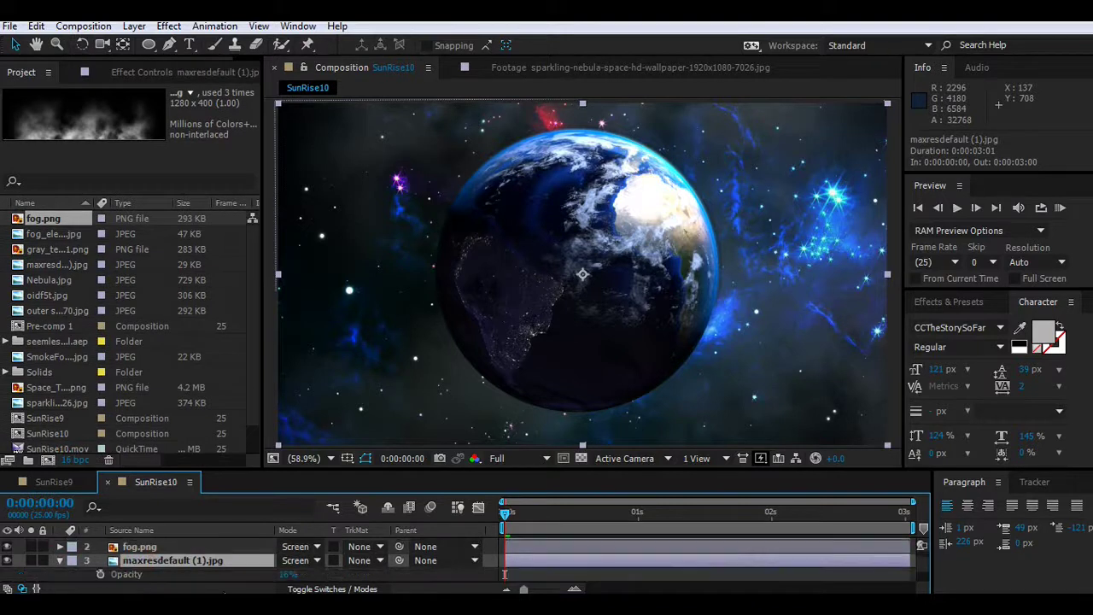
pyautogui.moveTo(287, 574); pyautogui.dragTo(279, 577)
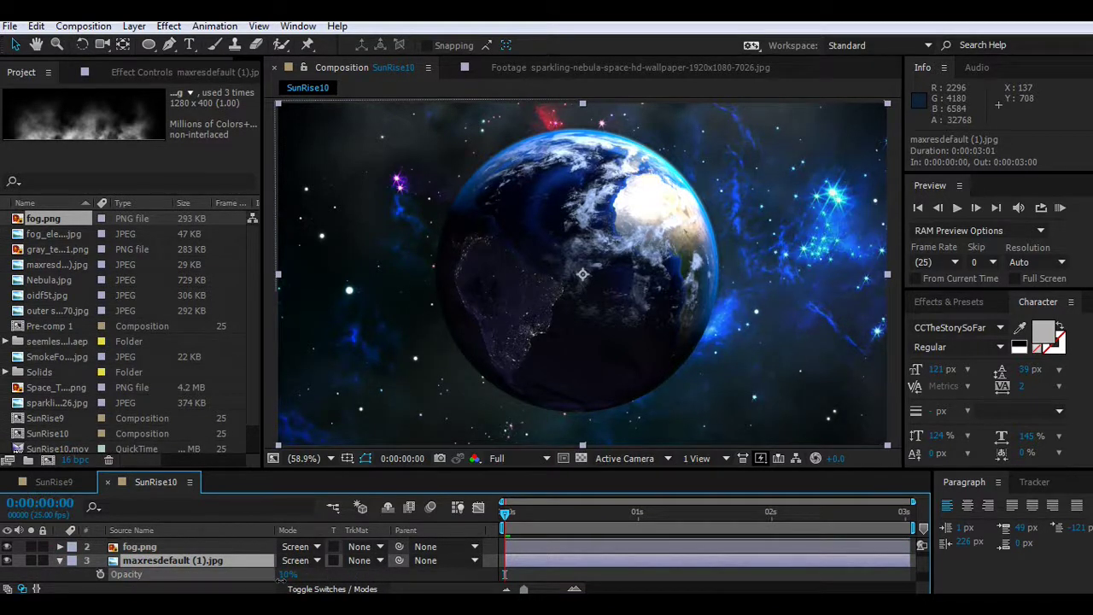
pyautogui.press('Return')
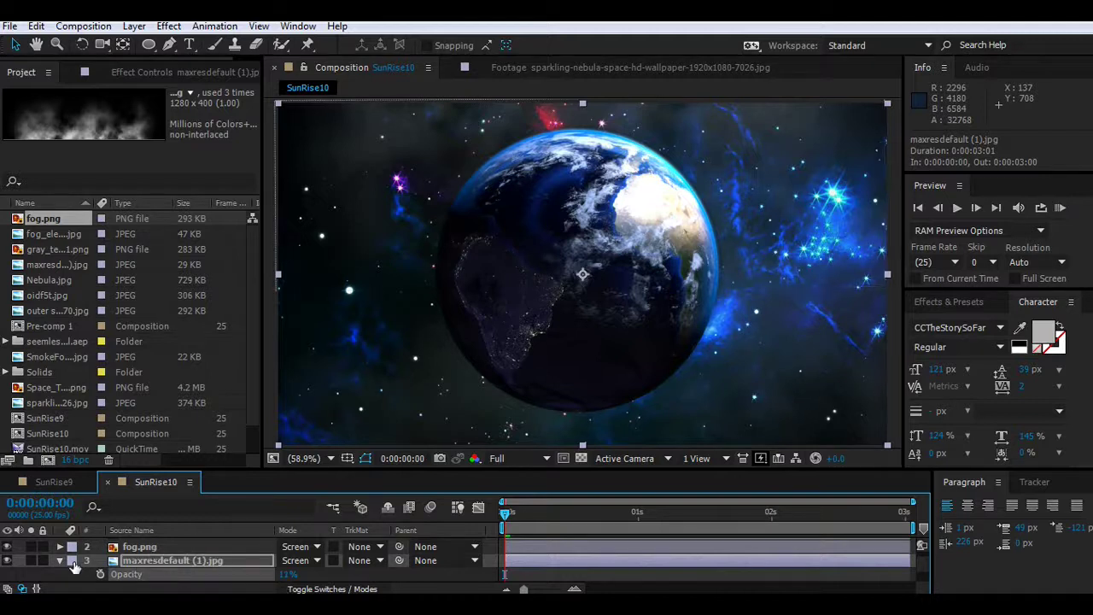
pyautogui.click(60, 560)
# Step: Set the fog.png layer's opacity to exactly 16%
pyautogui.click(139, 546)
pyautogui.press('t')
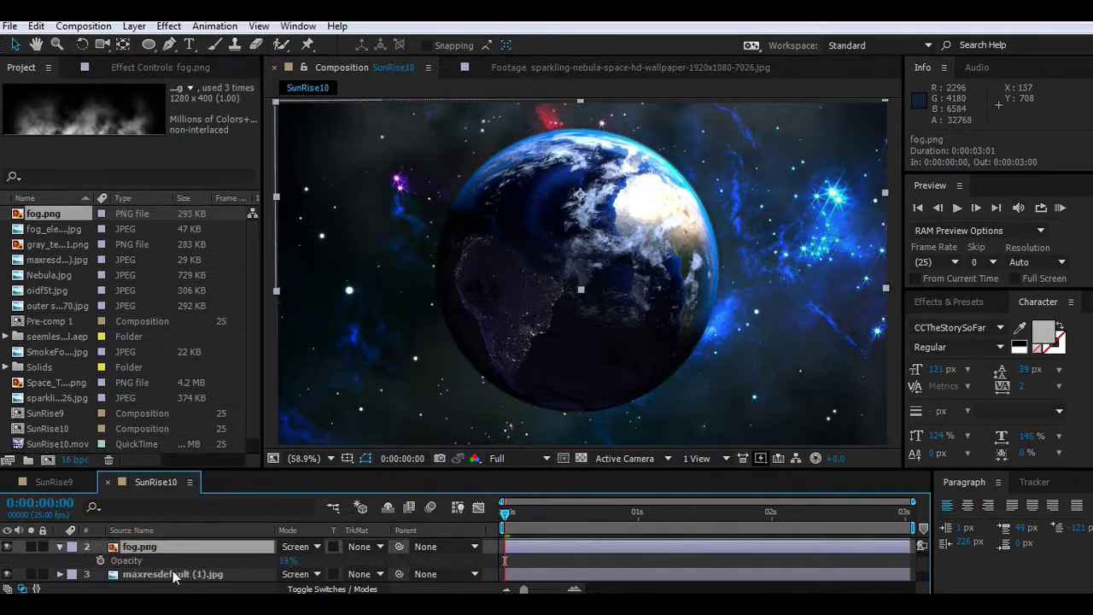
pyautogui.moveTo(287, 560); pyautogui.dragTo(276, 564)
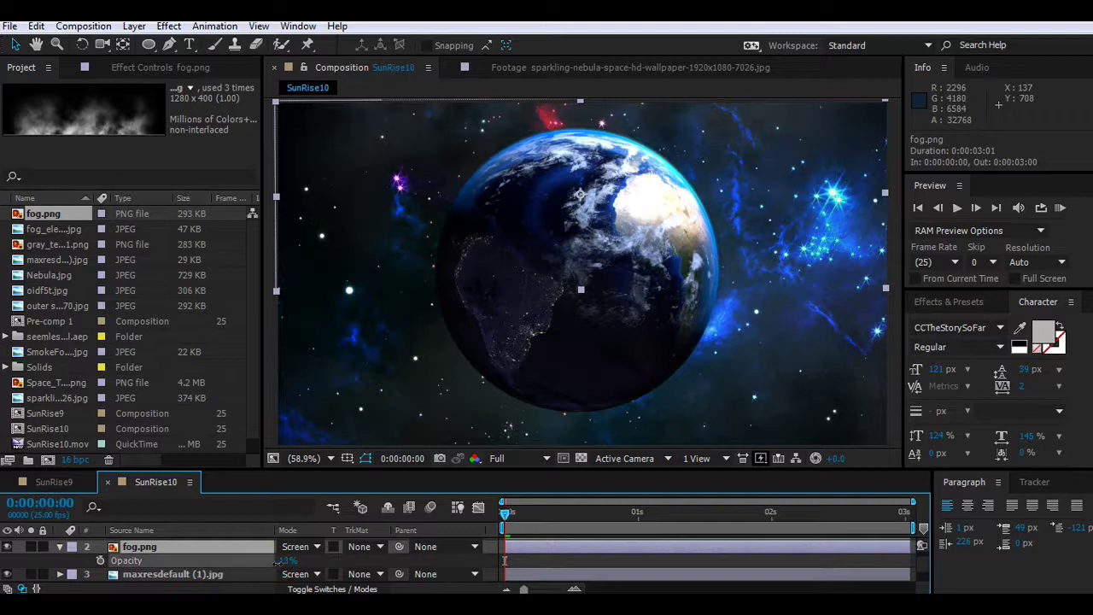
pyautogui.click(287, 560)
pyautogui.write('16')
pyautogui.press('Return')
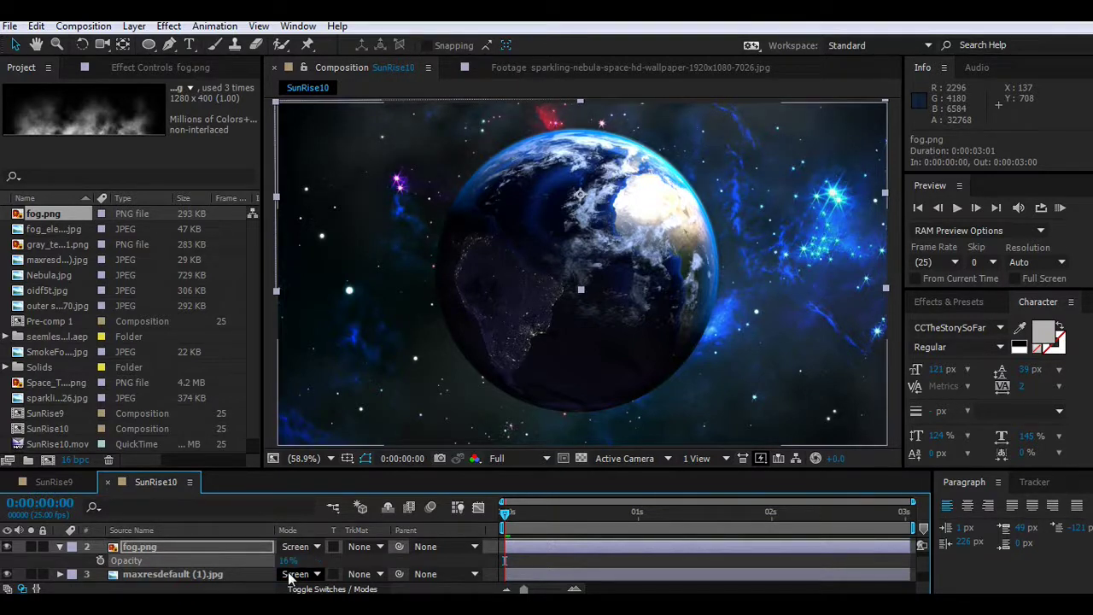
# Step: Save the project and place fog_element.jpg into the comp below SunRise10.mov
pyautogui.click(11, 26)
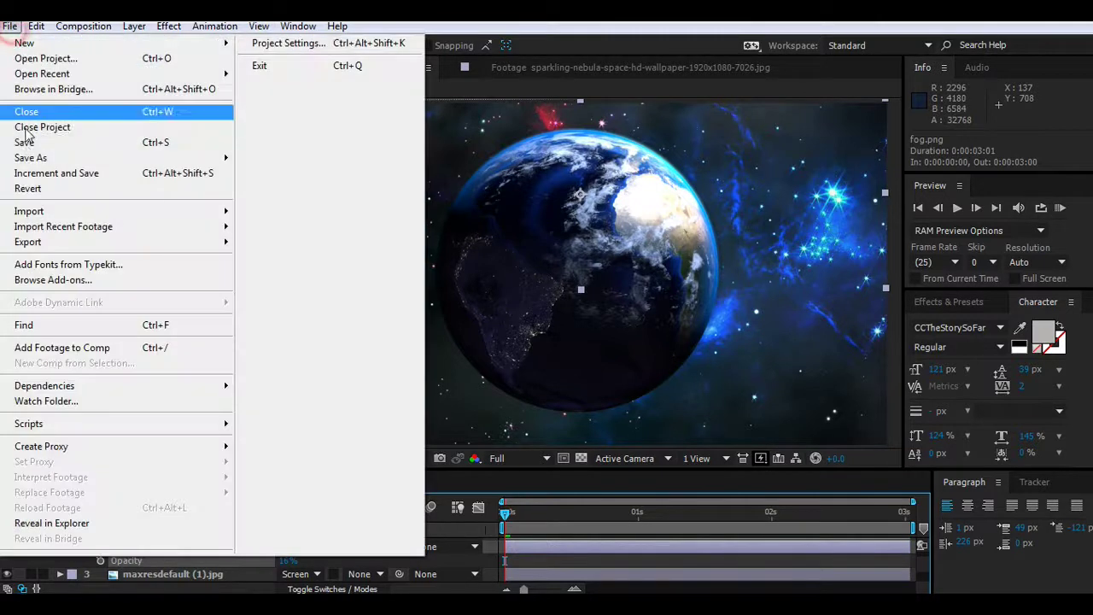
pyautogui.click(25, 140)
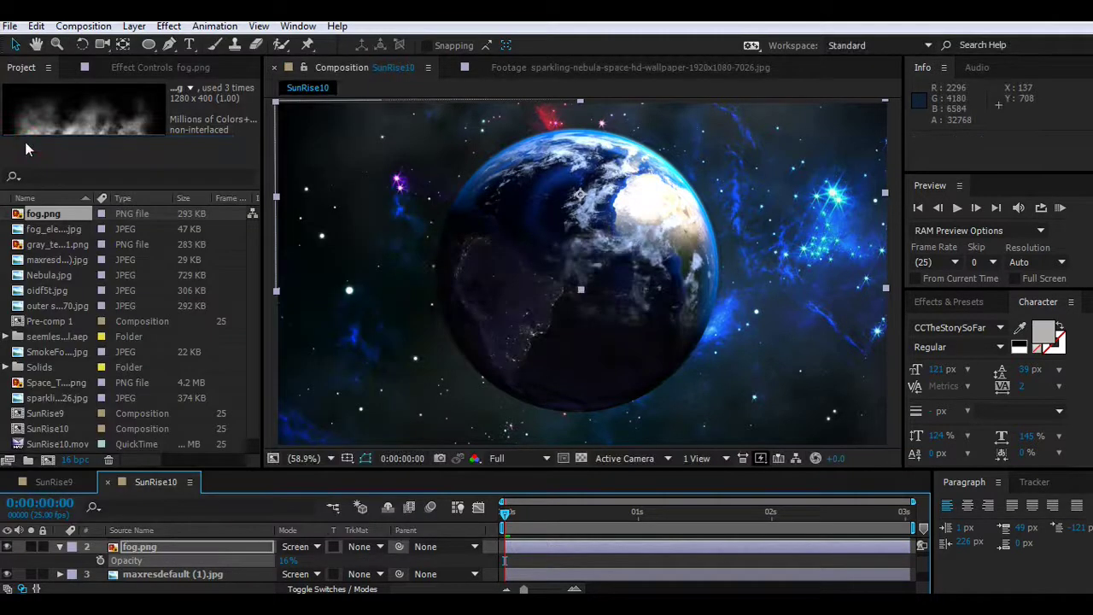
pyautogui.click(60, 547)
pyautogui.click(135, 548)
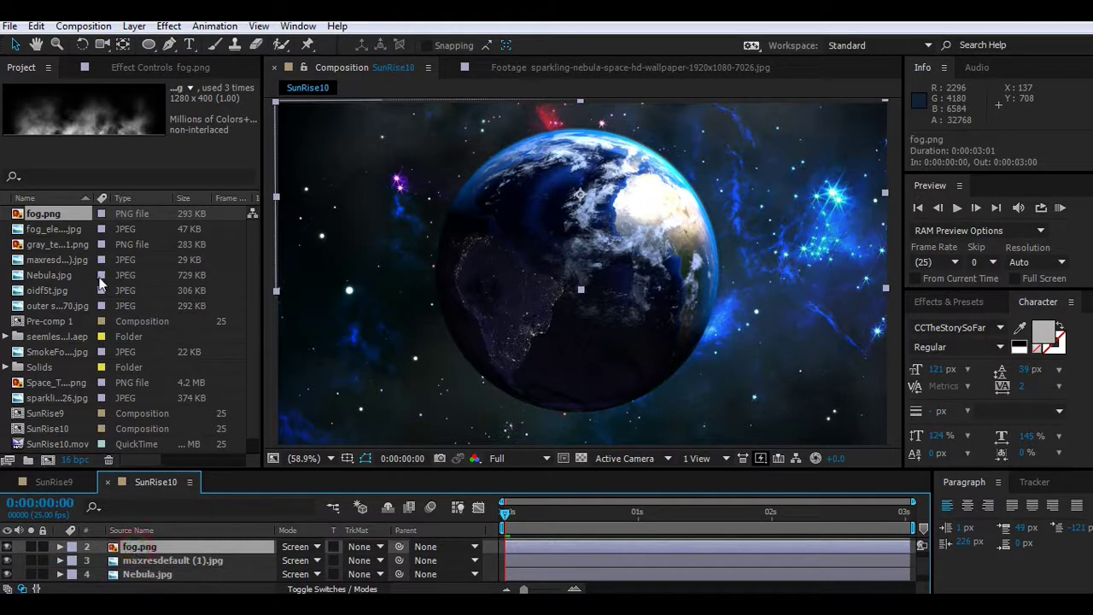
pyautogui.click(48, 231)
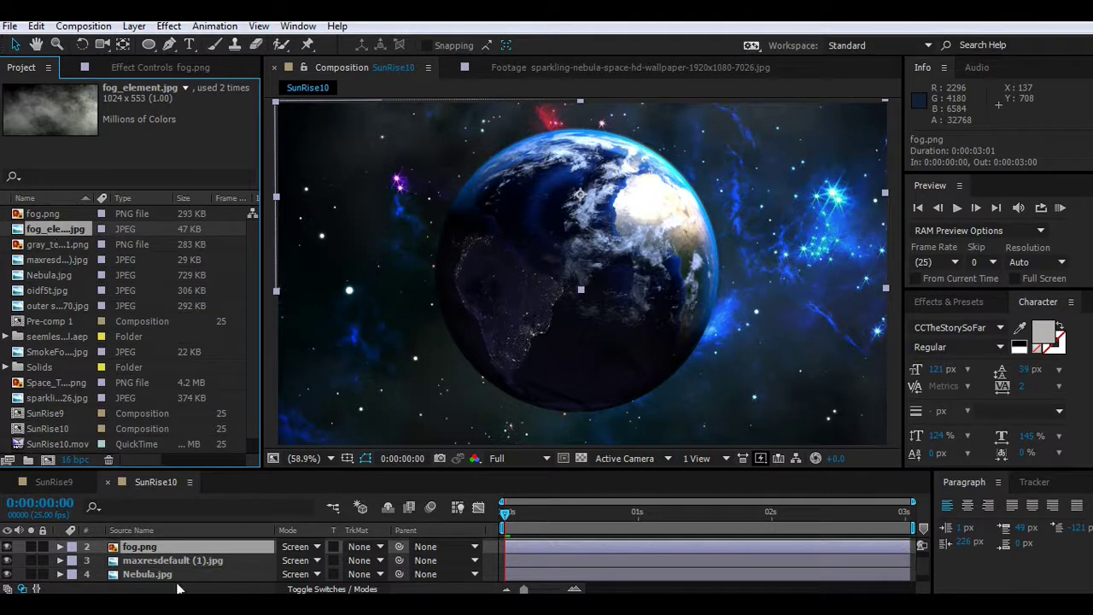
pyautogui.scroll(-1, 167, 572)
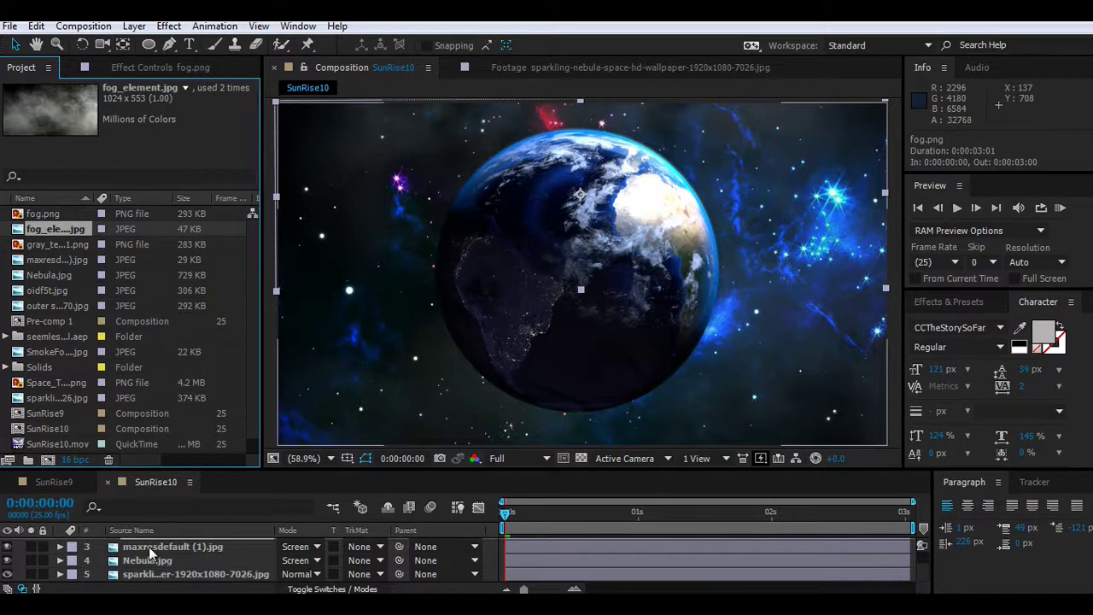
pyautogui.click(60, 261)
pyautogui.moveTo(54, 229); pyautogui.dragTo(172, 554)
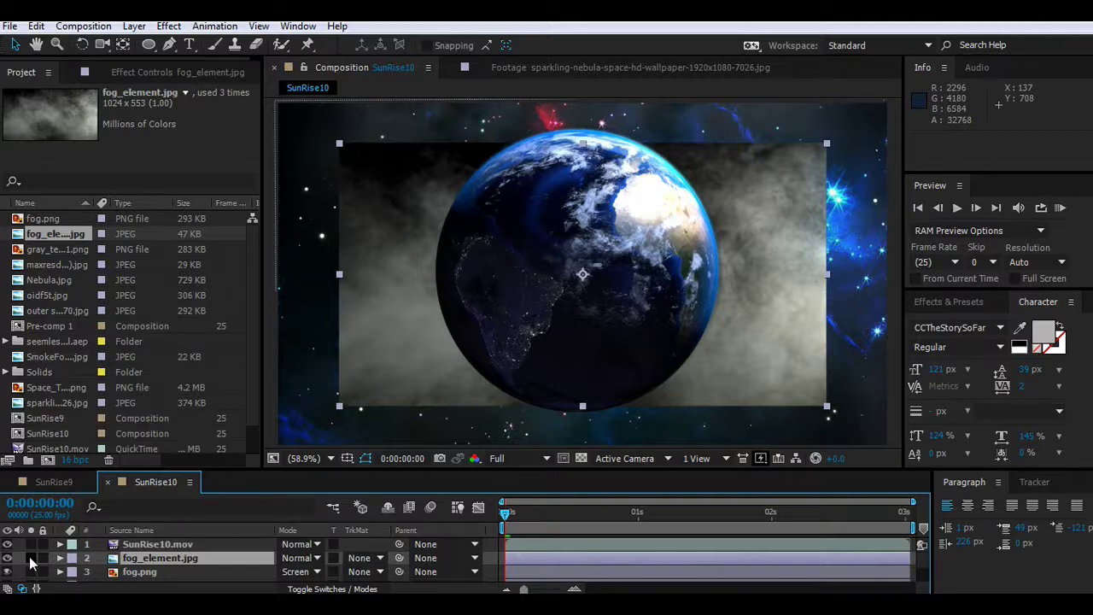
# Step: Solo fog_element.jpg and scale it up to about 126% to fill the frame
pyautogui.click(31, 558)
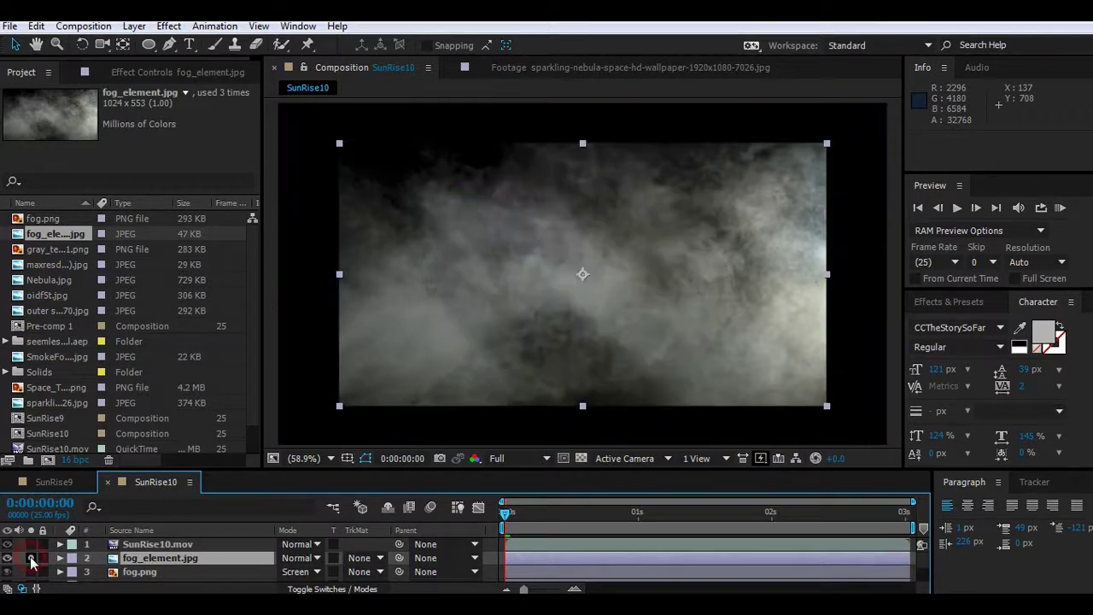
pyautogui.click(41, 253)
pyautogui.click(41, 264)
pyautogui.click(42, 279)
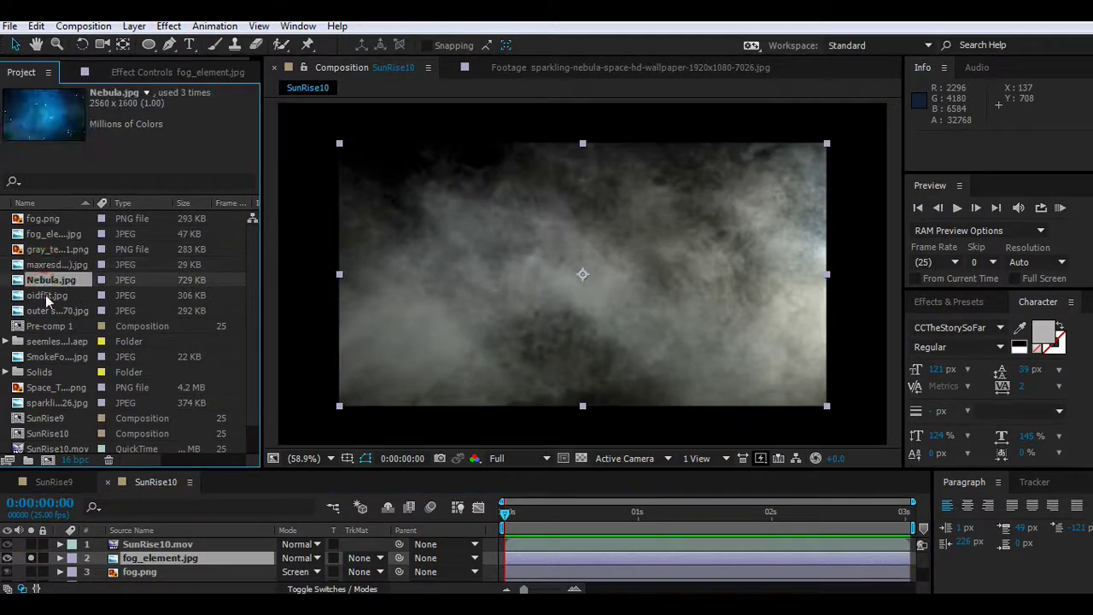
pyautogui.click(45, 295)
pyautogui.click(49, 310)
pyautogui.click(52, 326)
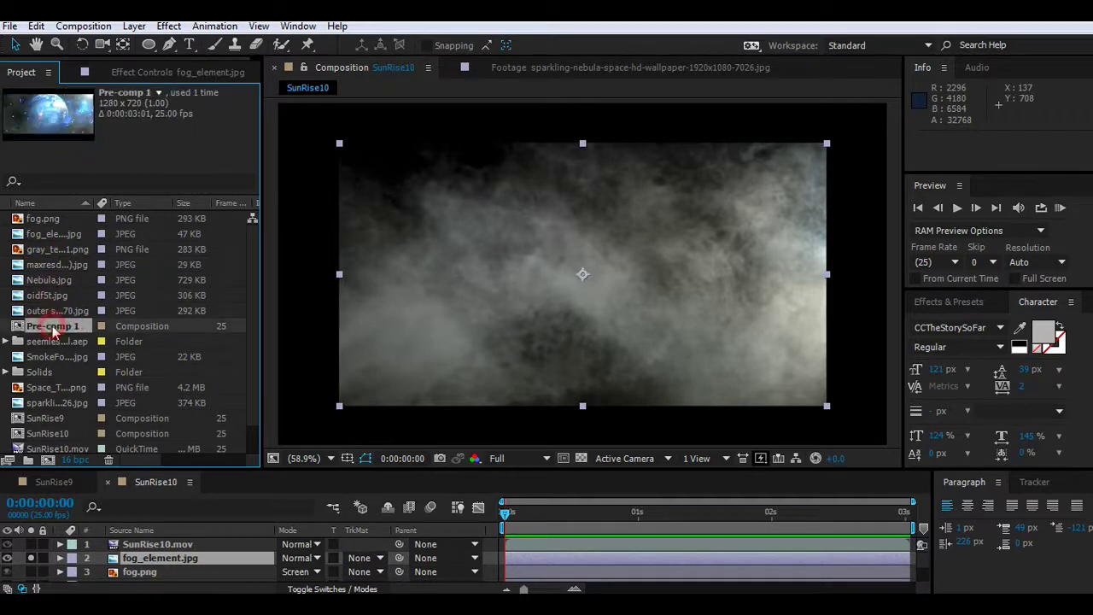
pyautogui.click(53, 357)
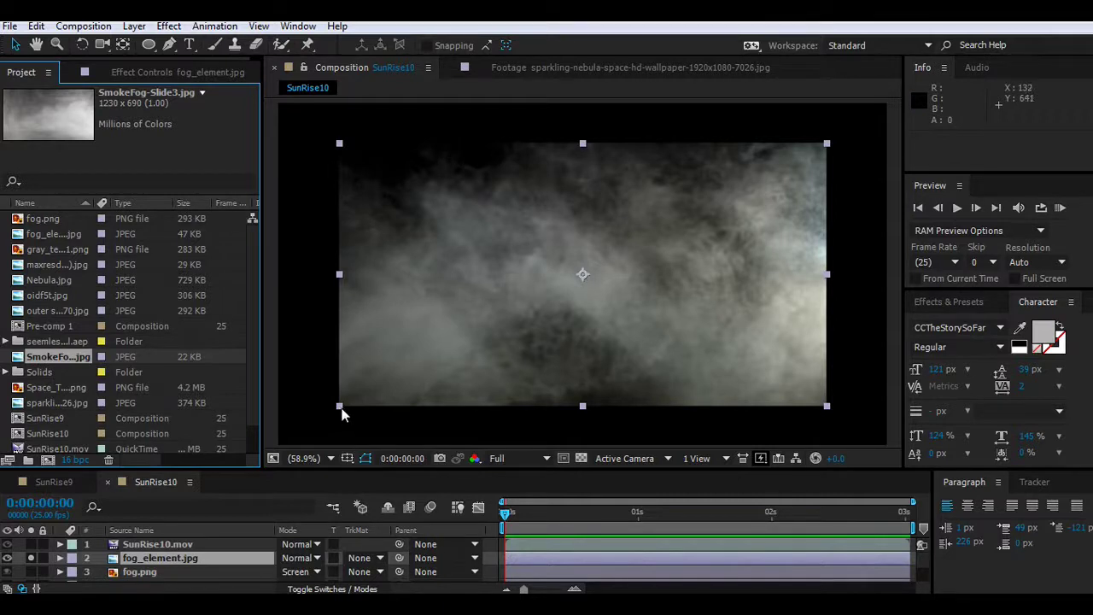
pyautogui.moveTo(345, 408); pyautogui.dragTo(280, 453)
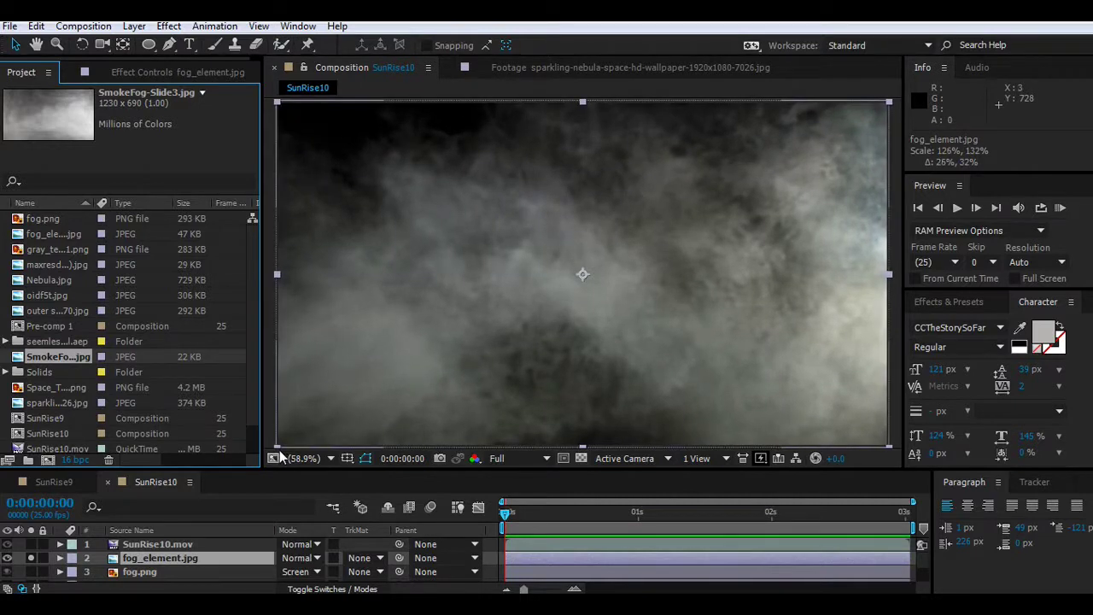
# Step: Un-solo fog_element.jpg, select it, and show its Effect Controls
pyautogui.click(30, 558)
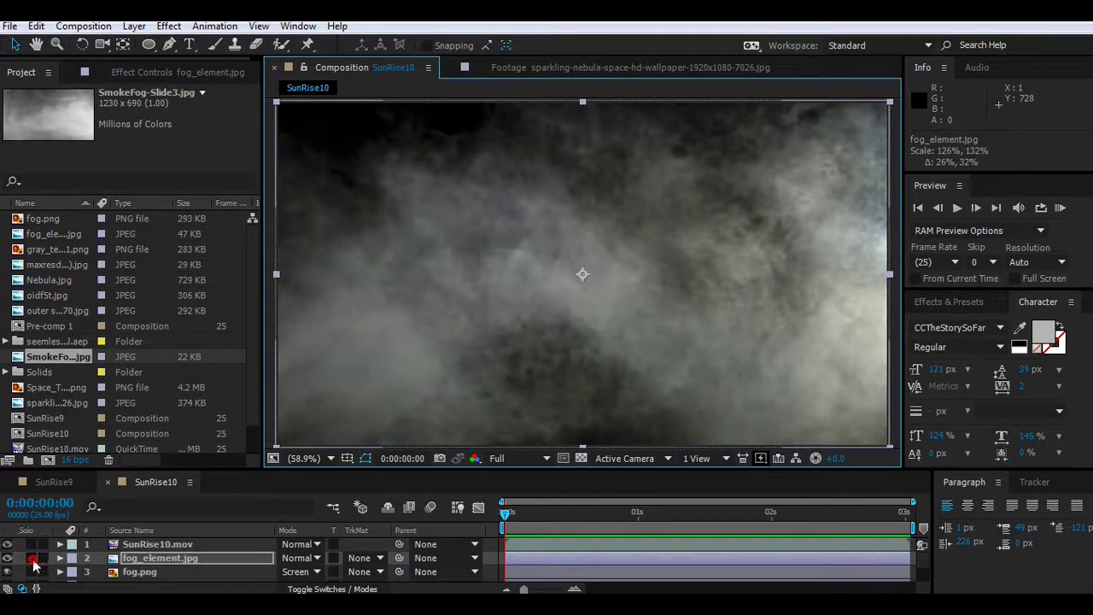
pyautogui.click(140, 560)
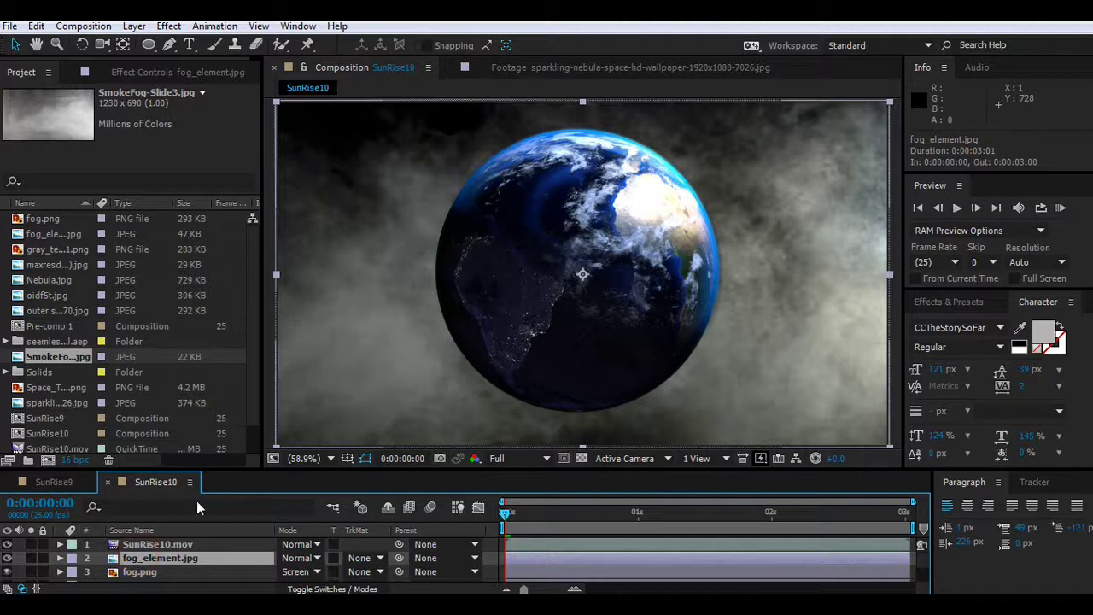
pyautogui.click(192, 71)
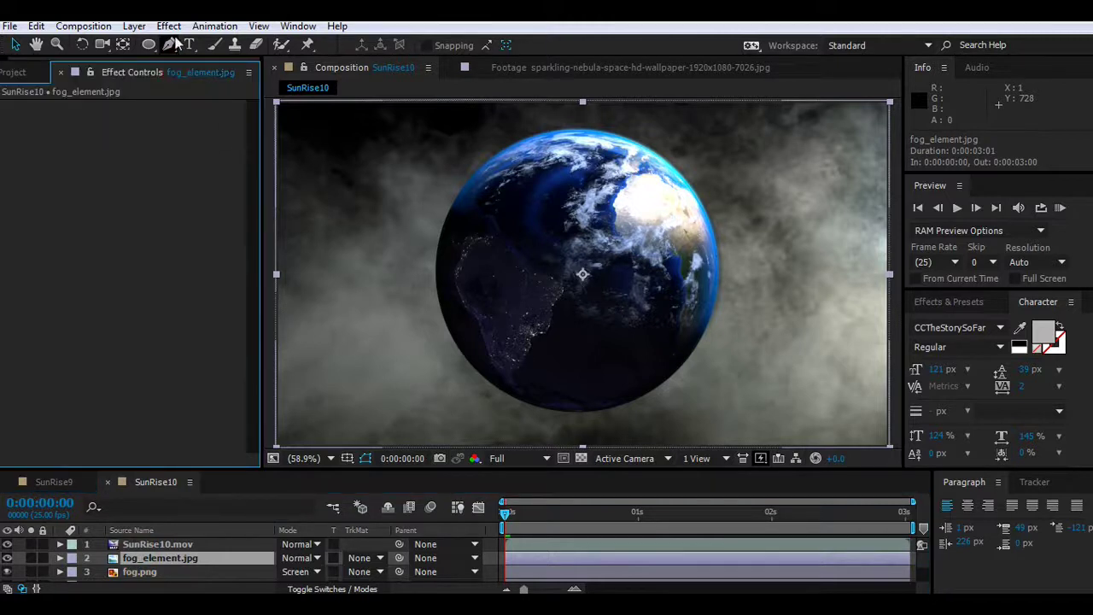
# Step: Apply Curves to fog_element.jpg and pull the curve down to darken the fog
pyautogui.click(168, 26)
pyautogui.moveTo(241, 197)
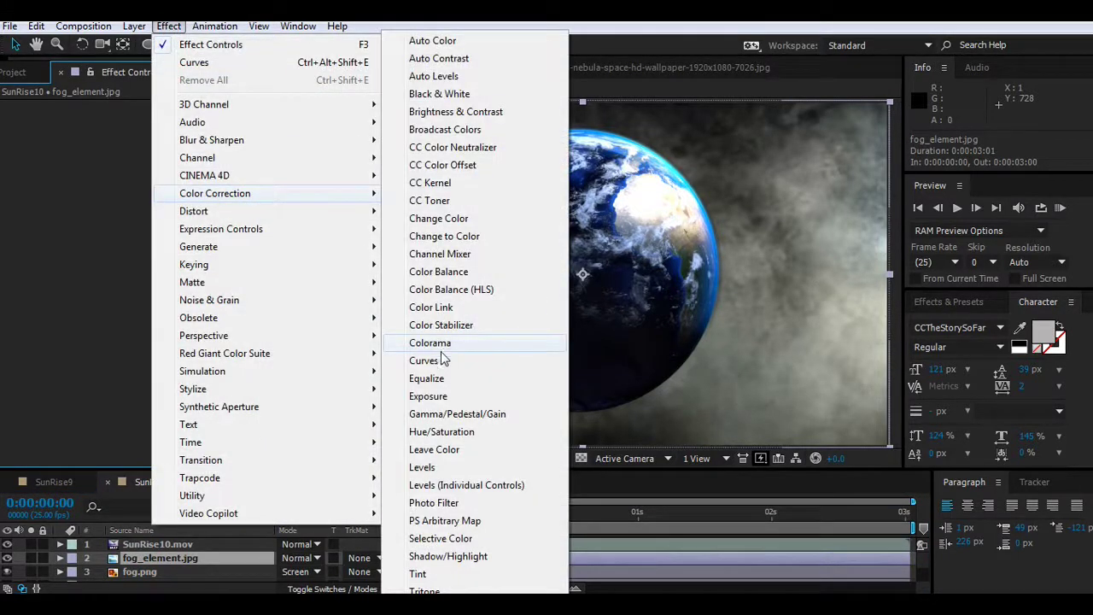
pyautogui.click(443, 360)
pyautogui.moveTo(146, 289); pyautogui.dragTo(158, 300)
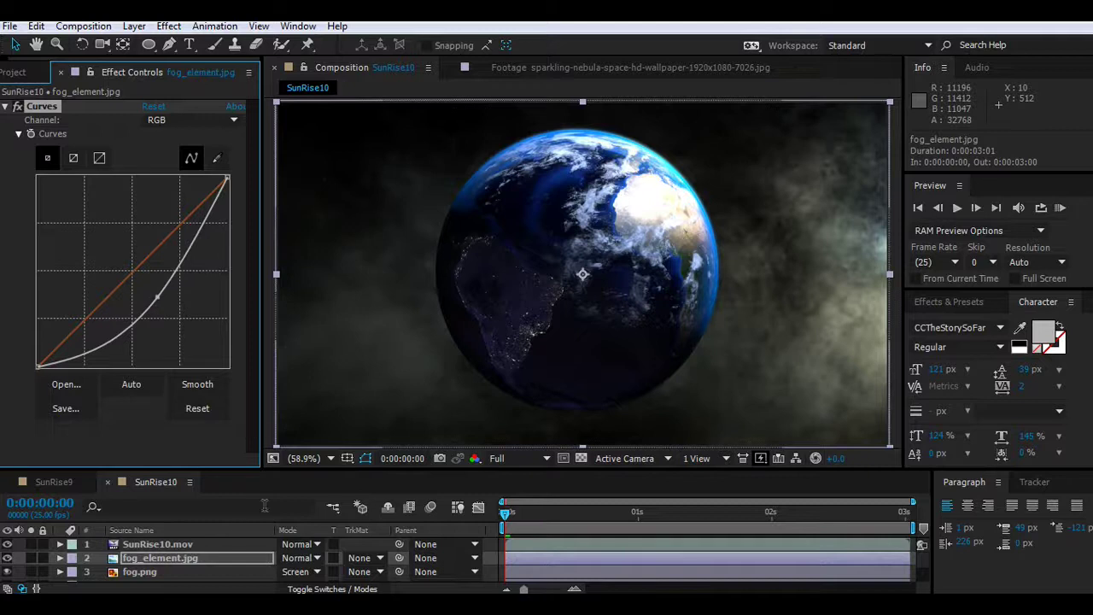
# Step: Set fog_element.jpg's blending mode to Screen and compare with the layer hidden
pyautogui.click(180, 557)
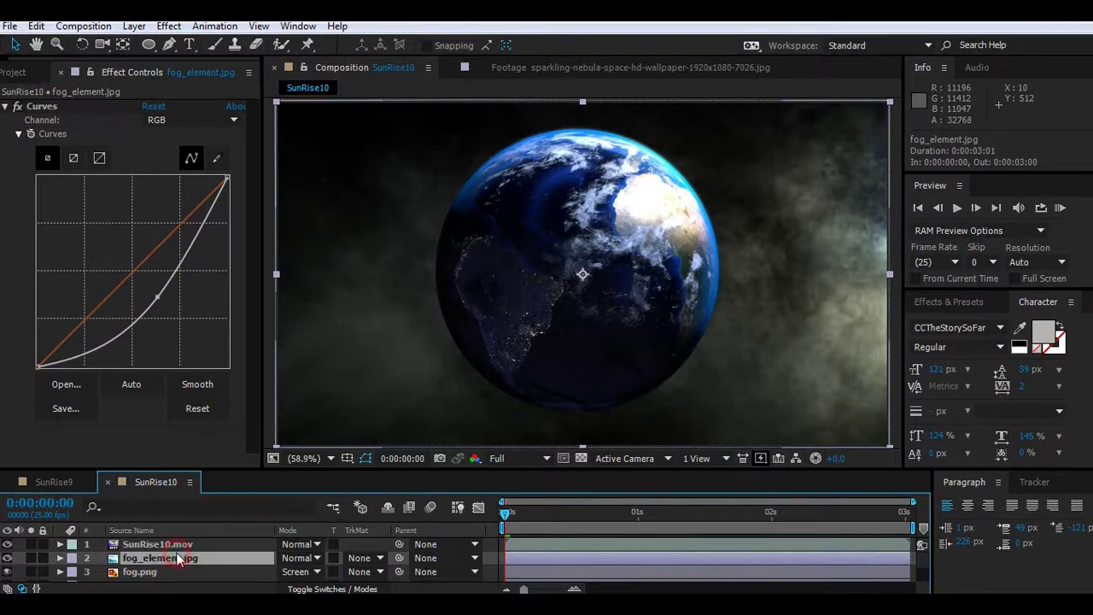
pyautogui.click(310, 559)
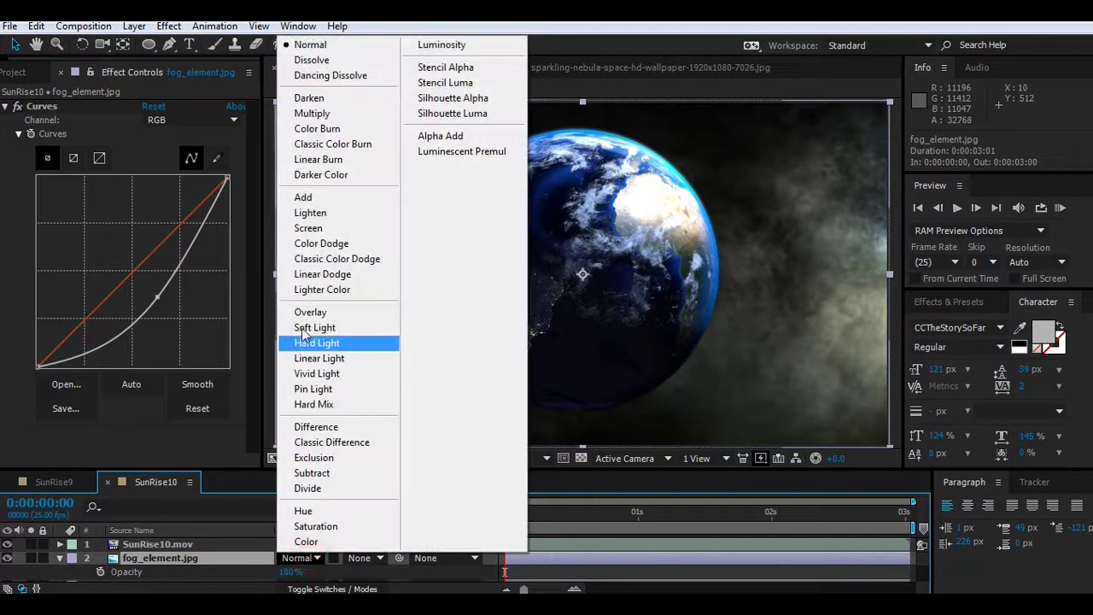
pyautogui.click(295, 228)
pyautogui.press('t')
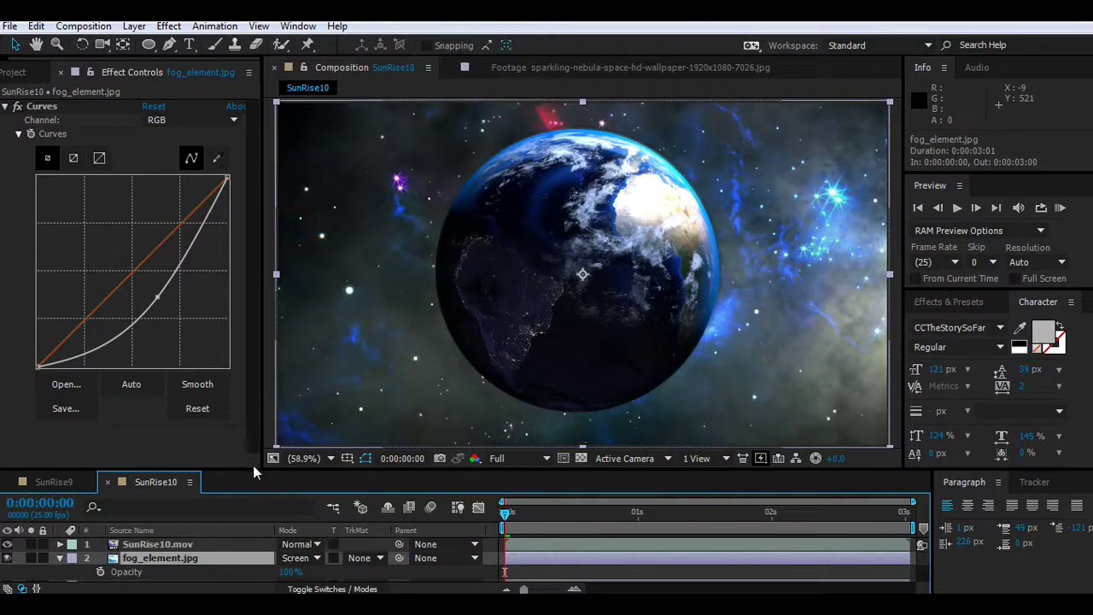
pyautogui.click(9, 557)
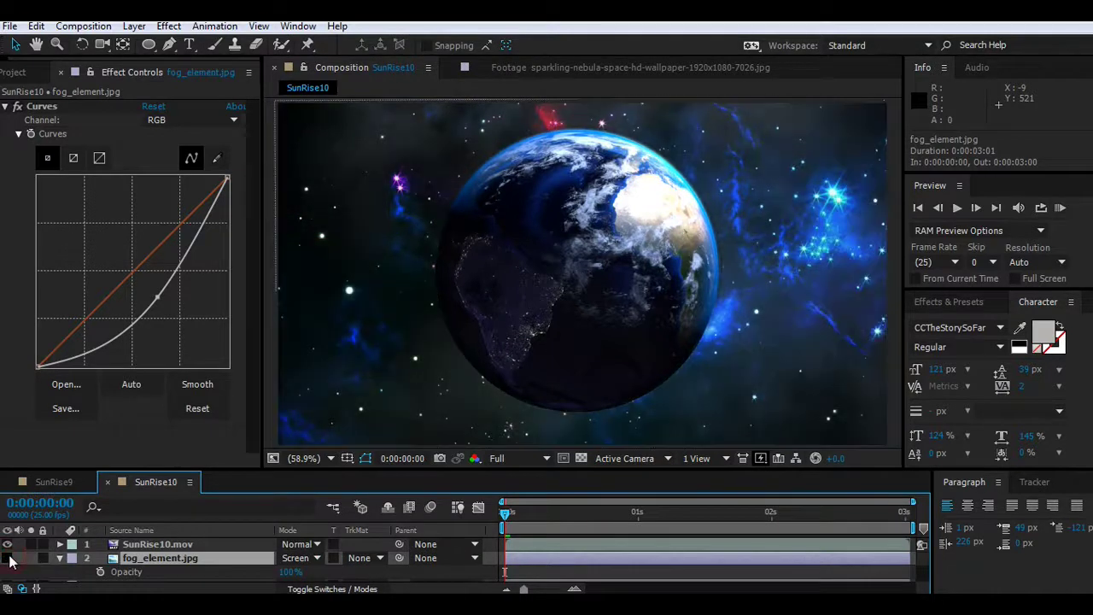
pyautogui.click(8, 558)
# Step: Flip fog_element.jpg horizontally with Layer > Transform > Flip Horizontal, checking it soloed
pyautogui.click(134, 25)
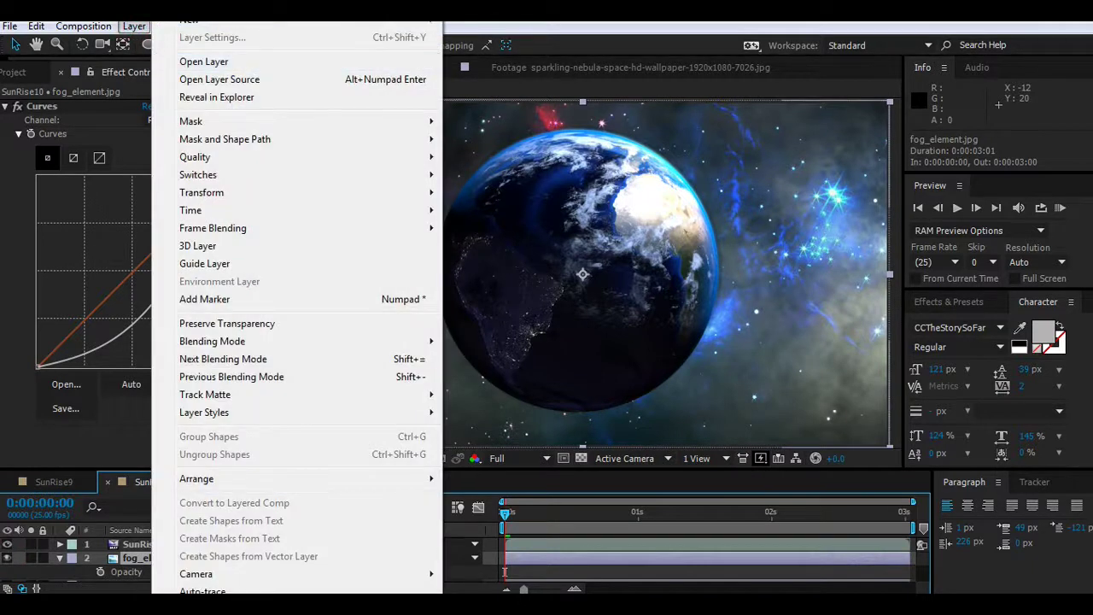
pyautogui.click(31, 558)
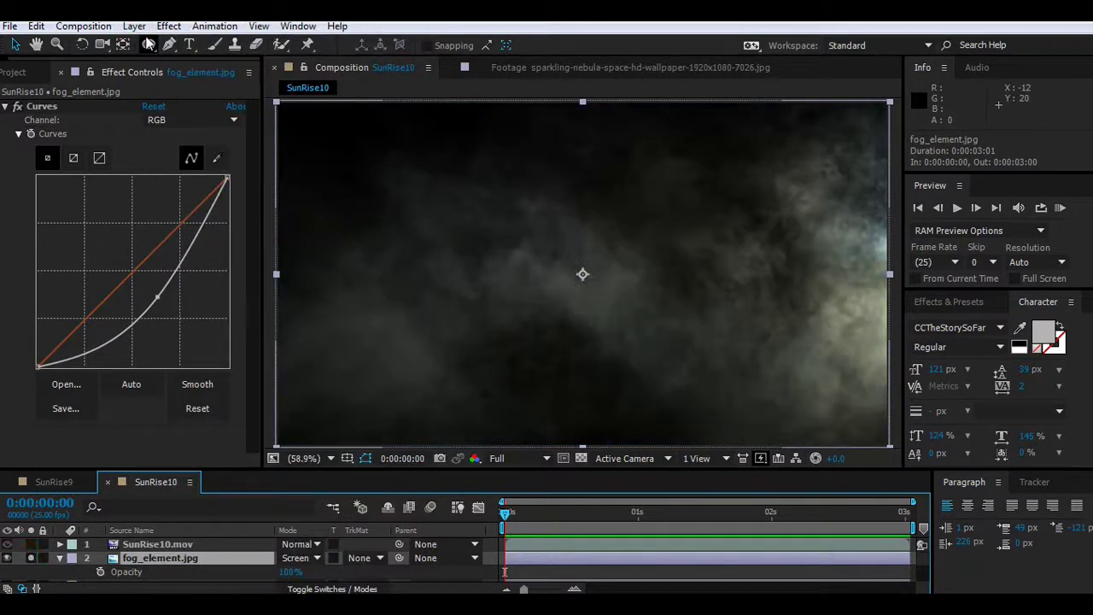
pyautogui.click(135, 27)
pyautogui.moveTo(213, 193)
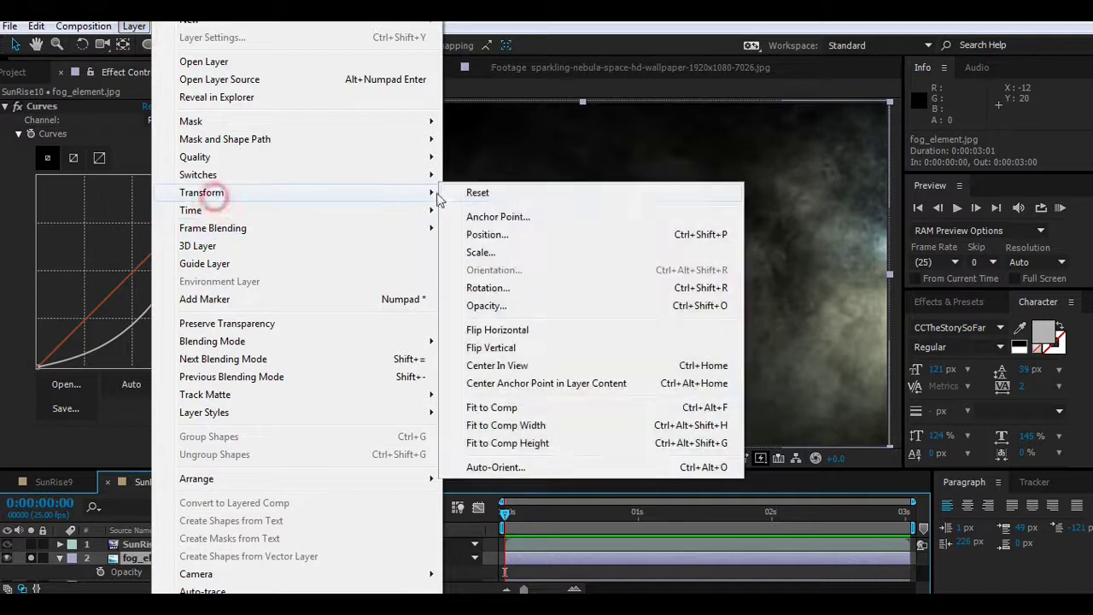
pyautogui.click(510, 333)
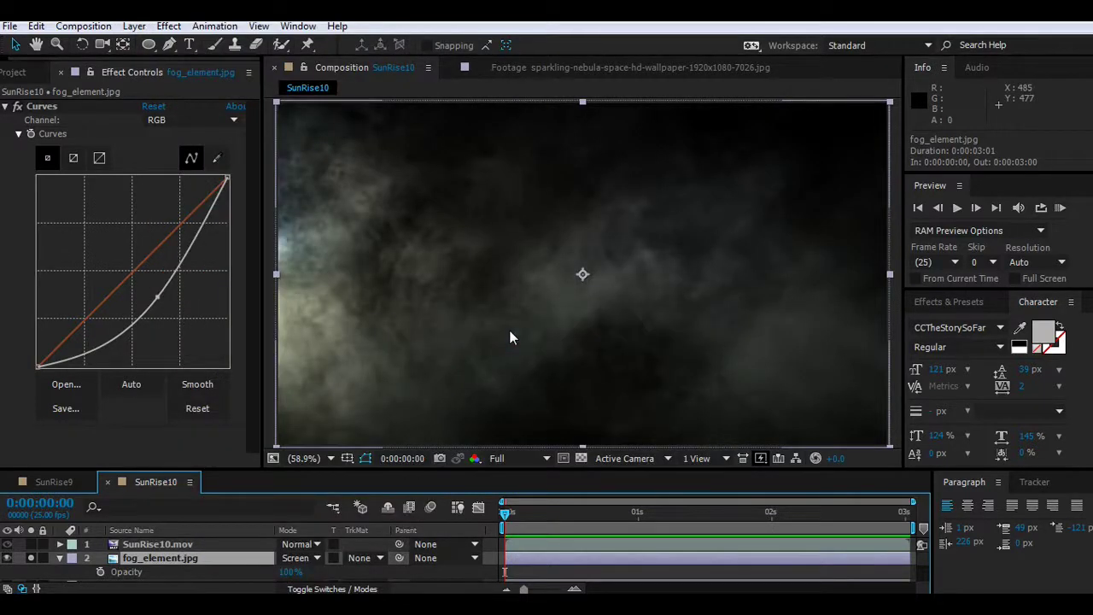
pyautogui.click(31, 559)
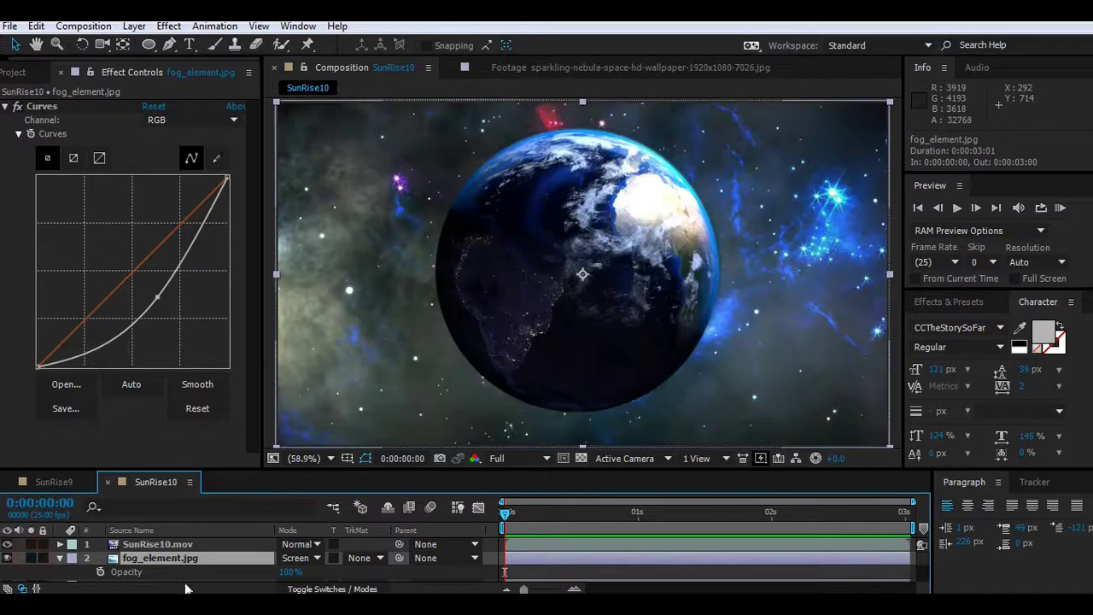
# Step: Lower fog_element.jpg's opacity to 15% and compare the scene with and without it
pyautogui.click(291, 578)
pyautogui.moveTo(291, 578); pyautogui.dragTo(241, 579)
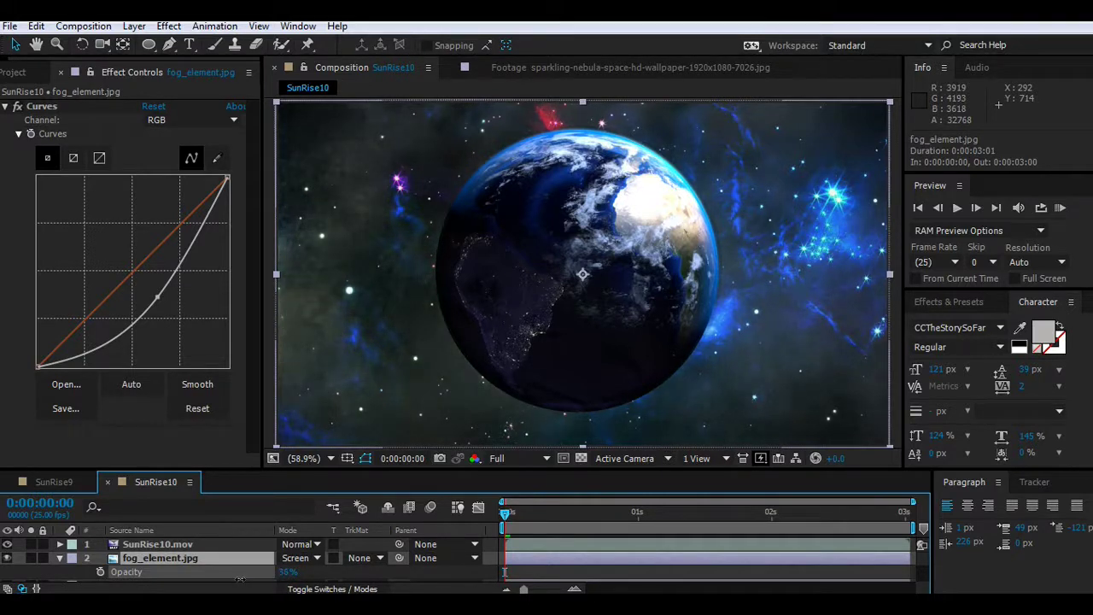
pyautogui.moveTo(230, 579); pyautogui.dragTo(271, 577)
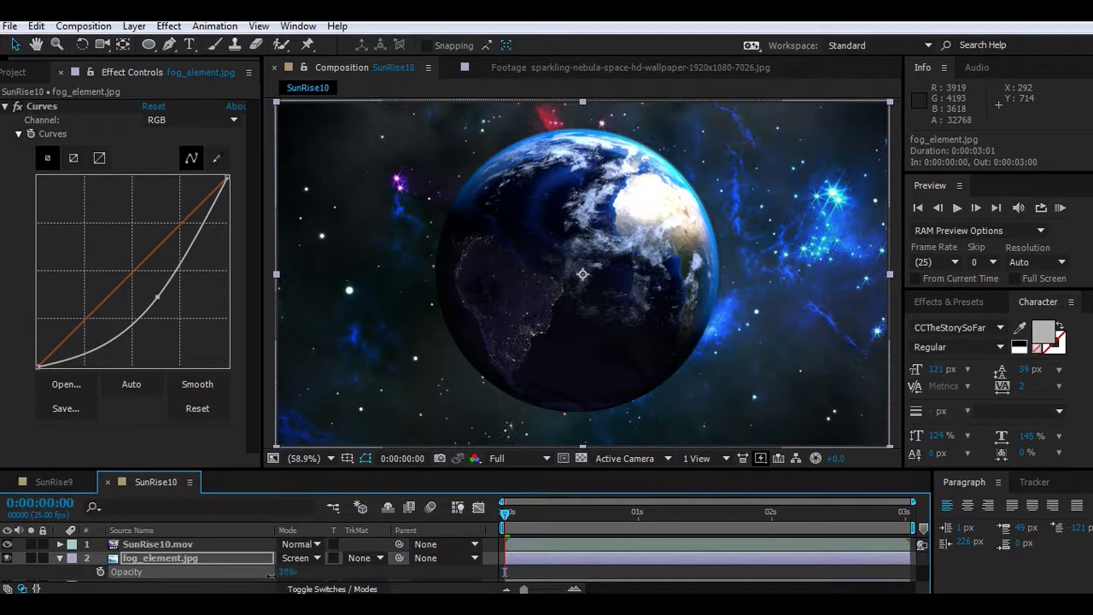
pyautogui.click(288, 572)
pyautogui.write('15')
pyautogui.press('Return')
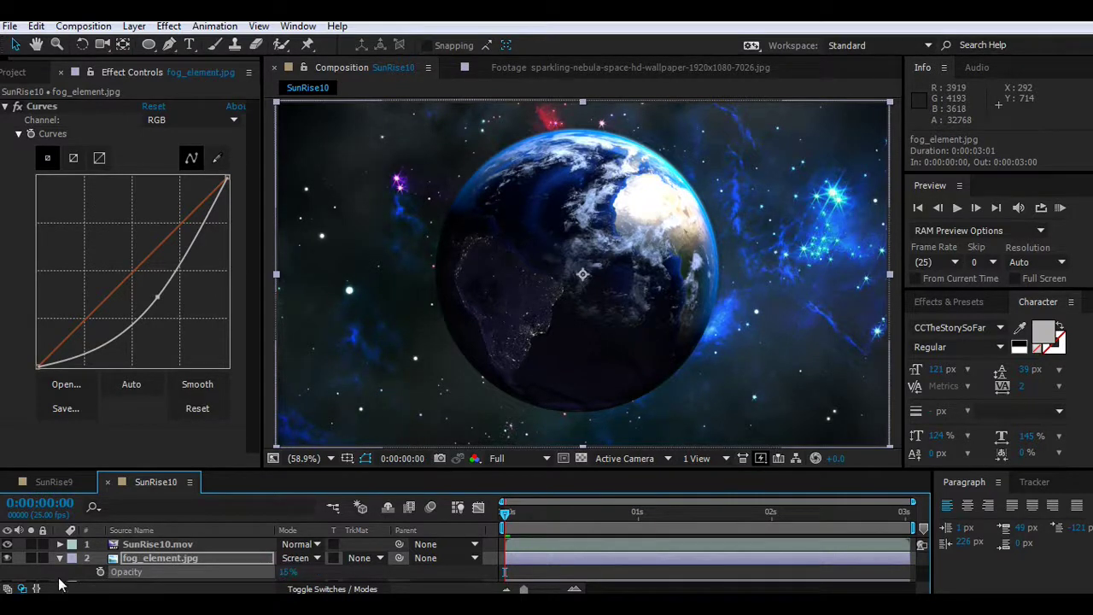
pyautogui.click(6, 559)
pyautogui.click(7, 559)
pyautogui.click(57, 558)
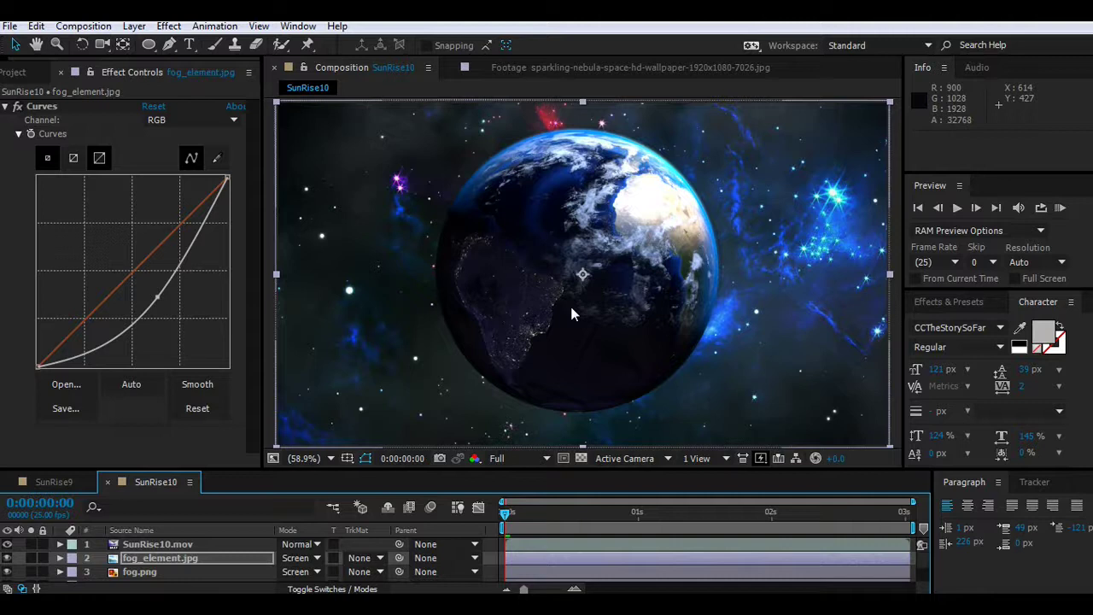
# Step: Create a comp-sized Black Solid 7 with the default black settings via Layer > New > Solid
pyautogui.click(147, 559)
pyautogui.click(25, 76)
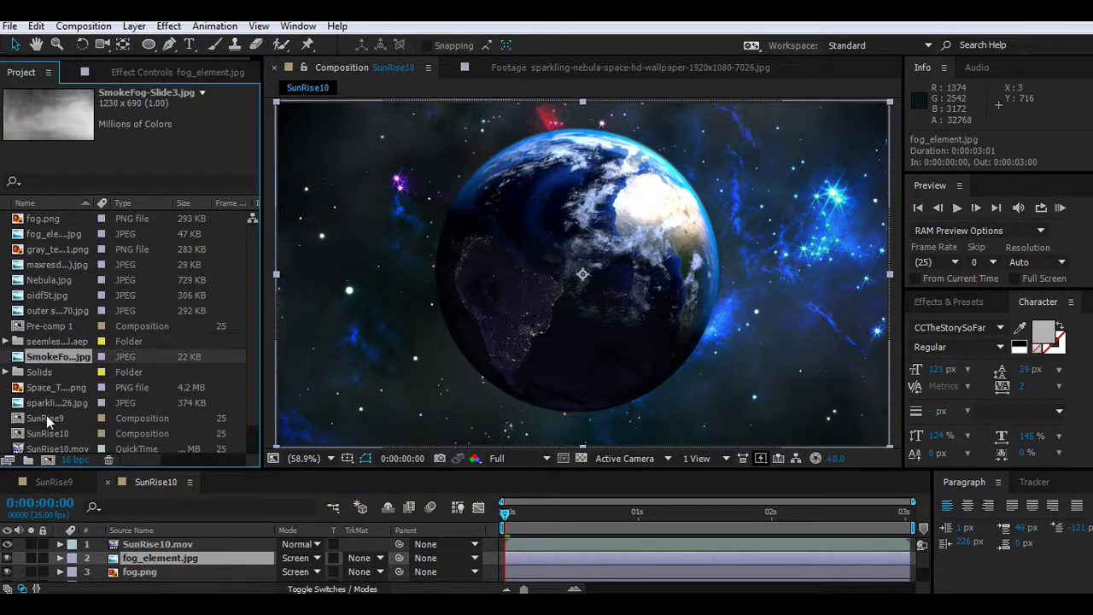
pyautogui.click(46, 417)
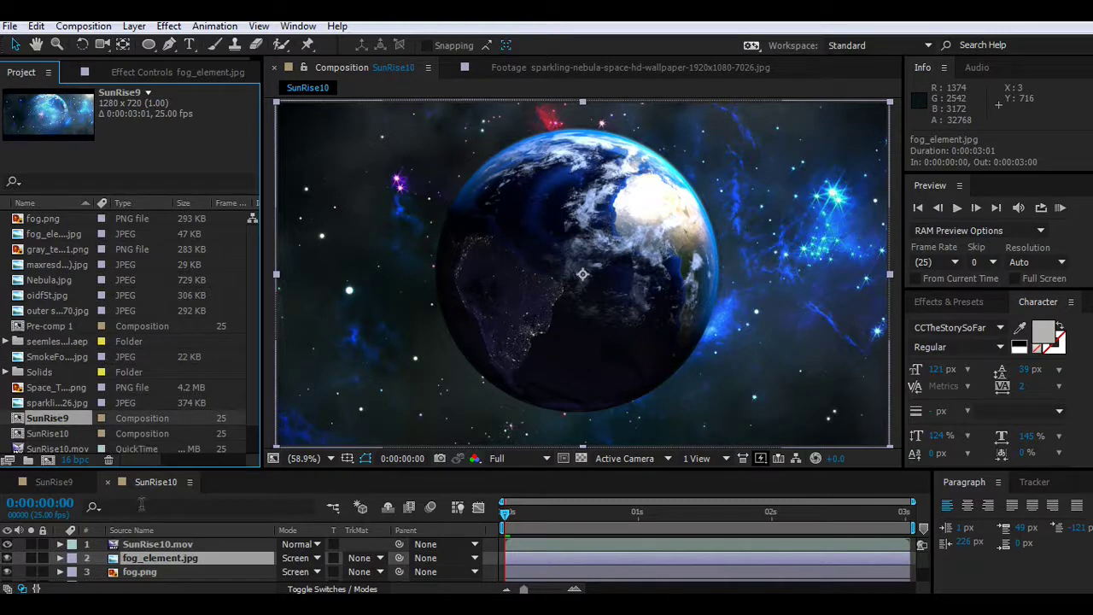
pyautogui.click(134, 25)
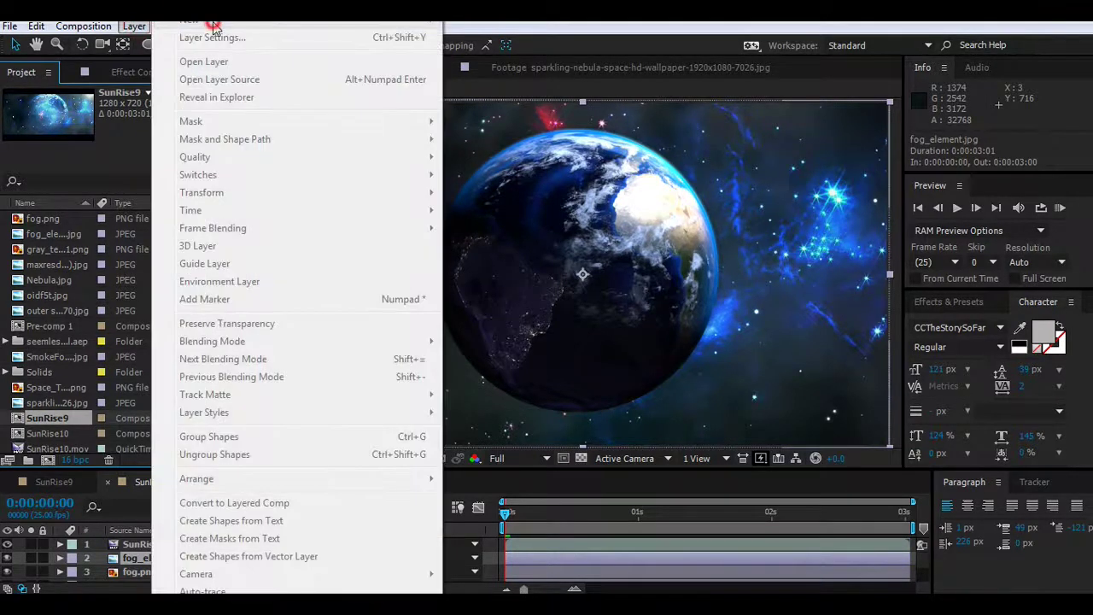
pyautogui.click(136, 564)
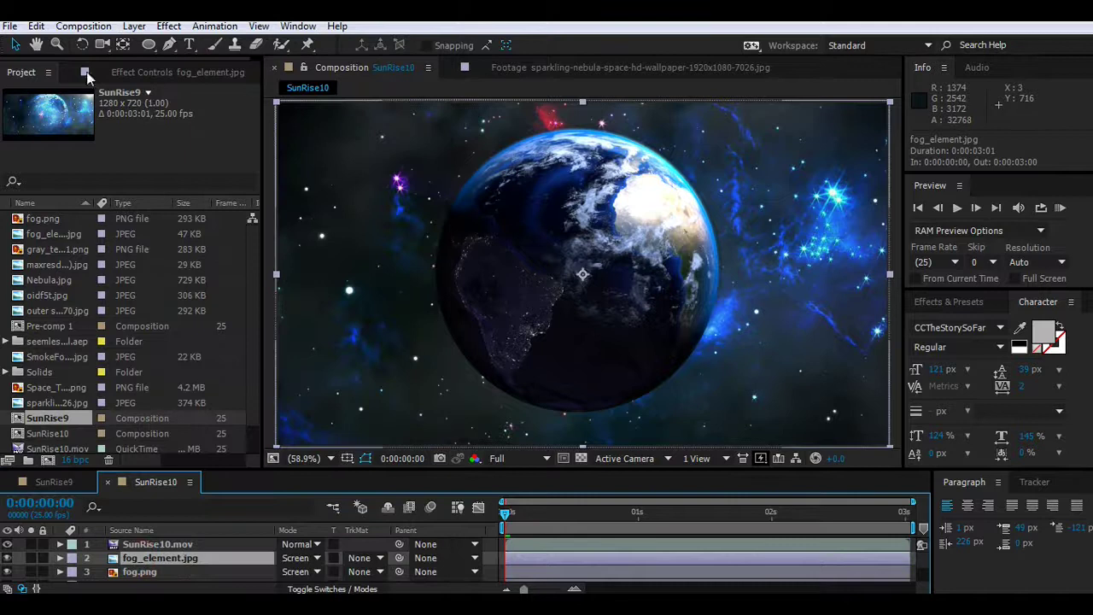
pyautogui.click(135, 26)
pyautogui.moveTo(190, 20)
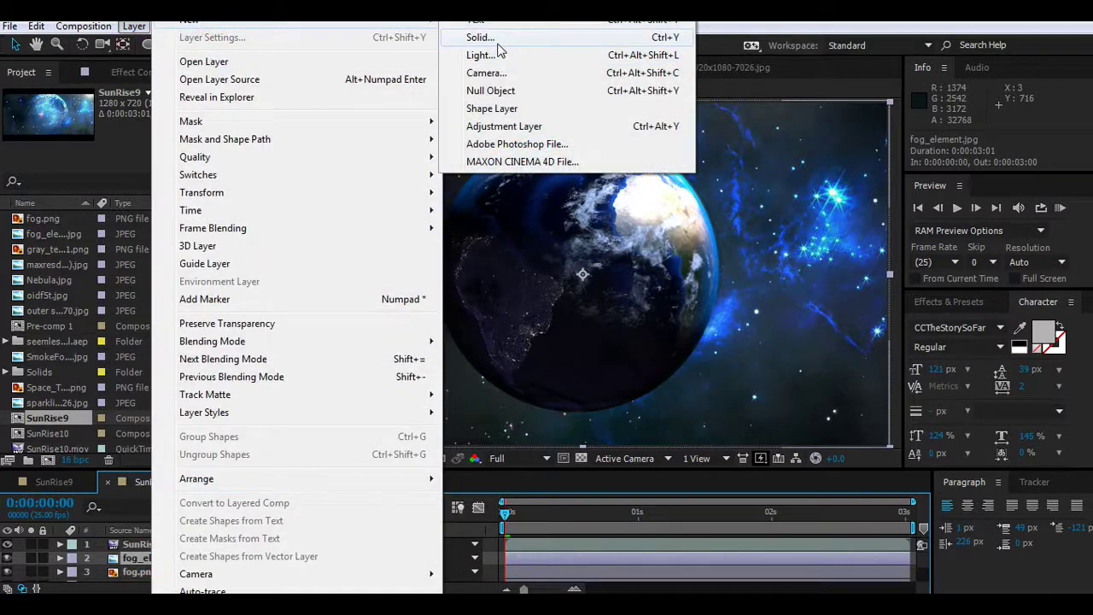
pyautogui.click(499, 43)
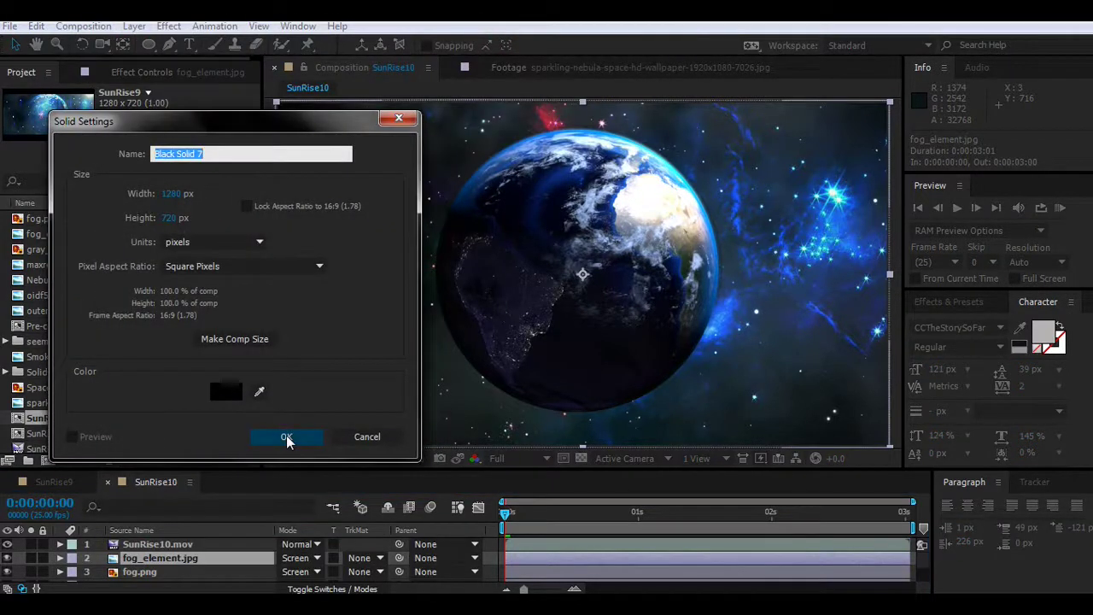
pyautogui.click(286, 438)
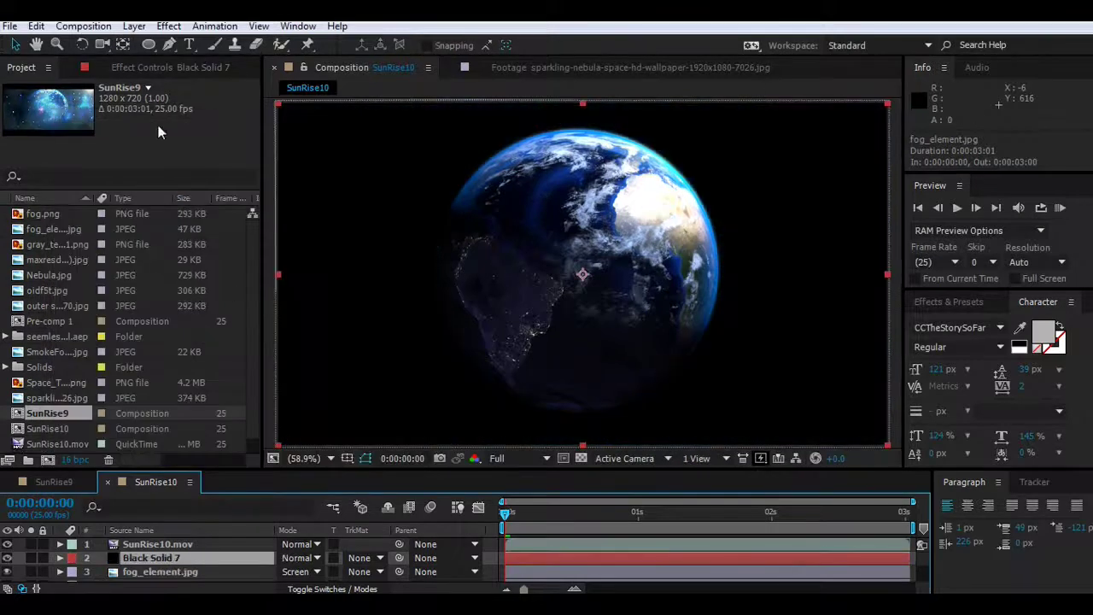
# Step: Apply Fractal Noise to Black Solid 7, solo it, and set Fractal Type to Dynamic Progressive
pyautogui.click(168, 25)
pyautogui.moveTo(214, 300)
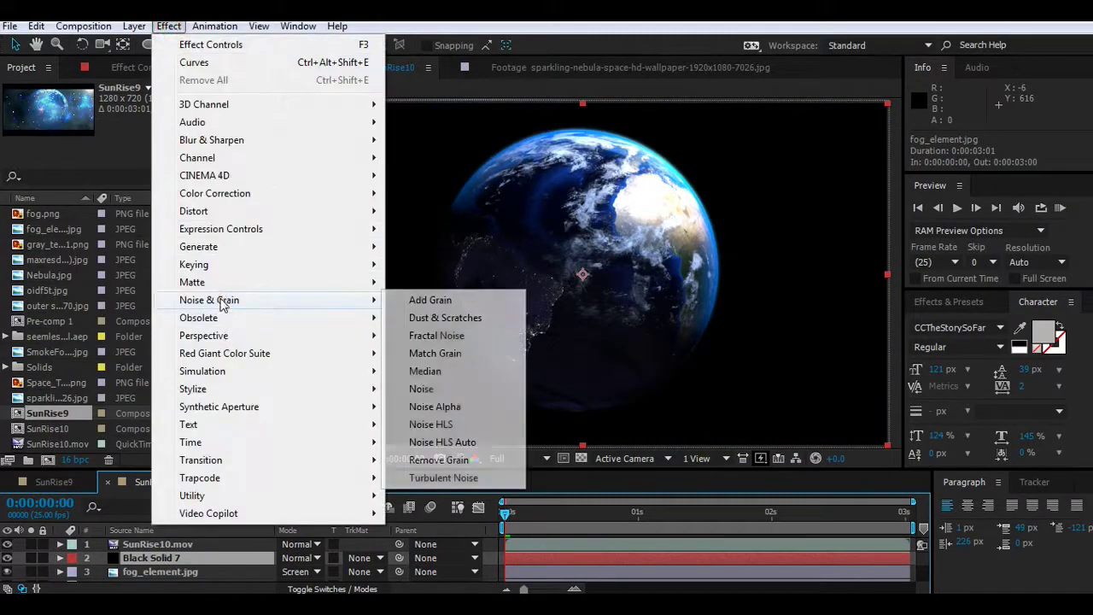
pyautogui.click(440, 337)
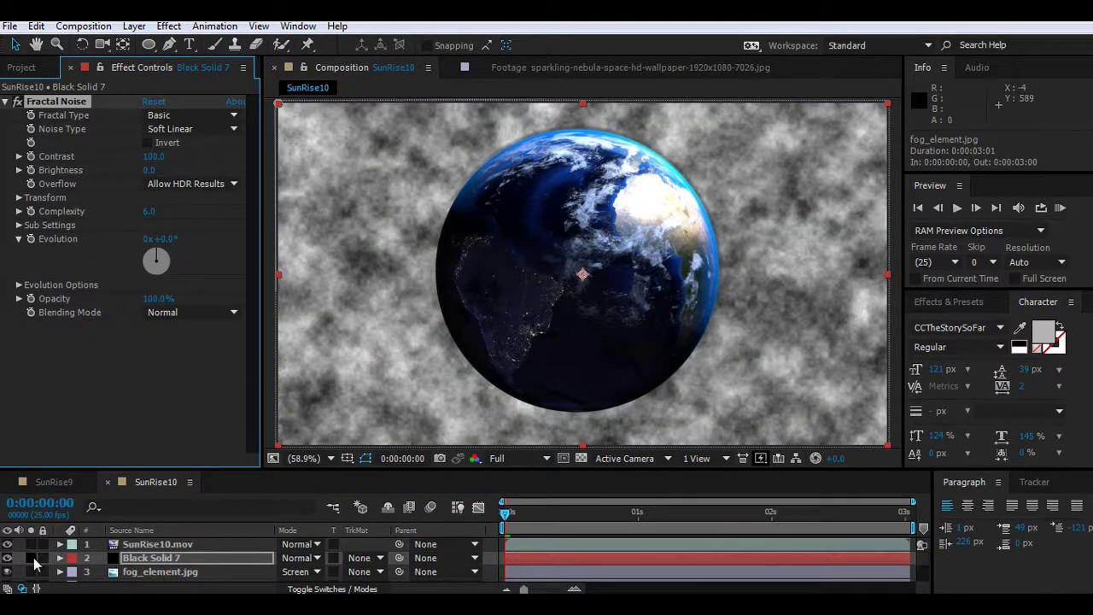
pyautogui.click(31, 559)
pyautogui.click(199, 125)
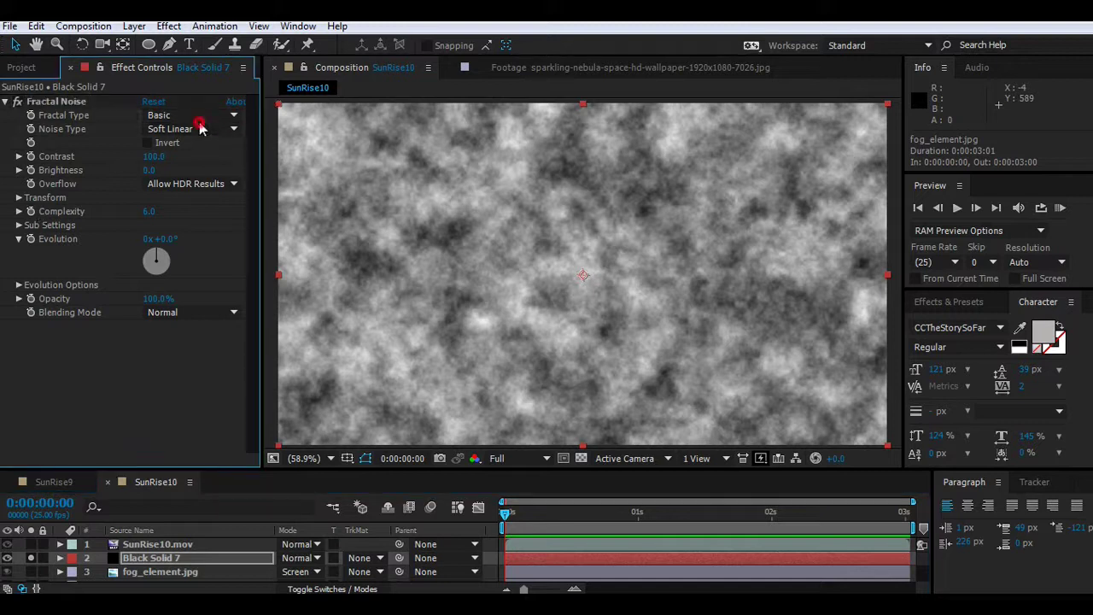
pyautogui.click(196, 117)
pyautogui.click(241, 235)
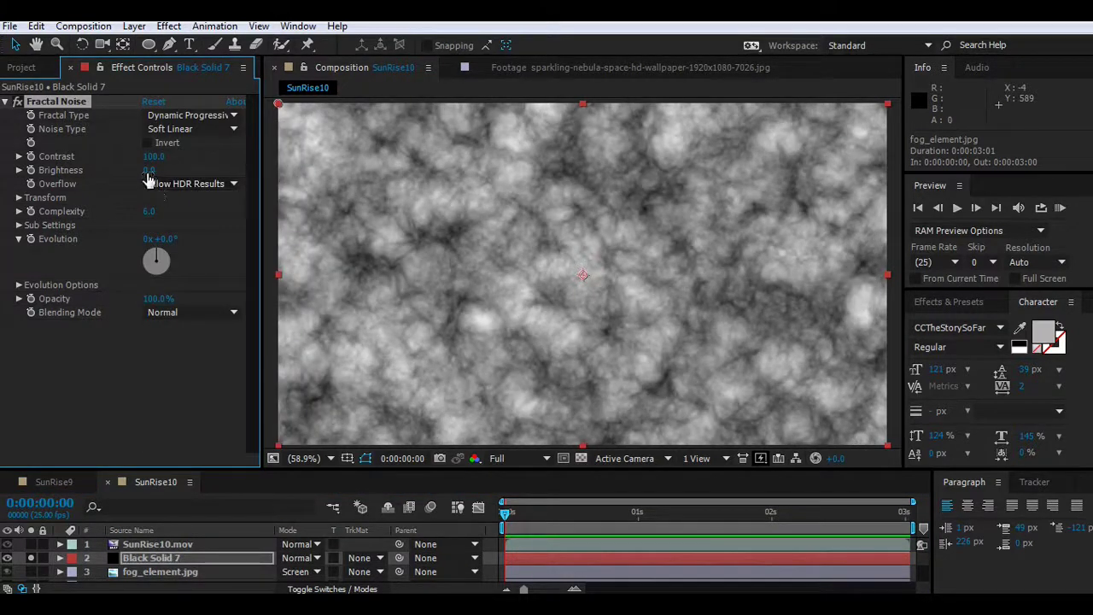
# Step: Invert the noise and set Contrast to about 497 and Brightness to about -91
pyautogui.moveTo(150, 170)
pyautogui.mouseDown()
pyautogui.moveTo(133, 170)
pyautogui.moveTo(176, 159)
pyautogui.moveTo(286, 172)
pyautogui.mouseUp()
pyautogui.moveTo(141, 168); pyautogui.dragTo(129, 170)
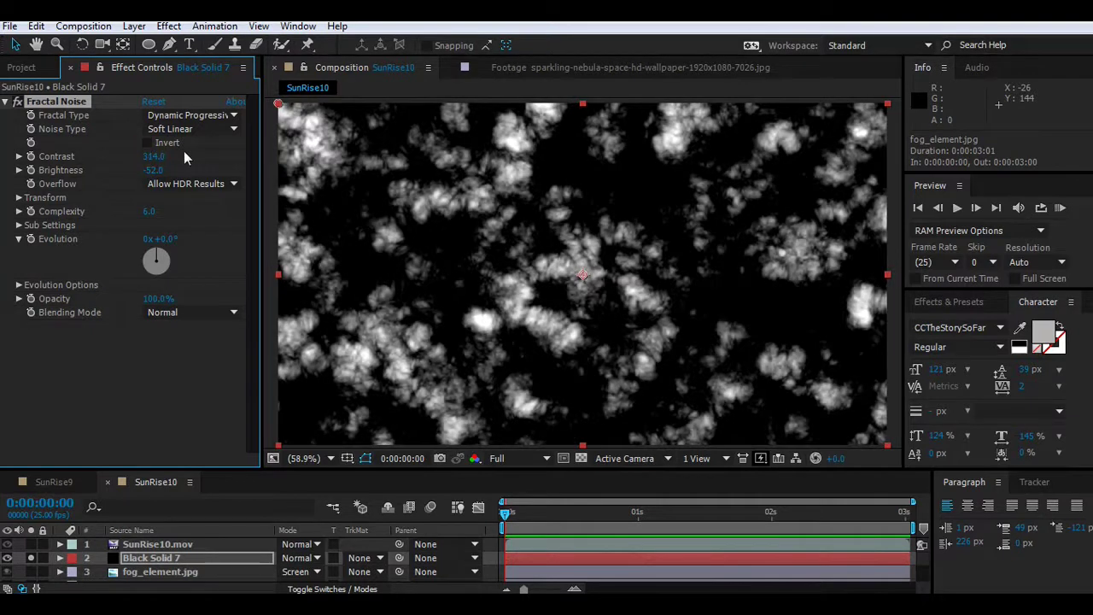
pyautogui.click(148, 144)
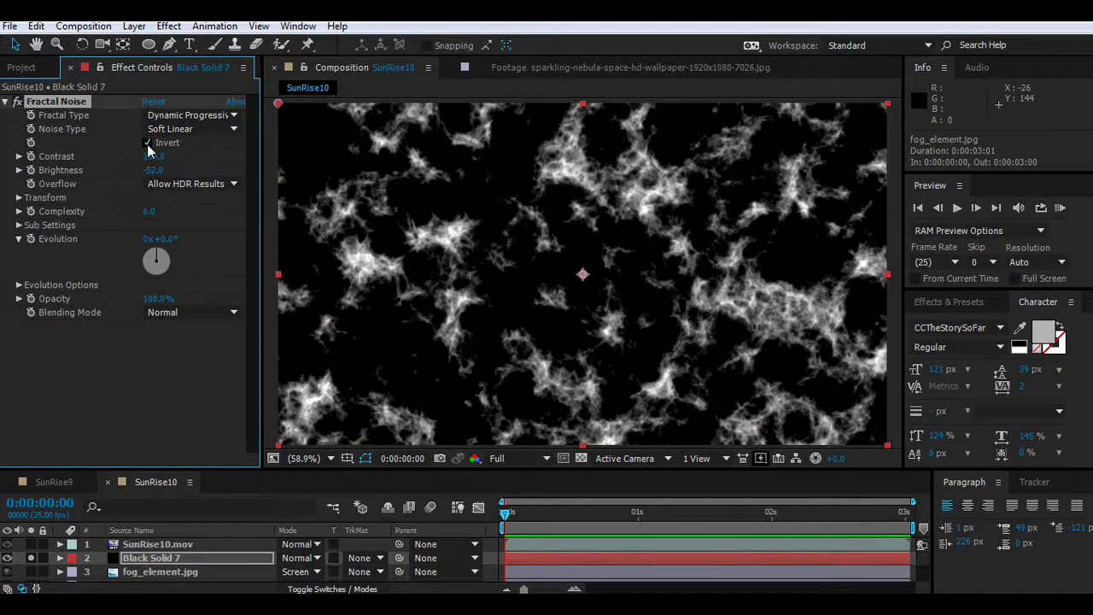
pyautogui.moveTo(154, 170)
pyautogui.mouseDown()
pyautogui.moveTo(137, 170)
pyautogui.moveTo(193, 160)
pyautogui.moveTo(306, 176)
pyautogui.mouseUp()
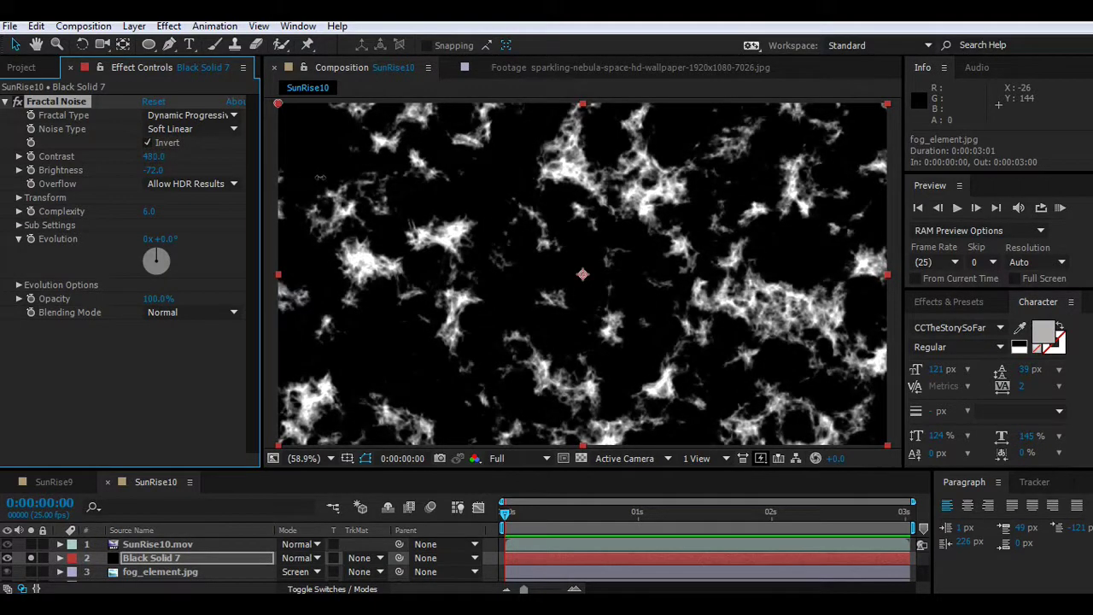
pyautogui.moveTo(153, 170)
pyautogui.mouseDown()
pyautogui.moveTo(167, 169)
pyautogui.moveTo(128, 171)
pyautogui.mouseUp()
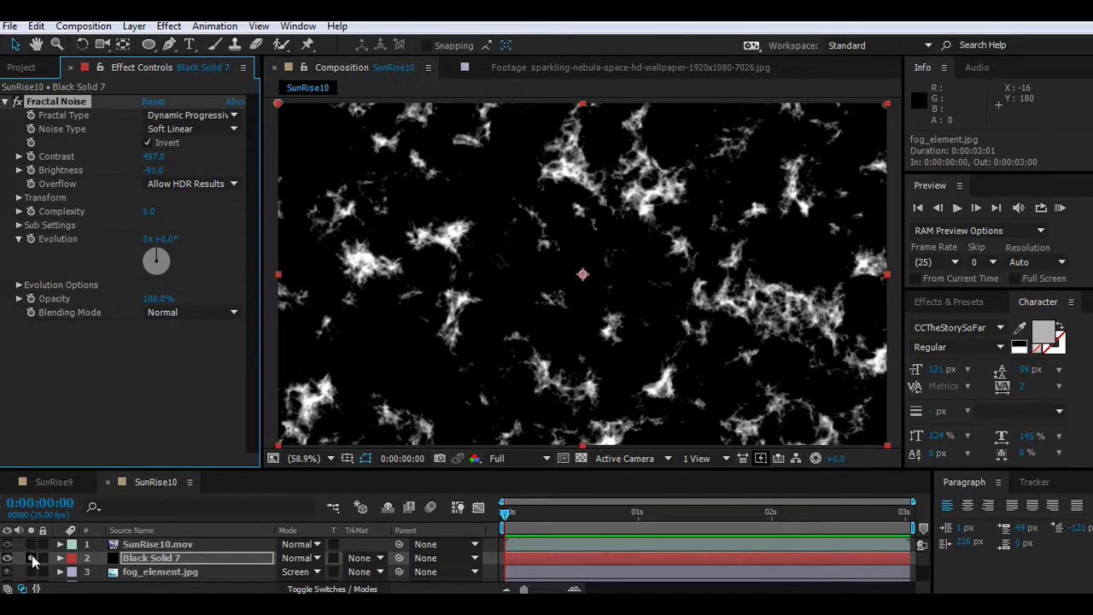
# Step: Un-solo Black Solid 7, set it to Screen mode, and lower its opacity to about 33%
pyautogui.click(32, 559)
pyautogui.click(301, 558)
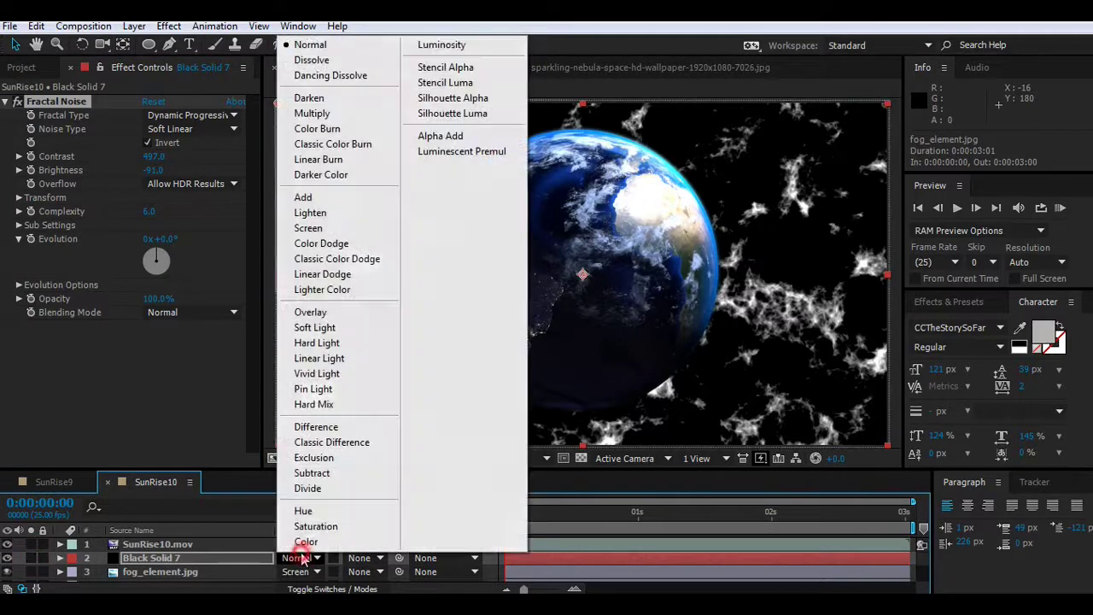
pyautogui.click(312, 228)
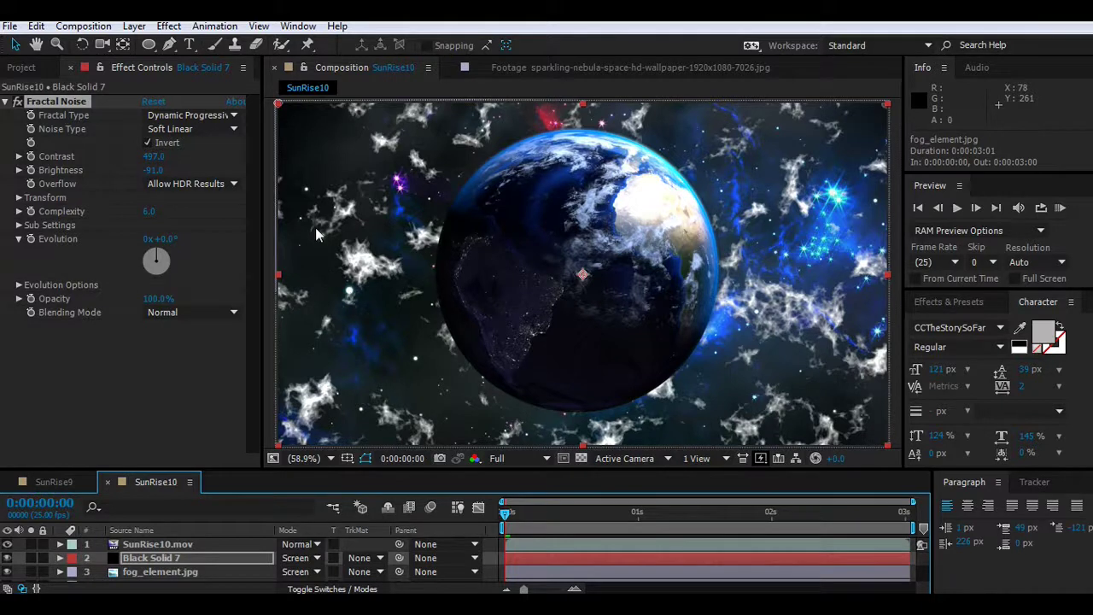
pyautogui.press('t')
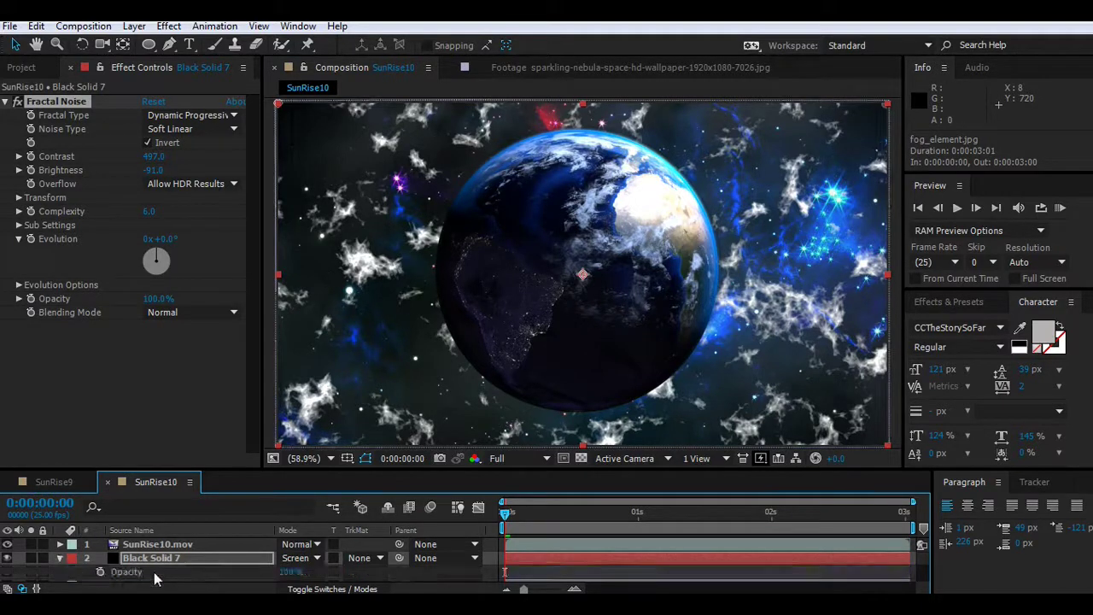
pyautogui.click(289, 570)
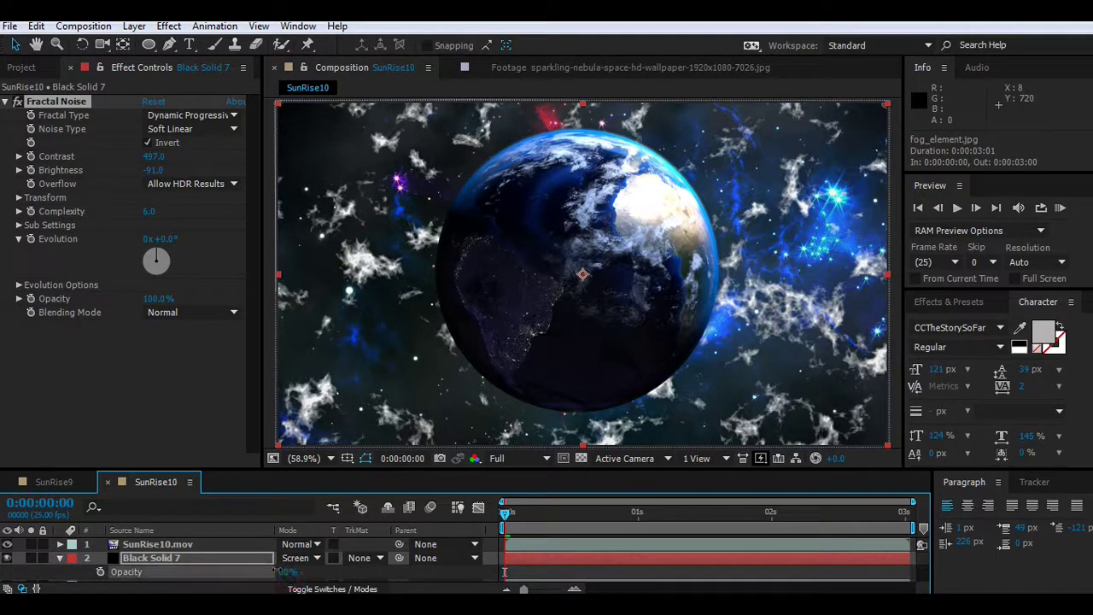
pyautogui.moveTo(275, 570); pyautogui.dragTo(243, 580)
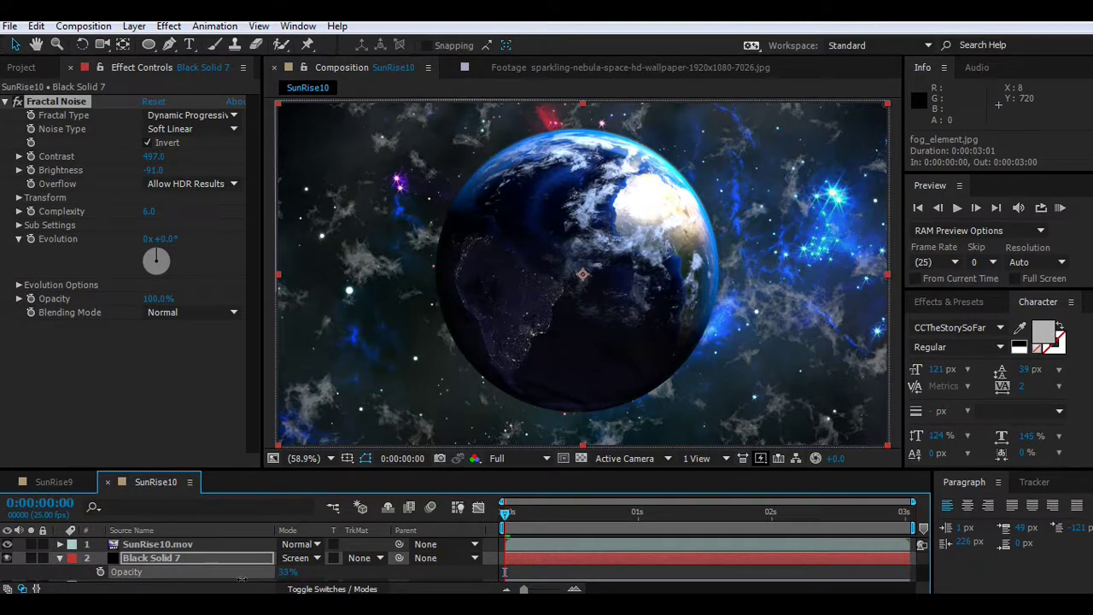
# Step: Set Fractal Noise's blending mode to Screen, toggle Invert, and bring opacity to about 12%
pyautogui.click(189, 289)
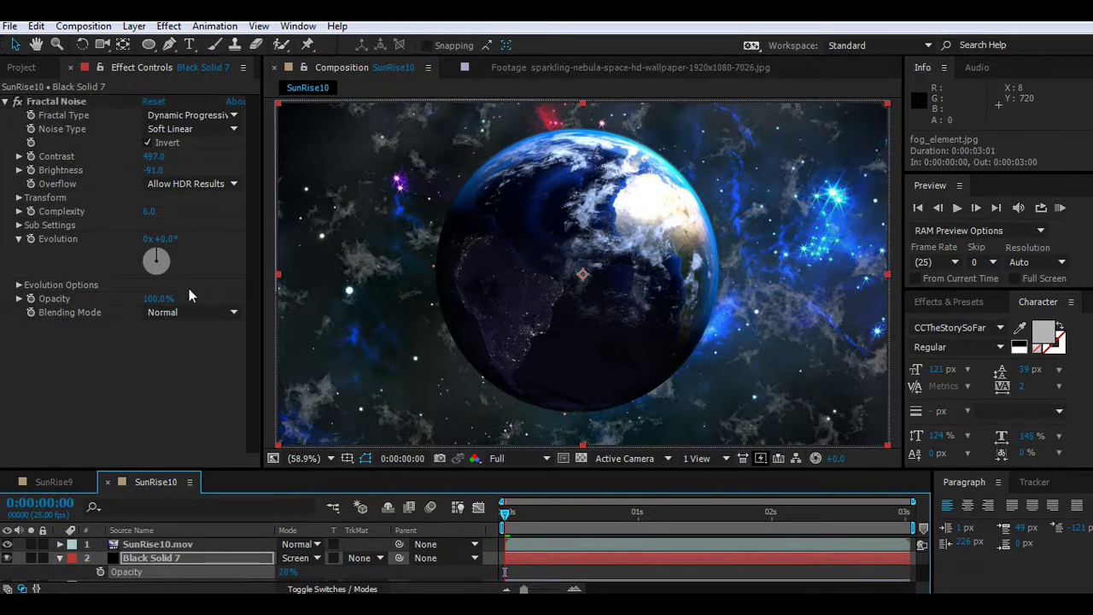
pyautogui.click(147, 143)
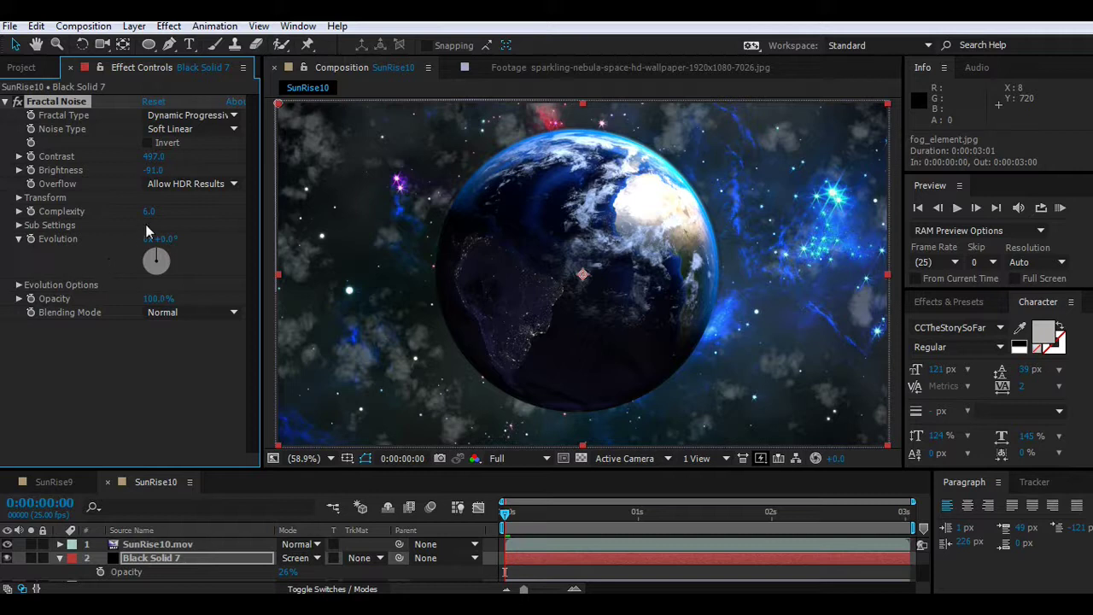
pyautogui.click(175, 313)
pyautogui.click(234, 352)
pyautogui.moveTo(288, 572); pyautogui.dragTo(275, 575)
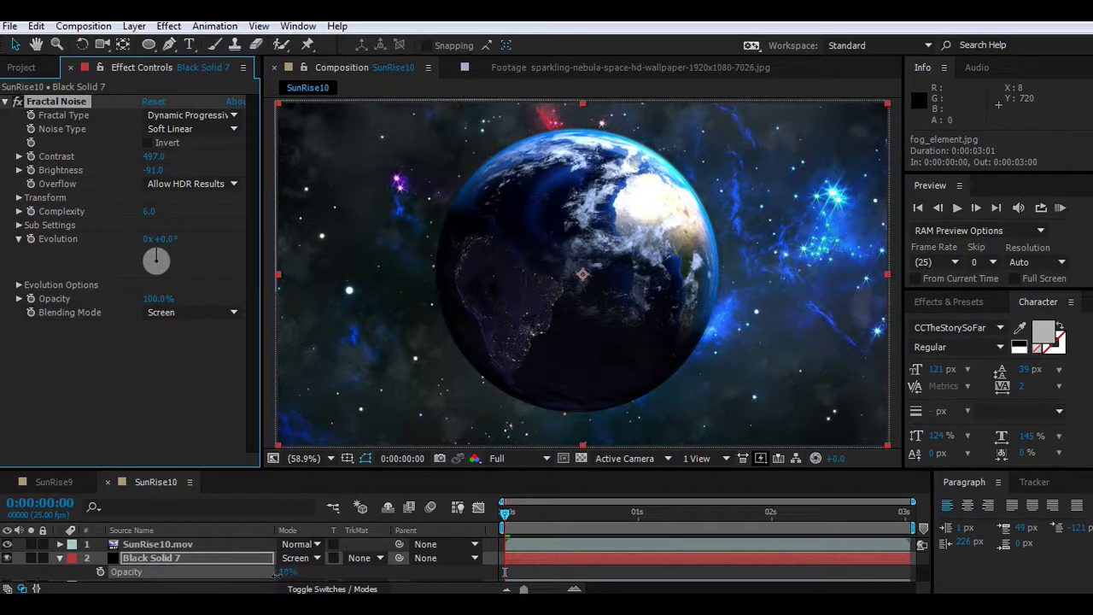
pyautogui.click(147, 144)
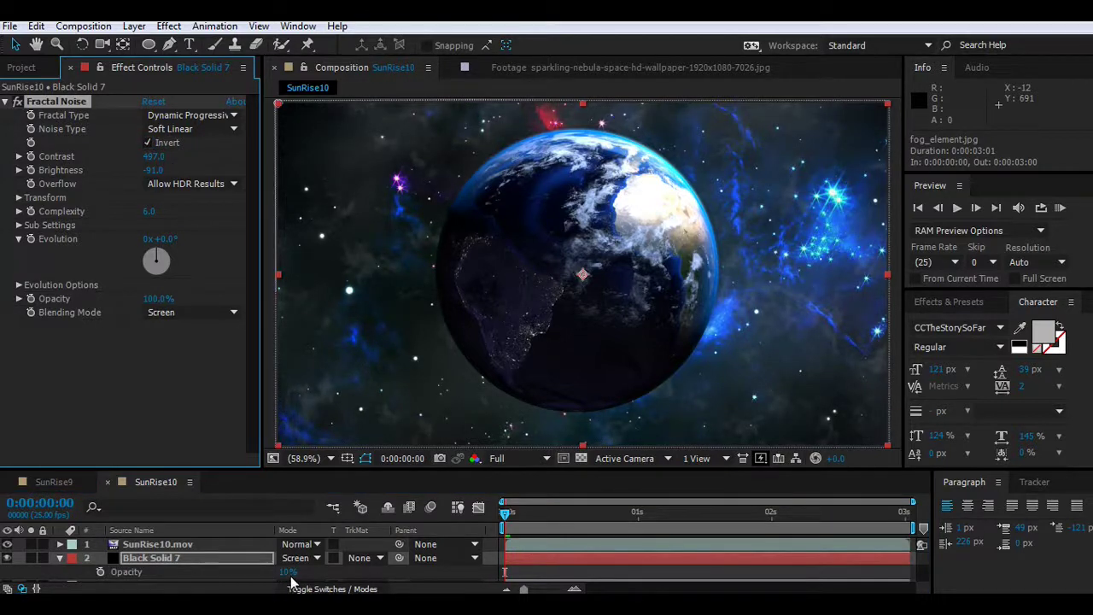
pyautogui.moveTo(287, 573); pyautogui.dragTo(278, 574)
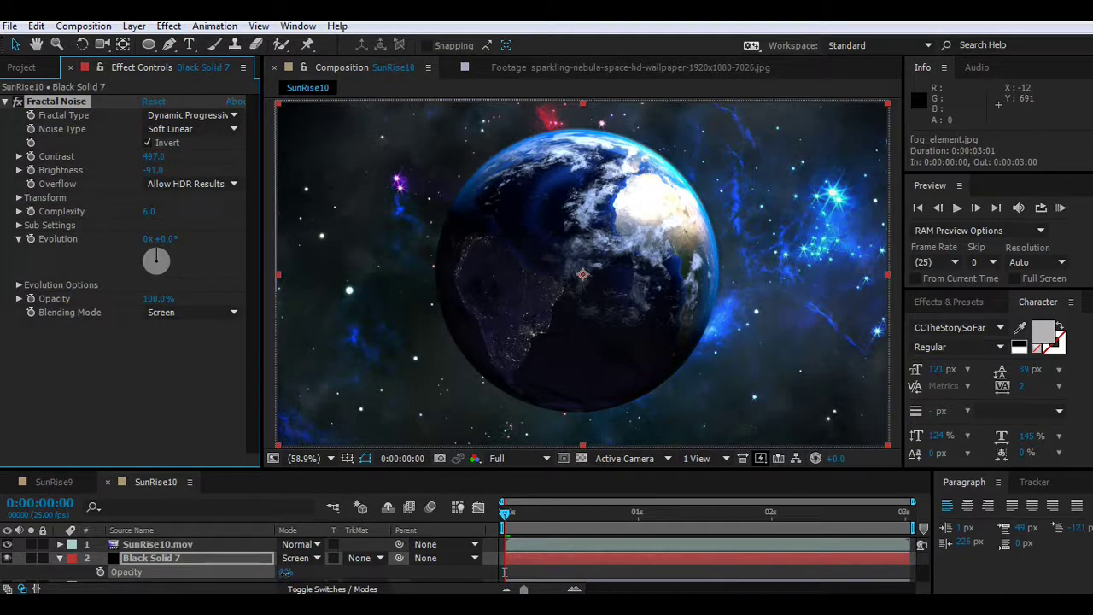
pyautogui.click(157, 483)
pyautogui.click(147, 143)
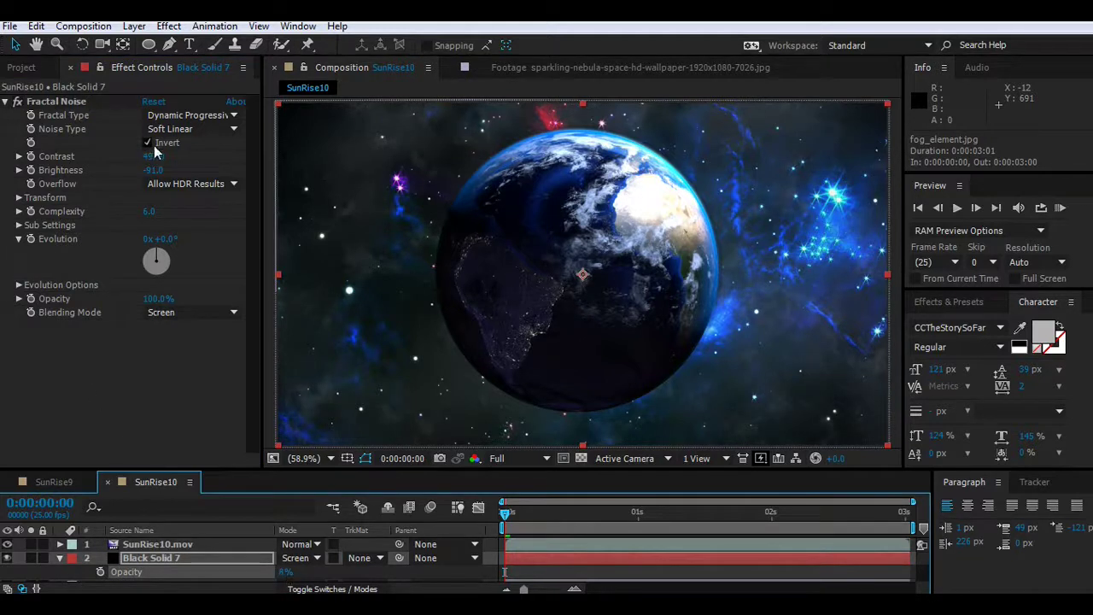
pyautogui.moveTo(154, 156); pyautogui.dragTo(149, 156)
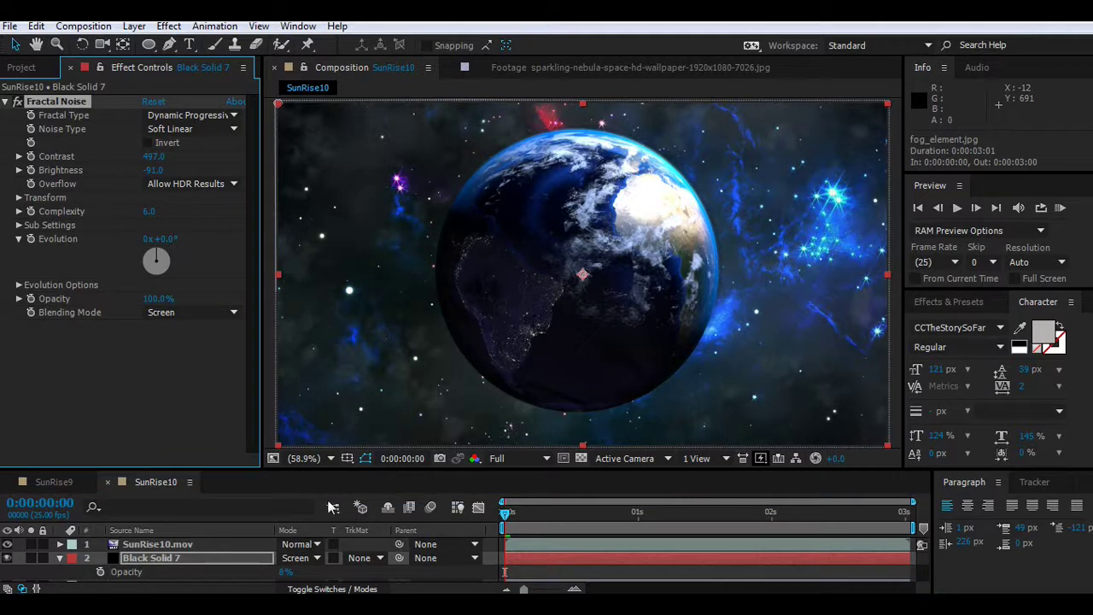
pyautogui.click(281, 572)
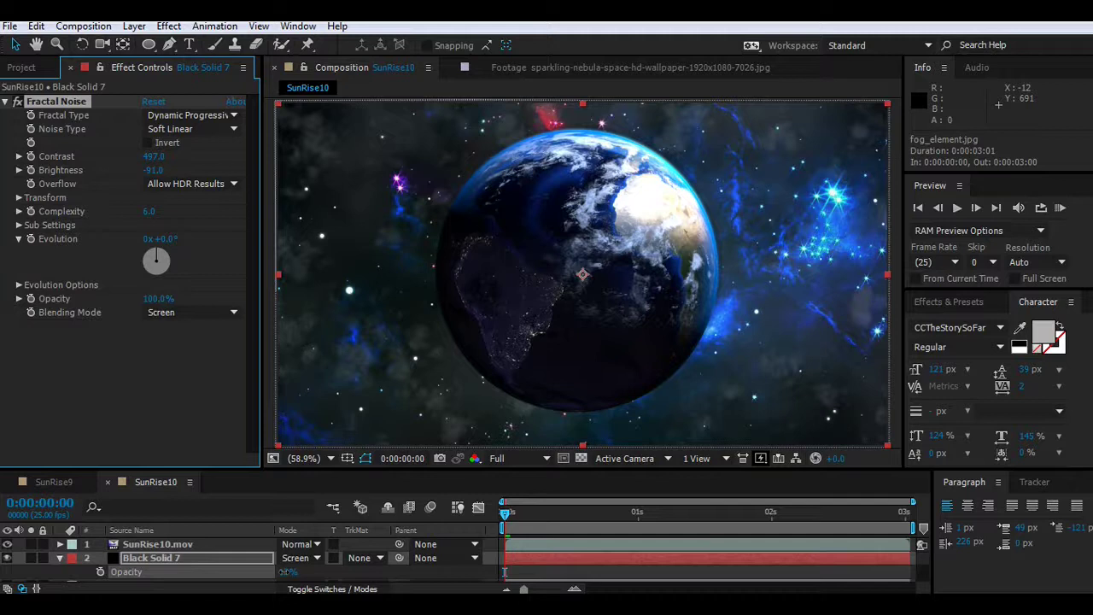
pyautogui.press('Return')
# Step: Tune the noise Contrast to about 346 and settle the layer opacity at 9%
pyautogui.moveTo(150, 160)
pyautogui.mouseDown()
pyautogui.moveTo(159, 157)
pyautogui.moveTo(85, 165)
pyautogui.mouseUp()
pyautogui.moveTo(167, 170); pyautogui.dragTo(147, 171)
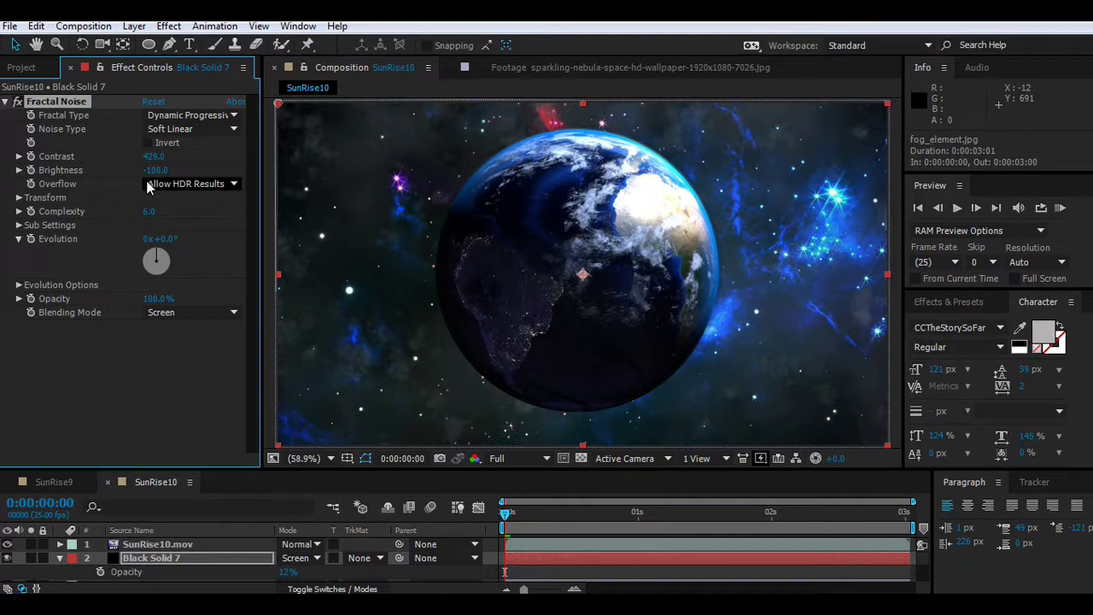
pyautogui.hotkey('ctrl', 'z')
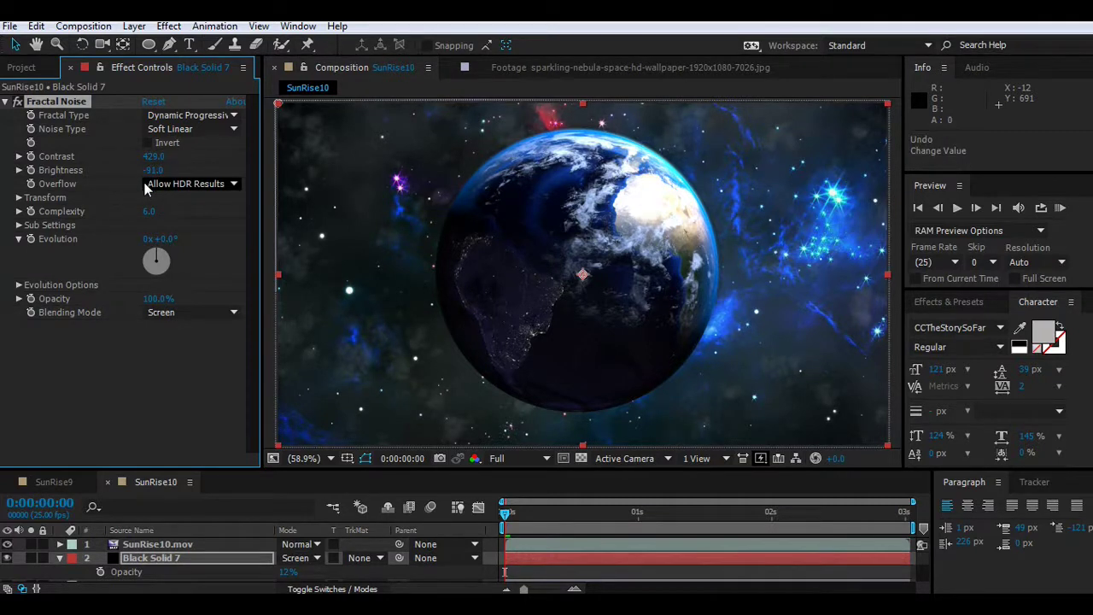
pyautogui.click(157, 157)
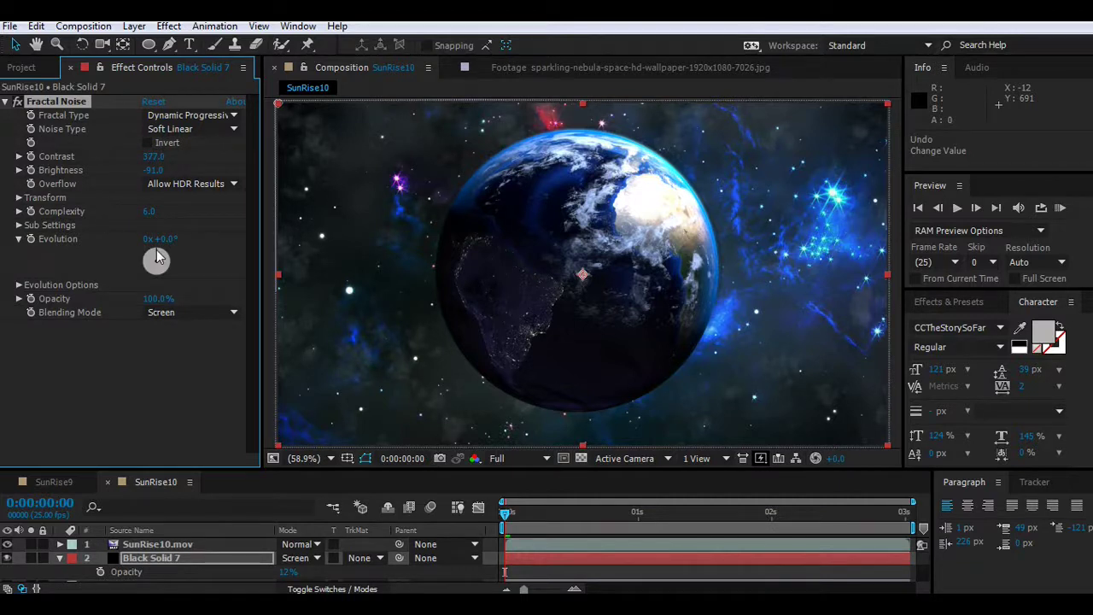
pyautogui.moveTo(153, 157); pyautogui.dragTo(137, 159)
pyautogui.moveTo(290, 572); pyautogui.dragTo(279, 572)
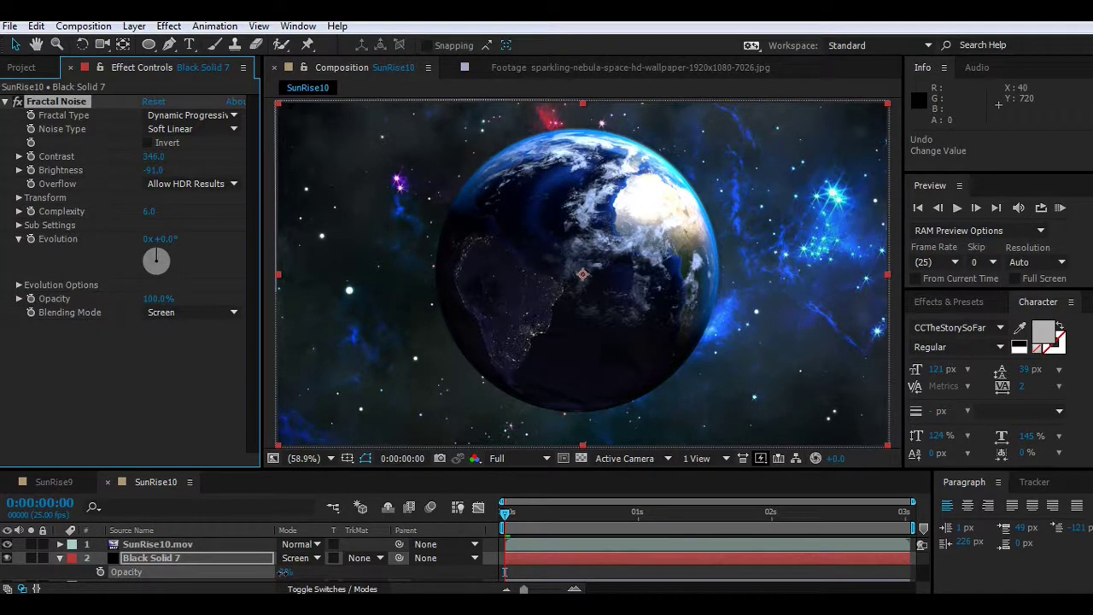
pyautogui.click(7, 558)
pyautogui.click(7, 558)
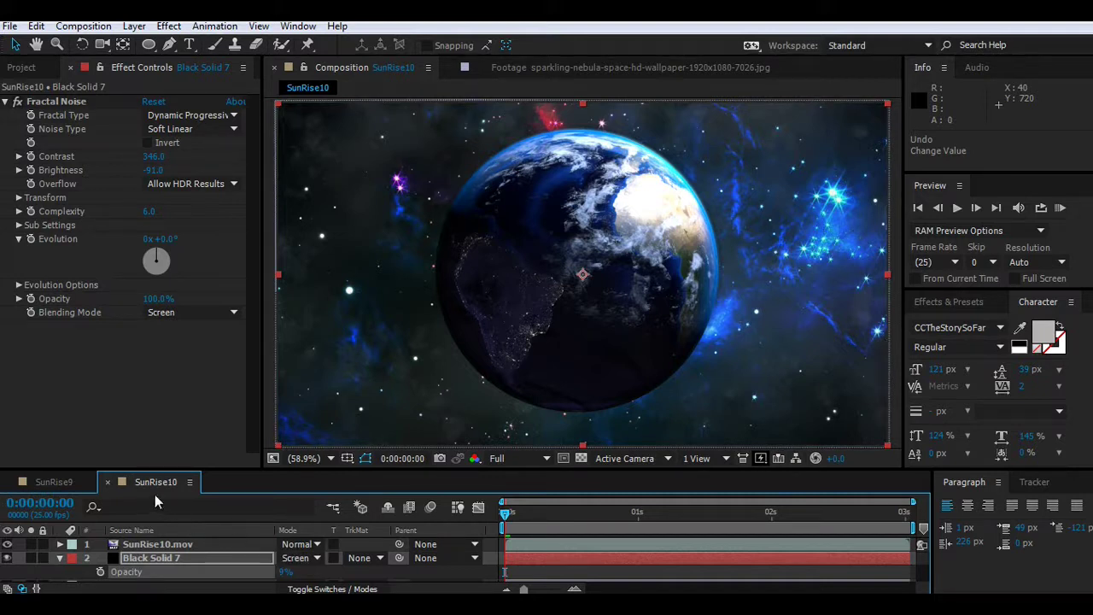
pyautogui.click(6, 101)
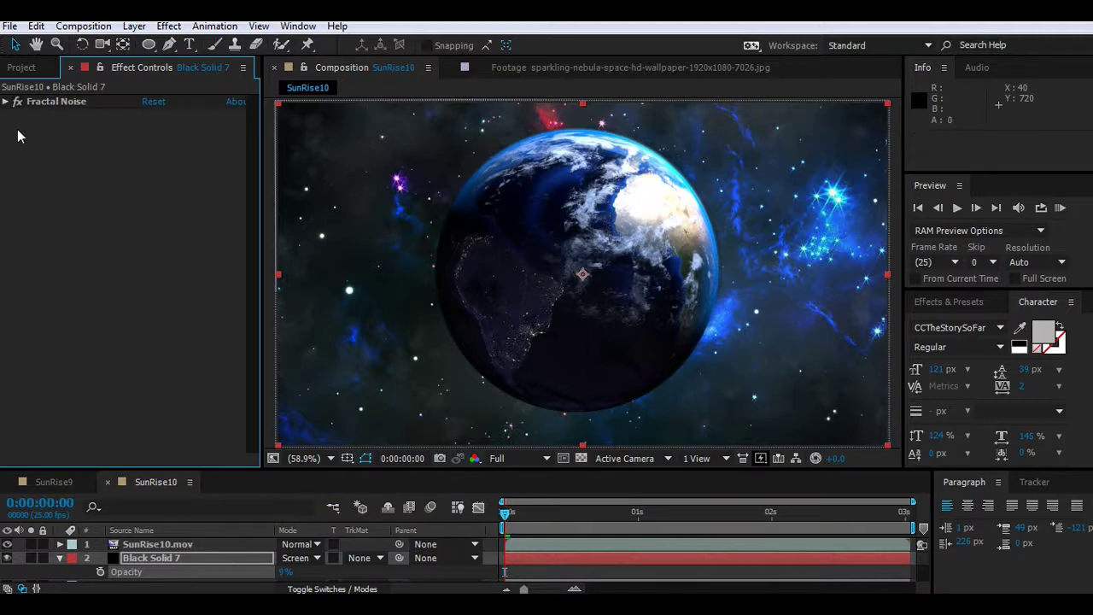
pyautogui.click(59, 557)
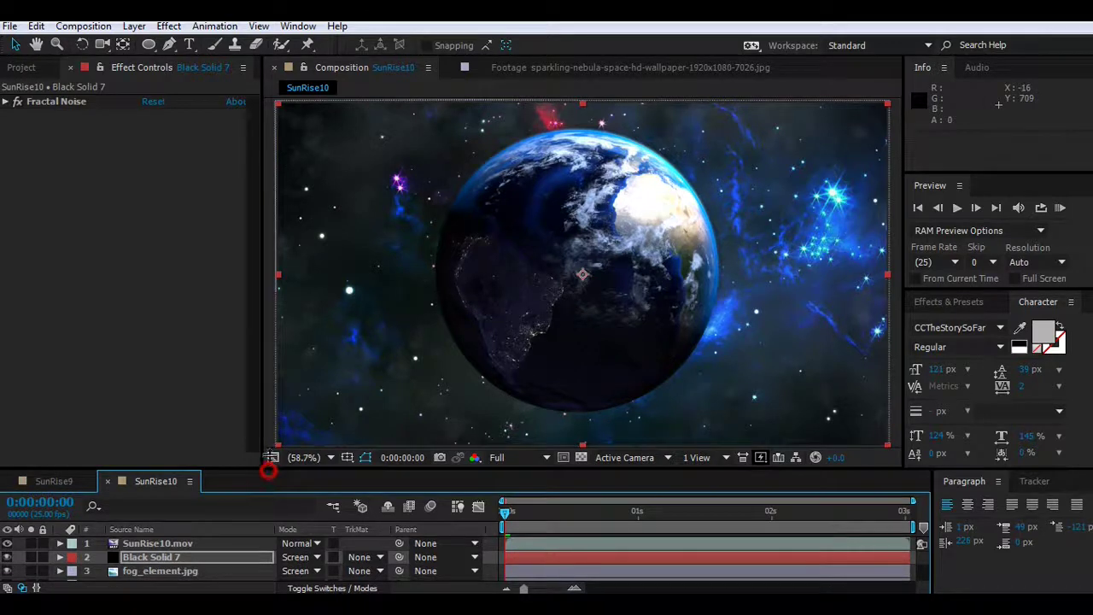
# Step: Enlarge the timeline and preview the nebula and maxresdefault (1).jpg layers soloed
pyautogui.moveTo(269, 469); pyautogui.dragTo(270, 442)
pyautogui.scroll(-2, 207, 556)
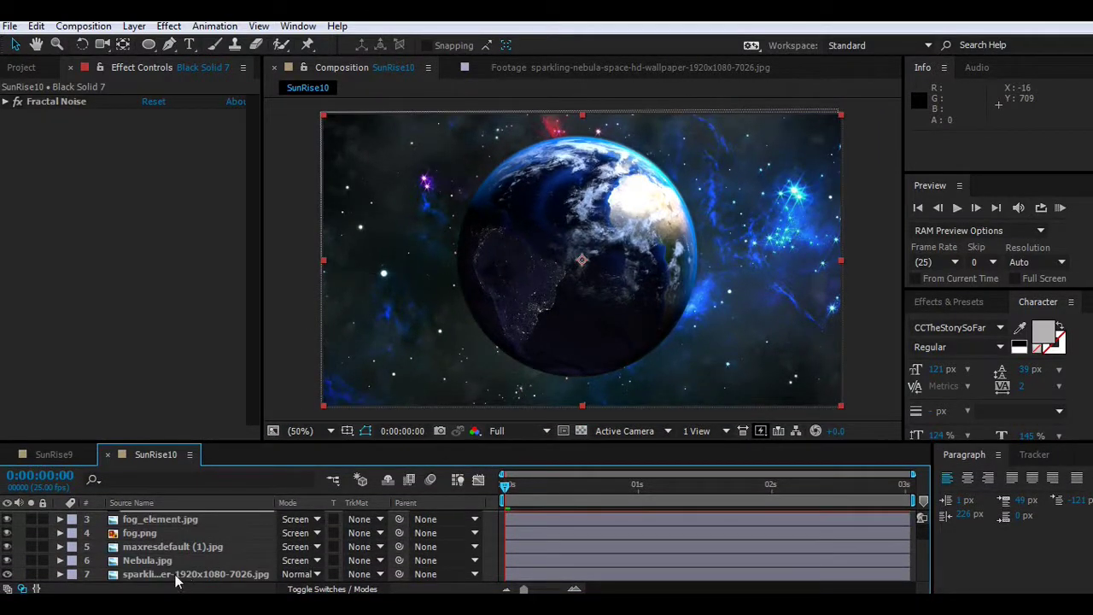
pyautogui.click(177, 575)
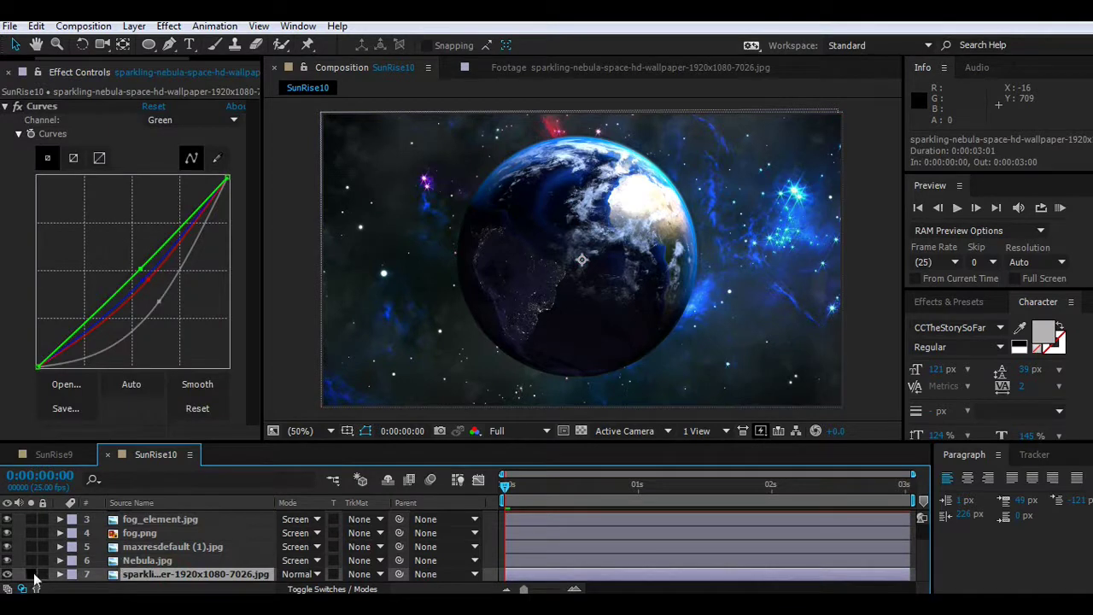
pyautogui.click(31, 574)
pyautogui.click(32, 574)
pyautogui.click(161, 561)
pyautogui.click(167, 547)
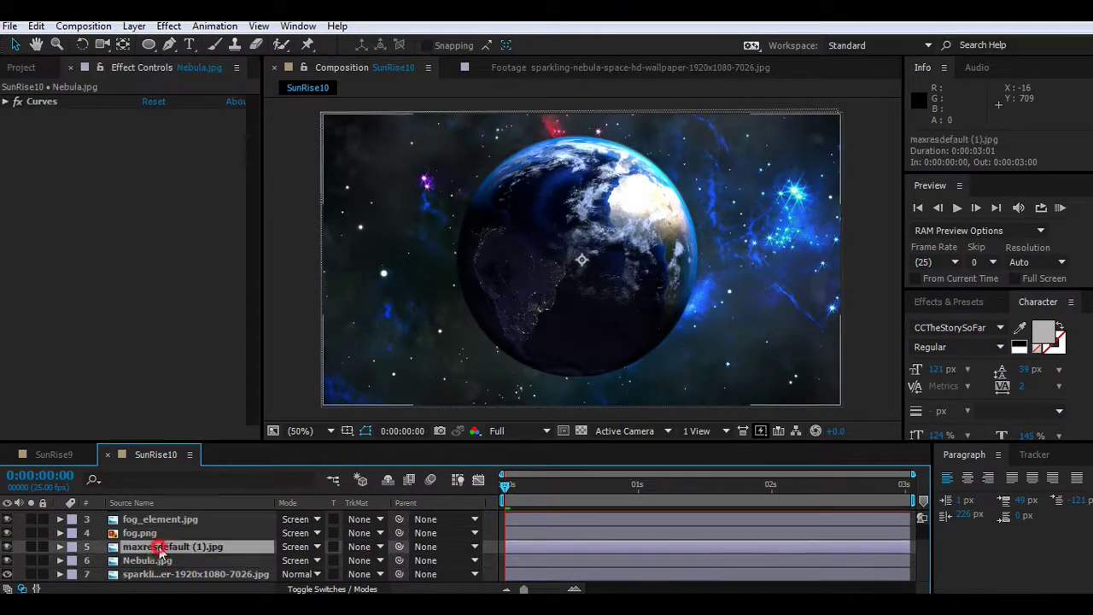
pyautogui.click(32, 547)
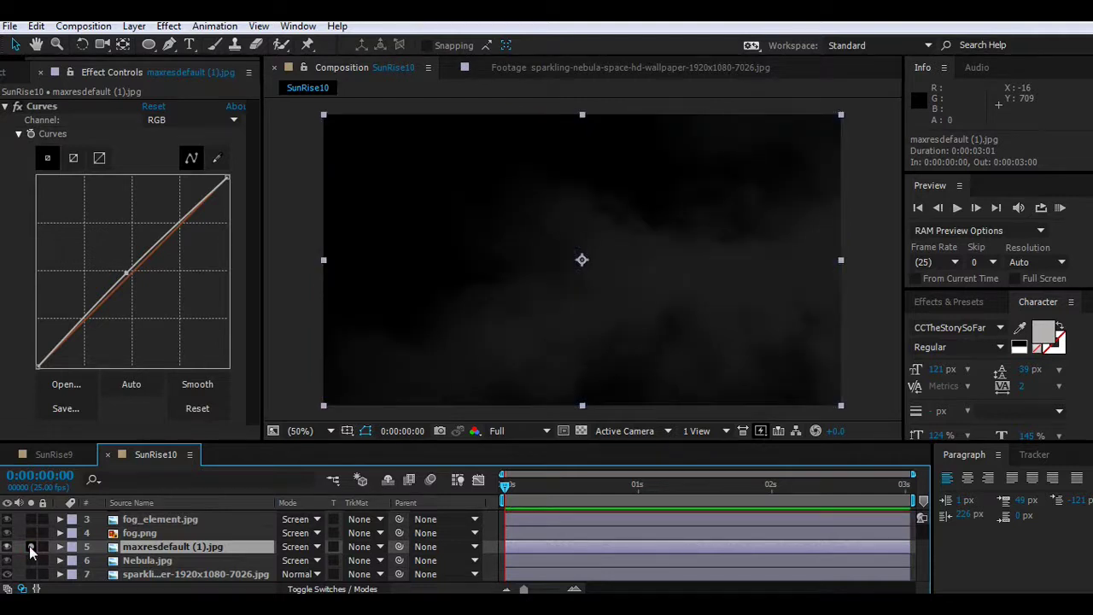
pyautogui.click(31, 547)
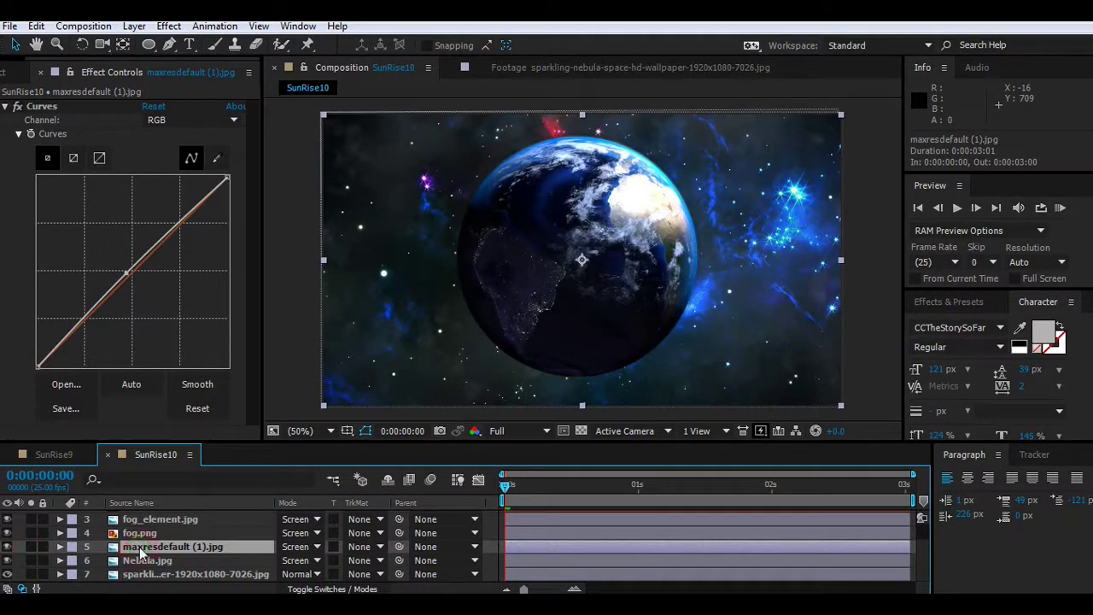
# Step: Duplicate maxresdefault (1).jpg and move the copy above SunRise10.mov to layer 1
pyautogui.hotkey('ctrl', 'd')
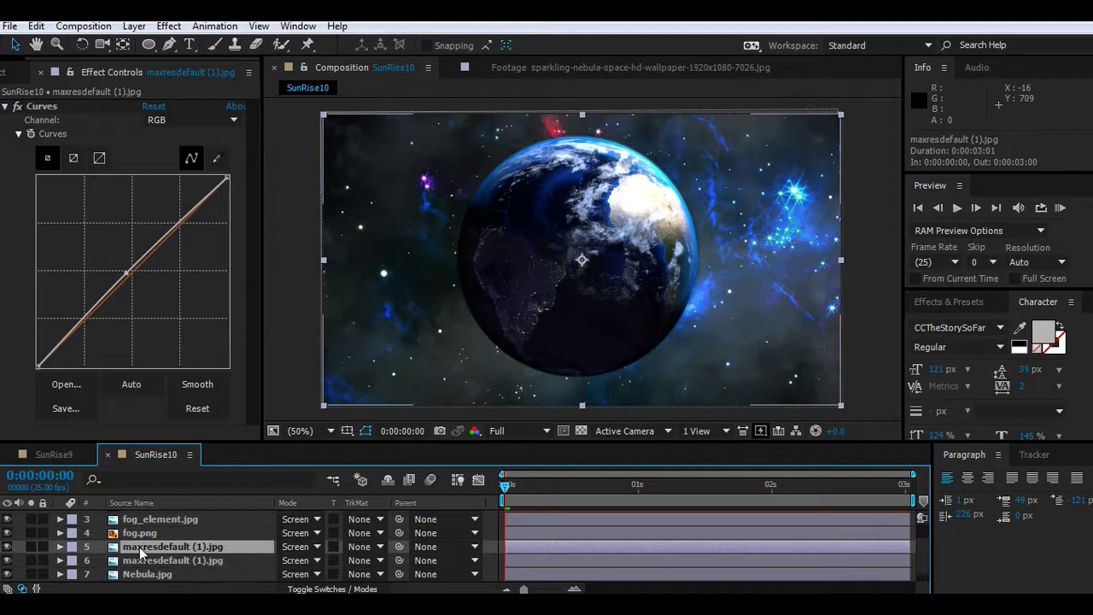
pyautogui.scroll(2, 163, 555)
pyautogui.moveTo(167, 571); pyautogui.dragTo(170, 514)
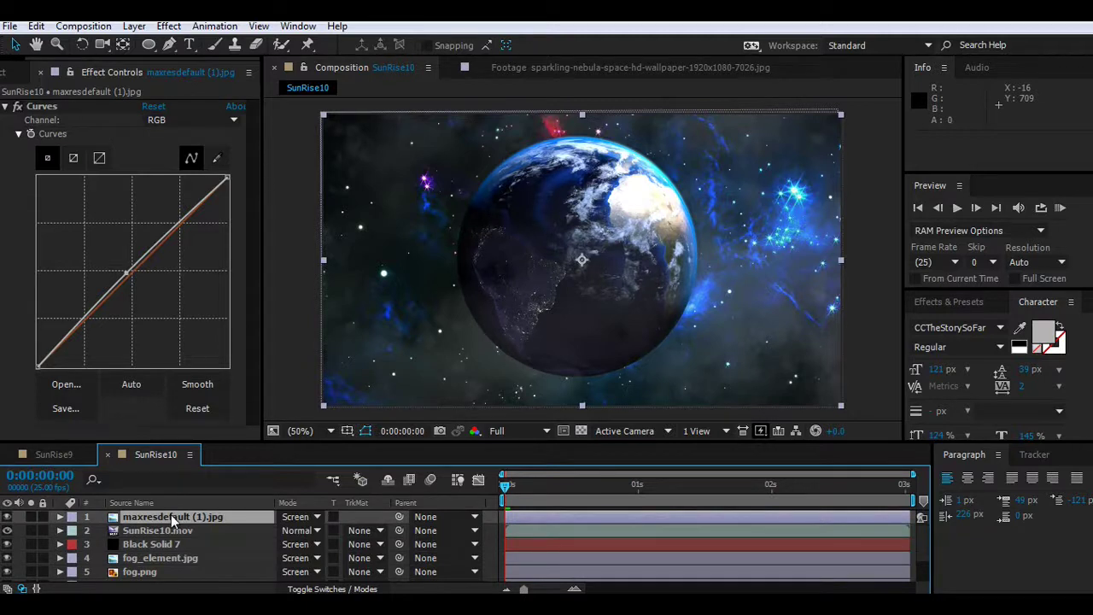
# Step: Flip the top maxresdefault (1).jpg copy vertically, checking it soloed
pyautogui.click(30, 517)
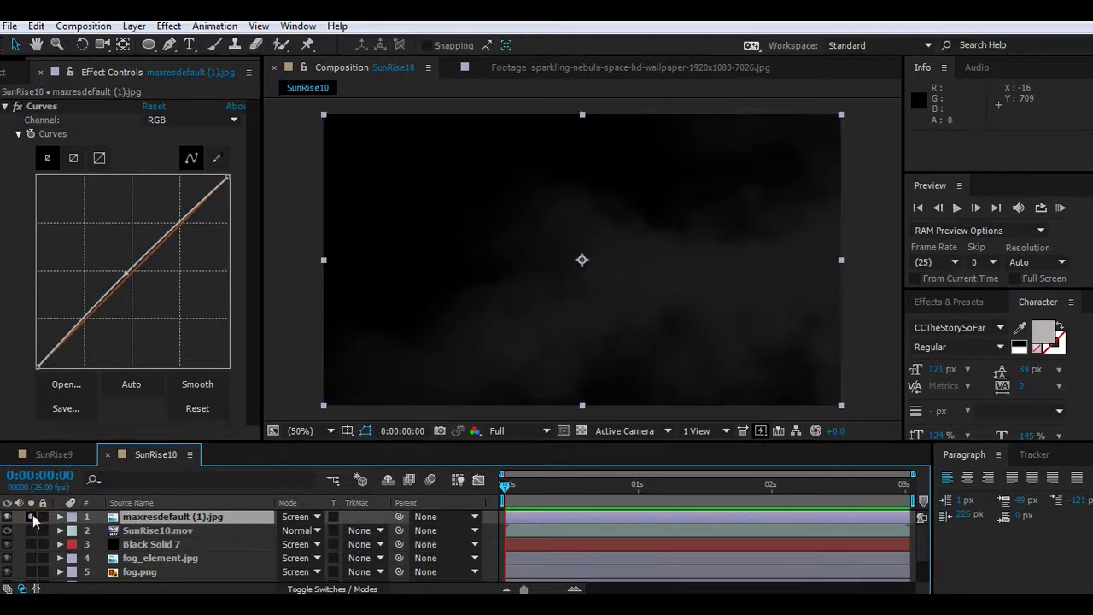
pyautogui.click(163, 27)
pyautogui.moveTo(135, 26)
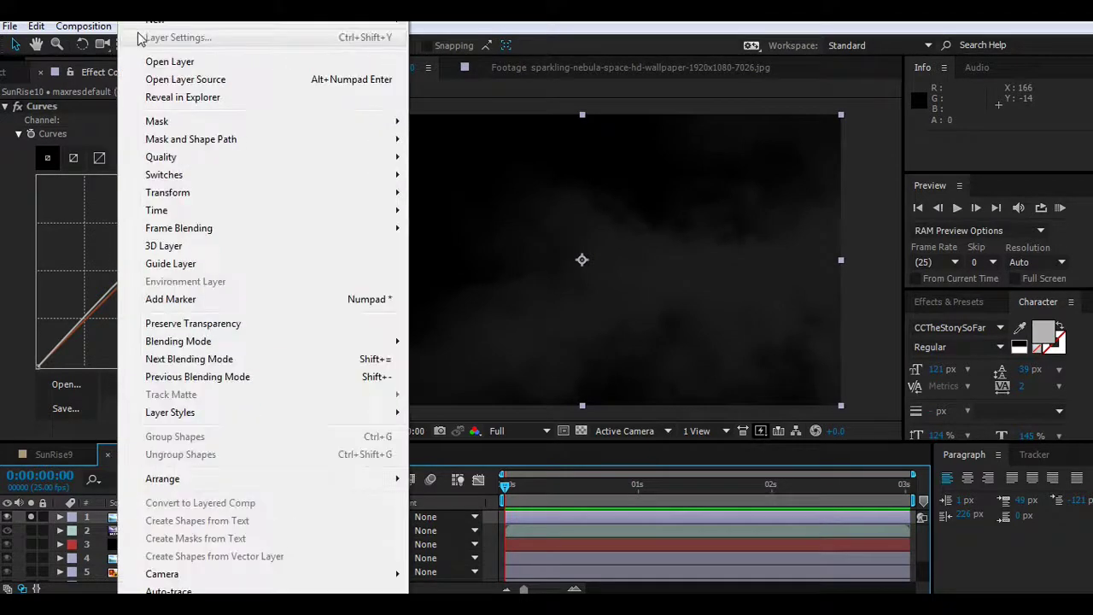
pyautogui.click(178, 210)
pyautogui.click(245, 189)
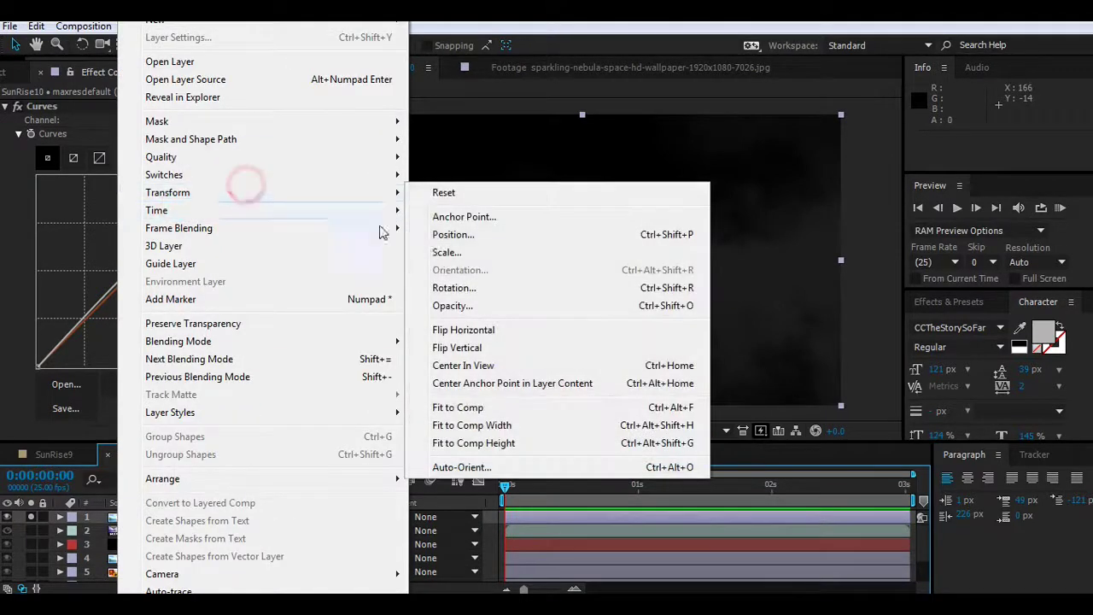
pyautogui.click(469, 350)
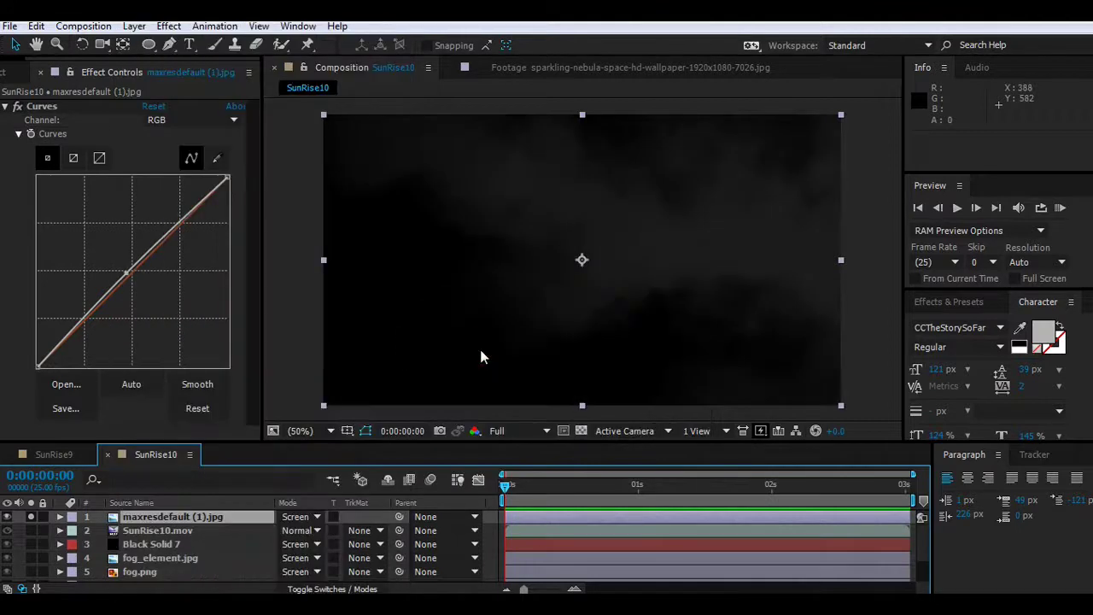
pyautogui.click(30, 518)
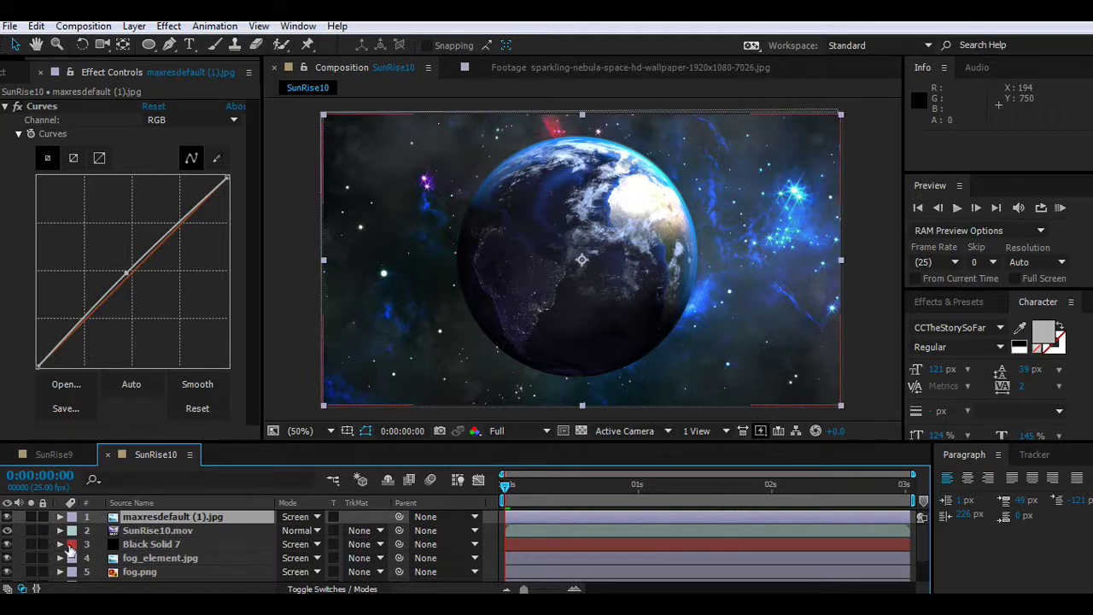
# Step: Flip the same maxresdefault (1).jpg copy horizontally and review the full scene
pyautogui.click(32, 517)
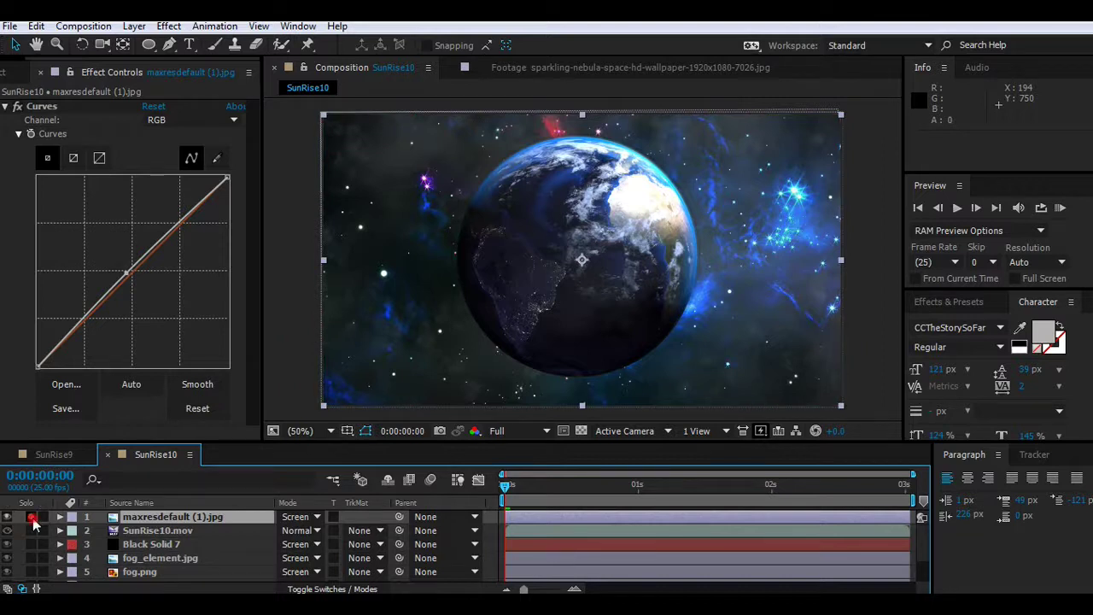
pyautogui.click(134, 26)
pyautogui.click(218, 193)
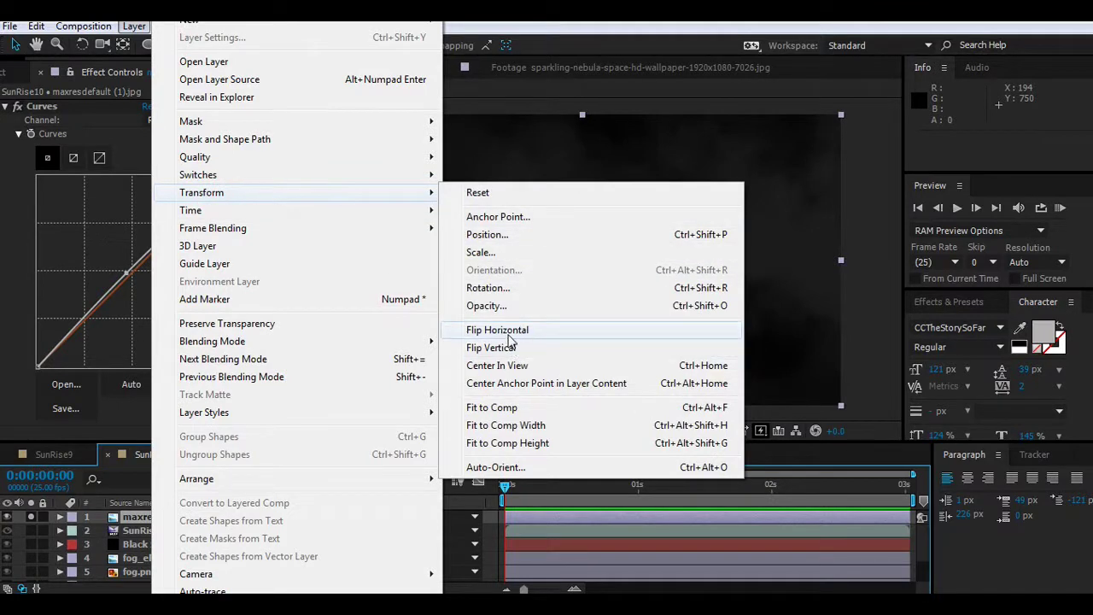
pyautogui.click(510, 331)
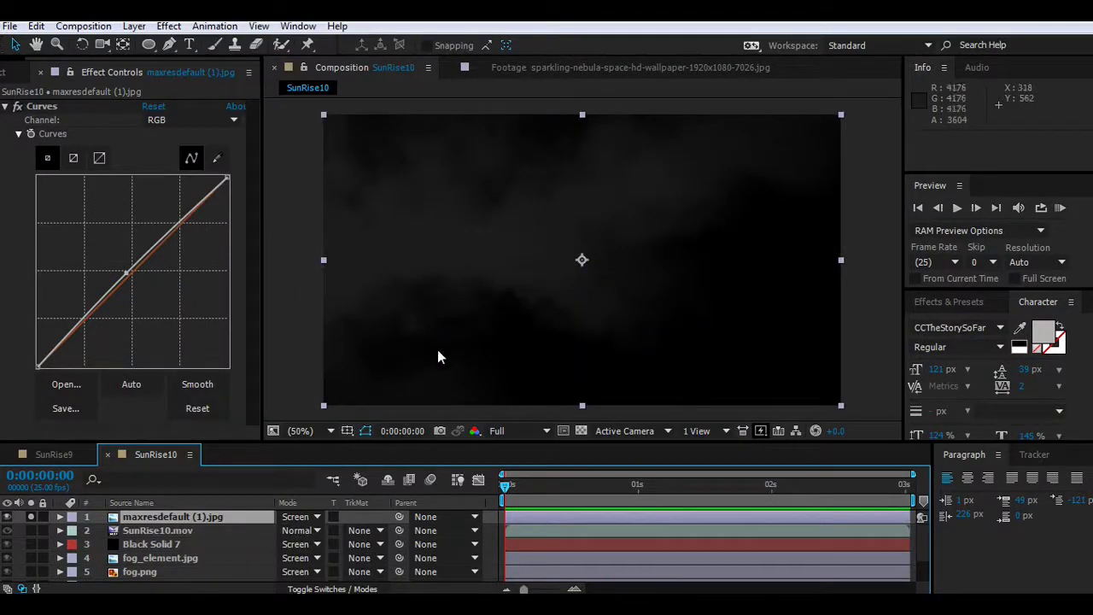
pyautogui.click(31, 517)
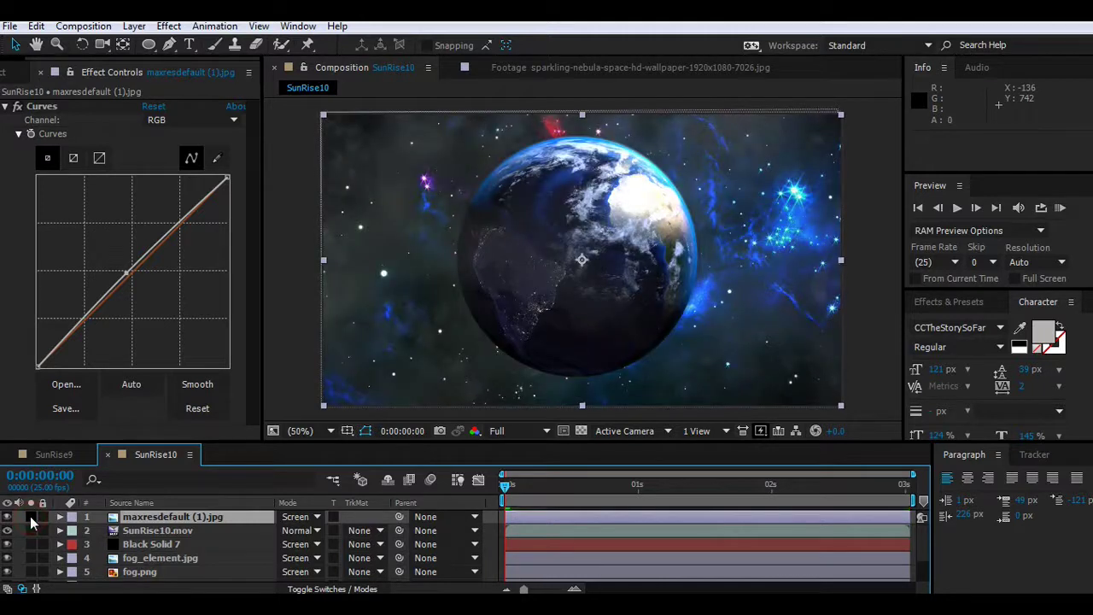
pyautogui.click(132, 574)
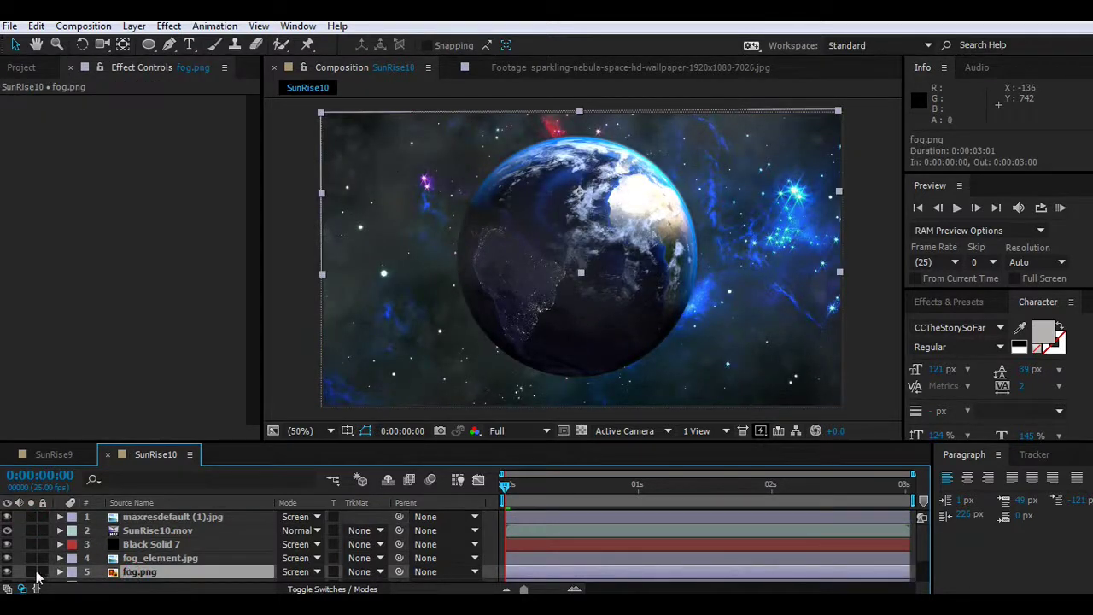
# Step: Move fog.png to the top of the layer stack and solo it
pyautogui.click(30, 571)
pyautogui.click(31, 571)
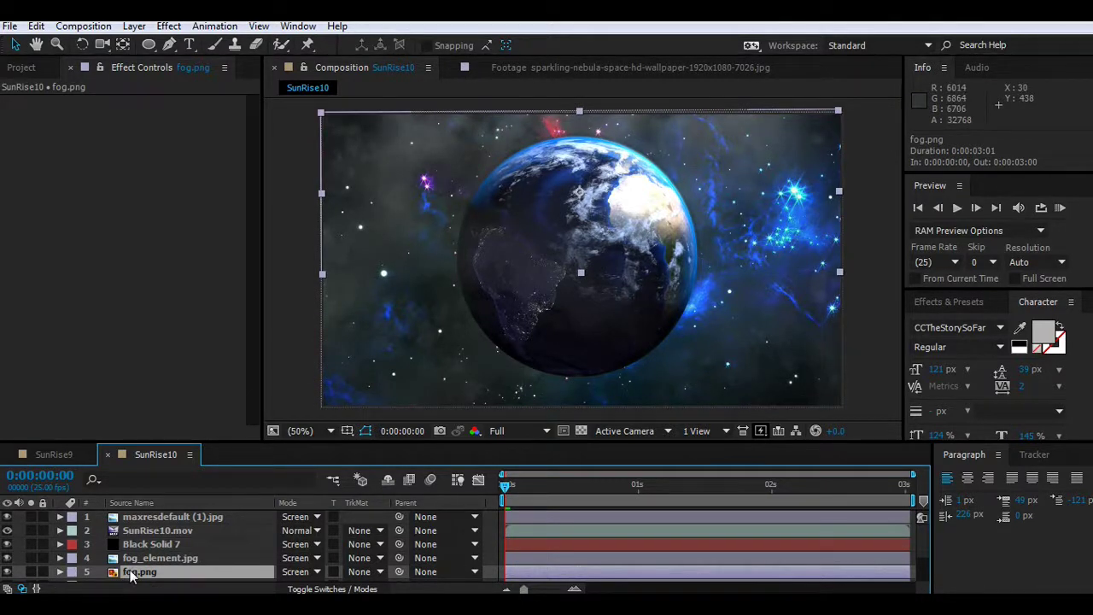
pyautogui.moveTo(133, 573); pyautogui.dragTo(141, 517)
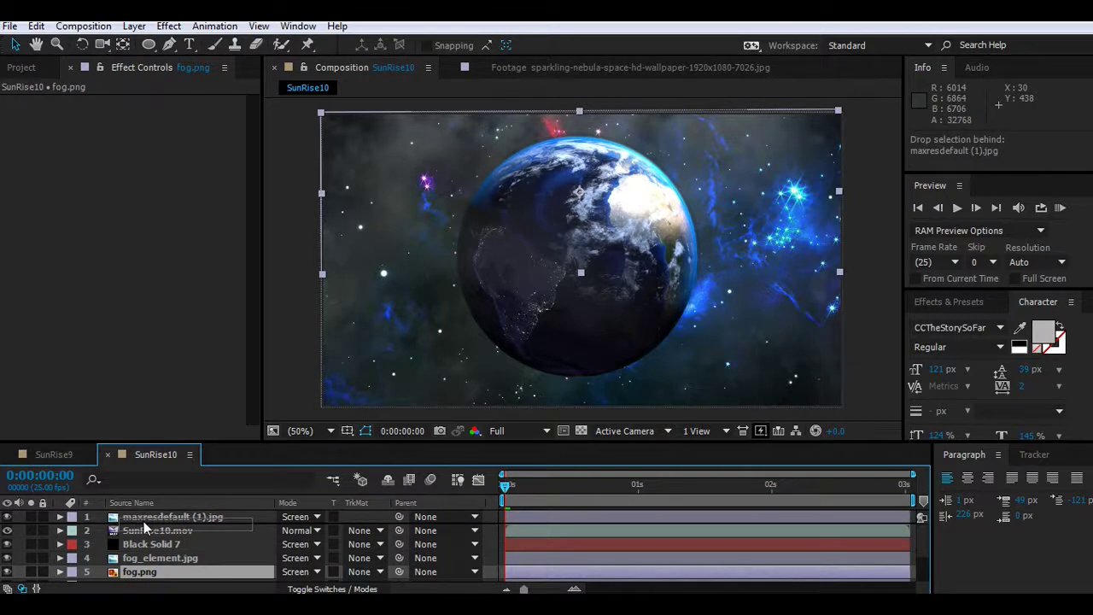
pyautogui.moveTo(144, 521); pyautogui.dragTo(143, 515)
pyautogui.click(30, 517)
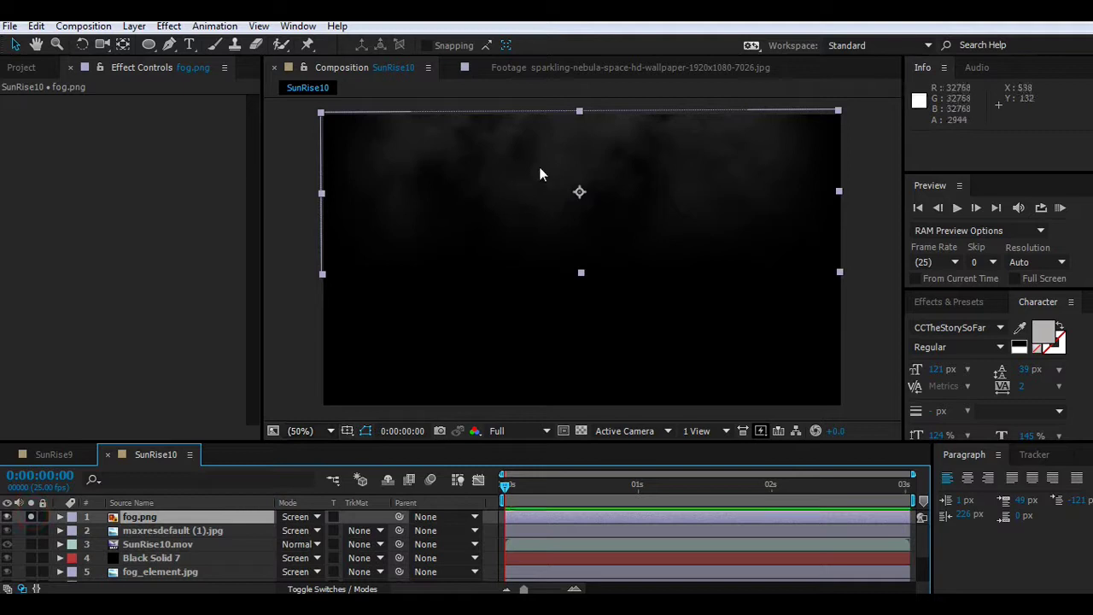
# Step: Lower fog.png toward the frame's bottom, flip it vertically, and widen it slightly
pyautogui.moveTo(539, 167); pyautogui.dragTo(547, 311)
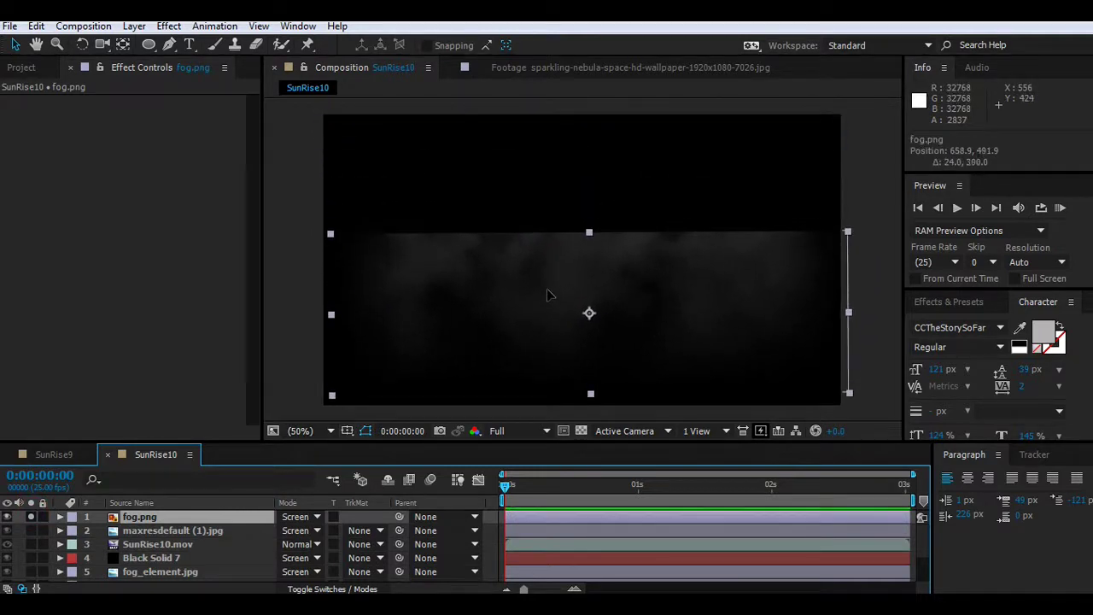
pyautogui.moveTo(548, 311); pyautogui.dragTo(543, 304)
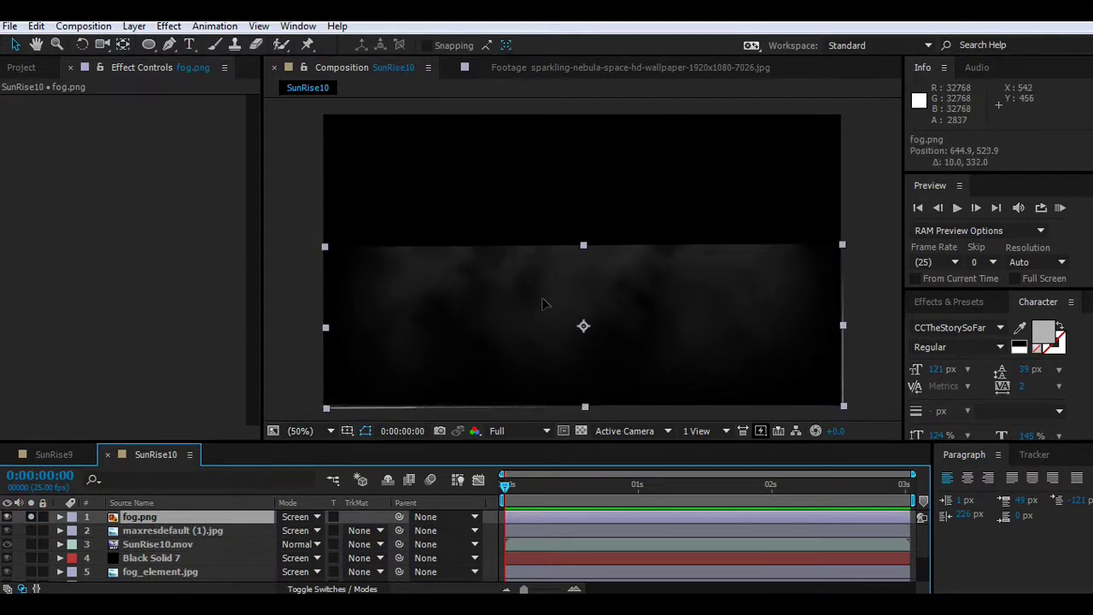
pyautogui.click(134, 26)
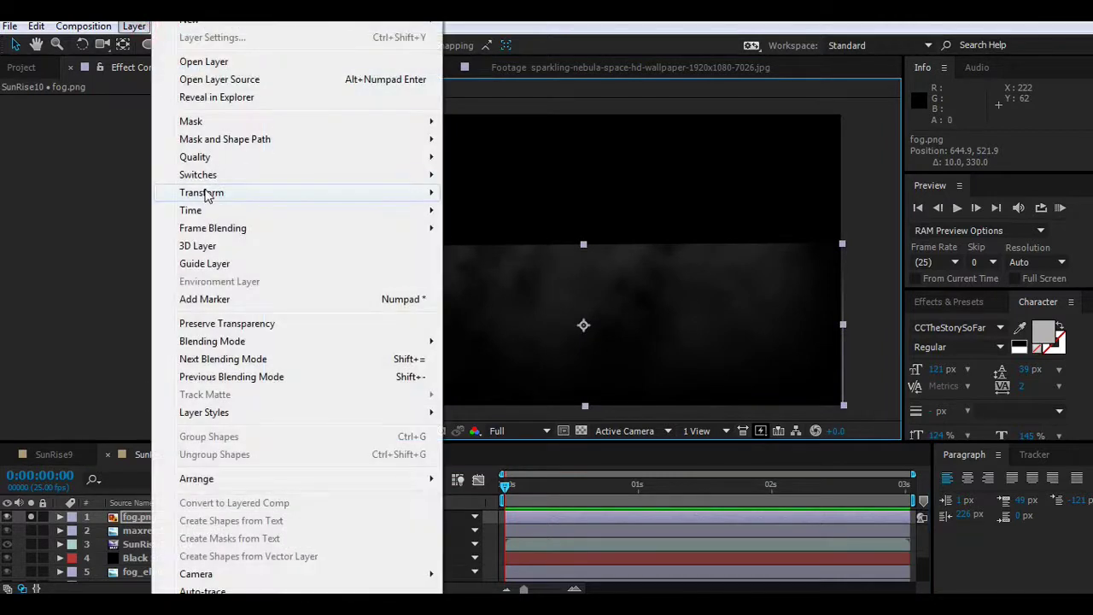
pyautogui.click(202, 192)
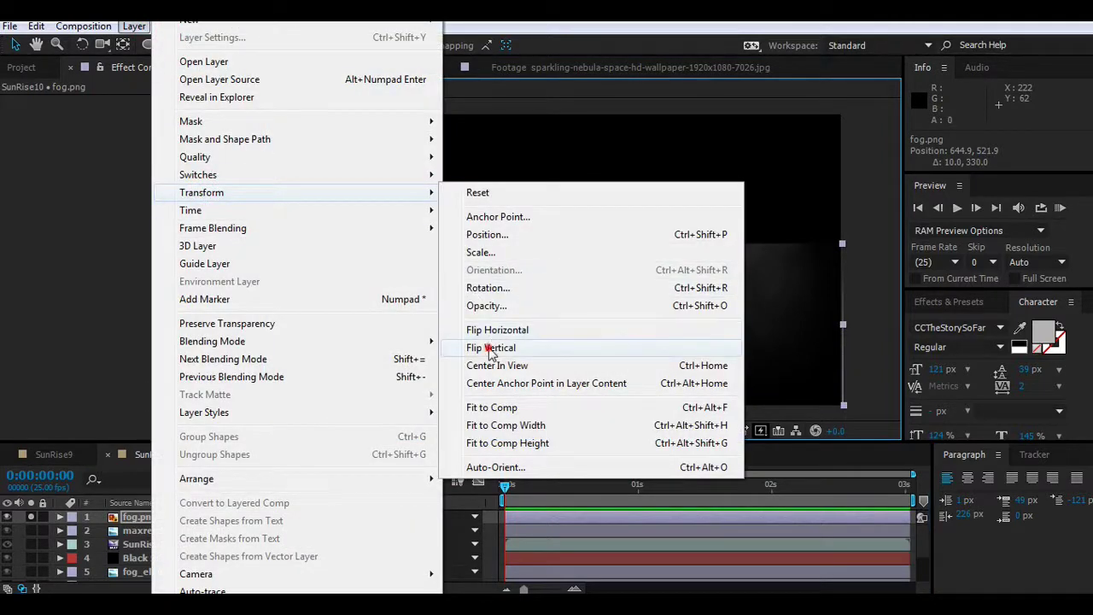
pyautogui.click(489, 348)
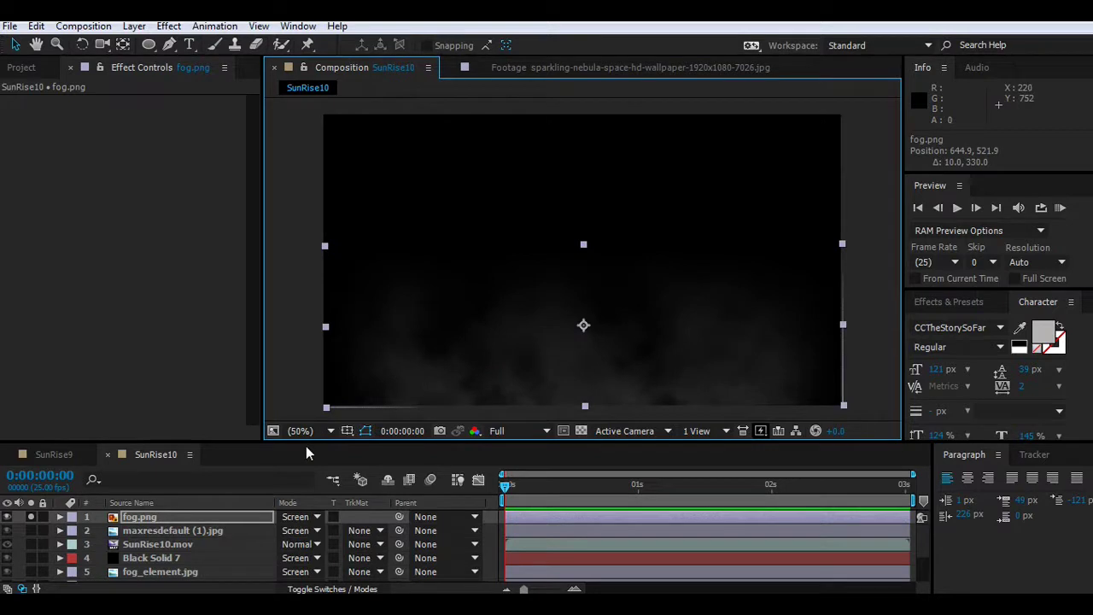
pyautogui.click(325, 409)
pyautogui.moveTo(325, 410); pyautogui.dragTo(323, 413)
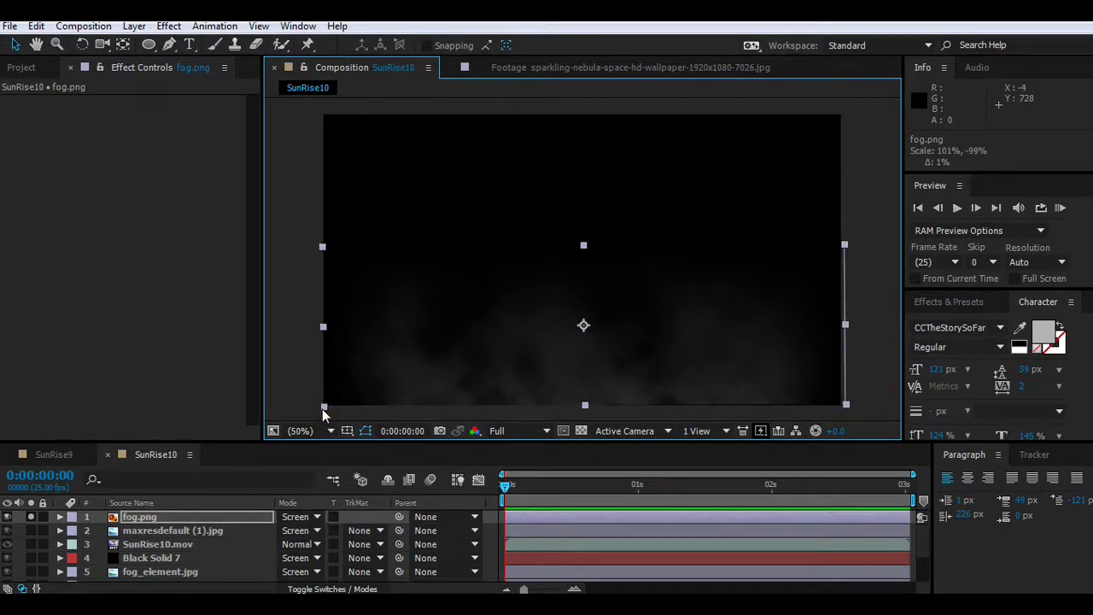
pyautogui.moveTo(510, 342); pyautogui.dragTo(504, 345)
pyautogui.click(32, 517)
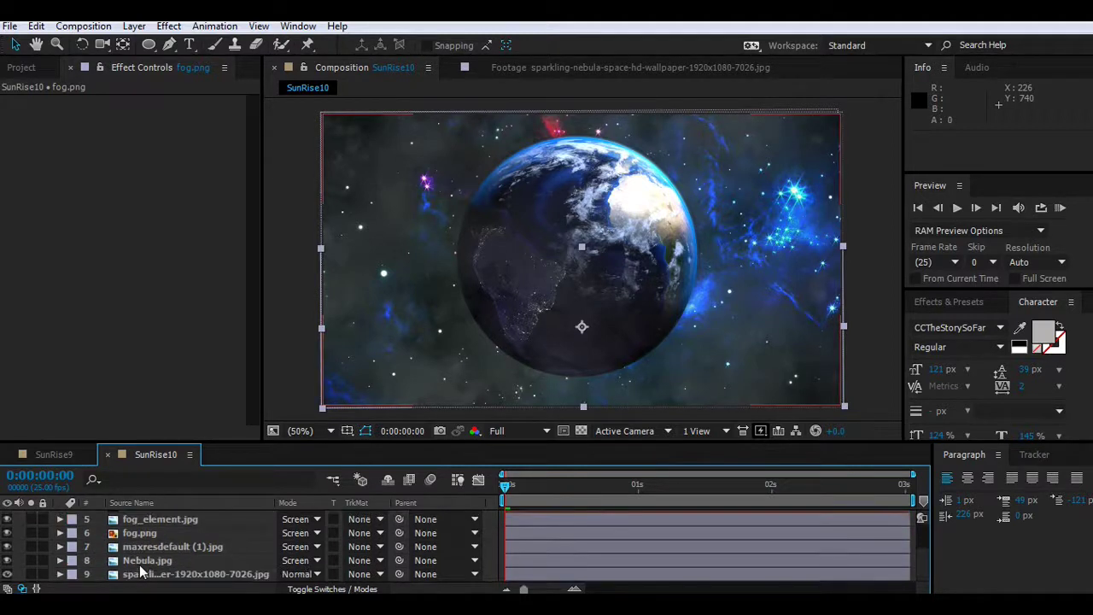
# Step: Solo the sparkling-nebula wallpaper and Nebula.jpg layers in turn to compare them, then unsolo
pyautogui.click(149, 574)
pyautogui.click(32, 574)
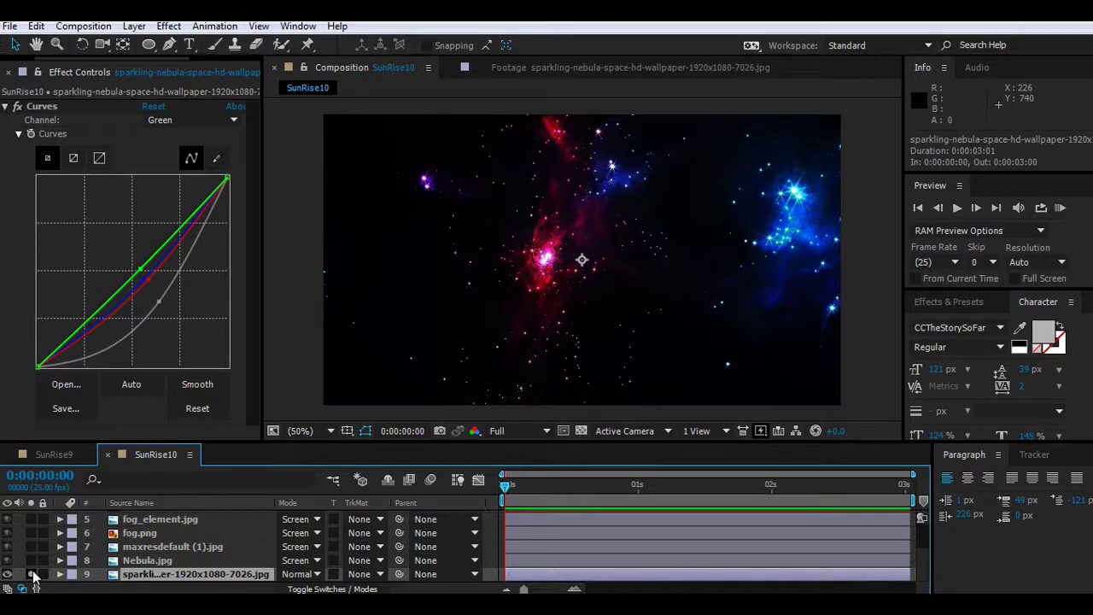
pyautogui.click(31, 574)
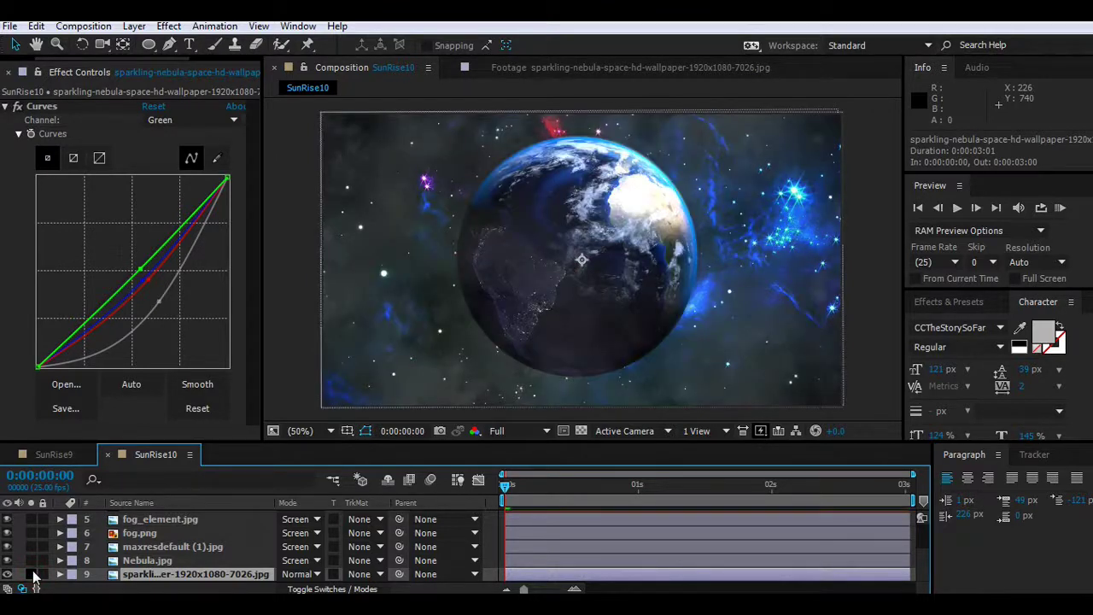
pyautogui.click(141, 562)
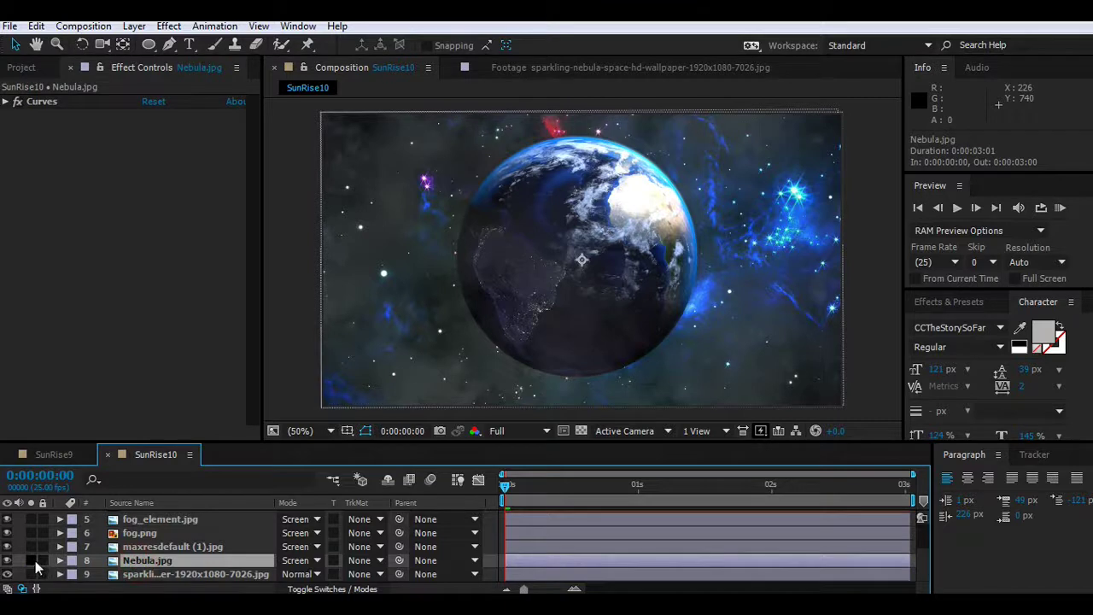
pyautogui.click(32, 560)
pyautogui.click(32, 561)
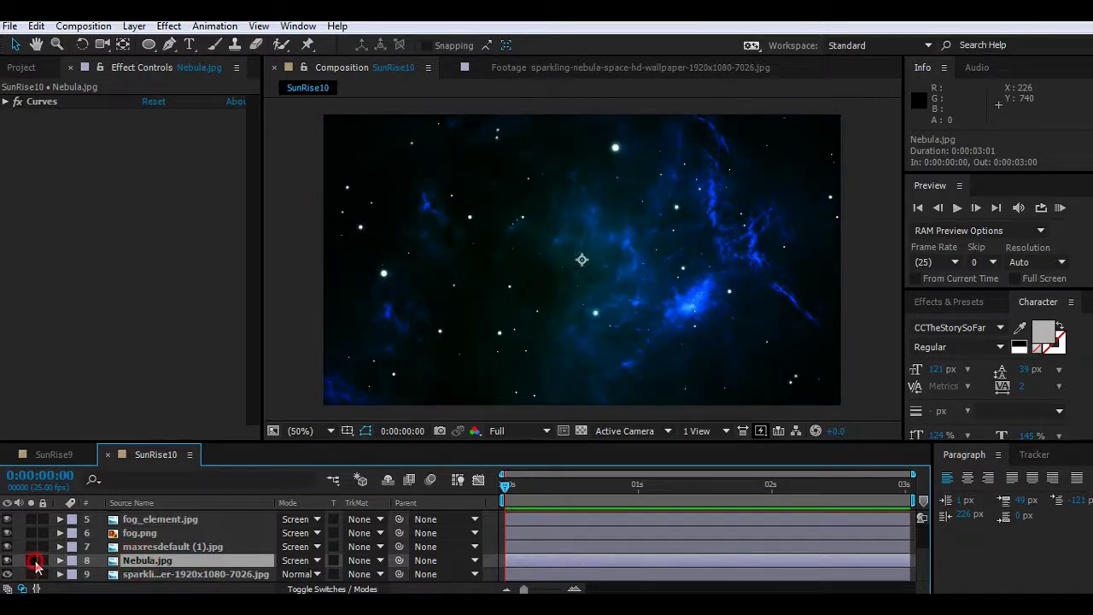
# Step: Drag the sparkling-nebula wallpaper layer up to position 3, directly above SunRise10.mov
pyautogui.click(150, 576)
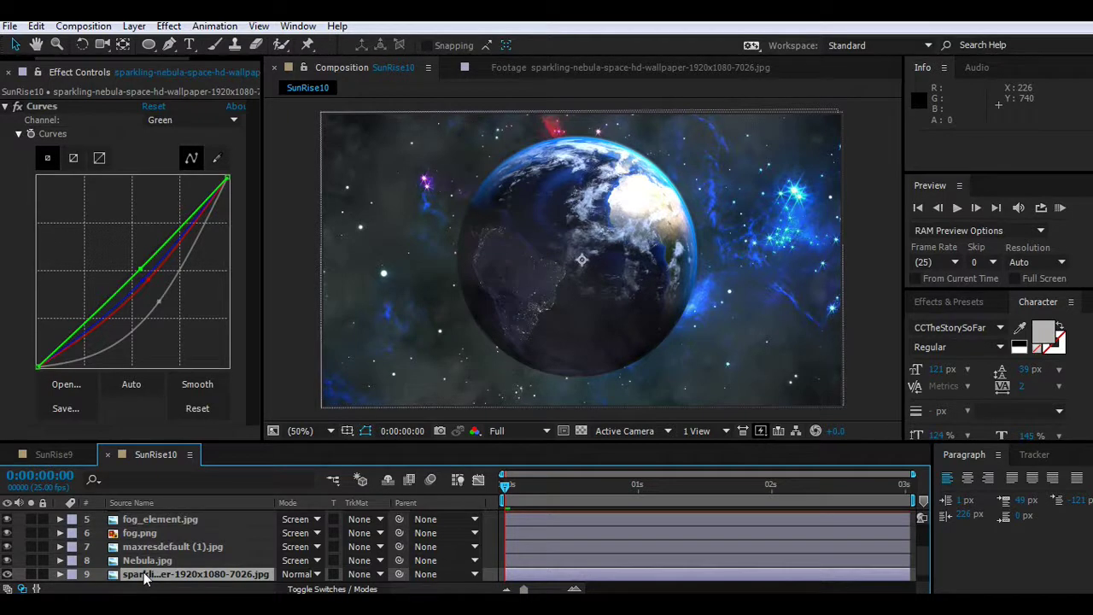
pyautogui.moveTo(145, 579); pyautogui.dragTo(158, 535)
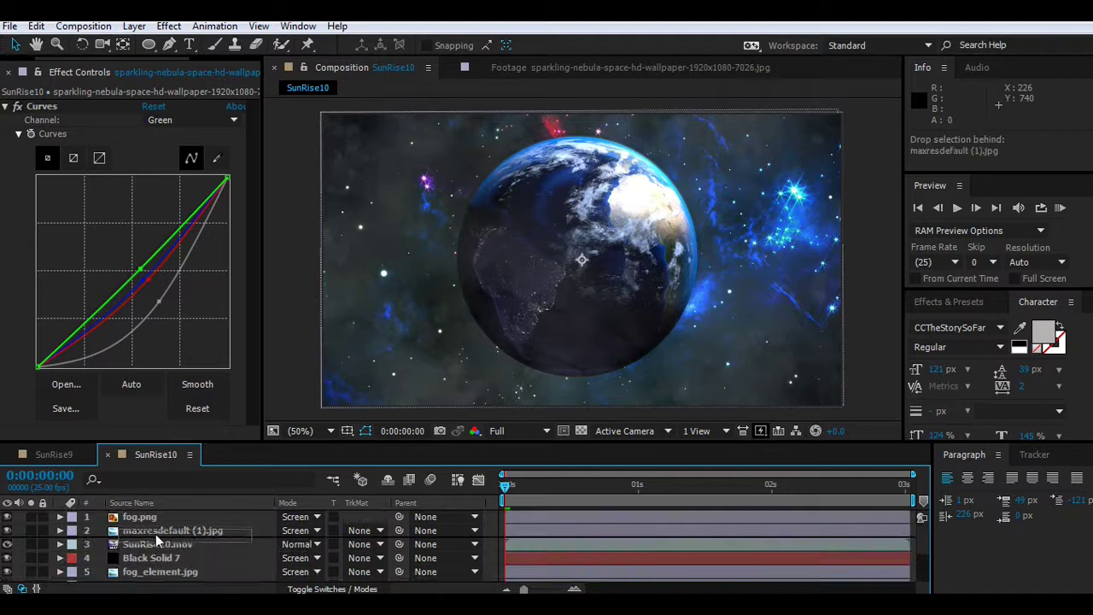
pyautogui.moveTo(157, 533); pyautogui.dragTo(156, 543)
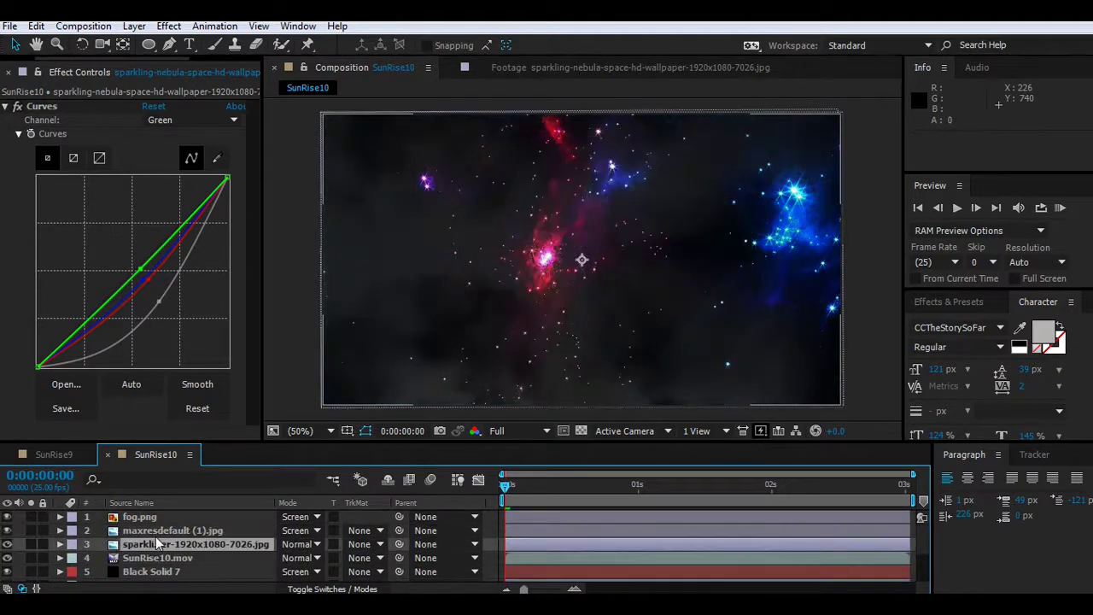
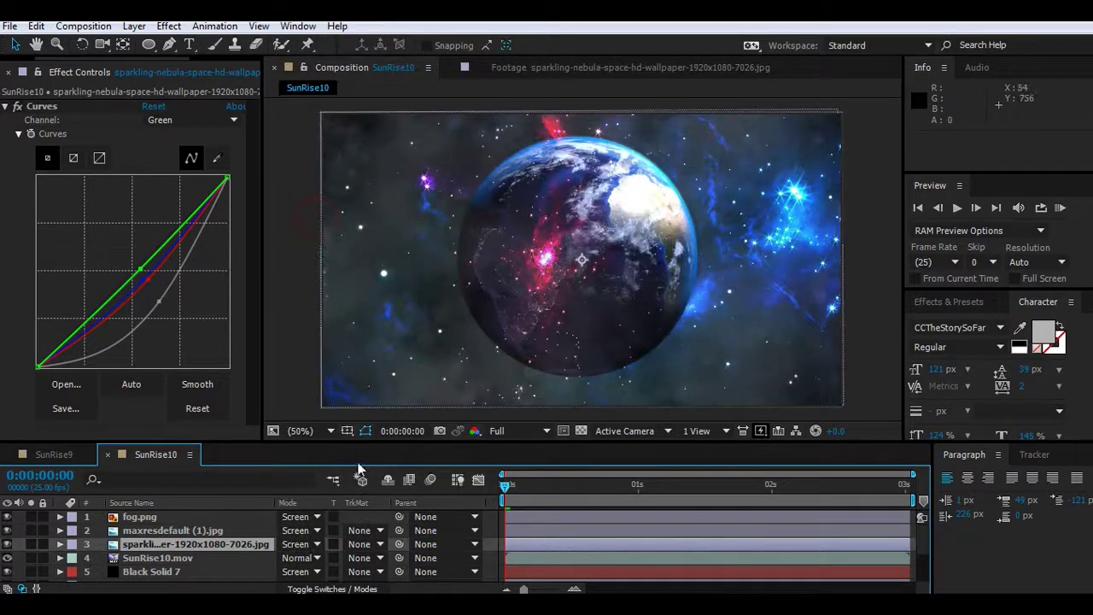
# Step: Try Screen blending on layer 10, then set it back to Normal
pyautogui.scroll(-2, 295, 562)
pyautogui.scroll(-1, 293, 564)
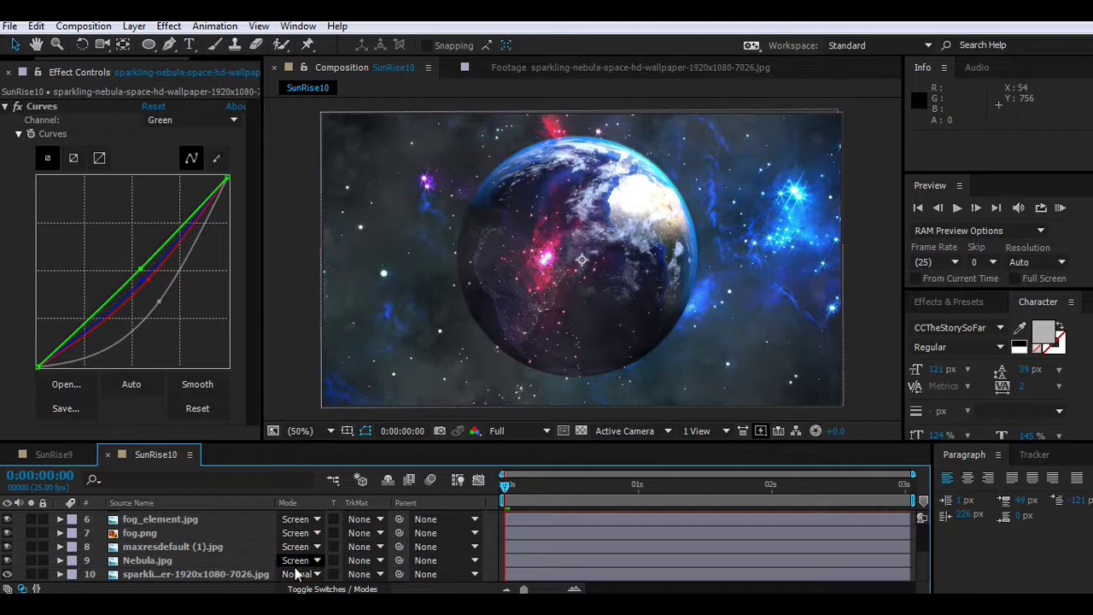
pyautogui.click(298, 575)
pyautogui.click(308, 244)
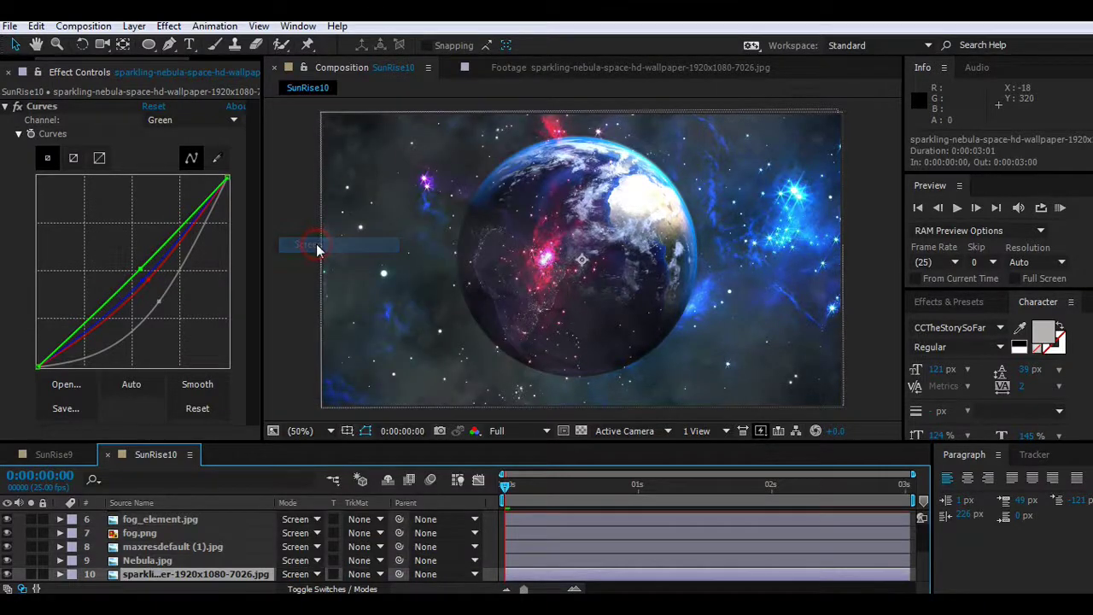
pyautogui.click(298, 575)
pyautogui.click(312, 61)
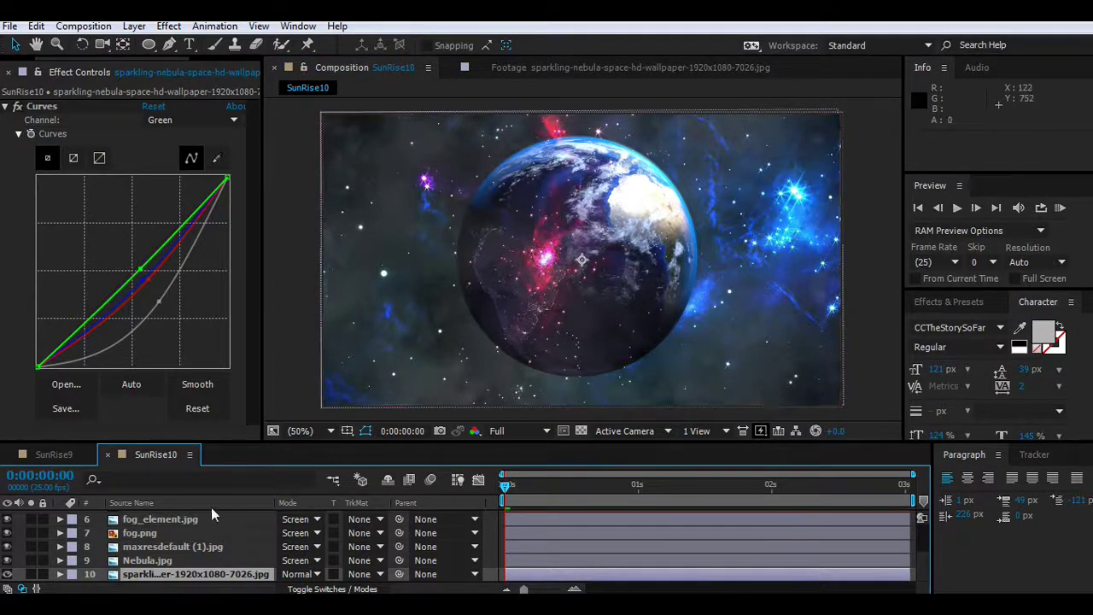
# Step: Move Nebula.jpg up just below fog.png and set its opacity to 41%
pyautogui.click(143, 558)
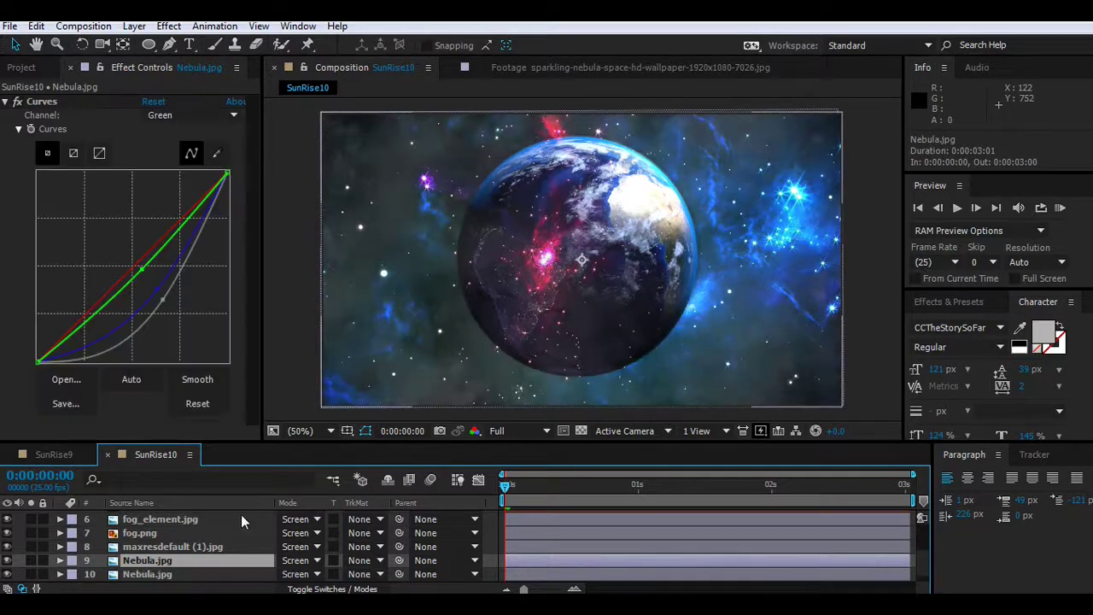
pyautogui.moveTo(191, 559); pyautogui.dragTo(169, 523)
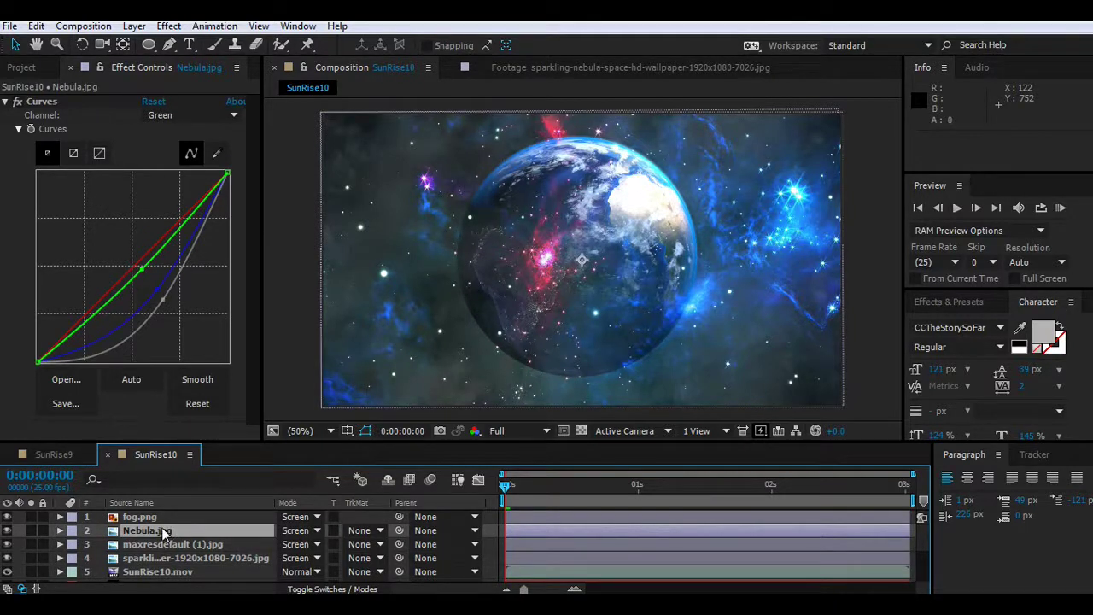
pyautogui.press('t')
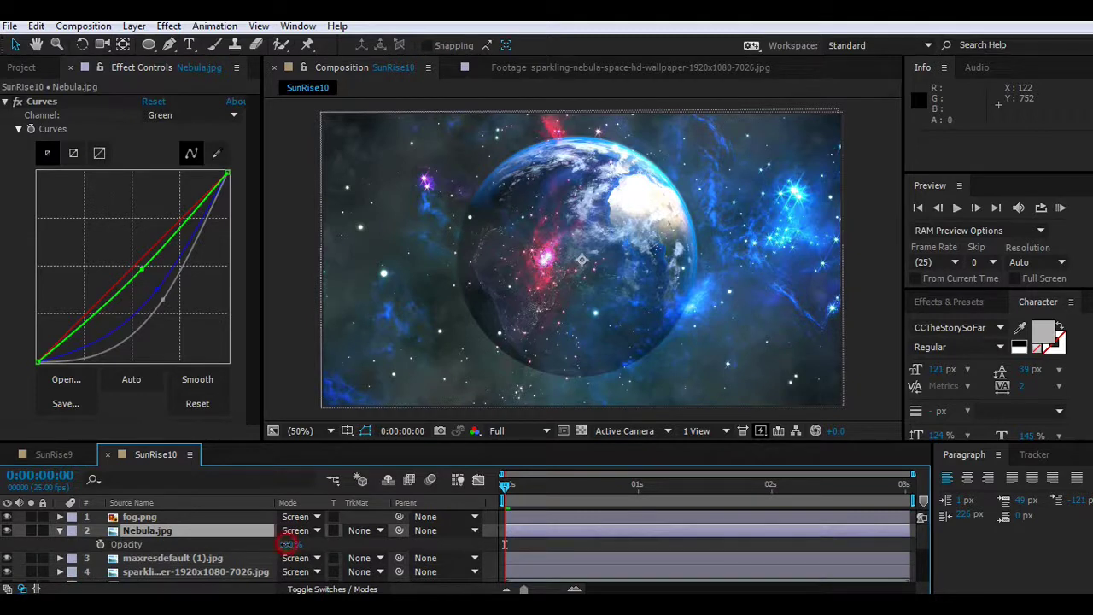
pyautogui.moveTo(288, 544); pyautogui.dragTo(280, 544)
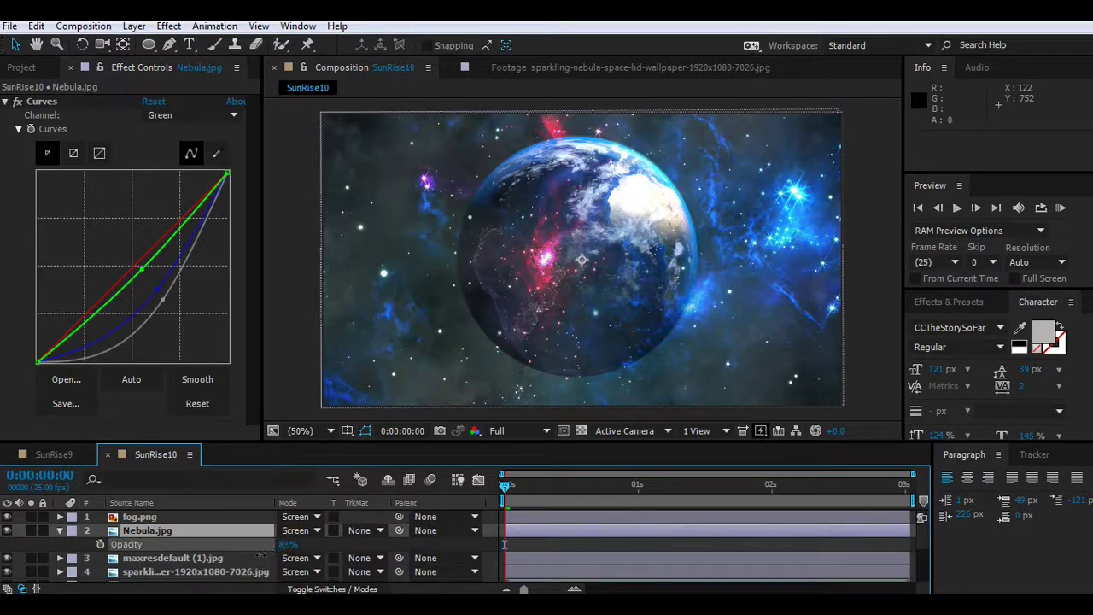
pyautogui.moveTo(249, 551); pyautogui.dragTo(256, 550)
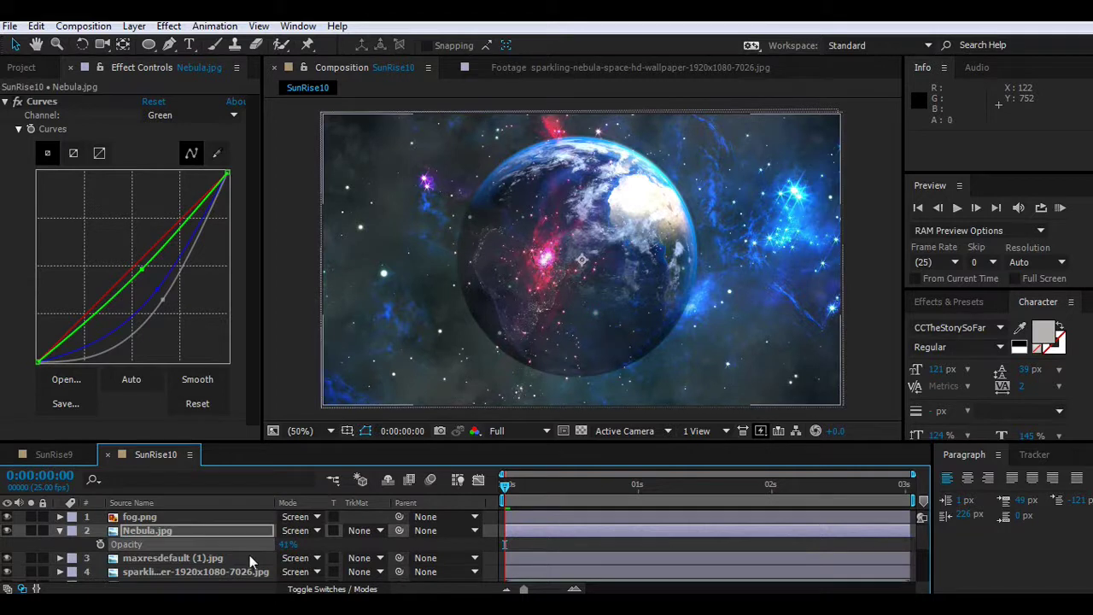
# Step: Select the maxresdefault (1).jpg layer and show only its Opacity property
pyautogui.click(60, 531)
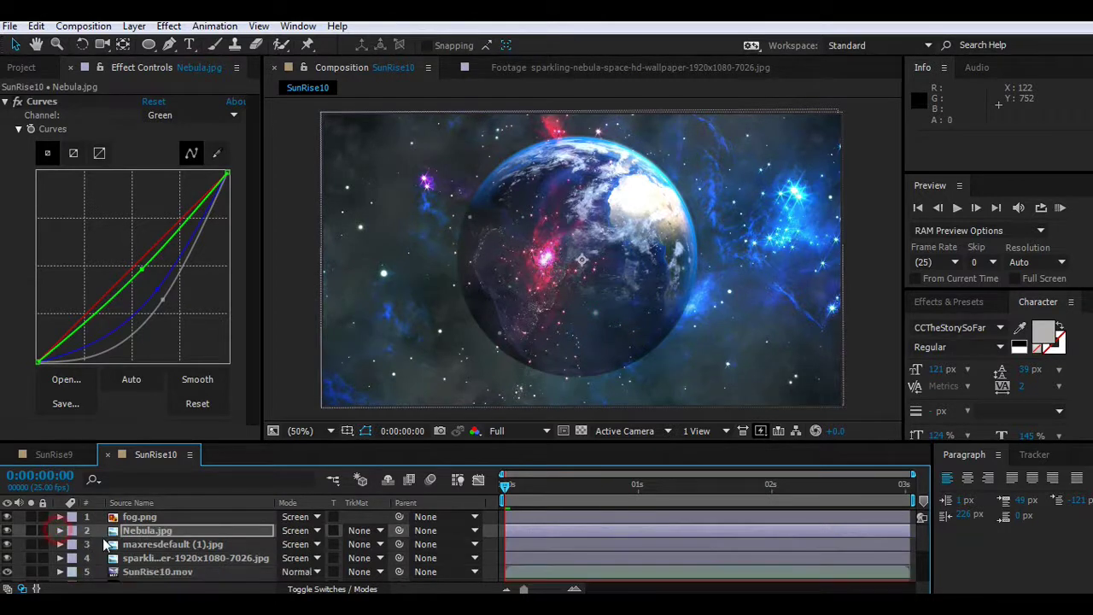
pyautogui.click(171, 544)
pyautogui.press('t')
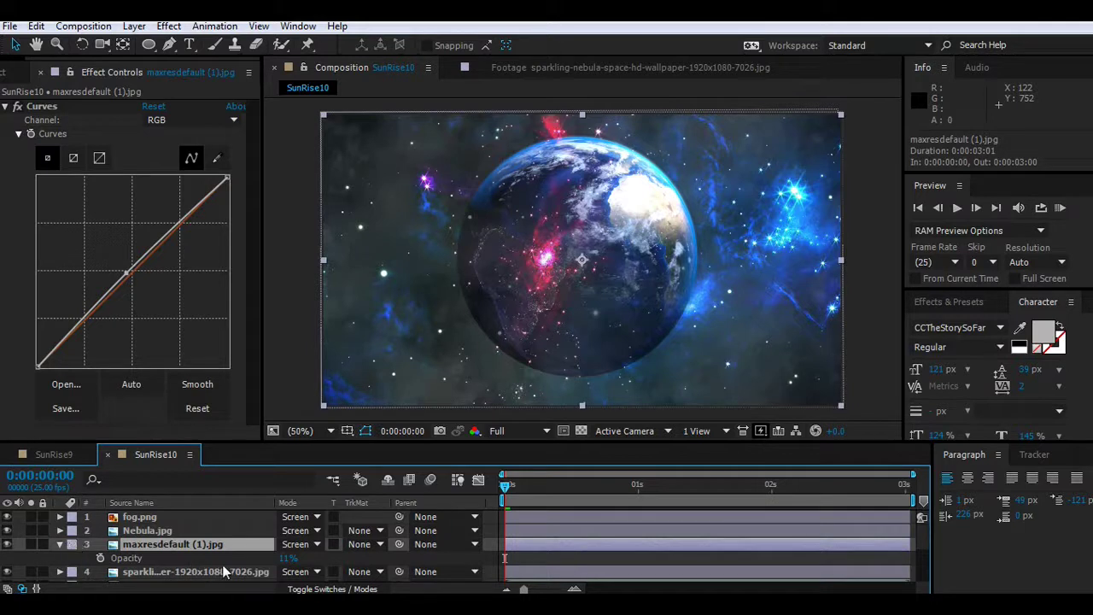
# Step: Hide and solo layer 3 and the sparkling nebula layer to compare their contribution
pyautogui.click(7, 545)
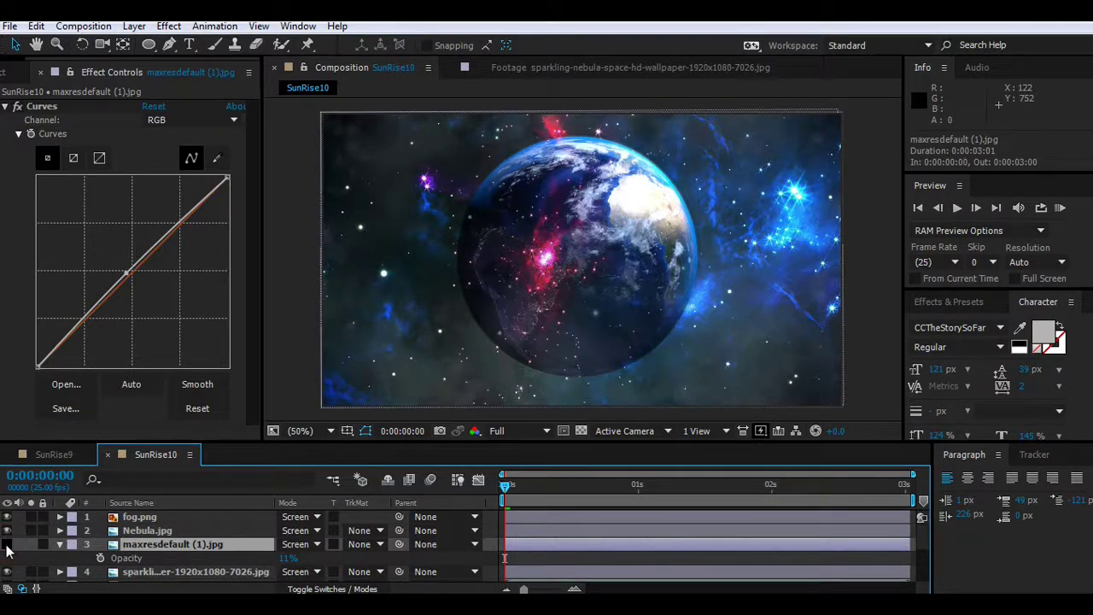
pyautogui.click(6, 545)
pyautogui.click(7, 545)
pyautogui.click(7, 545)
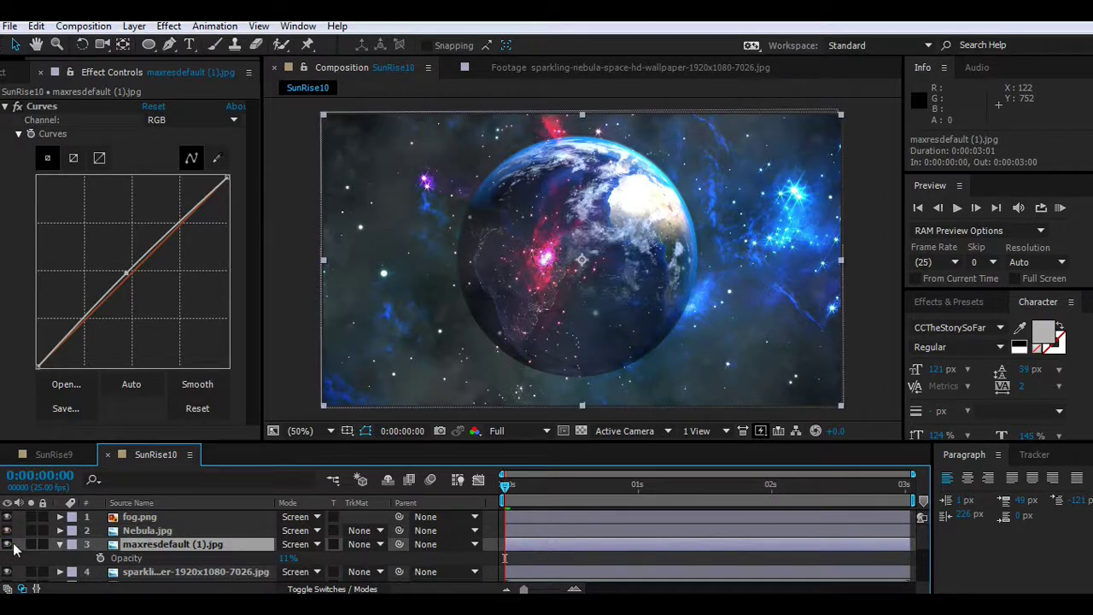
pyautogui.click(31, 545)
pyautogui.click(31, 545)
pyautogui.click(60, 545)
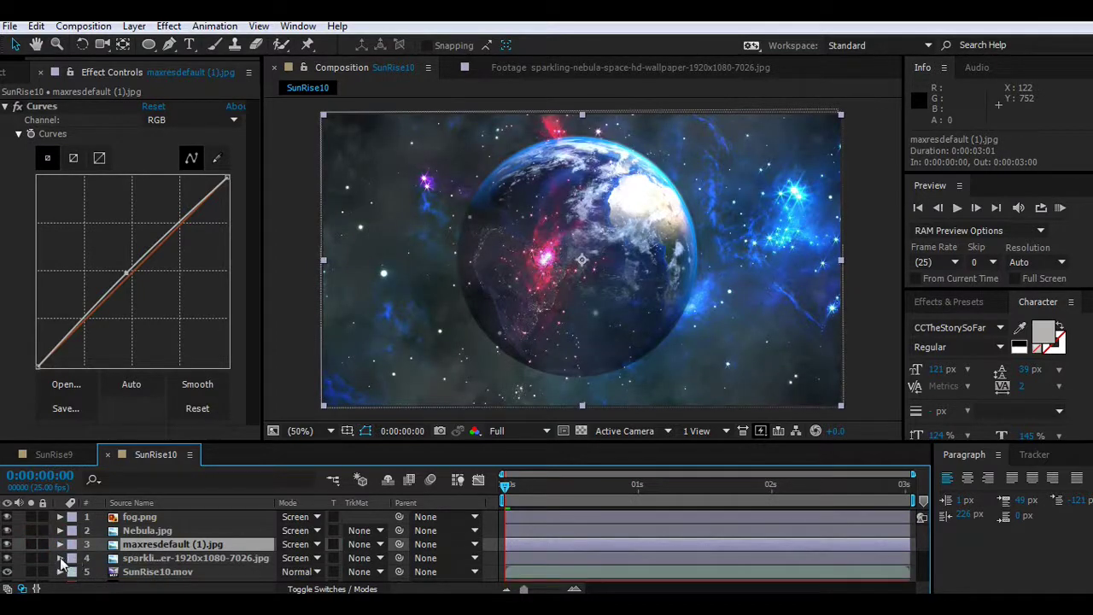
pyautogui.click(31, 558)
pyautogui.click(31, 558)
# Step: Lower the sparkling nebula wallpaper layer's opacity to about 68%
pyautogui.click(145, 561)
pyautogui.press('t')
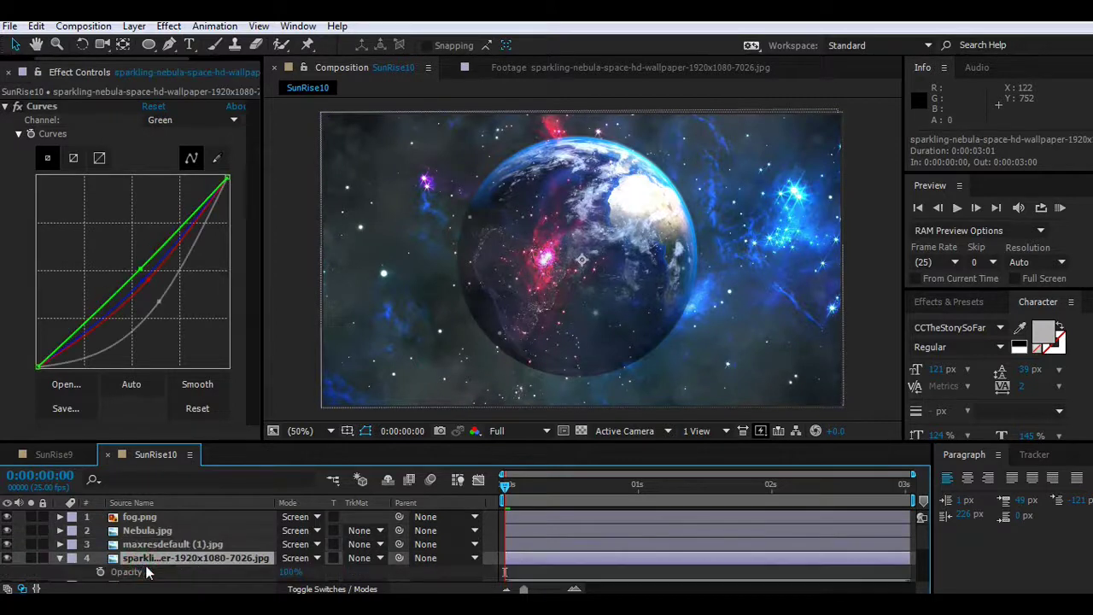
pyautogui.moveTo(290, 572); pyautogui.dragTo(282, 571)
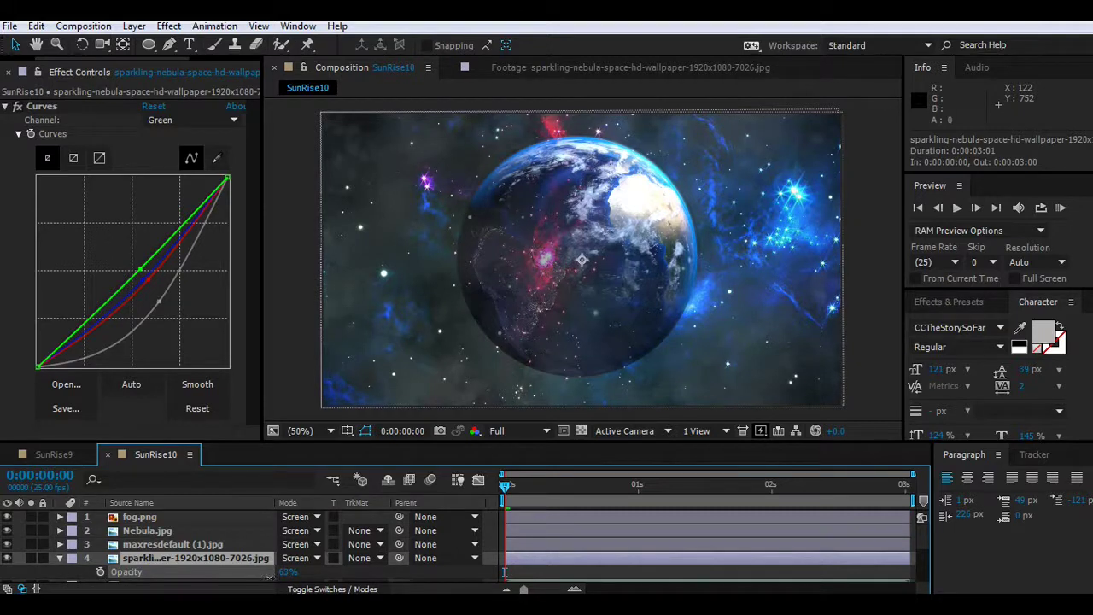
pyautogui.moveTo(269, 577); pyautogui.dragTo(282, 577)
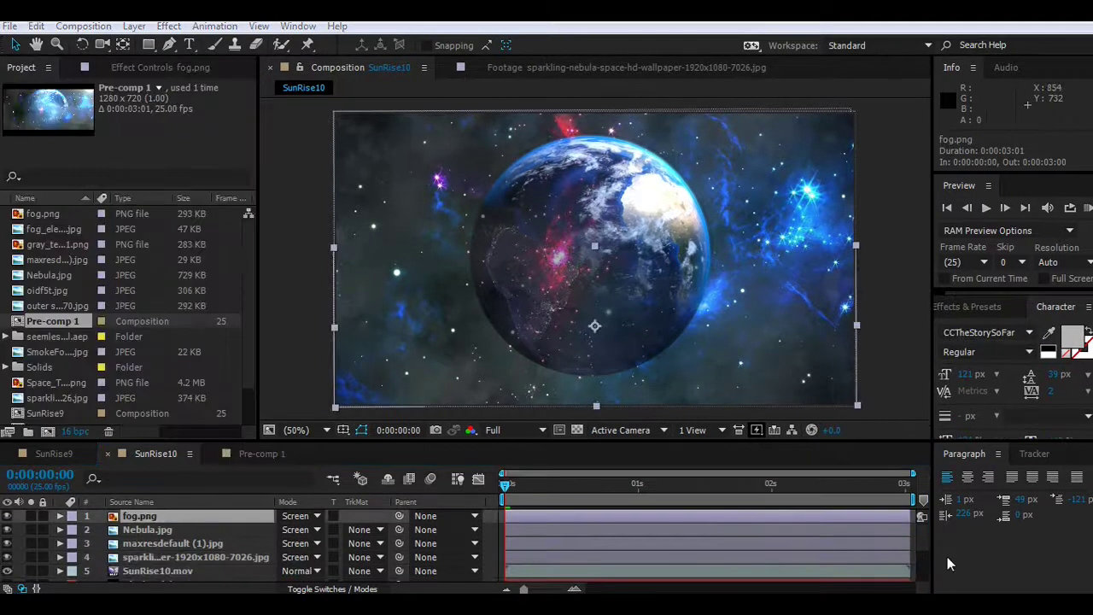
# Step: Move the lower fog.png layer up to second place, under the top fog layer
pyautogui.click(256, 517)
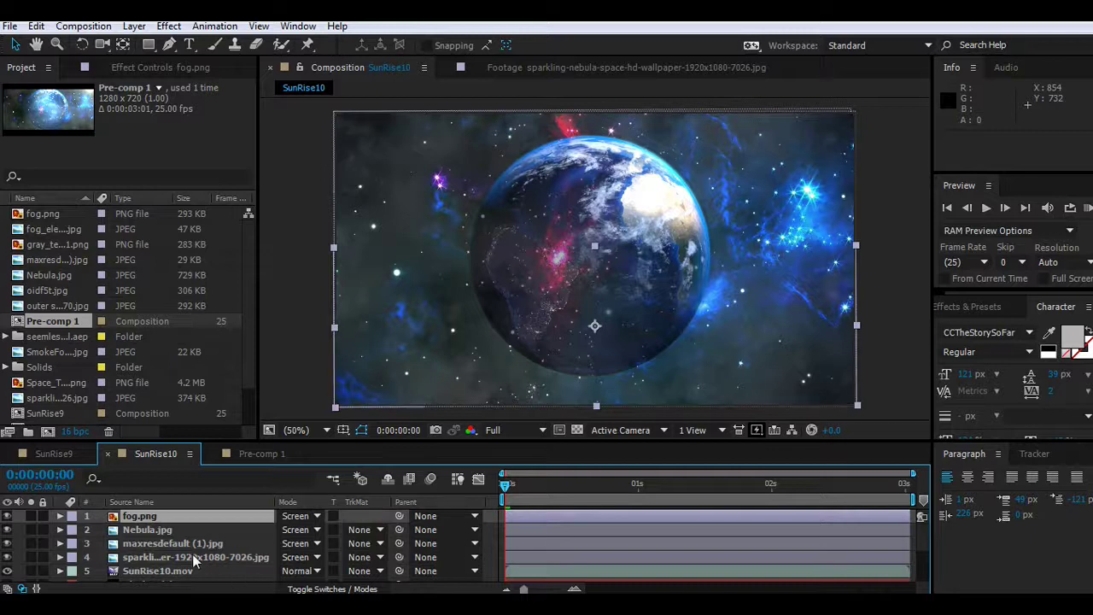
pyautogui.scroll(-3, 193, 553)
pyautogui.click(167, 566)
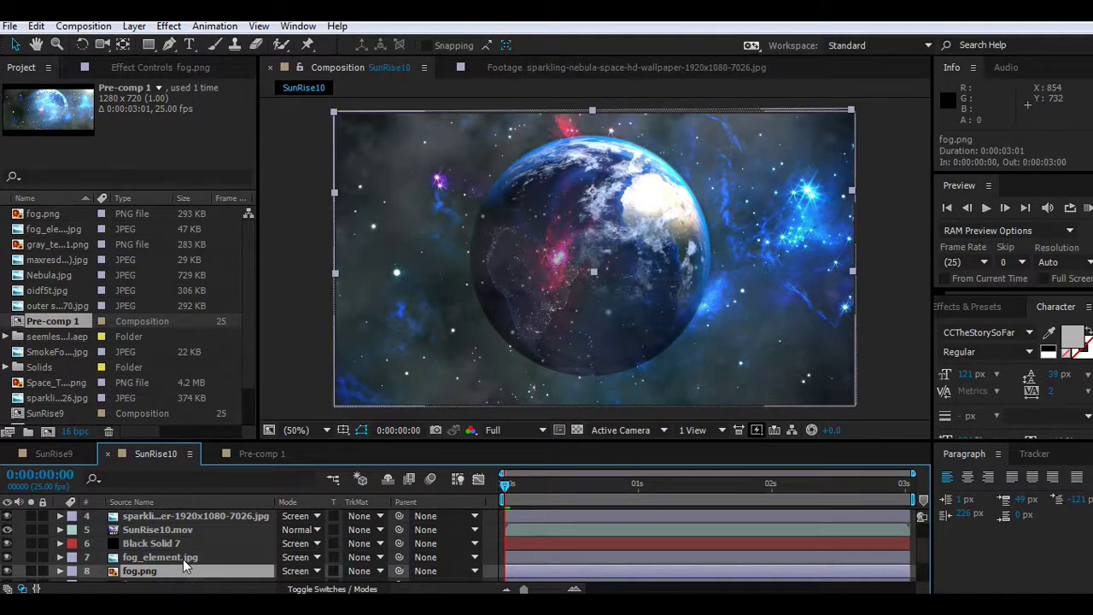
pyautogui.moveTo(192, 556); pyautogui.dragTo(177, 524)
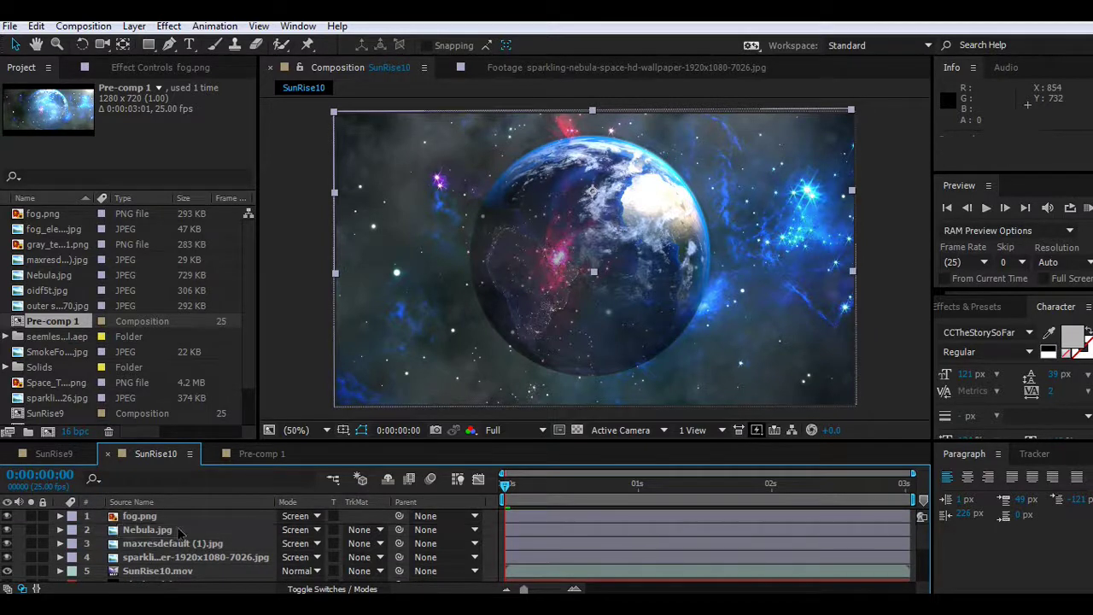
pyautogui.moveTo(177, 524); pyautogui.dragTo(179, 526)
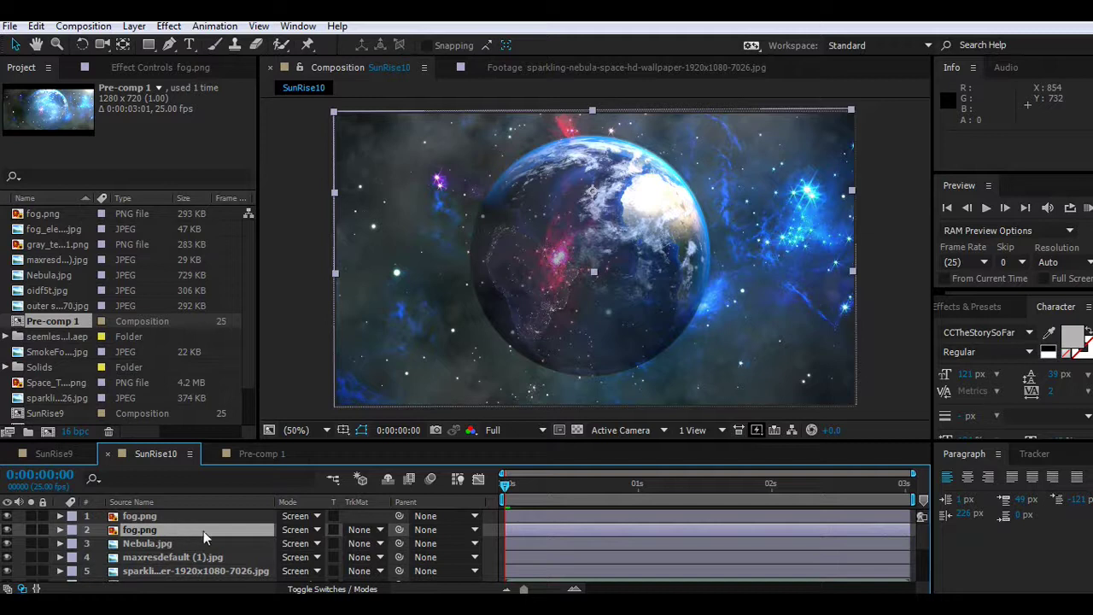
# Step: Save the project and select the top fog.png layer
pyautogui.click(10, 25)
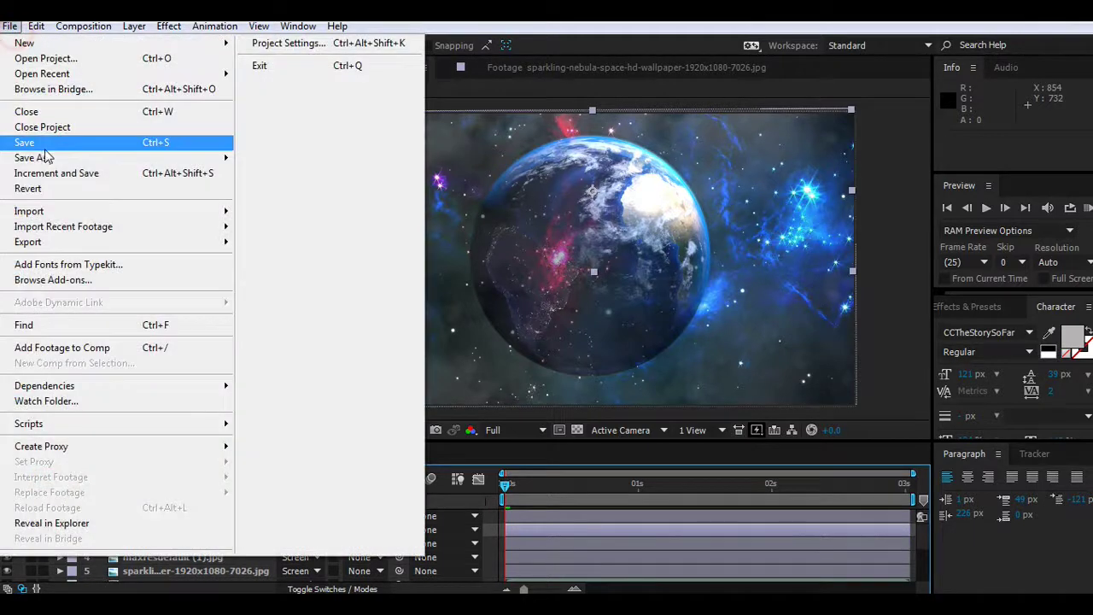
pyautogui.click(40, 143)
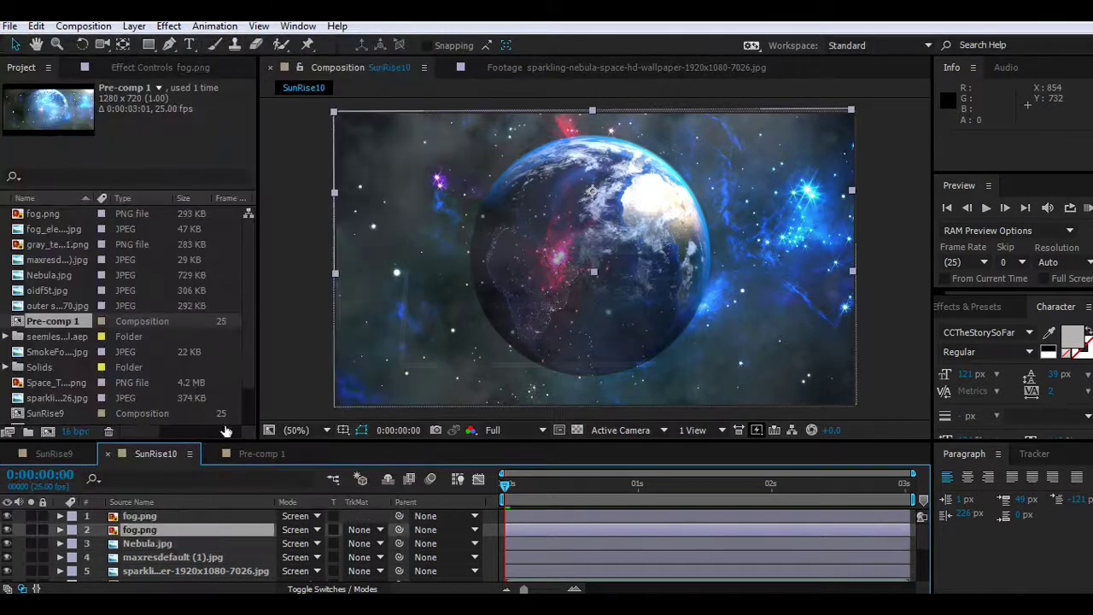
pyautogui.click(155, 516)
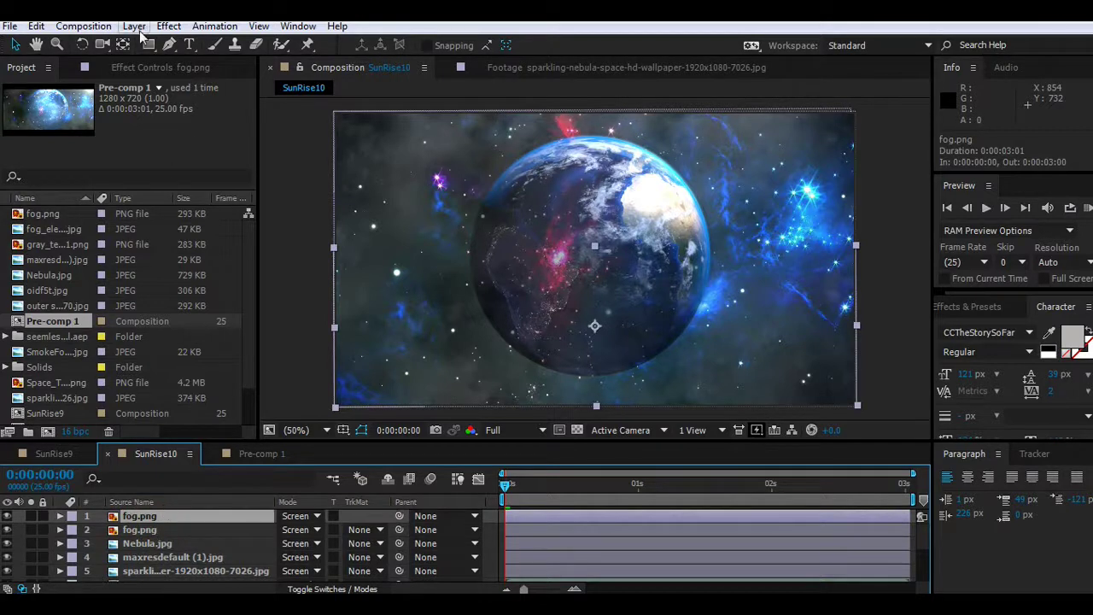
pyautogui.click(134, 26)
# Step: Create a new black solid layer at the top of the composition
pyautogui.moveTo(192, 26)
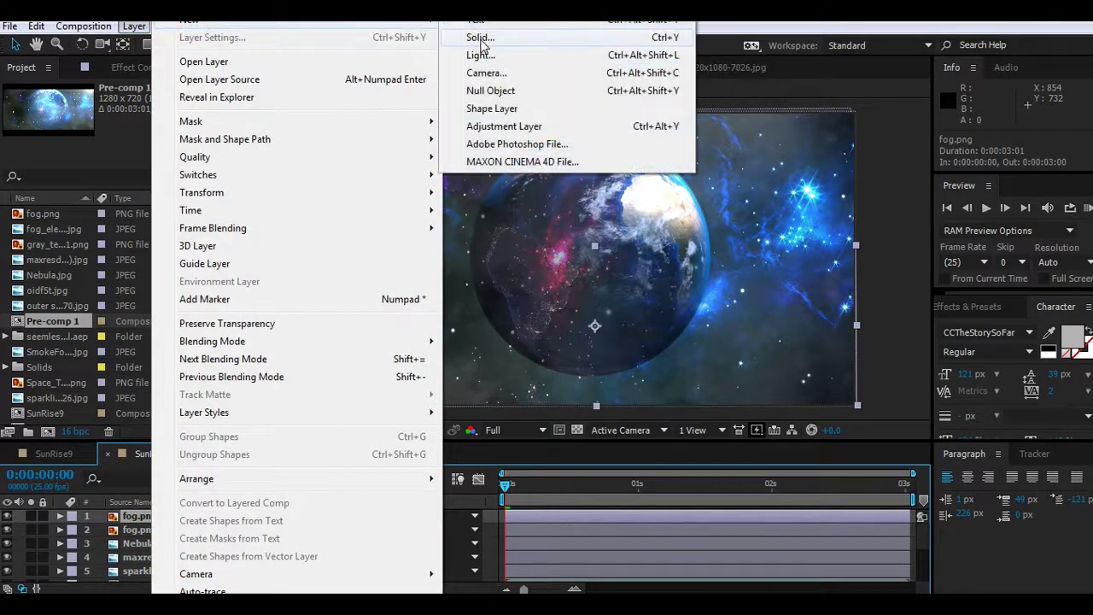
pyautogui.click(478, 38)
pyautogui.click(267, 435)
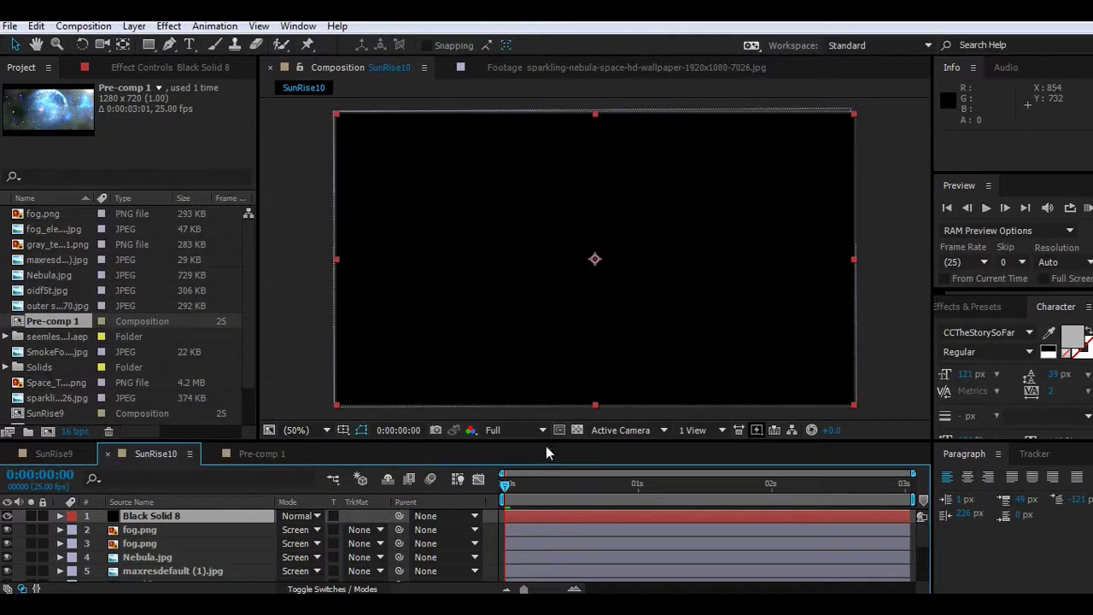
# Step: Search Effects & Presets for 'opti' and apply Optical Flares to the solid
pyautogui.click(980, 310)
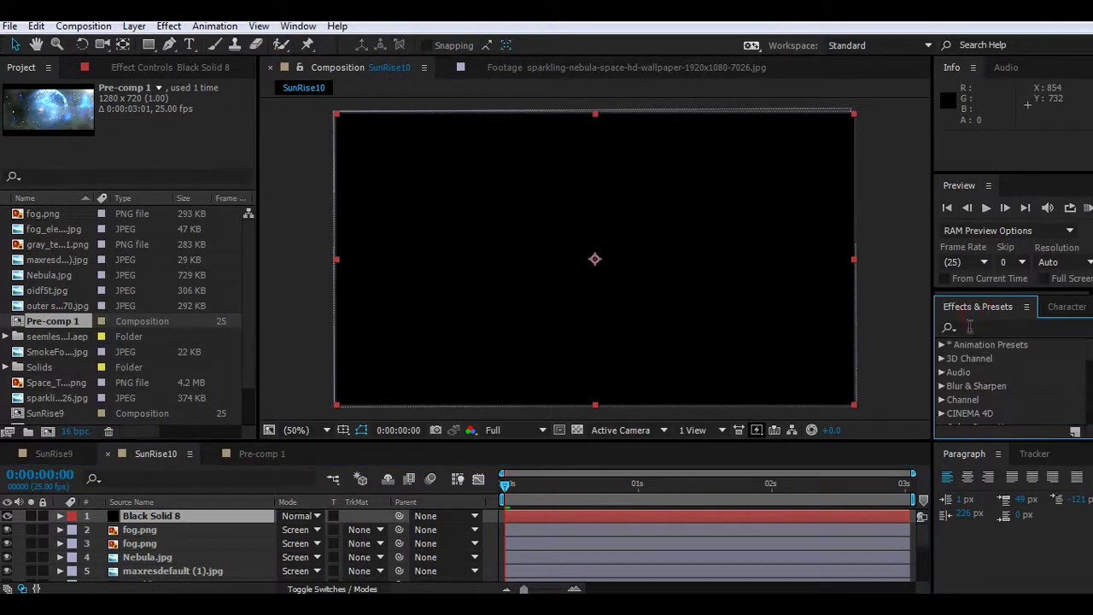
pyautogui.click(975, 329)
pyautogui.write('o')
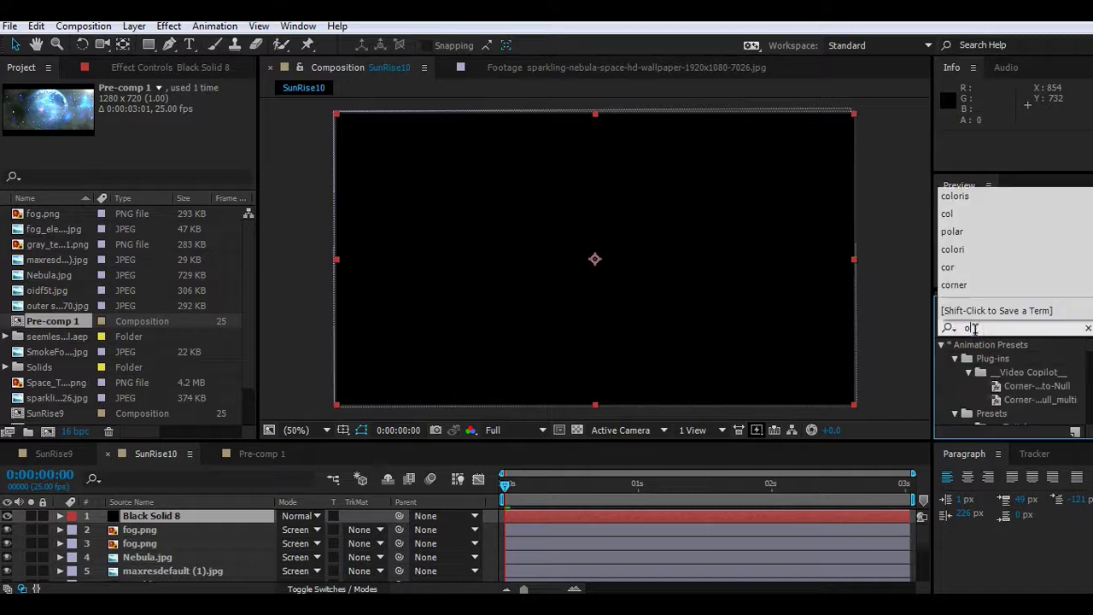
pyautogui.write('ptic')
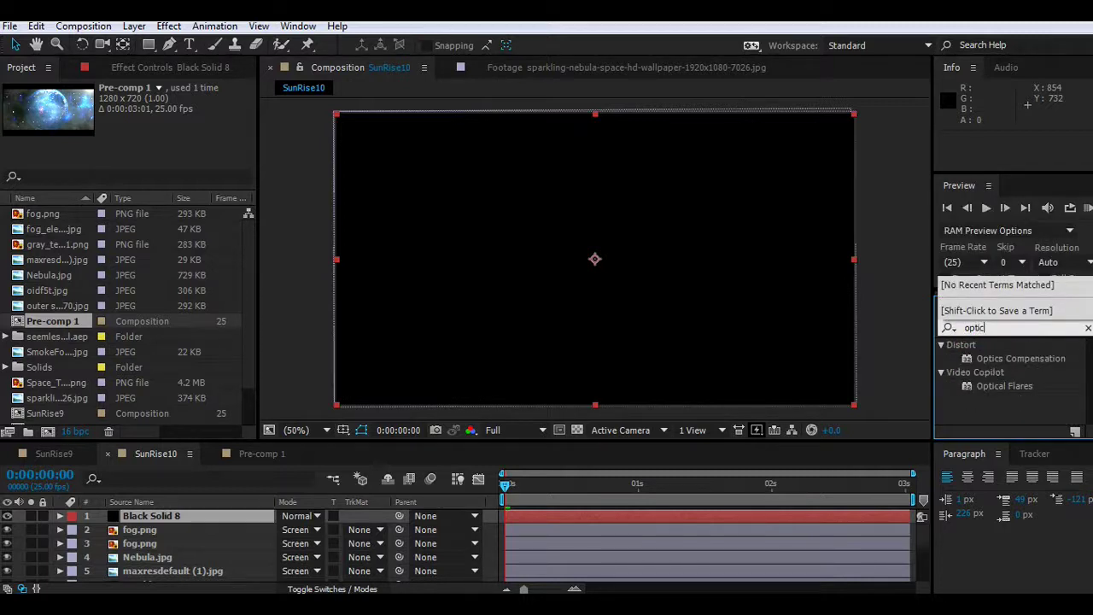
pyautogui.moveTo(1025, 386)
pyautogui.mouseDown()
pyautogui.moveTo(121, 531)
pyautogui.moveTo(159, 518)
pyautogui.mouseUp()
# Step: Load the Evening Sun preset from the Light folder in Optical Flares options and accept it
pyautogui.click(188, 102)
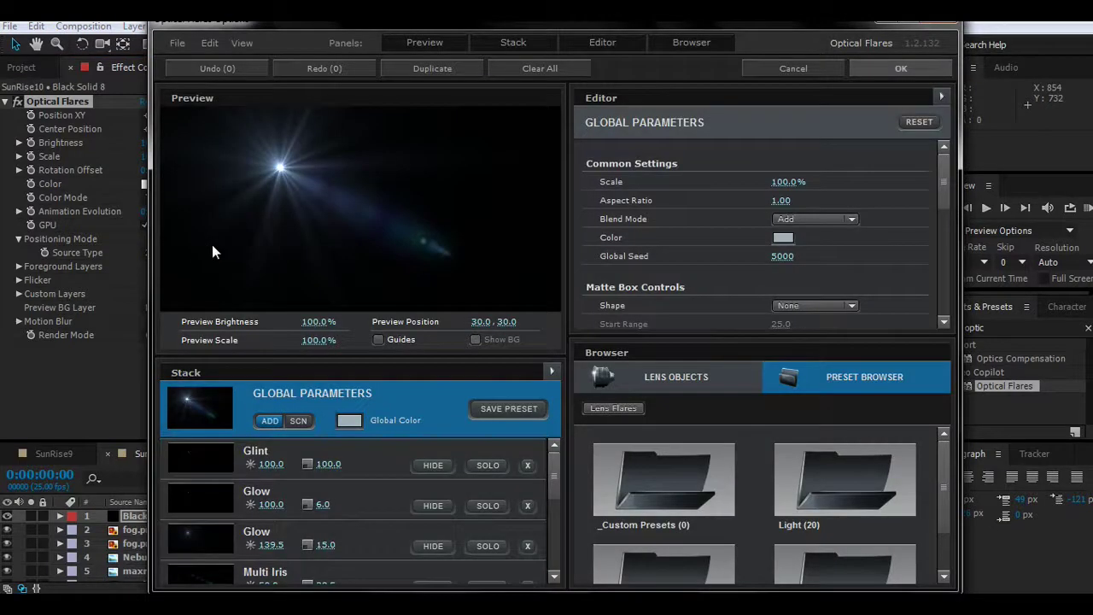
pyautogui.click(846, 478)
pyautogui.scroll(-3, 943, 462)
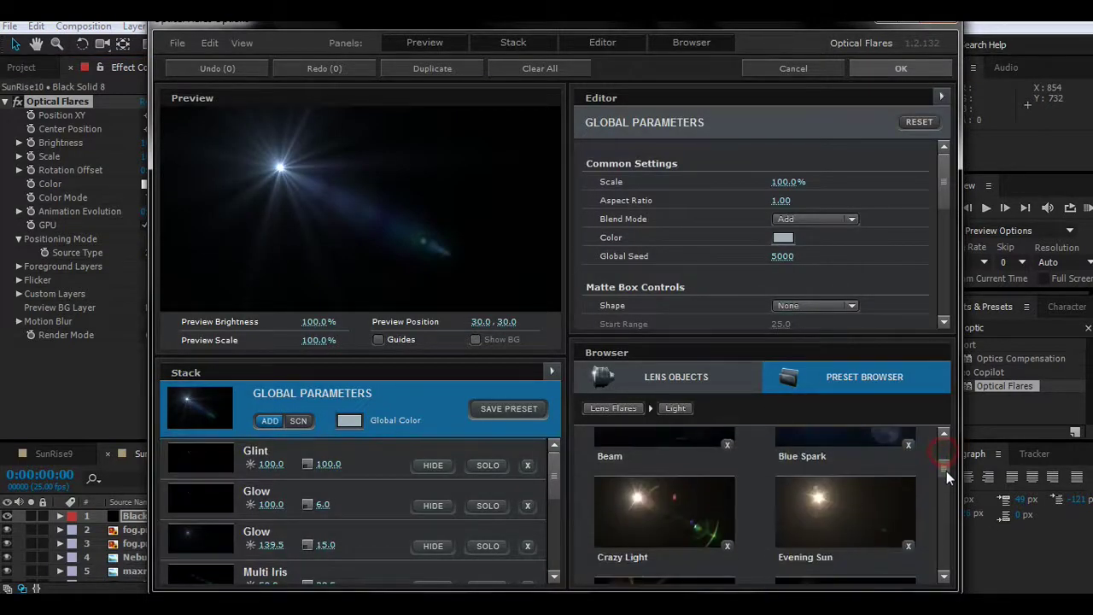
pyautogui.click(881, 484)
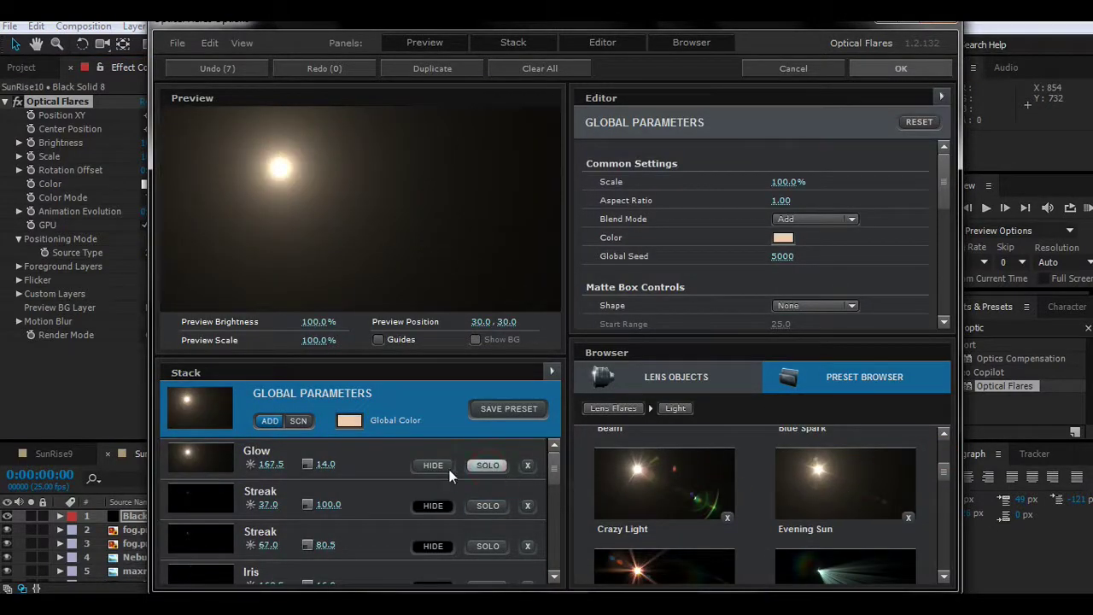
pyautogui.click(904, 69)
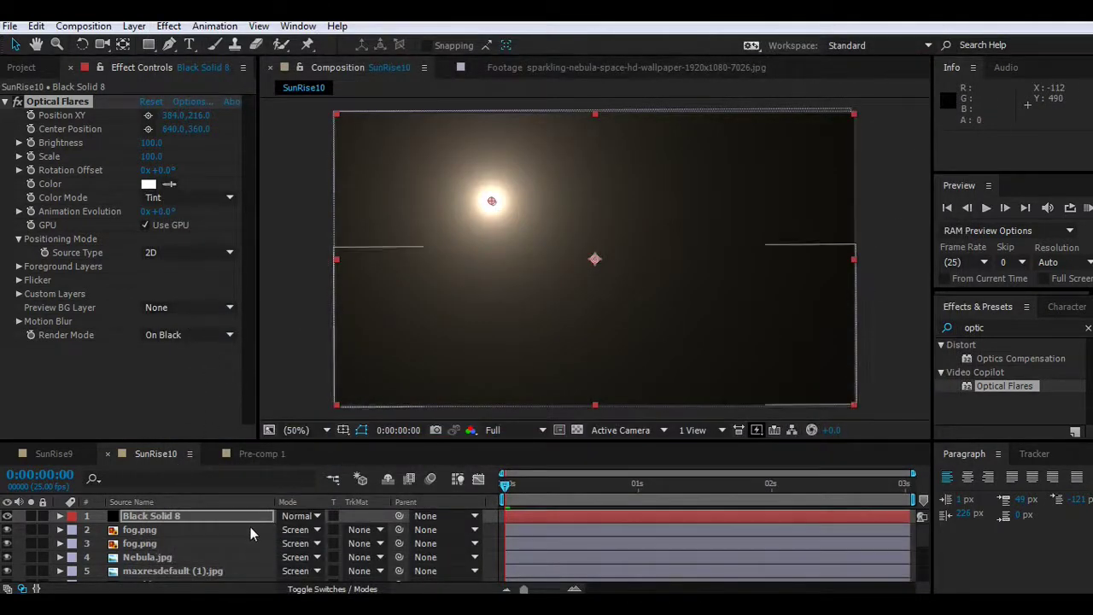
# Step: Set the flare layer to Screen, place the flare top right, scale 270, brightness 70
pyautogui.click(302, 516)
pyautogui.click(352, 198)
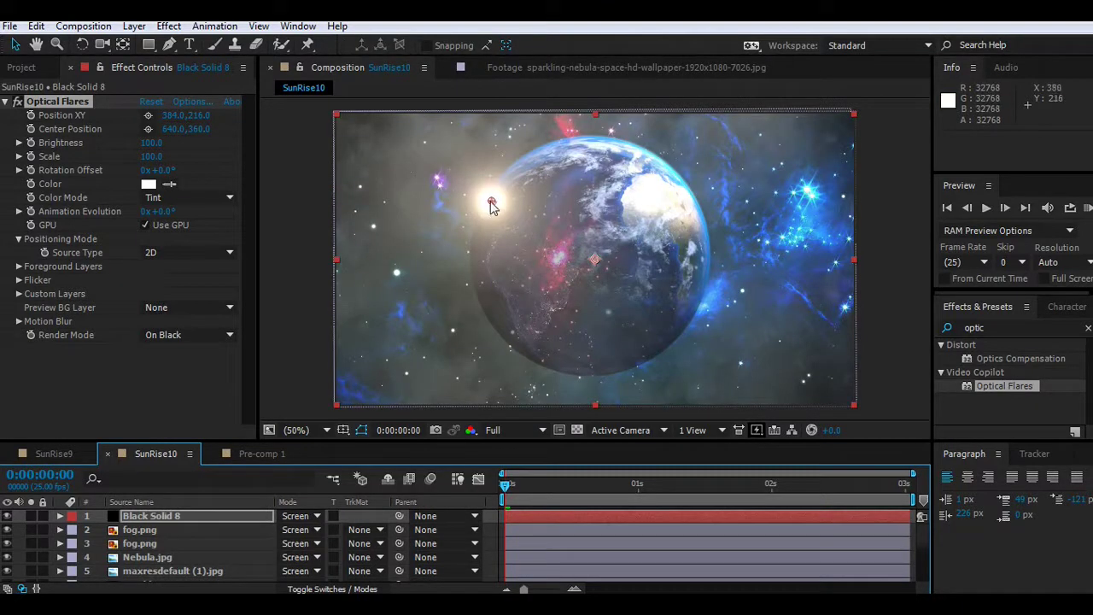
pyautogui.moveTo(491, 205); pyautogui.dragTo(833, 128)
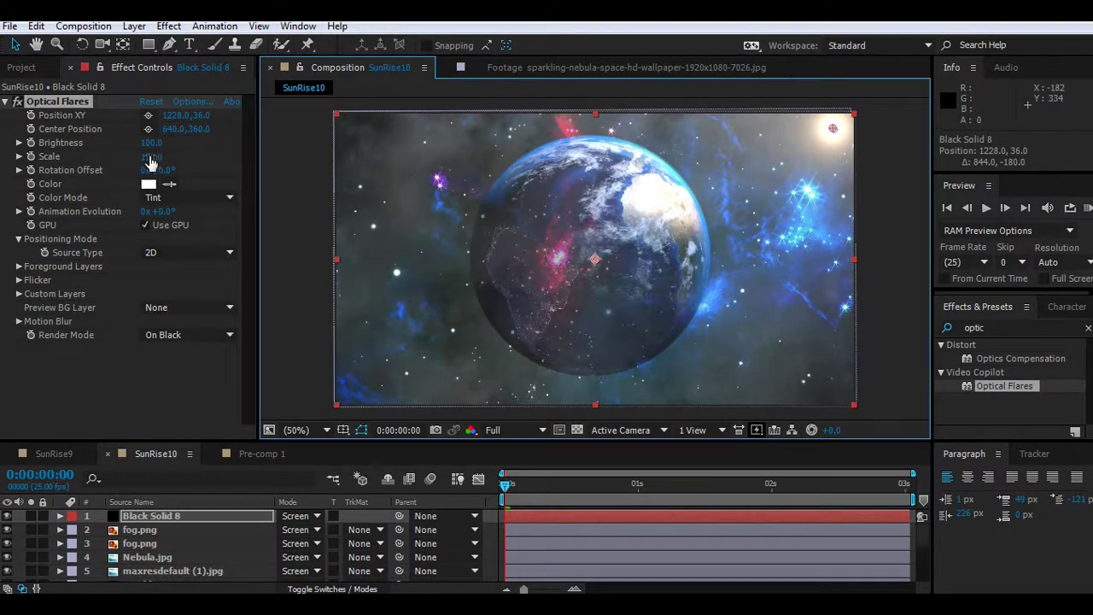
pyautogui.moveTo(150, 162); pyautogui.dragTo(162, 155)
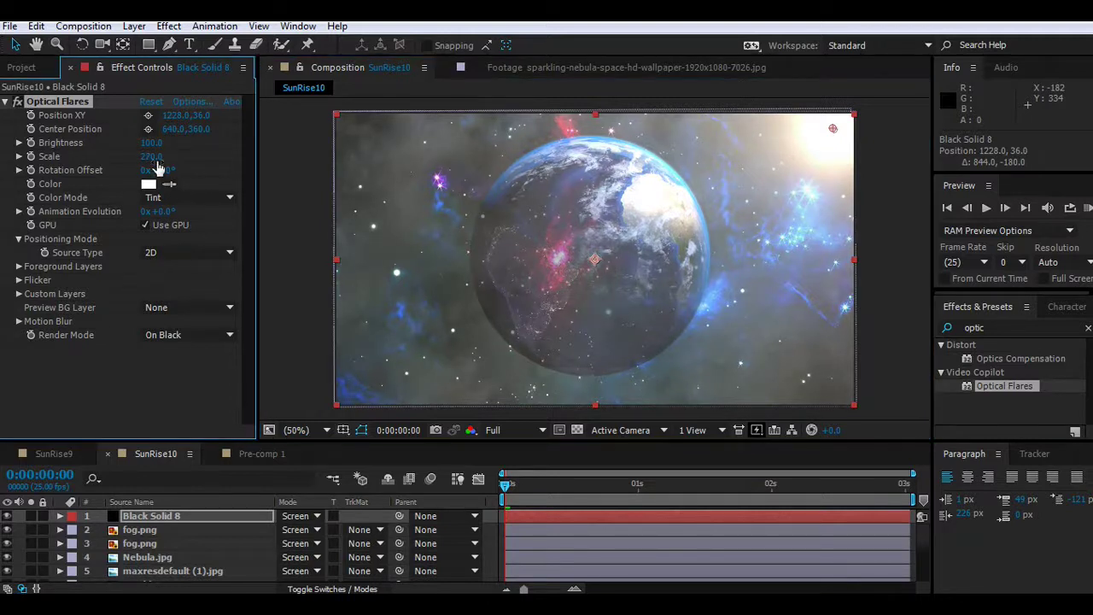
pyautogui.moveTo(155, 147); pyautogui.dragTo(154, 144)
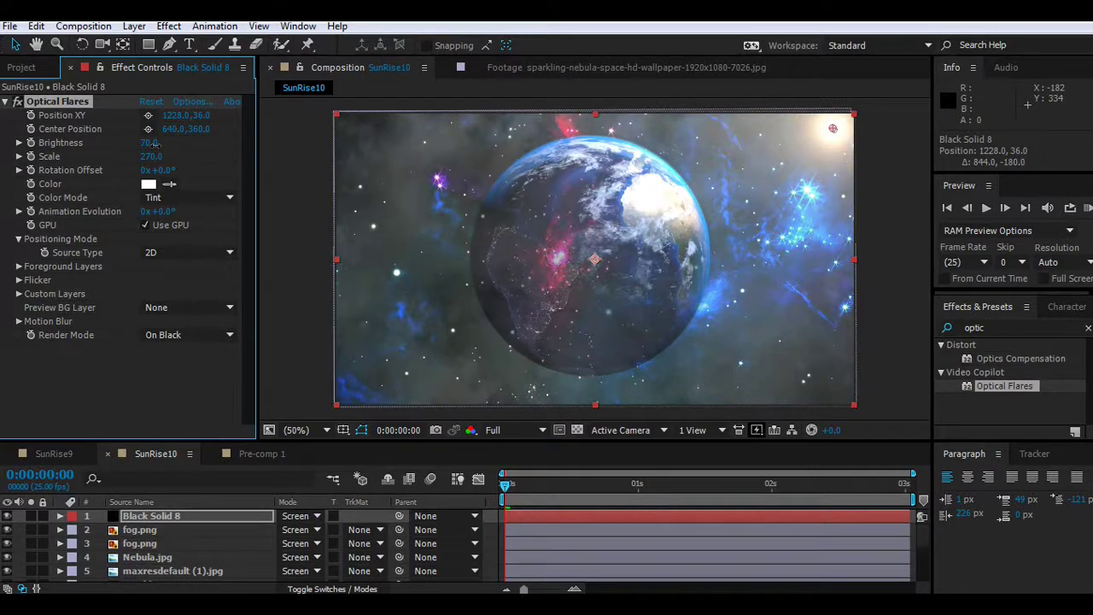
pyautogui.click(149, 518)
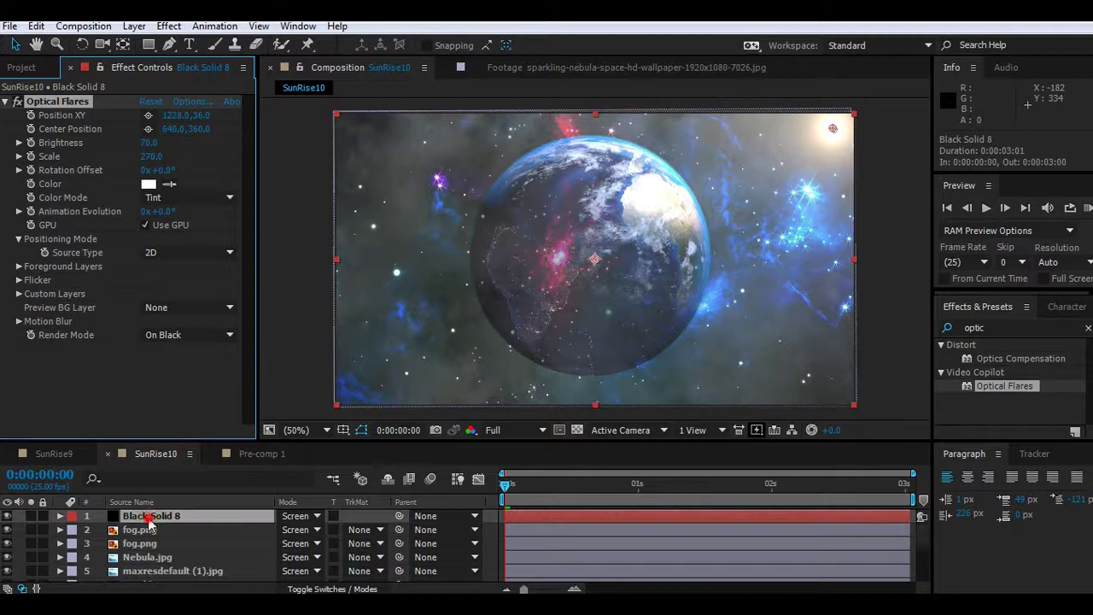
# Step: Create another new black solid layer on top of the stack
pyautogui.click(132, 27)
pyautogui.moveTo(205, 20)
pyautogui.click(510, 42)
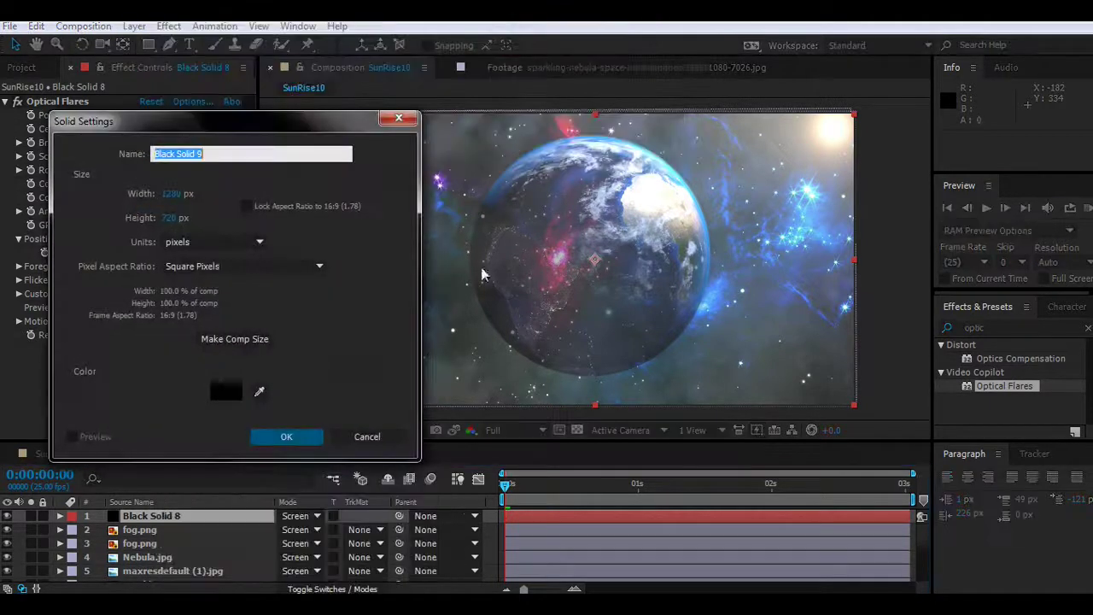
pyautogui.click(264, 433)
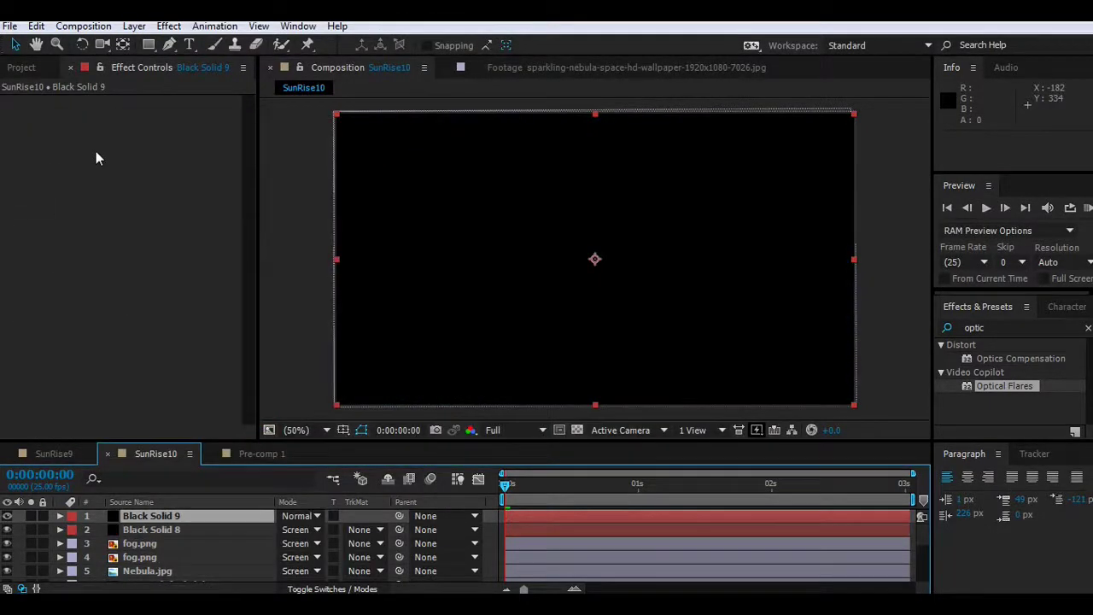
pyautogui.click(297, 442)
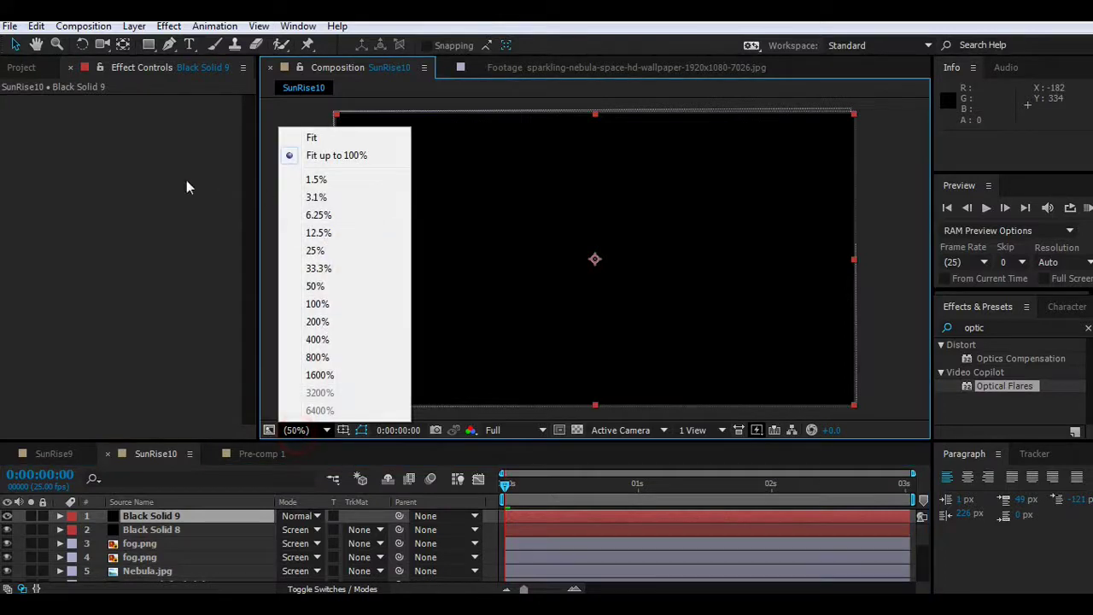
pyautogui.click(186, 180)
# Step: Add a rectangle mask to the solid and shrink it into a thin top bar
pyautogui.doubleClick(150, 45)
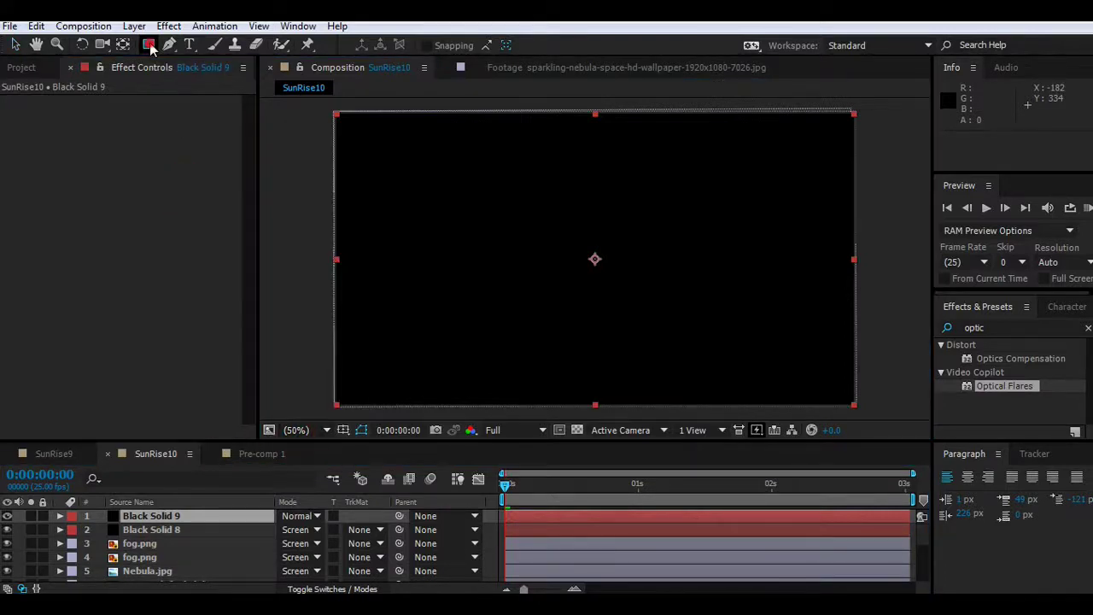
pyautogui.click(335, 408)
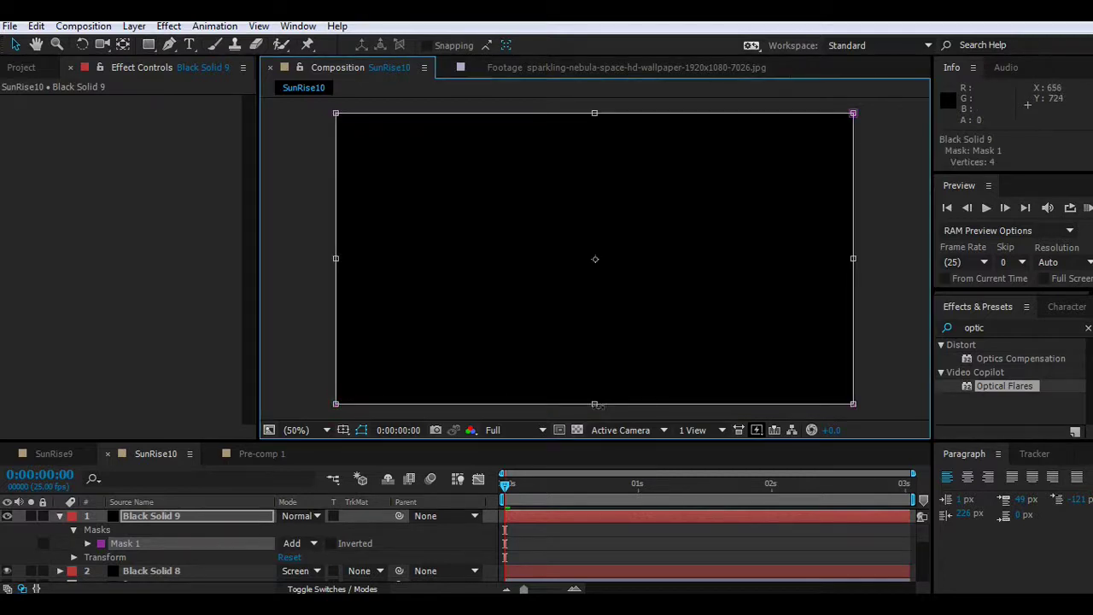
pyautogui.moveTo(595, 404); pyautogui.dragTo(590, 149)
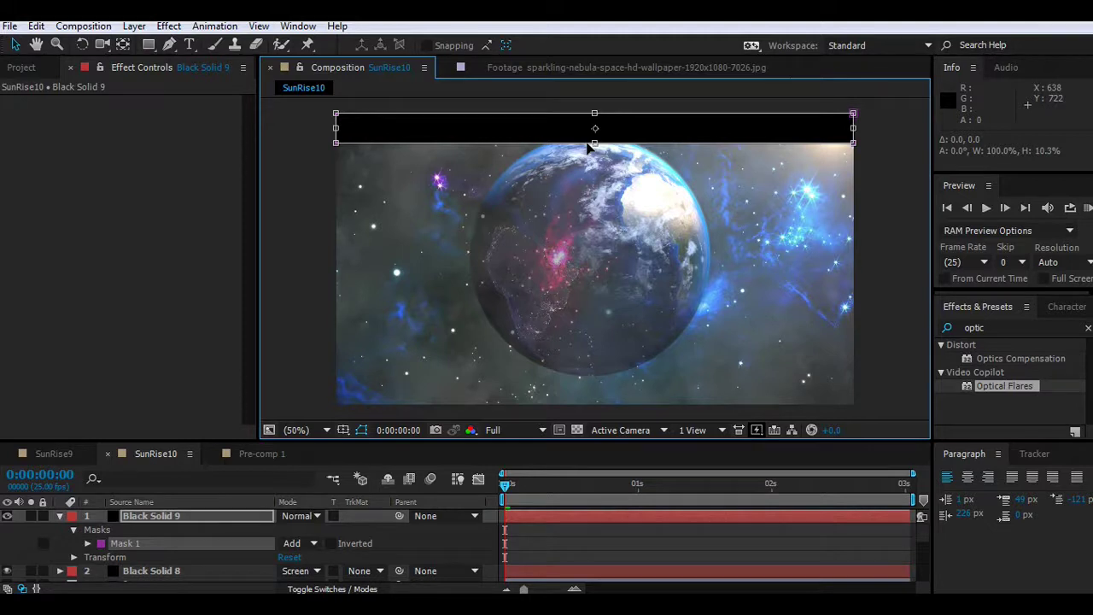
pyautogui.moveTo(587, 147); pyautogui.dragTo(586, 145)
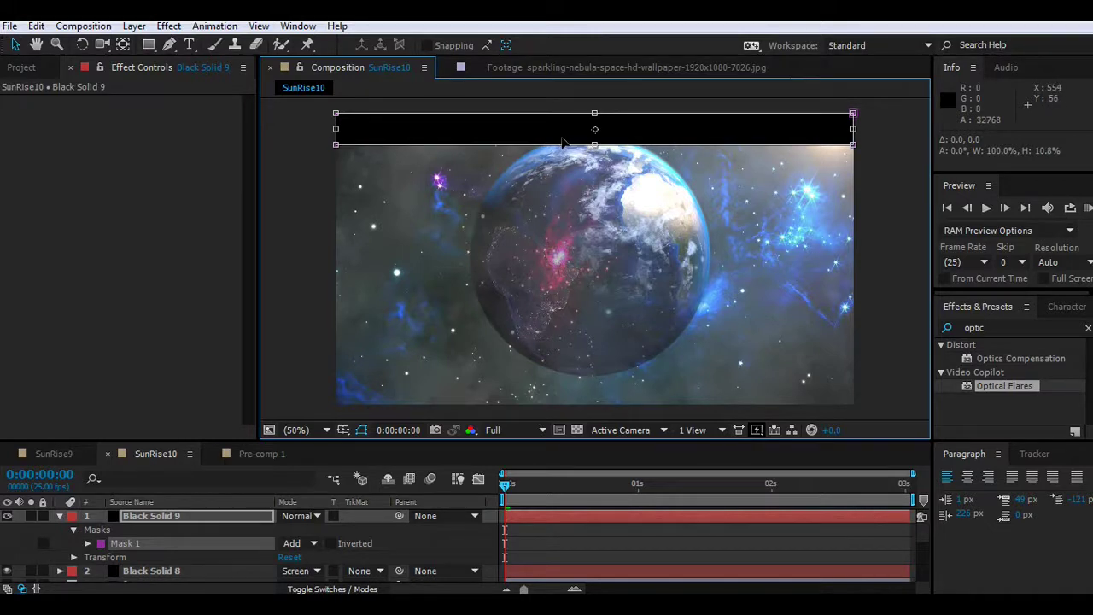
pyautogui.click(595, 143)
pyautogui.moveTo(595, 144); pyautogui.dragTo(595, 149)
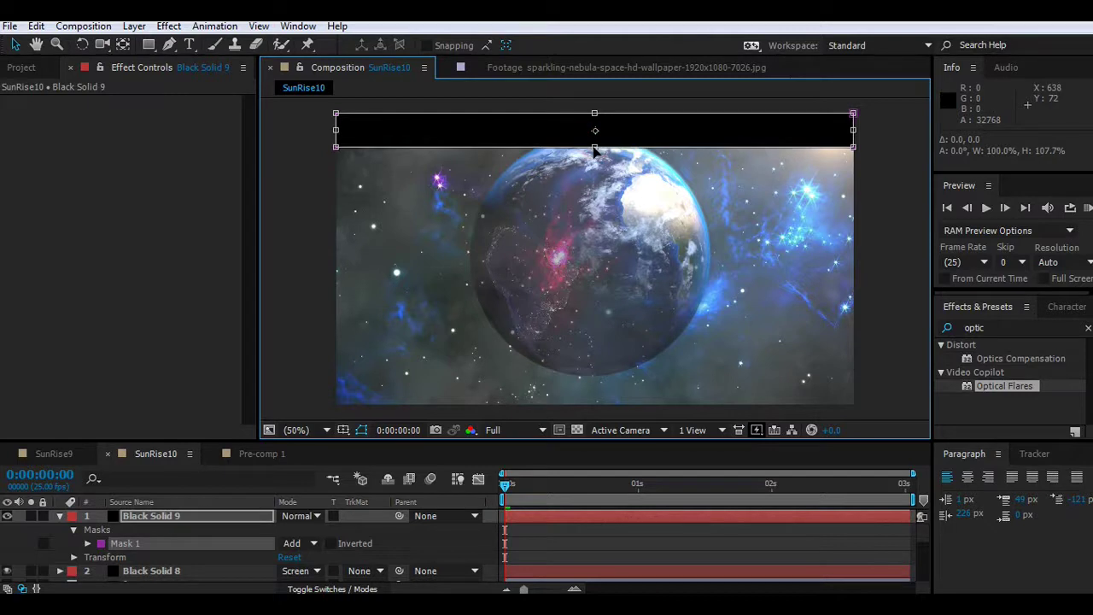
# Step: Duplicate Mask 1 and move the copy down to form the bottom bar
pyautogui.click(152, 548)
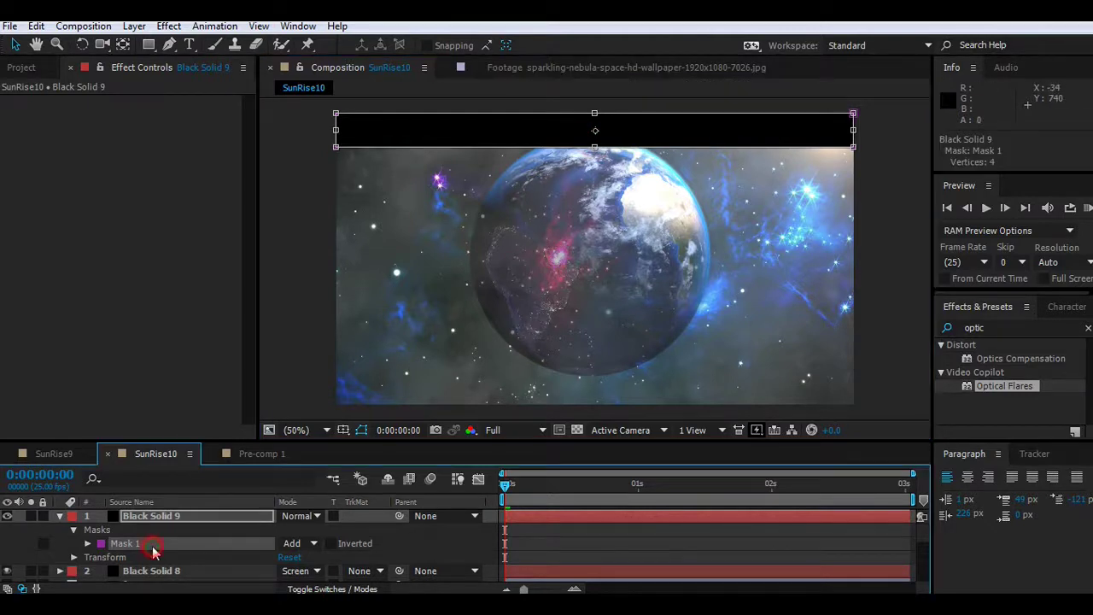
pyautogui.hotkey('ctrl', 'd')
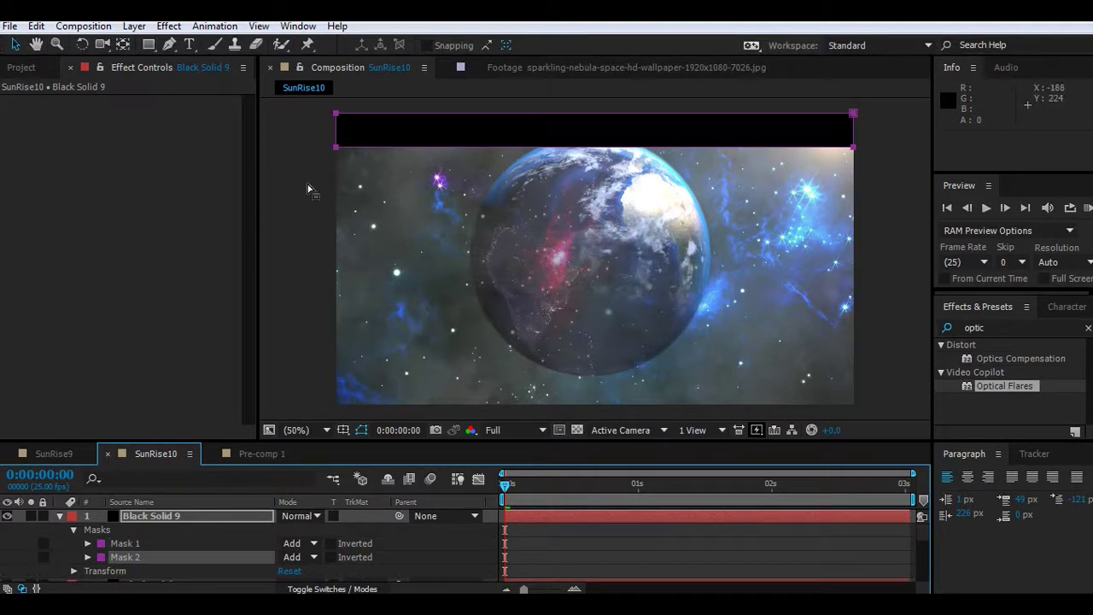
pyautogui.click(335, 117)
pyautogui.doubleClick(335, 116)
pyautogui.moveTo(529, 127)
pyautogui.mouseDown()
pyautogui.moveTo(532, 295)
pyautogui.moveTo(520, 329)
pyautogui.moveTo(532, 392)
pyautogui.mouseUp()
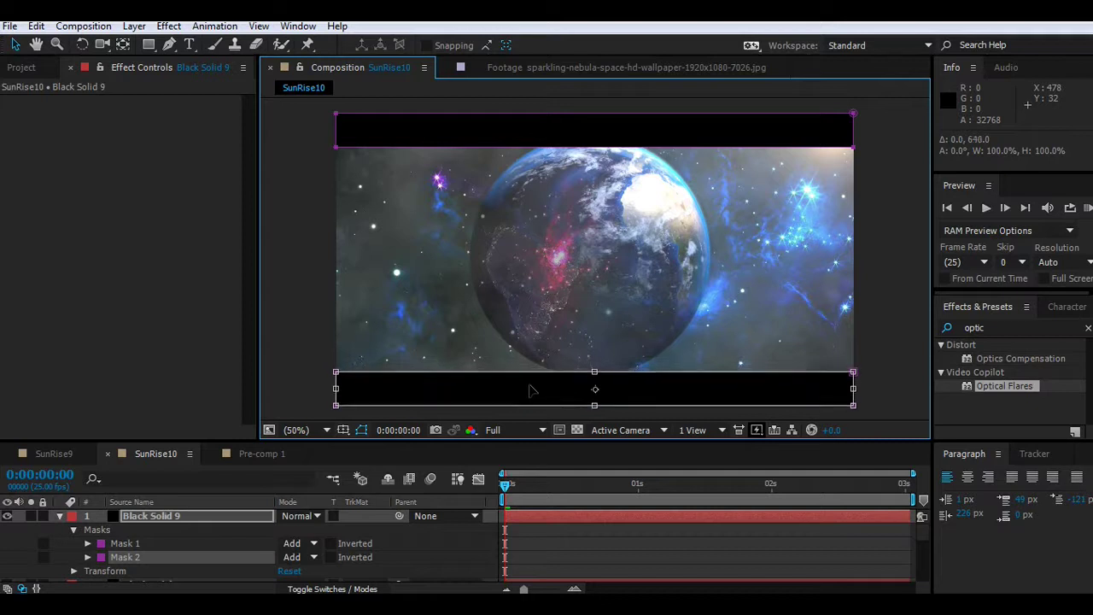
# Step: Extend both letterbox bars past the left and right frame edges
pyautogui.click(336, 391)
pyautogui.moveTo(336, 391); pyautogui.dragTo(335, 393)
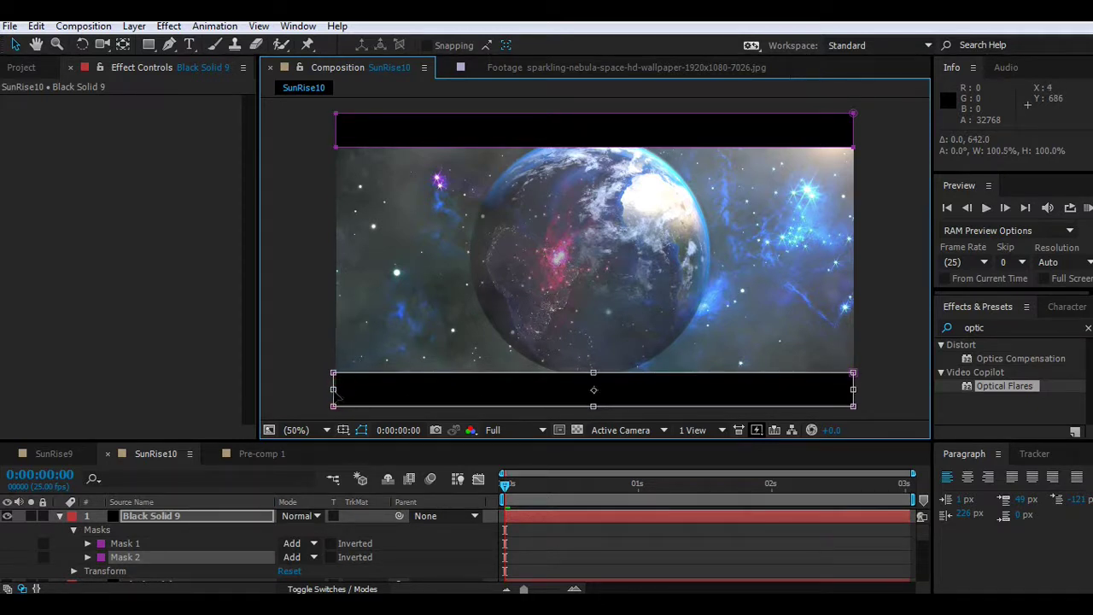
pyautogui.click(854, 391)
pyautogui.moveTo(853, 391); pyautogui.dragTo(856, 392)
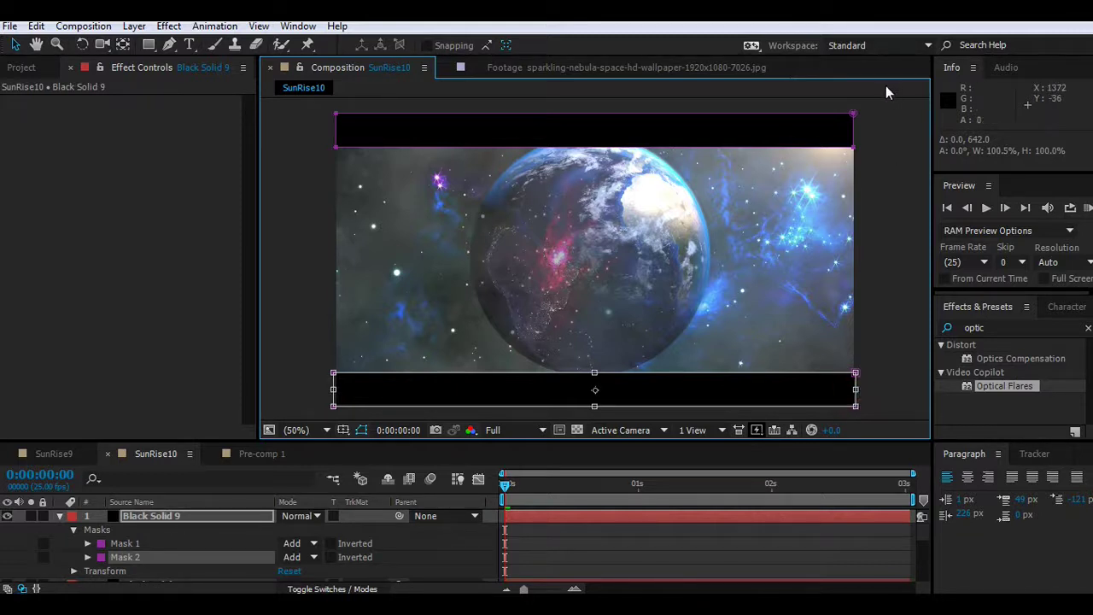
pyautogui.click(852, 114)
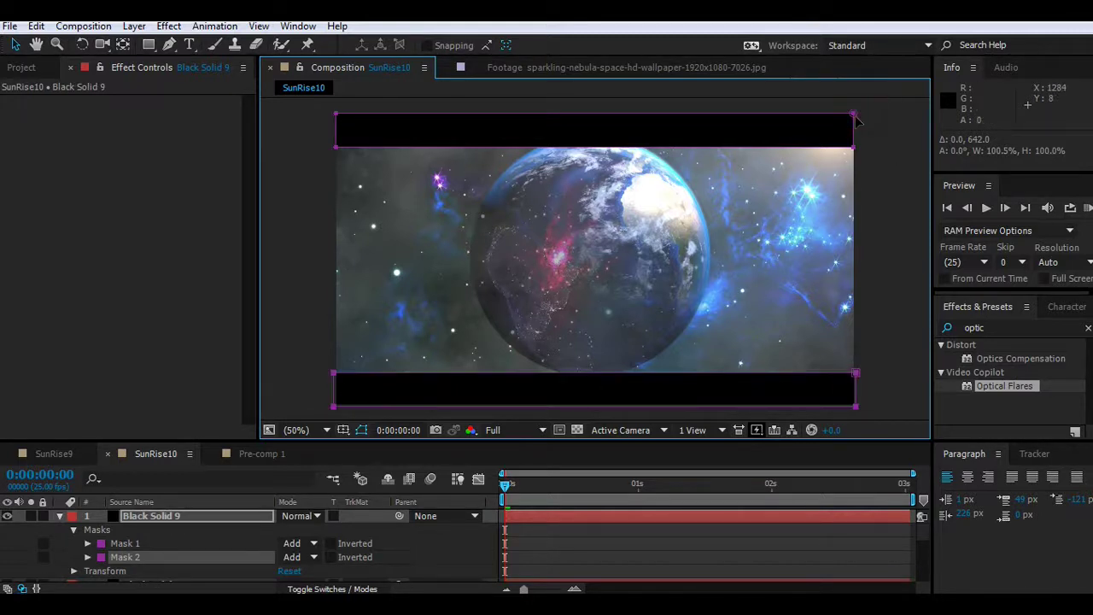
pyautogui.click(854, 116)
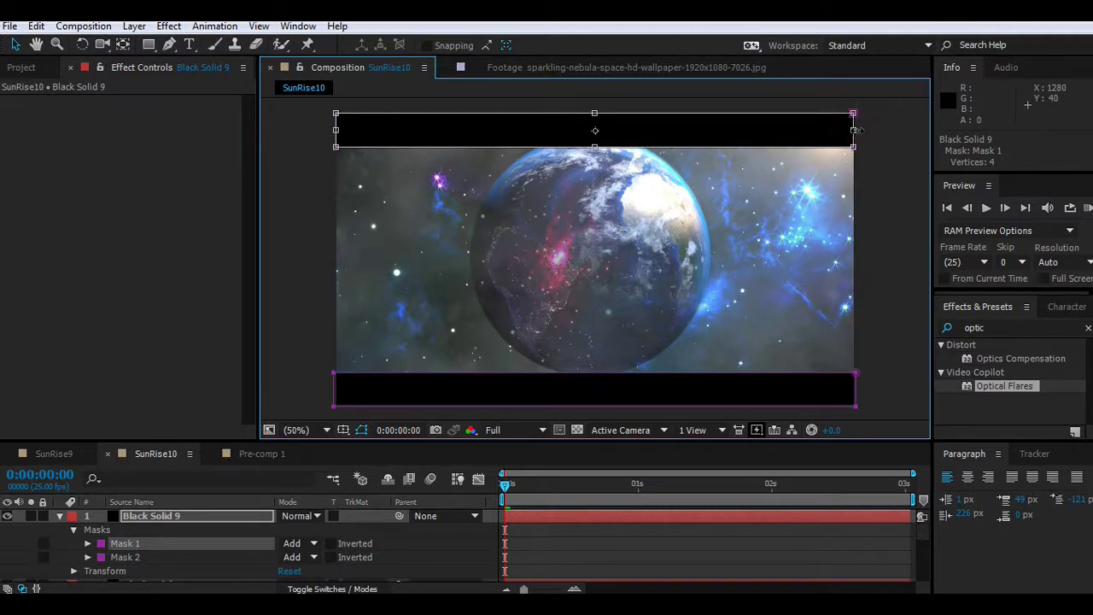
pyautogui.moveTo(856, 130); pyautogui.dragTo(860, 130)
pyautogui.click(334, 132)
pyautogui.moveTo(334, 132); pyautogui.dragTo(329, 131)
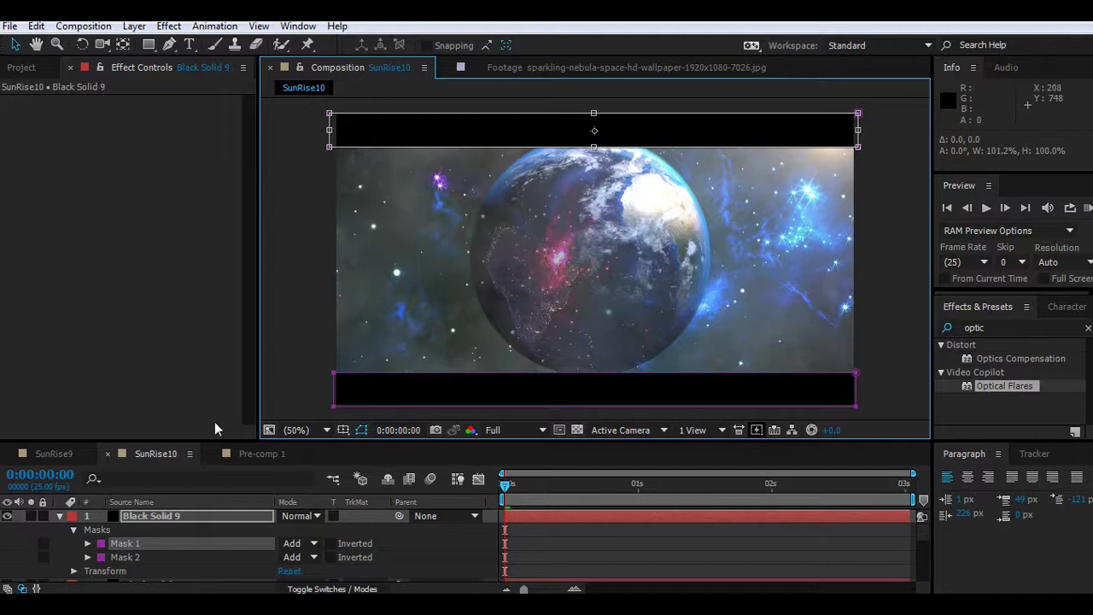
pyautogui.click(60, 516)
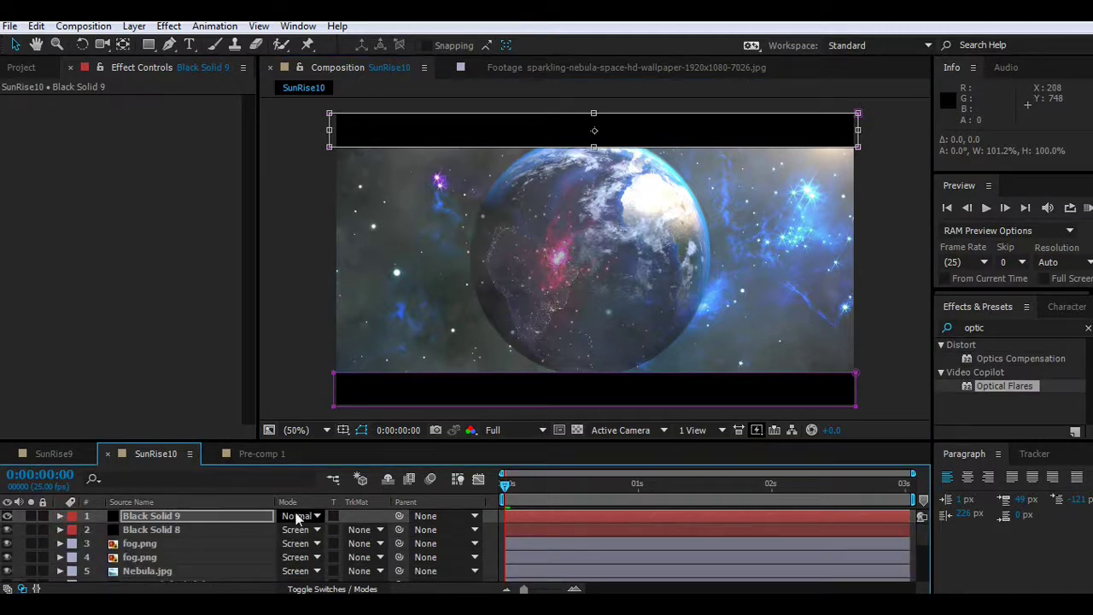
# Step: Hide layer handles, lock the letterbox layer, and close Pre-comp 1 back to SunRise10
pyautogui.click(364, 434)
pyautogui.click(362, 431)
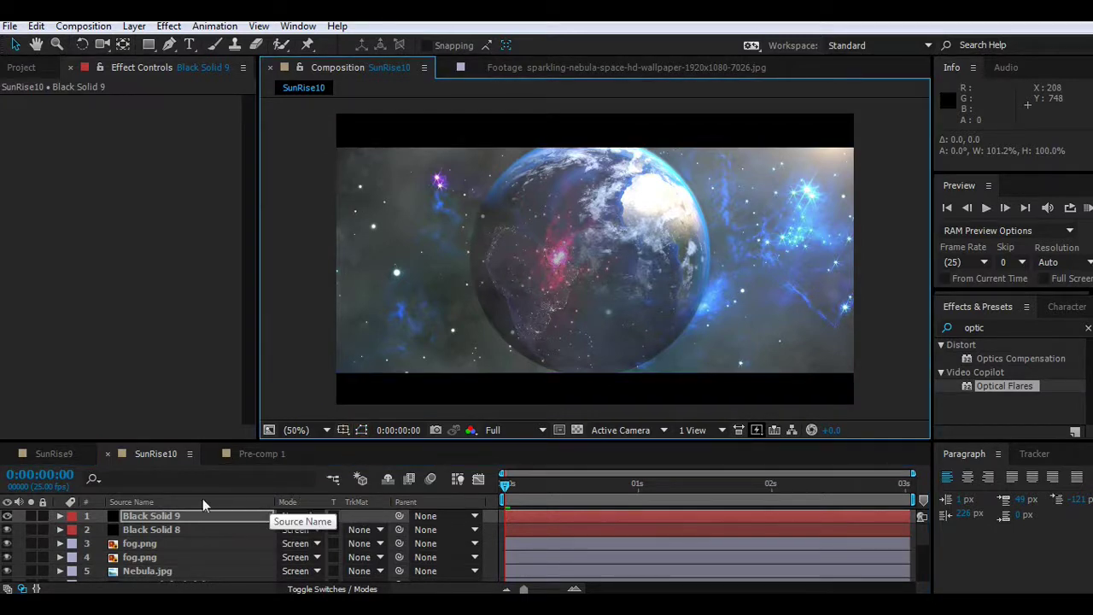
pyautogui.click(43, 516)
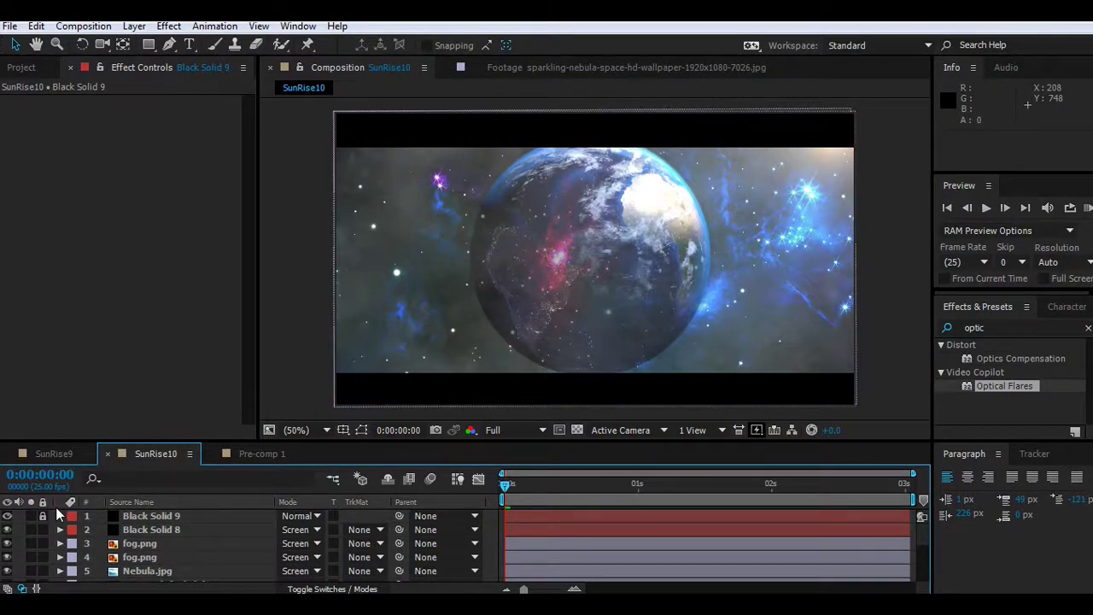
pyautogui.click(243, 453)
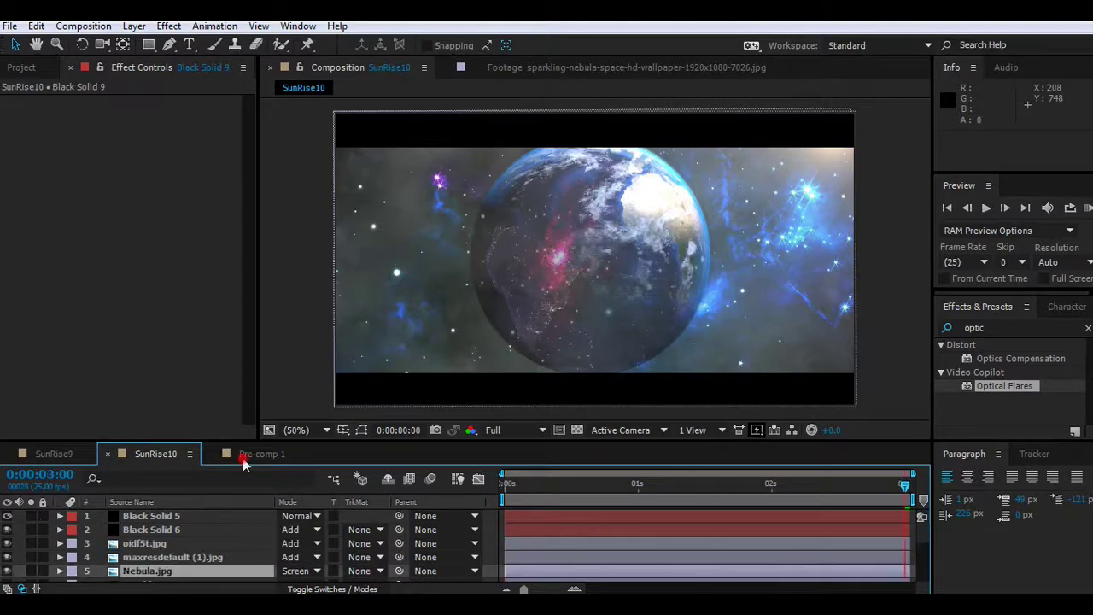
pyautogui.click(212, 454)
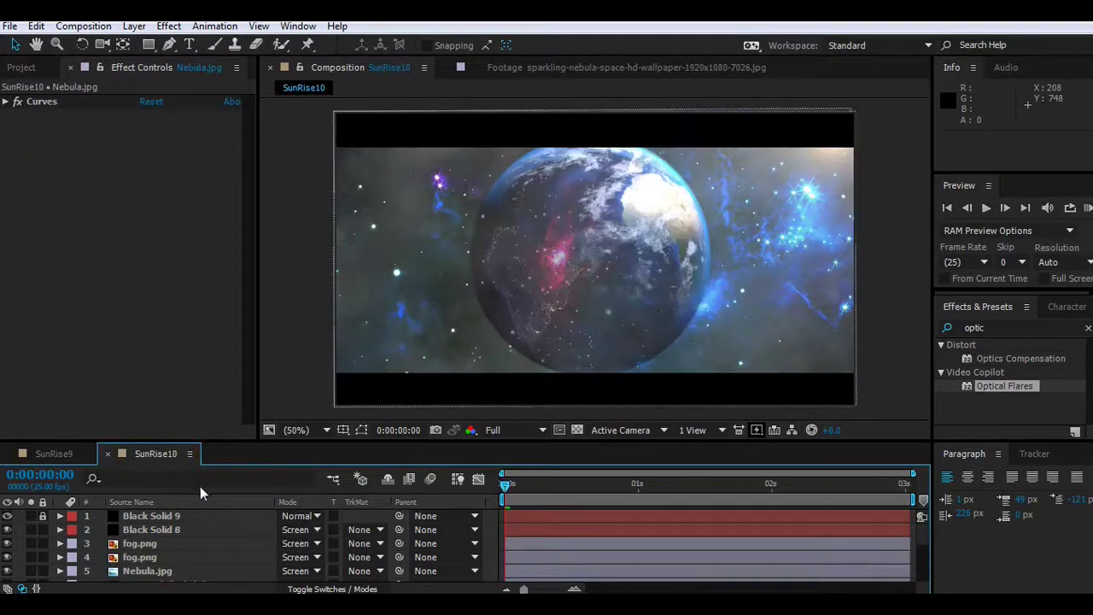
# Step: Select Black Solid 8, then pick oidf5t.jpg in the Project panel
pyautogui.click(142, 530)
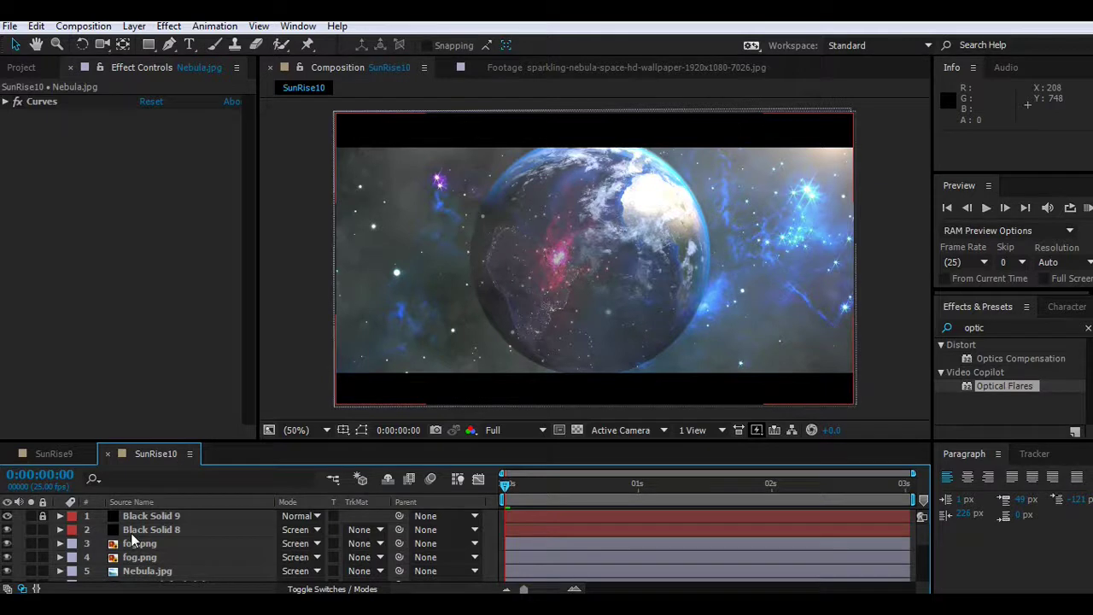
pyautogui.click(131, 533)
pyautogui.click(28, 68)
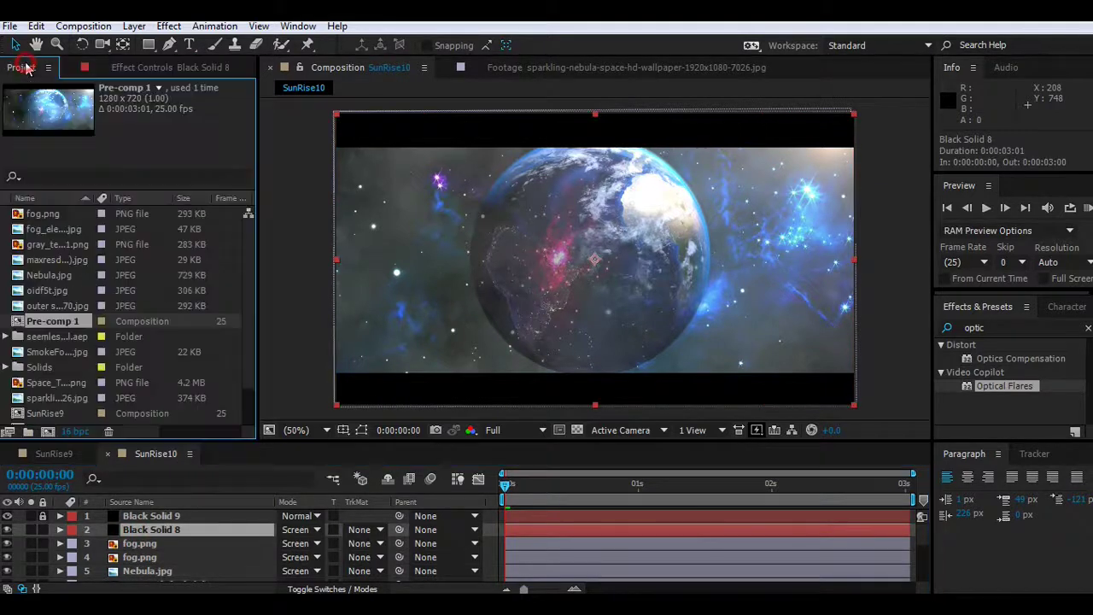
pyautogui.click(10, 27)
pyautogui.moveTo(135, 26)
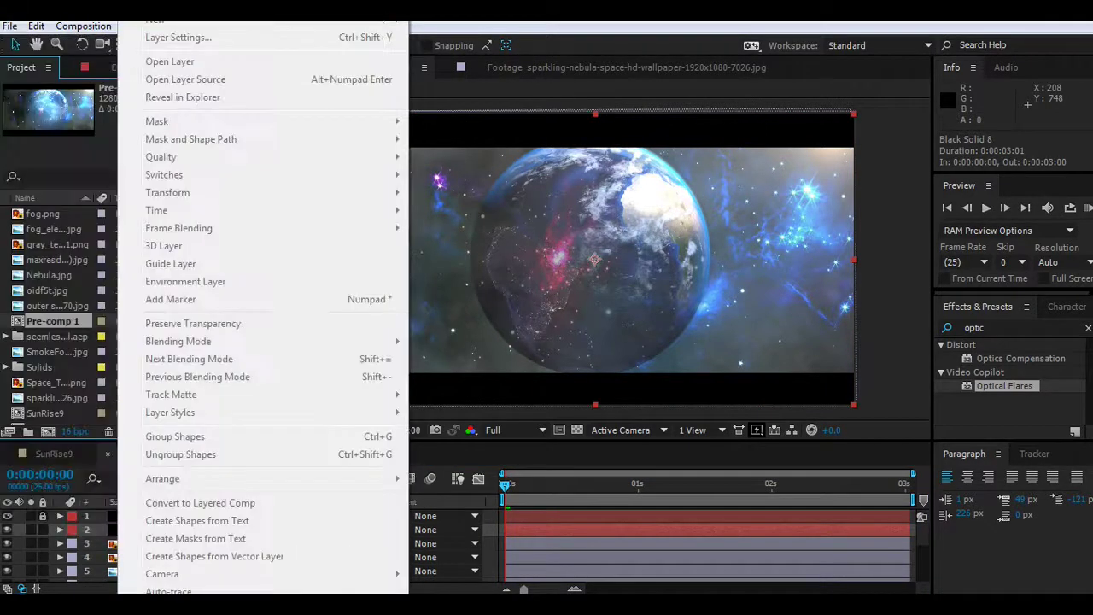
pyautogui.click(538, 79)
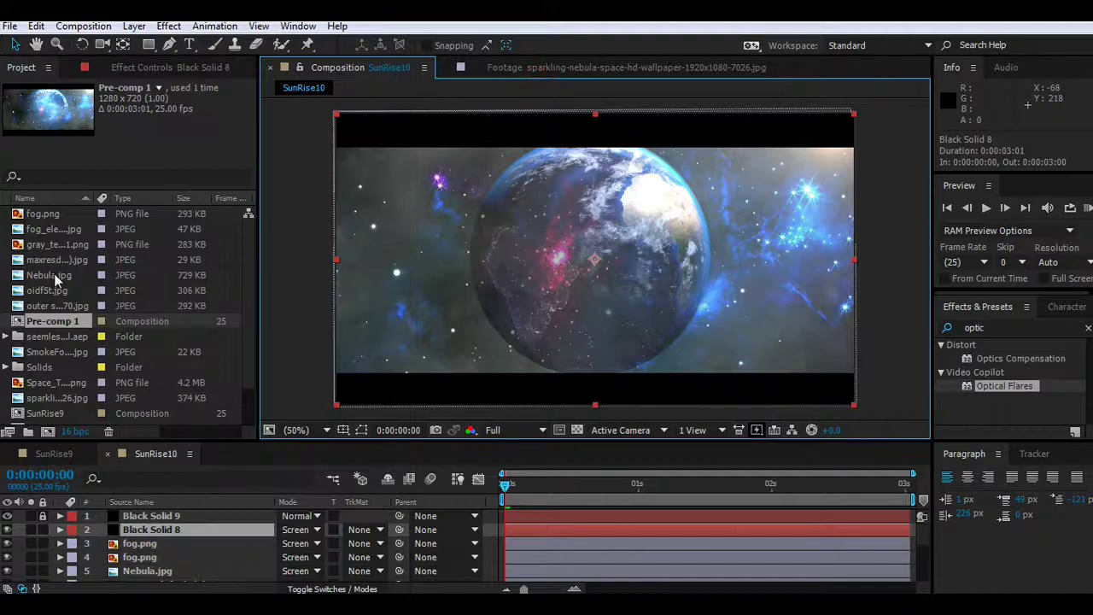
pyautogui.click(52, 292)
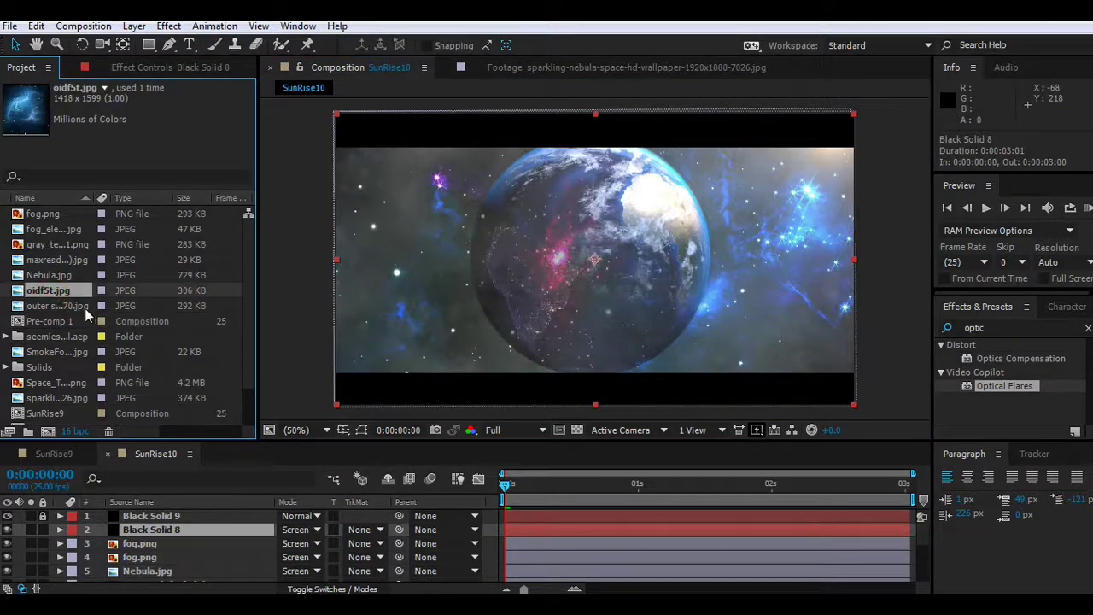
# Step: Place oidf5t.jpg below Black Solid 8 and scale it to about 47% by 57%
pyautogui.moveTo(59, 289); pyautogui.dragTo(180, 533)
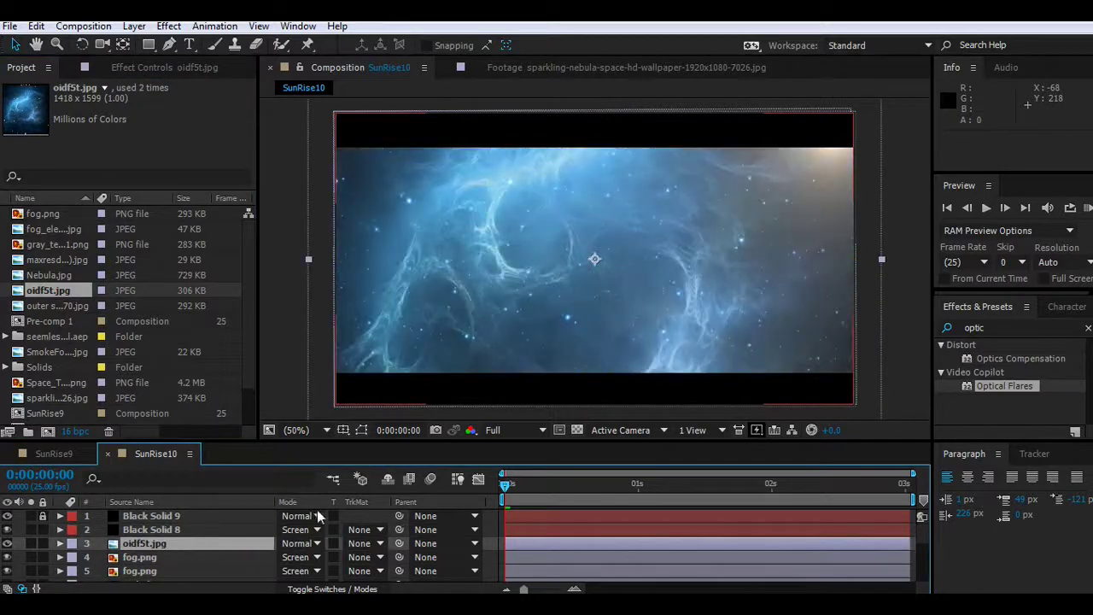
pyautogui.press(',')
pyautogui.press(',')
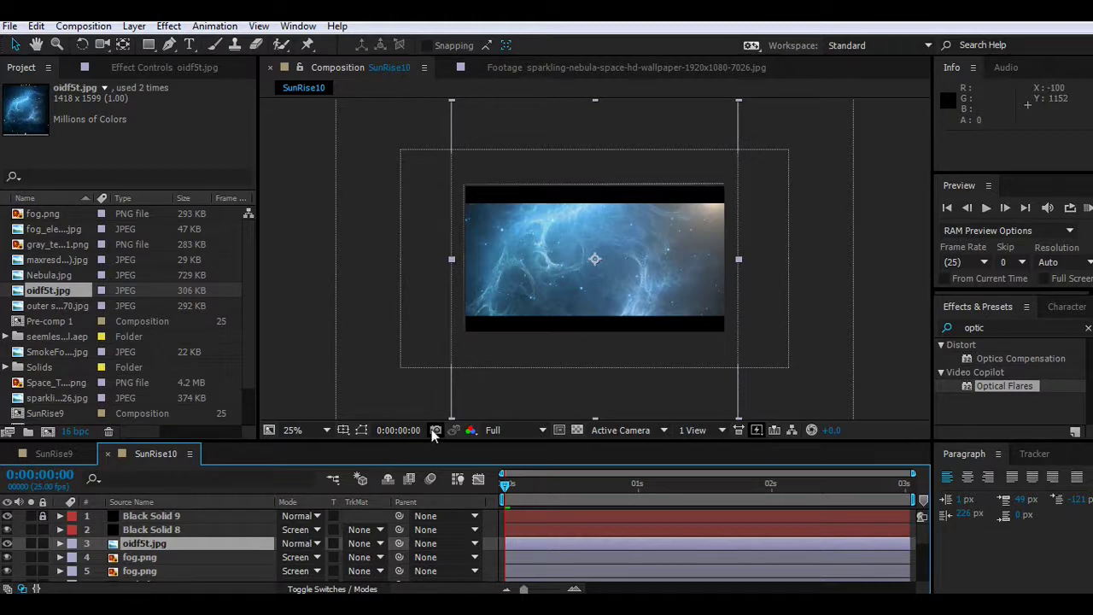
pyautogui.moveTo(451, 419); pyautogui.dragTo(528, 351)
# Step: Reset the viewer to Fit up to 100% and switch to the Ellipse tool
pyautogui.click(299, 430)
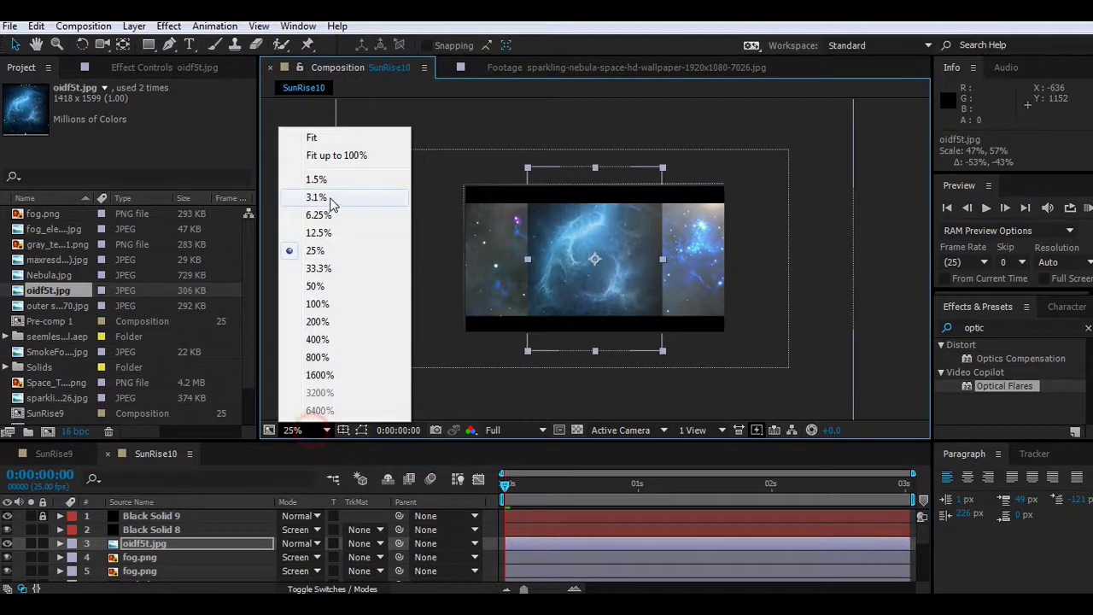
pyautogui.click(323, 159)
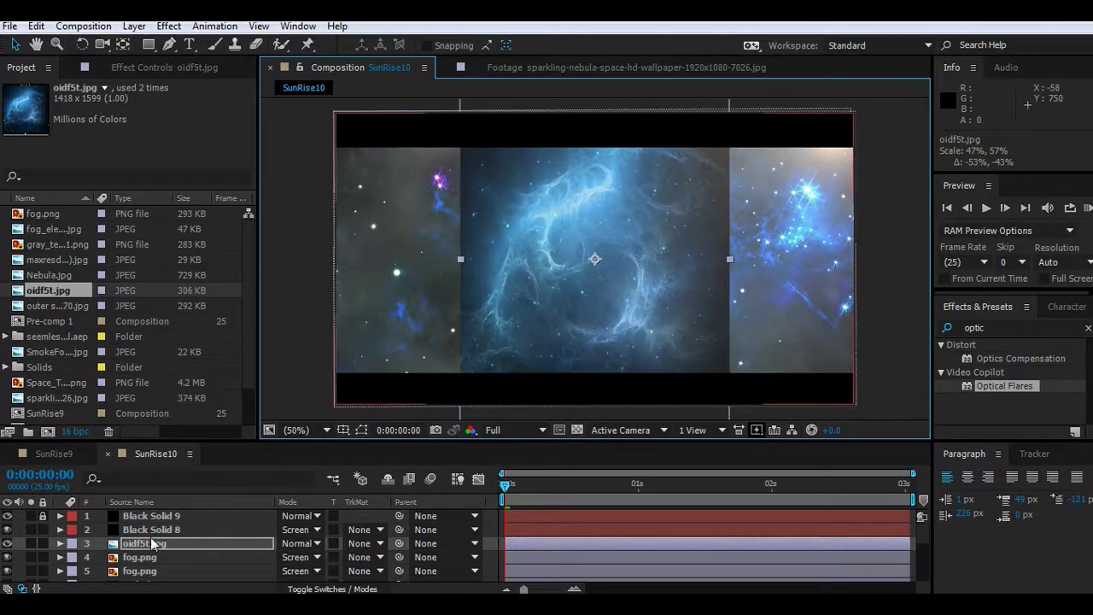
pyautogui.click(150, 45)
pyautogui.click(208, 77)
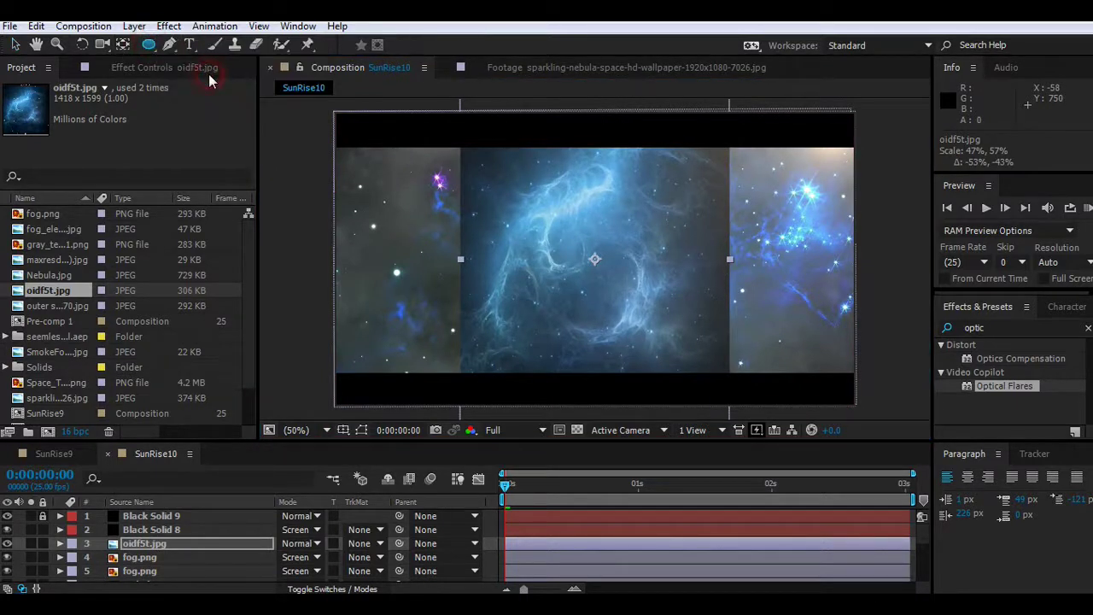
# Step: Add an elliptical mask to oidf5t.jpg and squash it top and bottom into a rounder shape
pyautogui.doubleClick(150, 44)
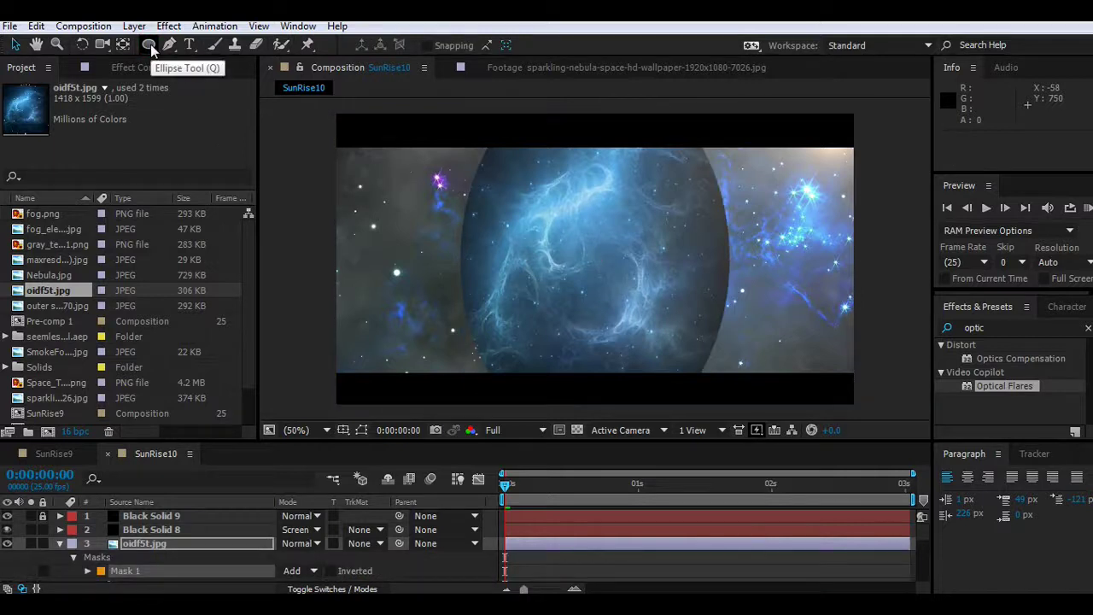
pyautogui.click(362, 429)
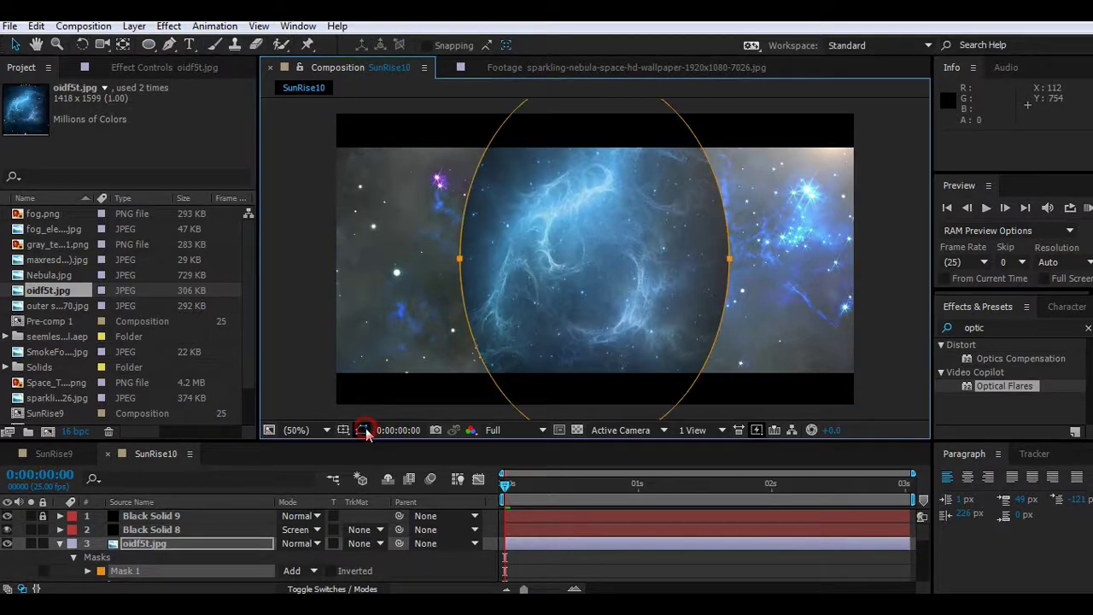
pyautogui.press(',')
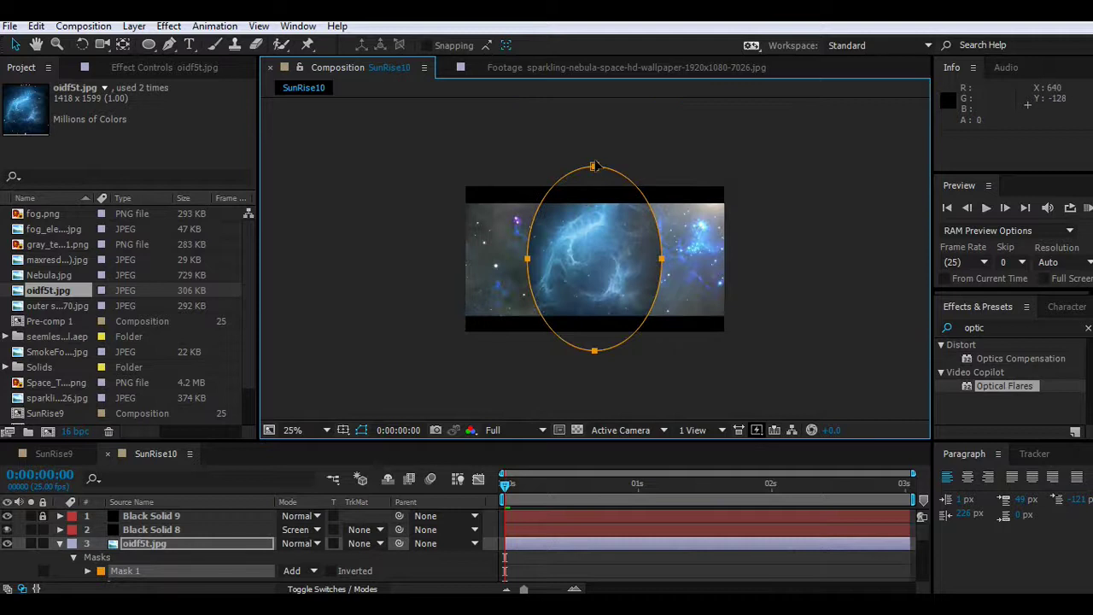
pyautogui.doubleClick(594, 167)
pyautogui.moveTo(662, 167); pyautogui.dragTo(660, 202)
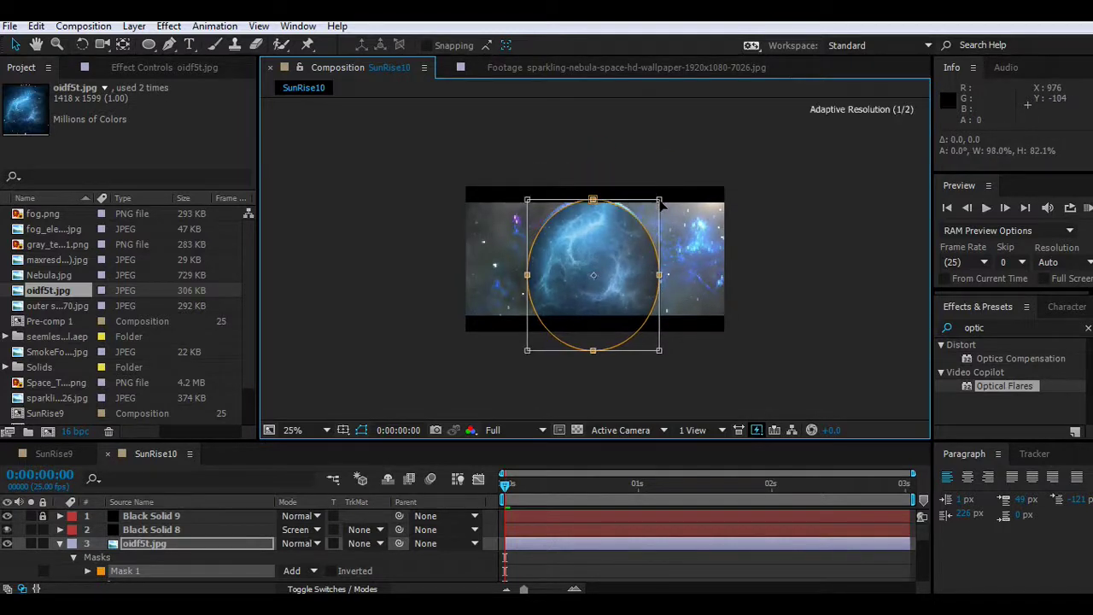
pyautogui.press('.')
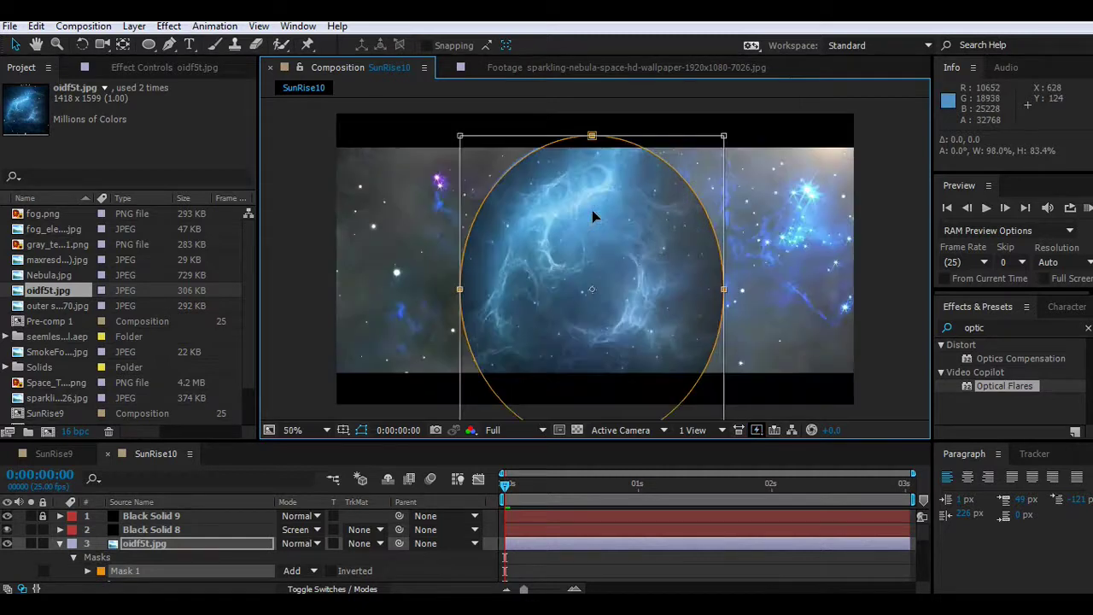
pyautogui.click(299, 430)
pyautogui.click(337, 156)
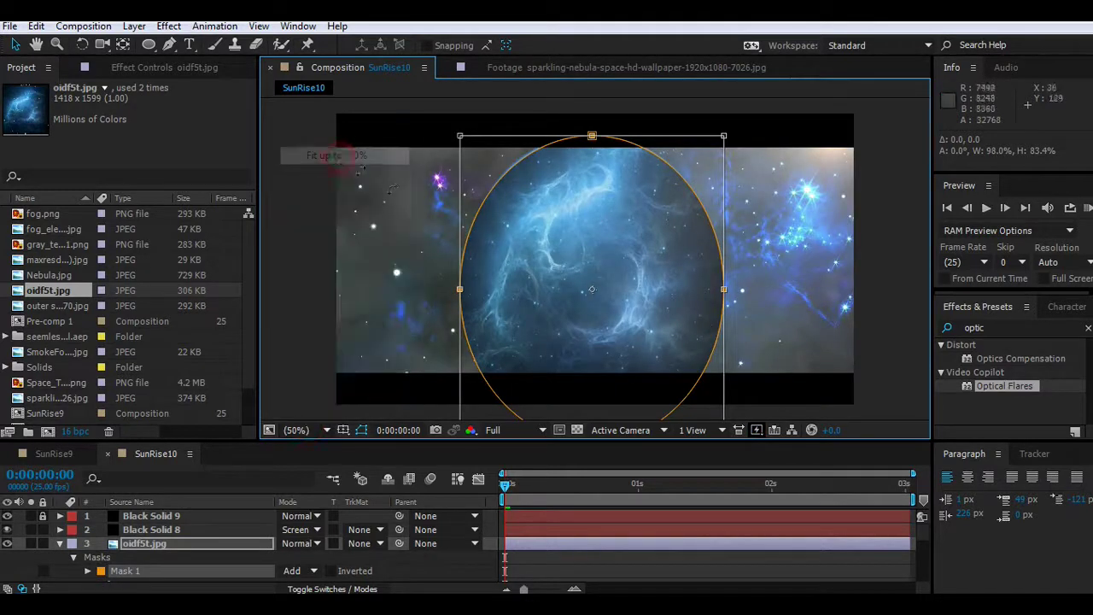
pyautogui.press(',')
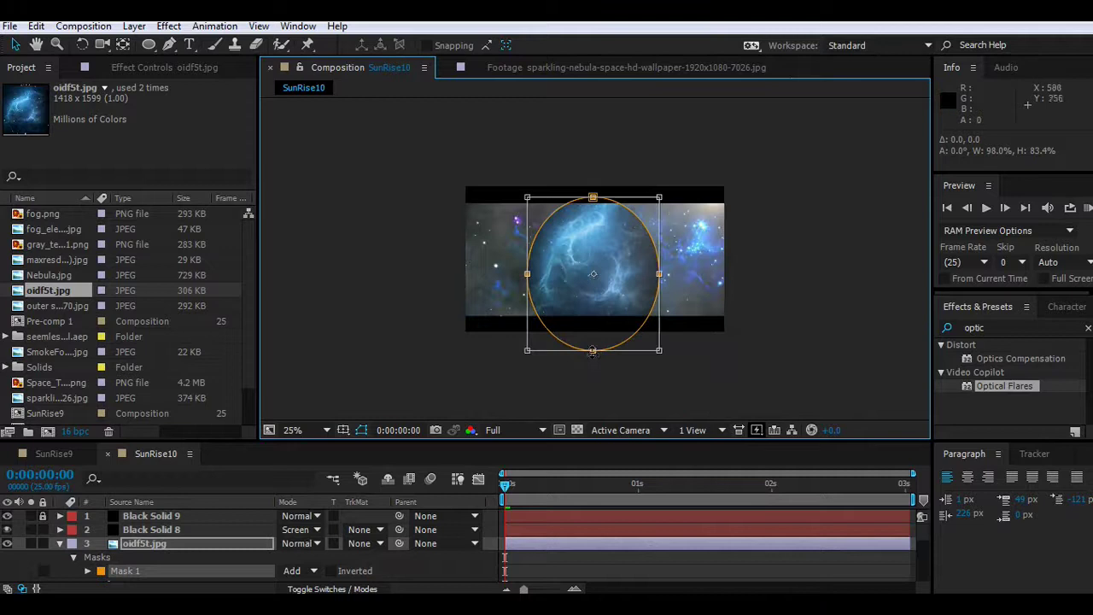
pyautogui.moveTo(659, 350)
pyautogui.mouseDown()
pyautogui.moveTo(661, 302)
pyautogui.moveTo(658, 319)
pyautogui.mouseUp()
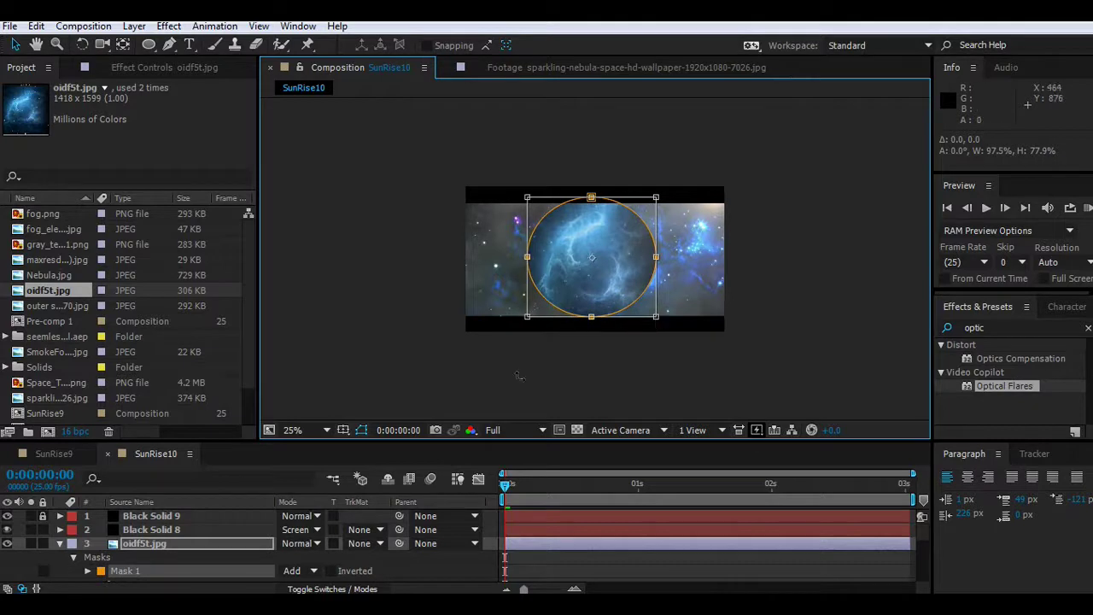
# Step: Fine-tune the masked nebula's size and width from its corner handles into a round disc
pyautogui.click(290, 432)
pyautogui.click(341, 154)
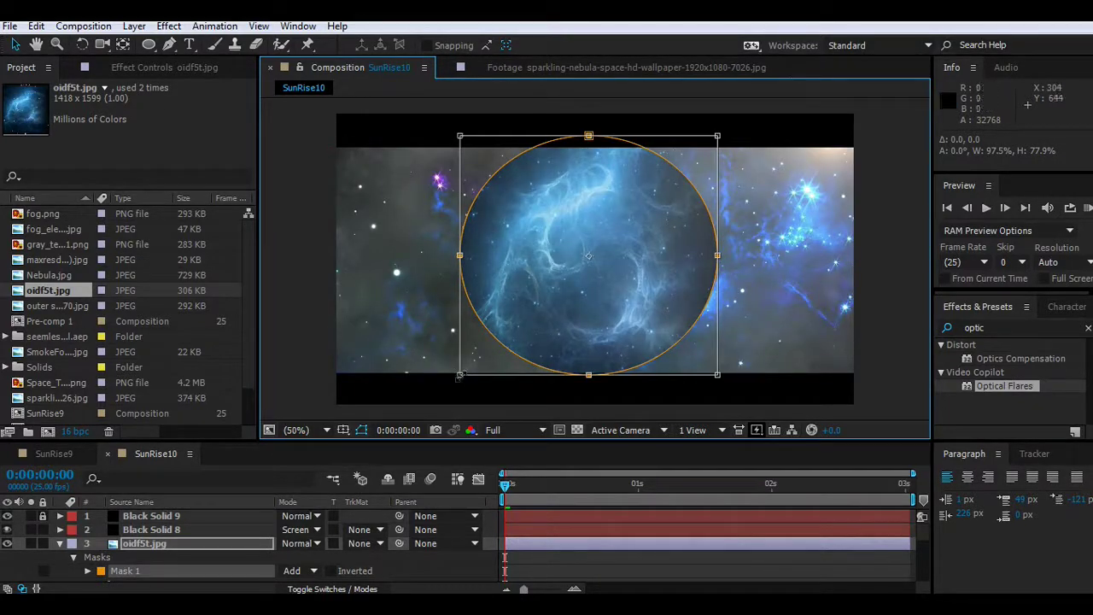
pyautogui.moveTo(460, 376); pyautogui.dragTo(472, 375)
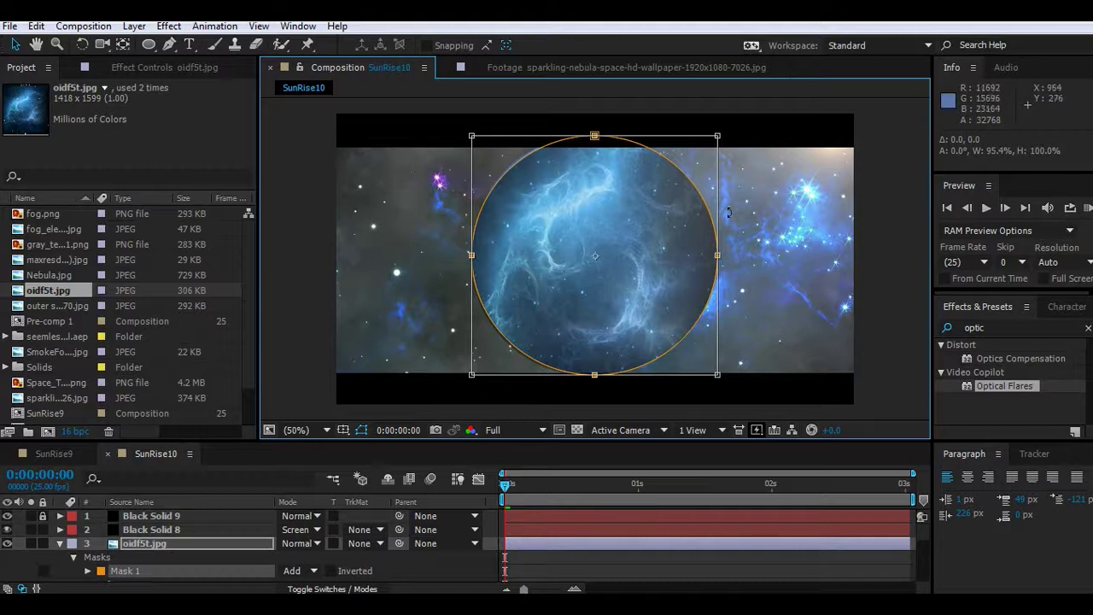
pyautogui.moveTo(717, 136); pyautogui.dragTo(714, 139)
pyautogui.moveTo(472, 138); pyautogui.dragTo(467, 134)
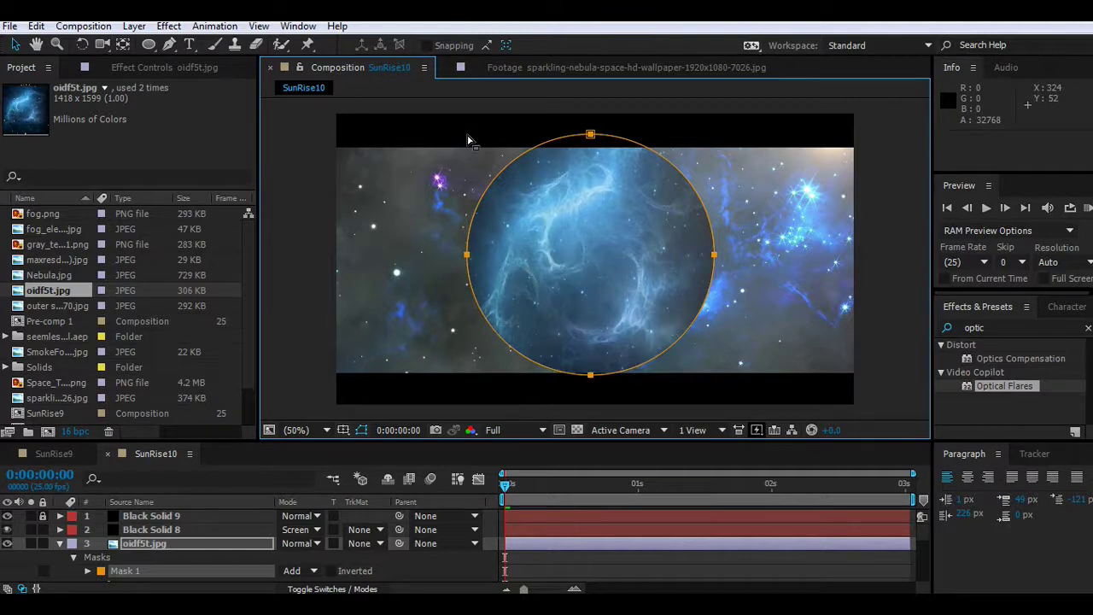
# Step: Give Mask 1 on the nebula disc a 130-pixel feather and -44 pixel expansion
pyautogui.click(361, 429)
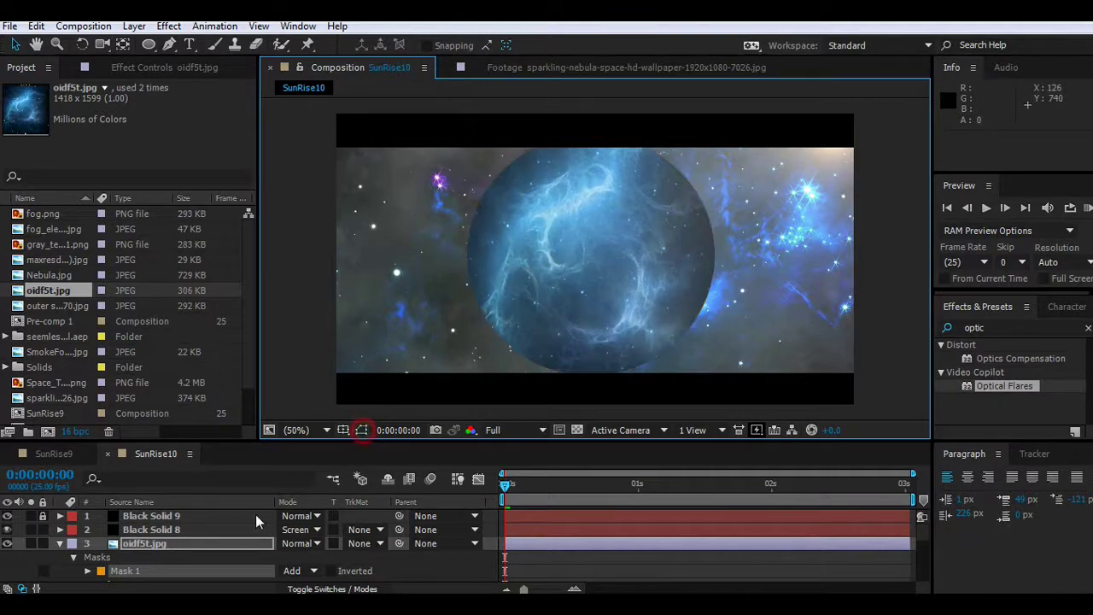
pyautogui.click(87, 570)
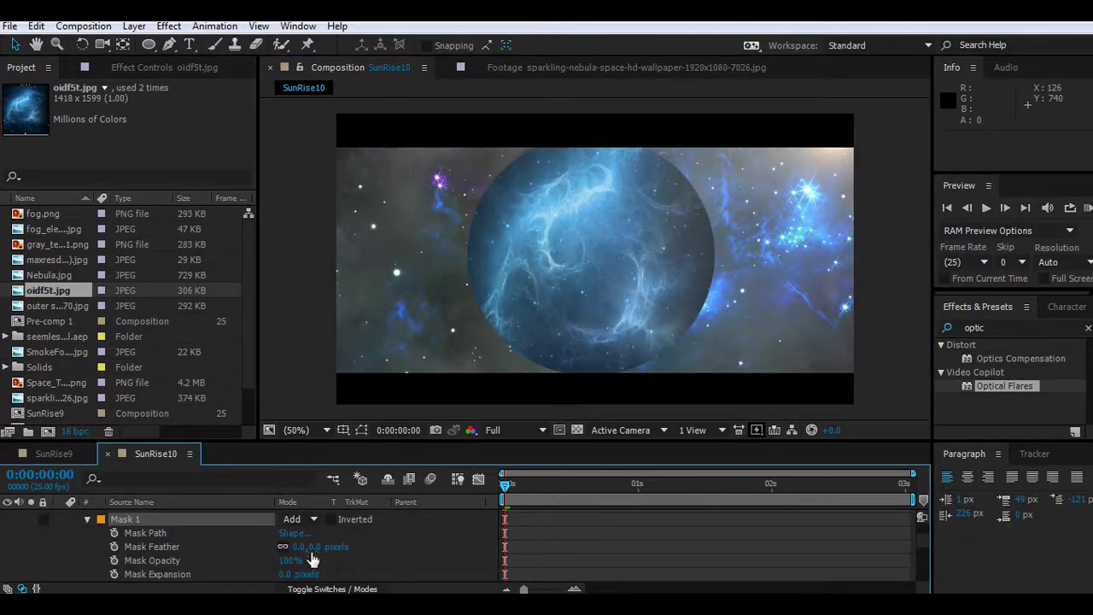
pyautogui.moveTo(309, 547); pyautogui.dragTo(449, 548)
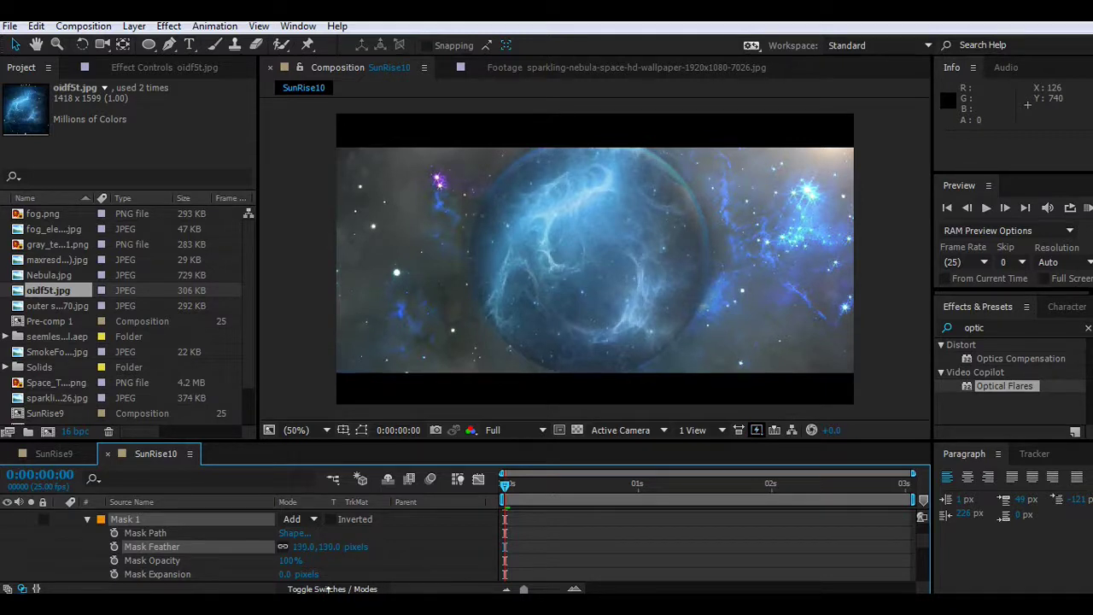
pyautogui.moveTo(282, 574); pyautogui.dragTo(242, 572)
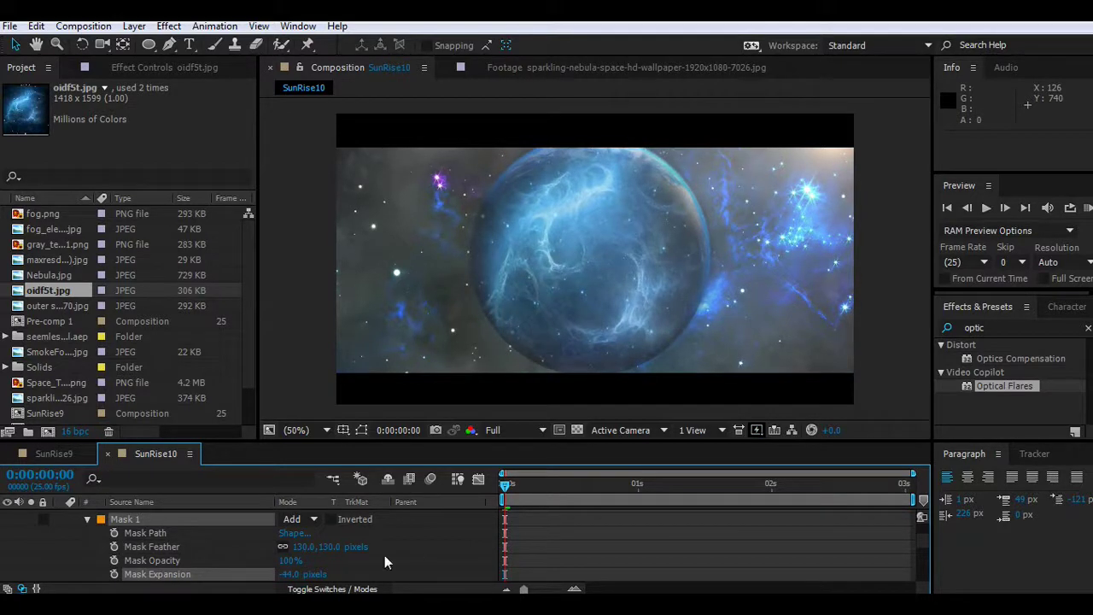
# Step: Set the oidf5t.jpg nebula layer's blend mode to Screen after trying Add
pyautogui.scroll(3, 228, 559)
pyautogui.click(297, 532)
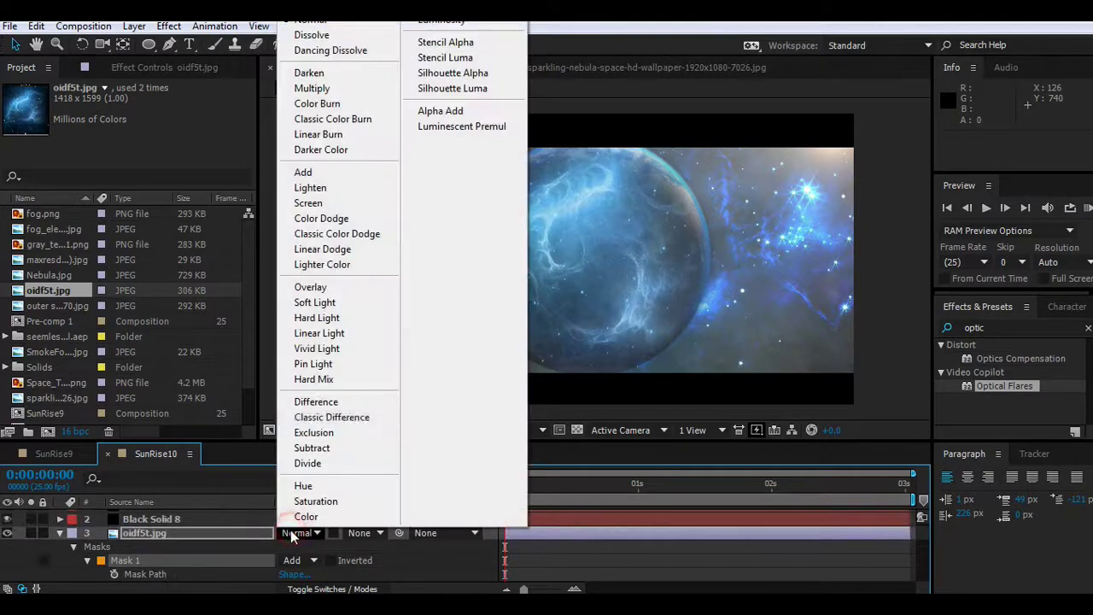
pyautogui.click(327, 173)
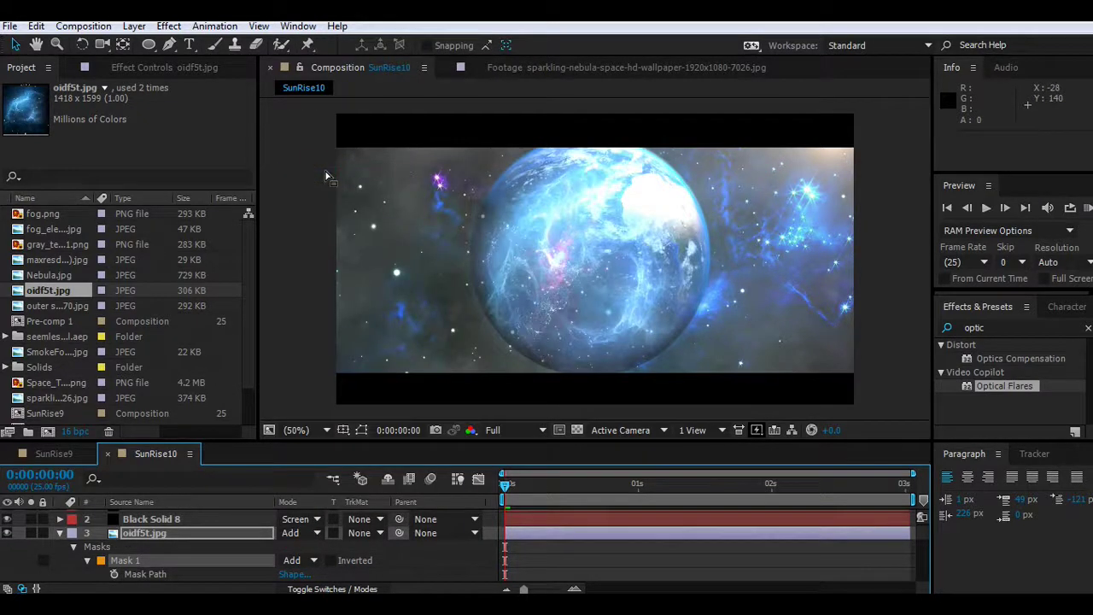
pyautogui.click(296, 535)
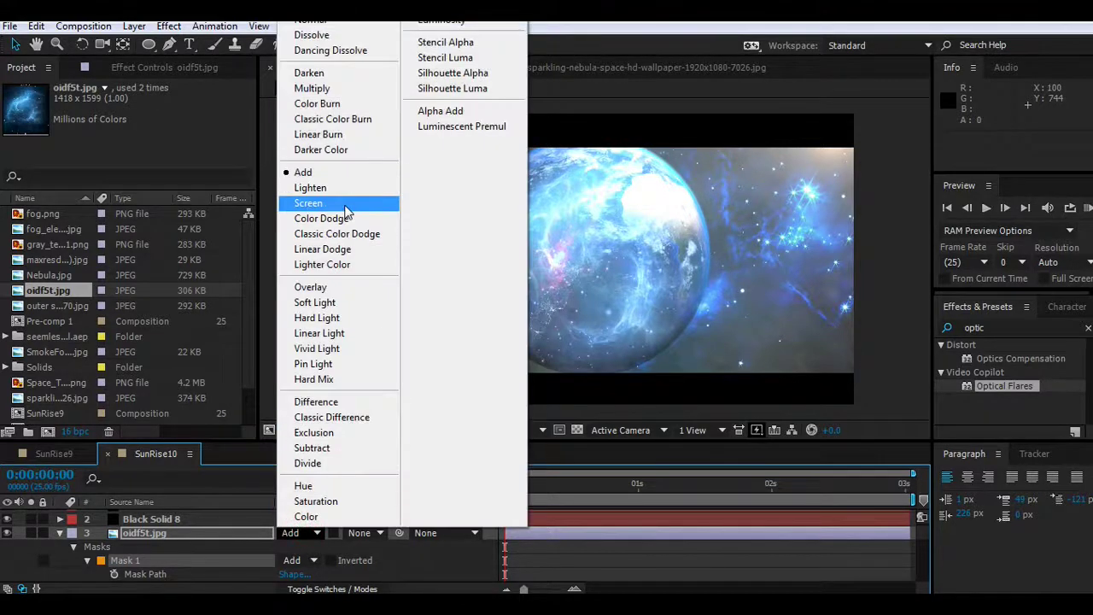
pyautogui.click(345, 207)
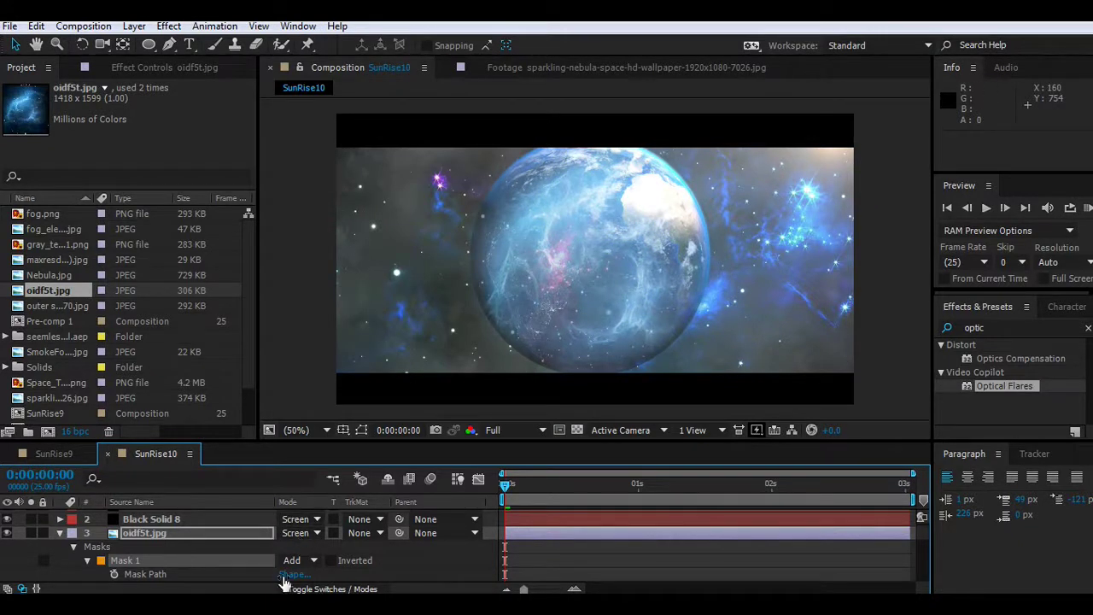
# Step: Reduce the Earth mask feather from about 130 to 29 pixels
pyautogui.scroll(-2, 295, 572)
pyautogui.scroll(1, 303, 559)
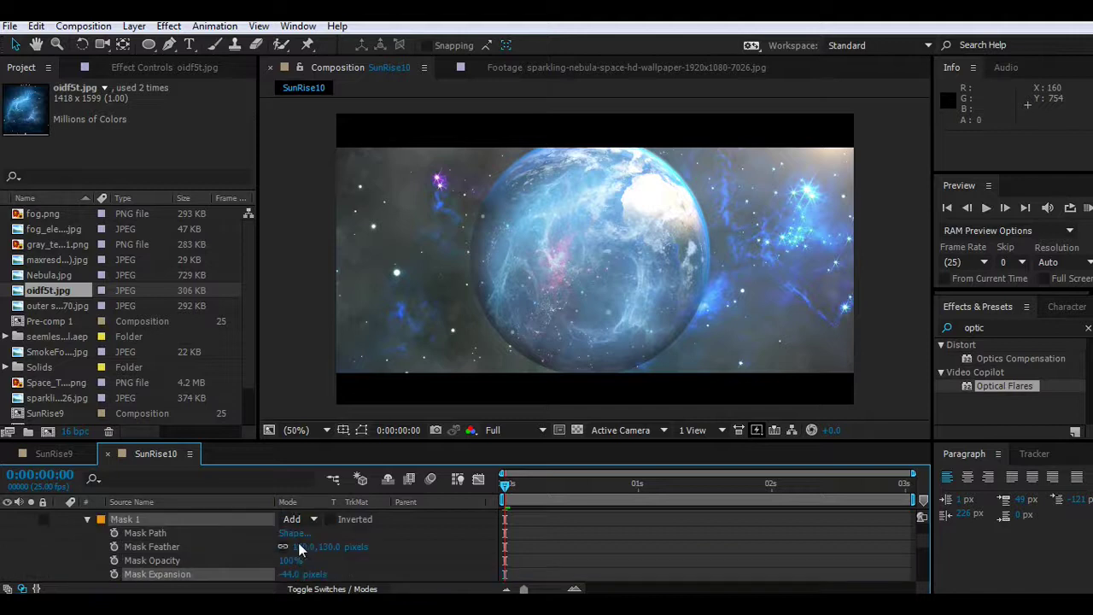
pyautogui.moveTo(327, 546); pyautogui.dragTo(290, 547)
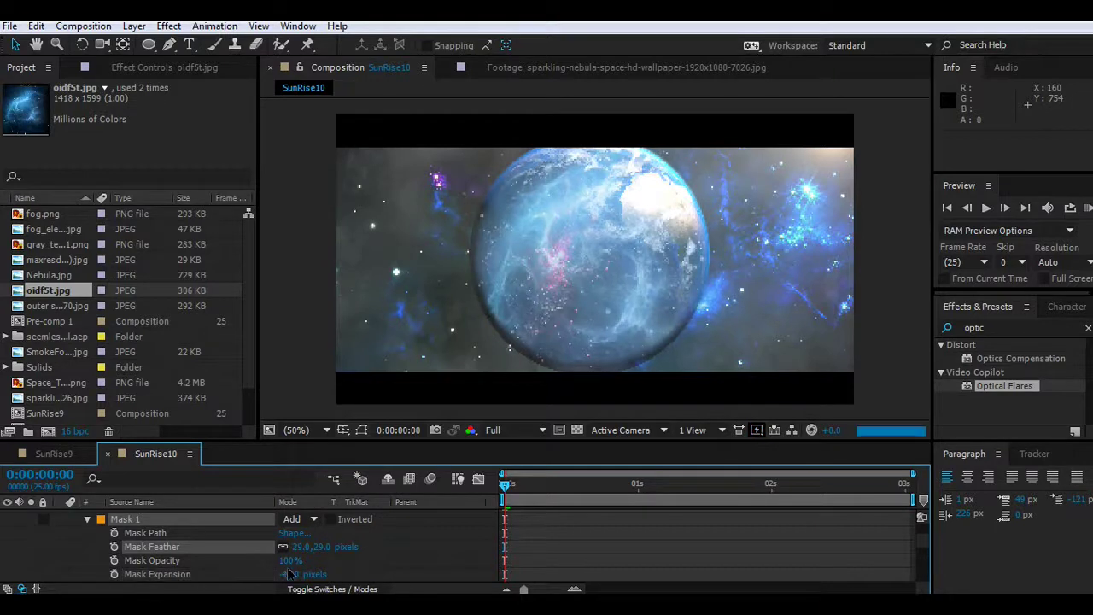
# Step: Expand the Earth mask to about -9 pixels and increase its feather
pyautogui.moveTo(288, 574); pyautogui.dragTo(329, 548)
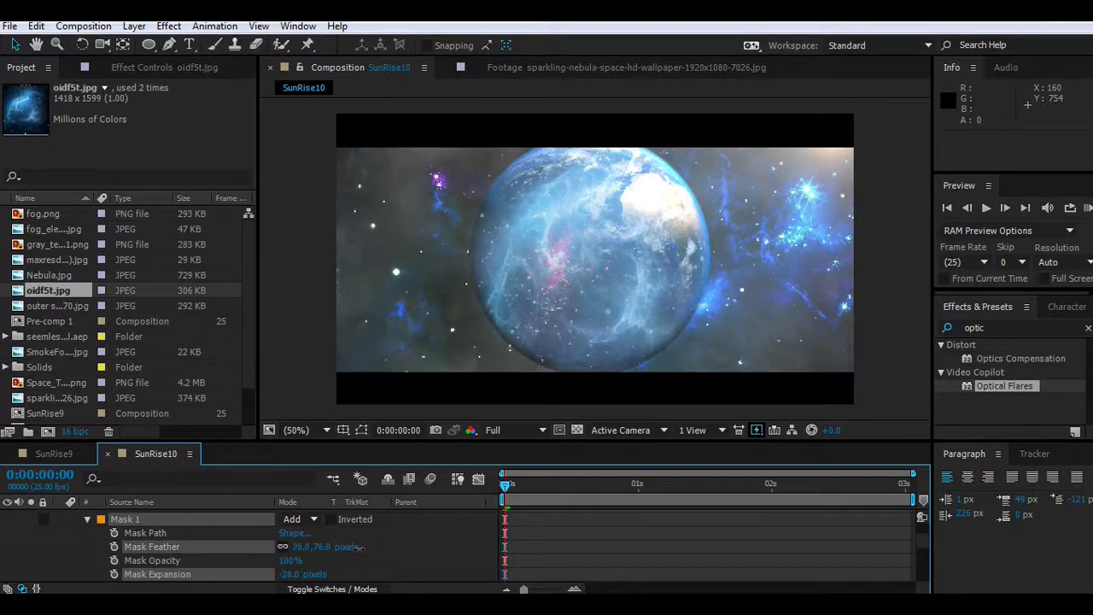
pyautogui.moveTo(363, 549); pyautogui.dragTo(380, 548)
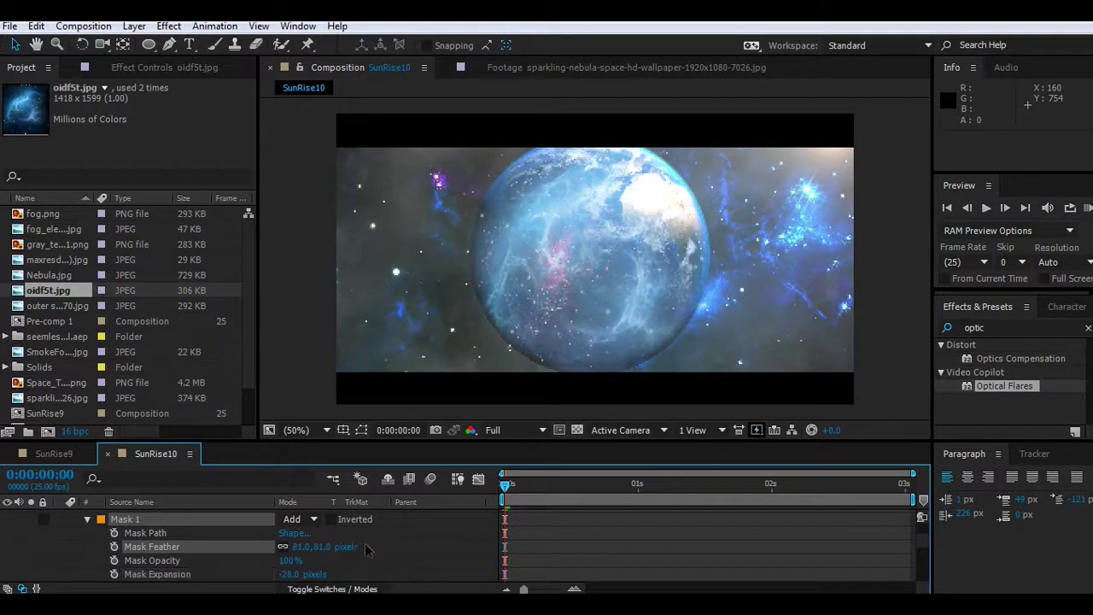
pyautogui.click(292, 574)
pyautogui.moveTo(292, 574); pyautogui.dragTo(310, 577)
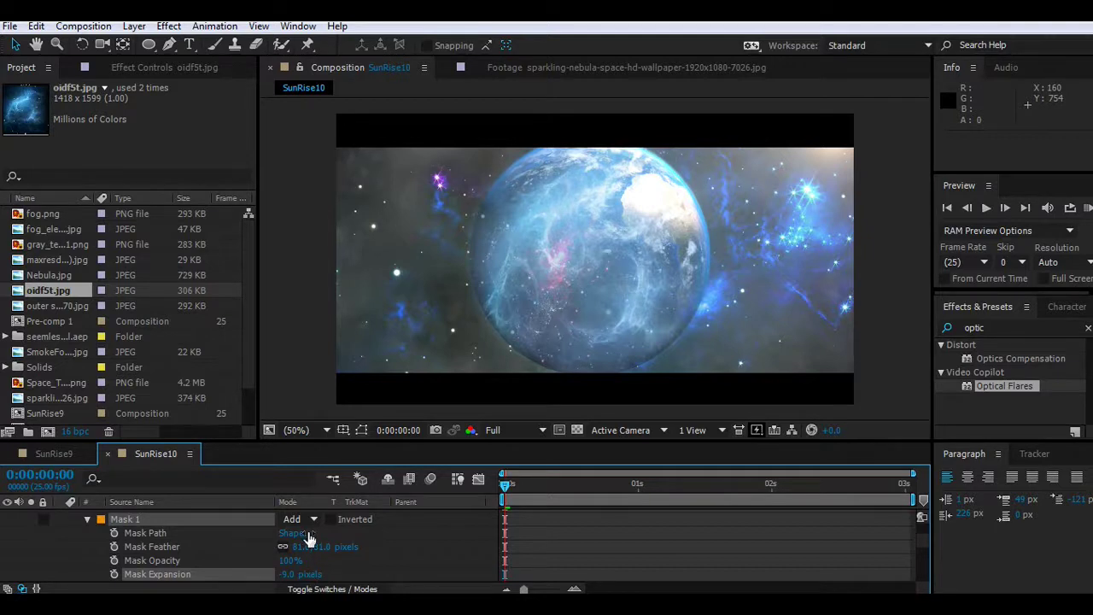
# Step: Set the oidf5t.jpg Earth layer to Add mode and nudge it slightly into place
pyautogui.scroll(2, 309, 538)
pyautogui.click(306, 533)
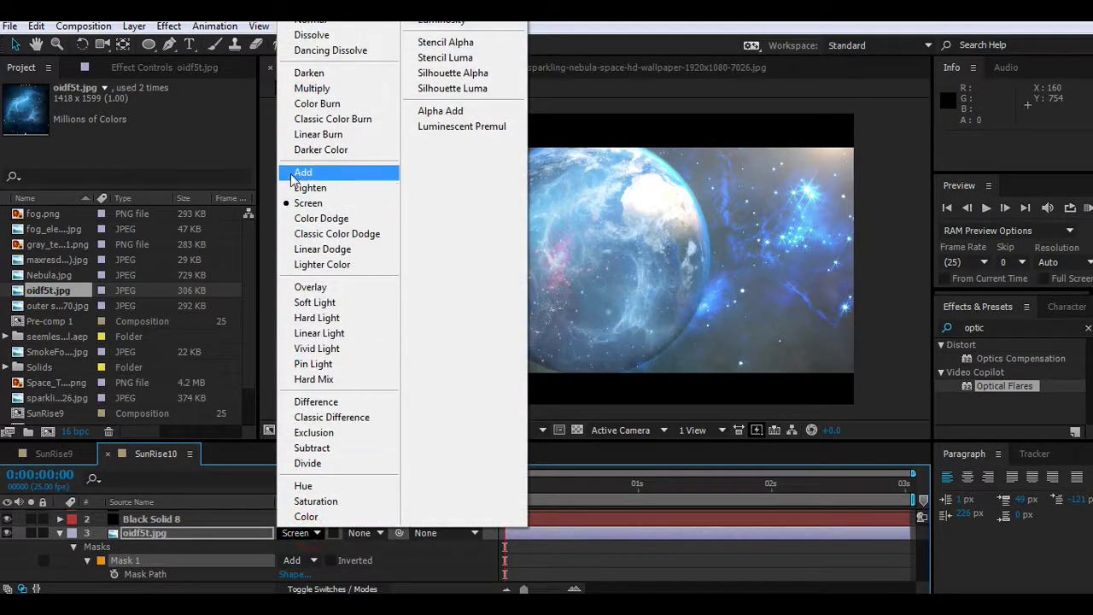
pyautogui.click(301, 173)
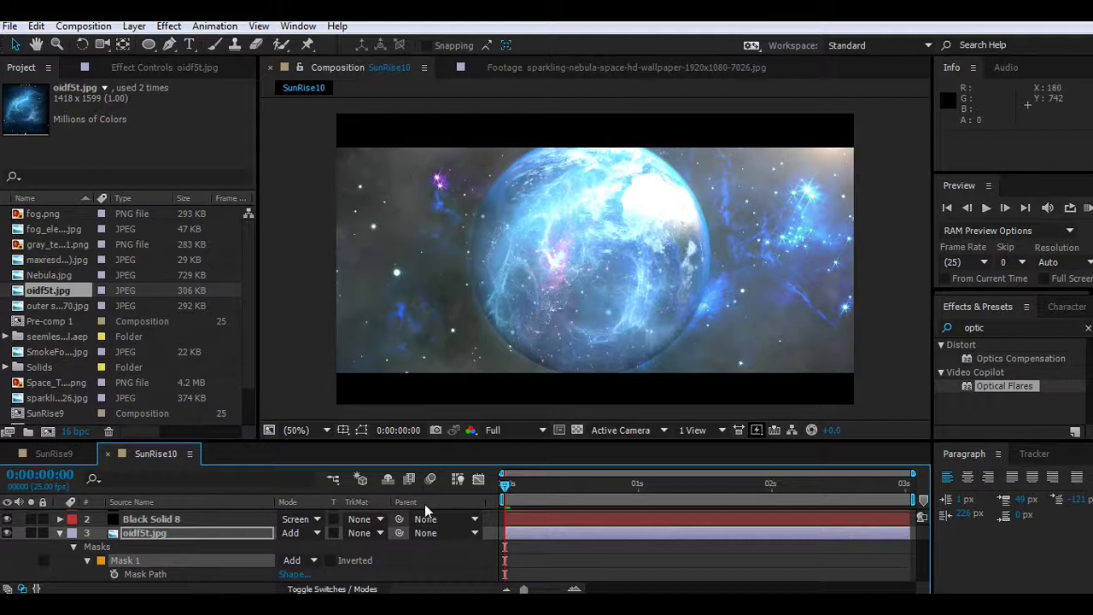
pyautogui.click(145, 533)
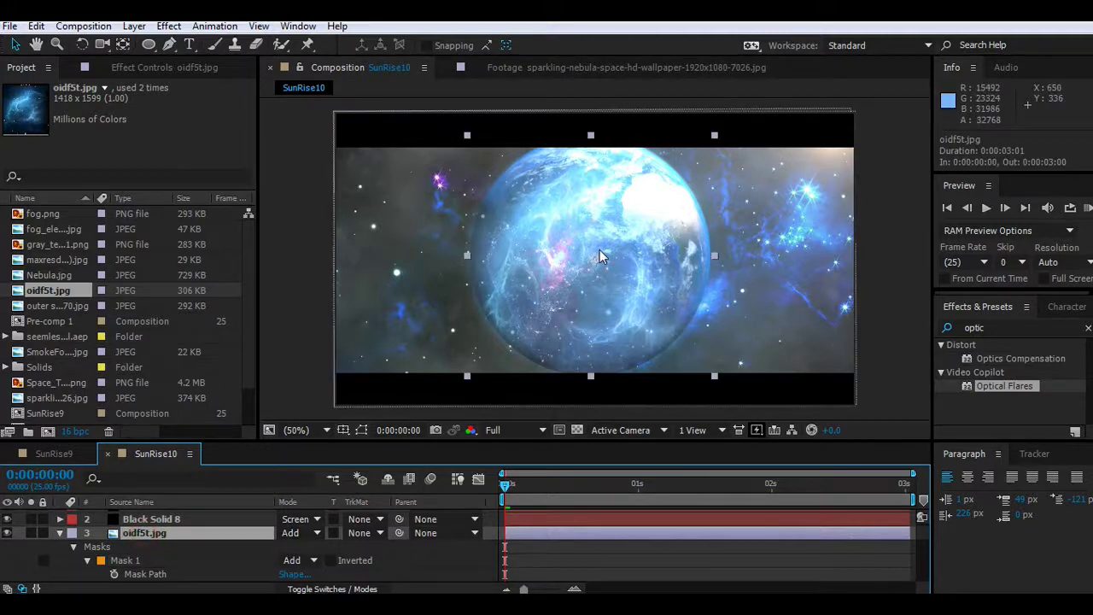
pyautogui.moveTo(604, 256); pyautogui.dragTo(603, 252)
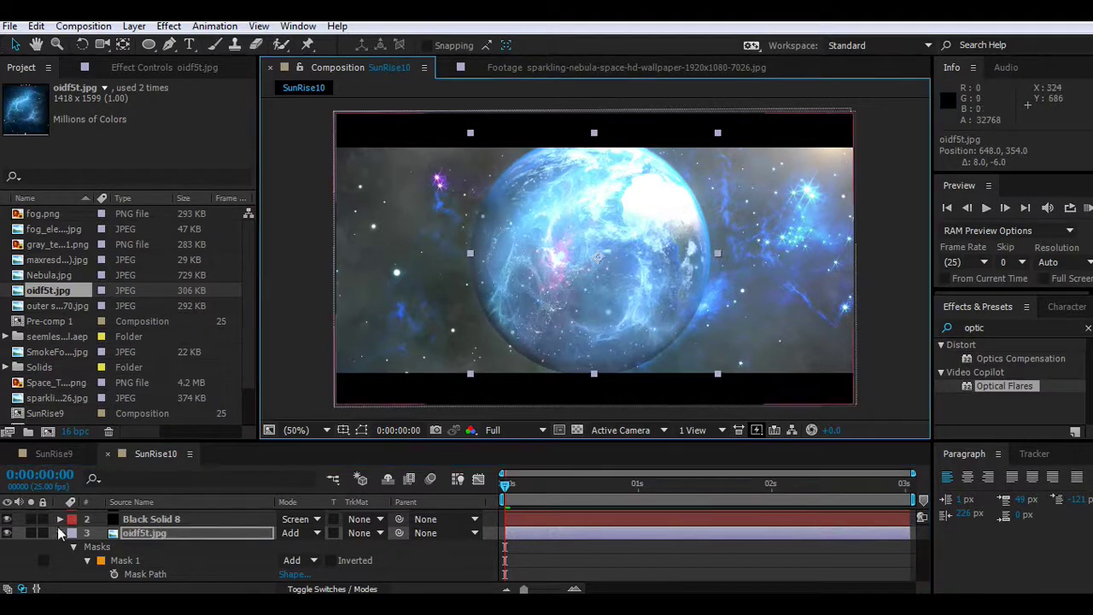
# Step: Solo the Earth layer, raise its mask feather to 125 pixels, then unsolo it
pyautogui.click(32, 533)
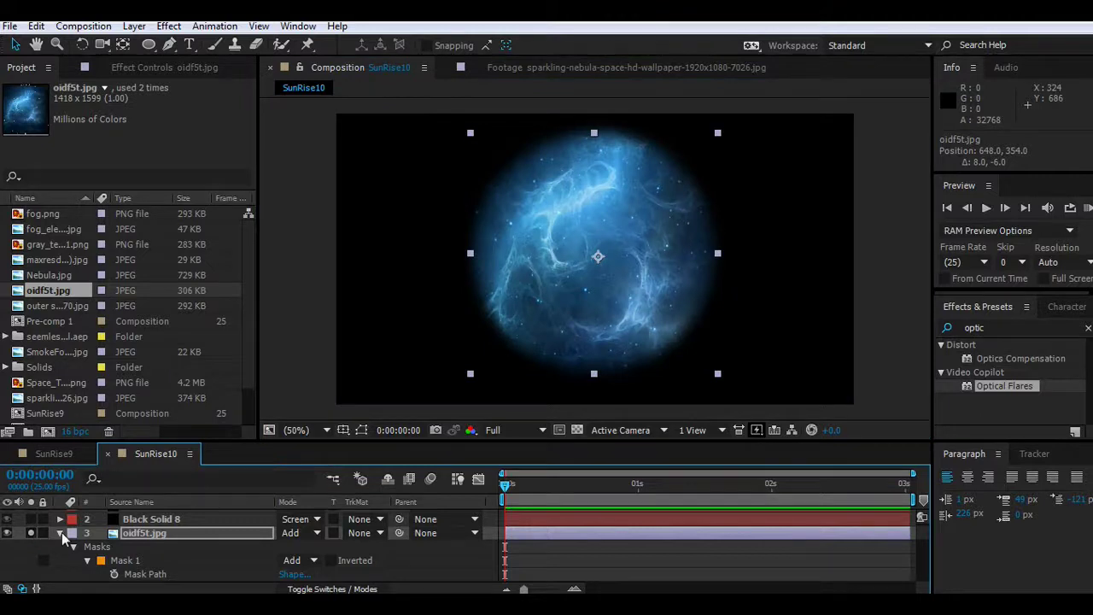
pyautogui.press('m')
pyautogui.press('m')
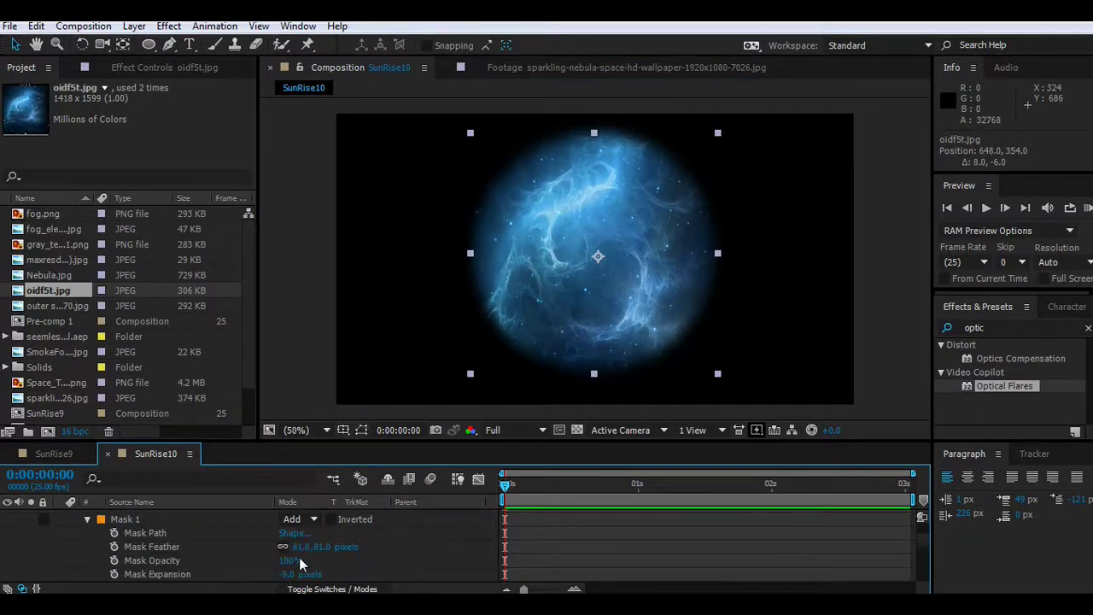
pyautogui.moveTo(303, 547); pyautogui.dragTo(390, 548)
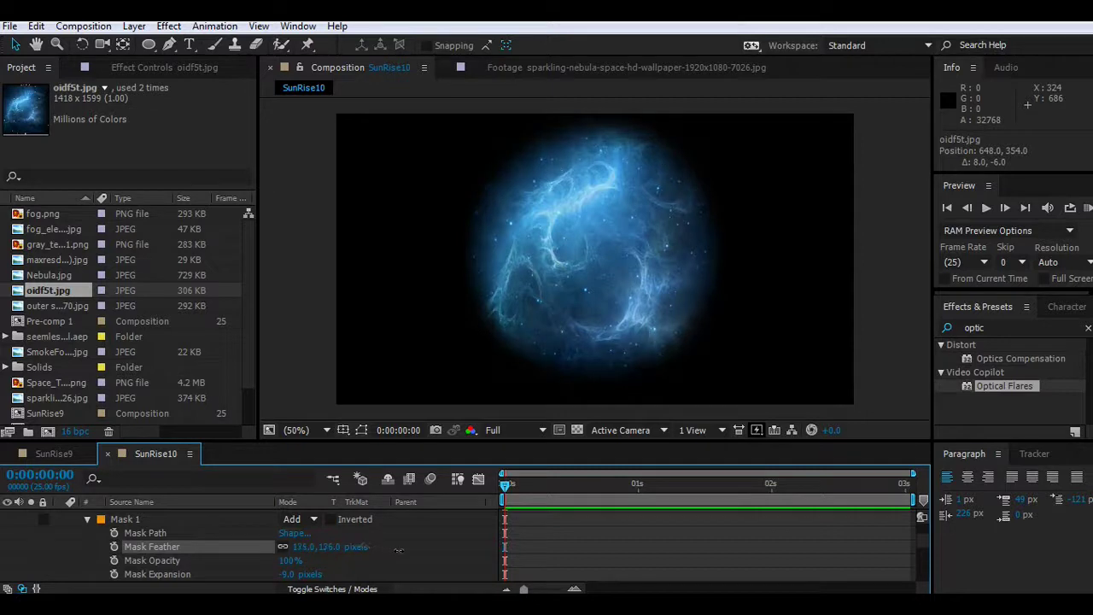
pyautogui.press('m')
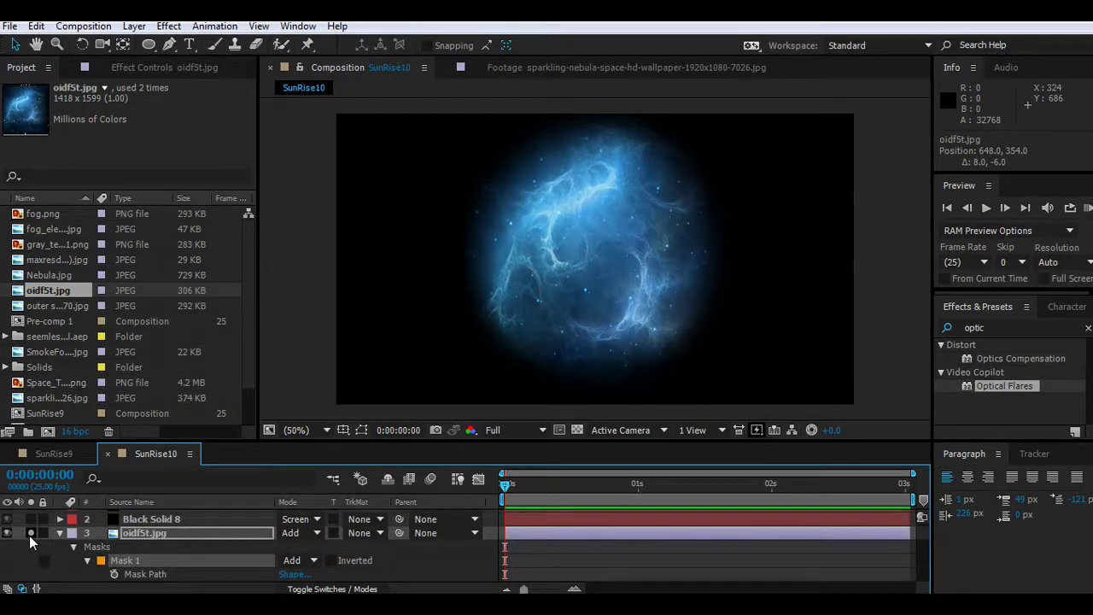
pyautogui.click(31, 534)
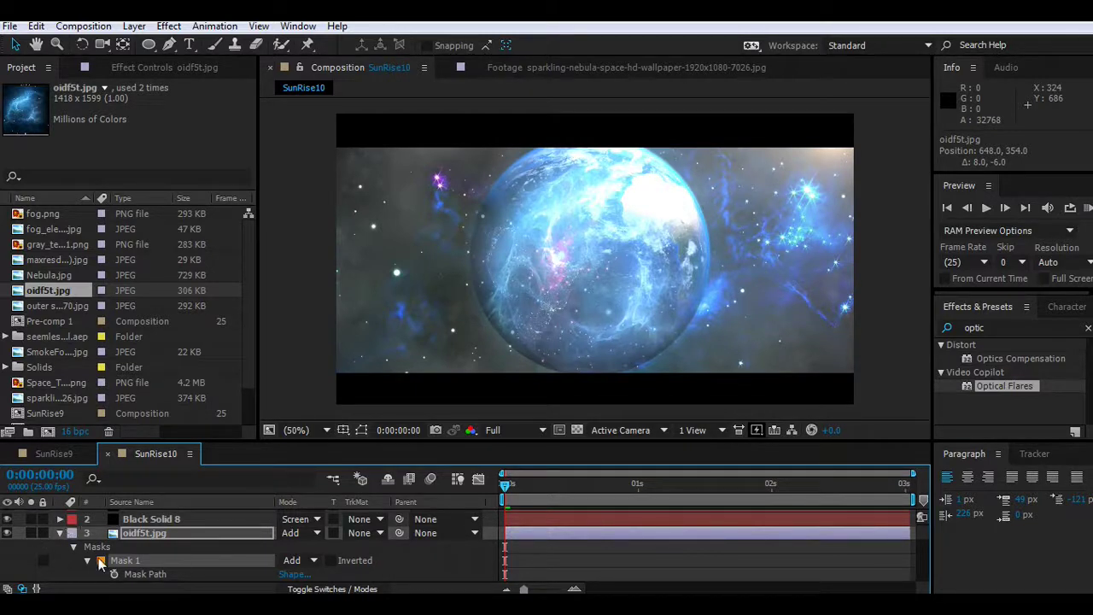
# Step: Add a new black solid layer with Ctrl+Y
pyautogui.click(61, 533)
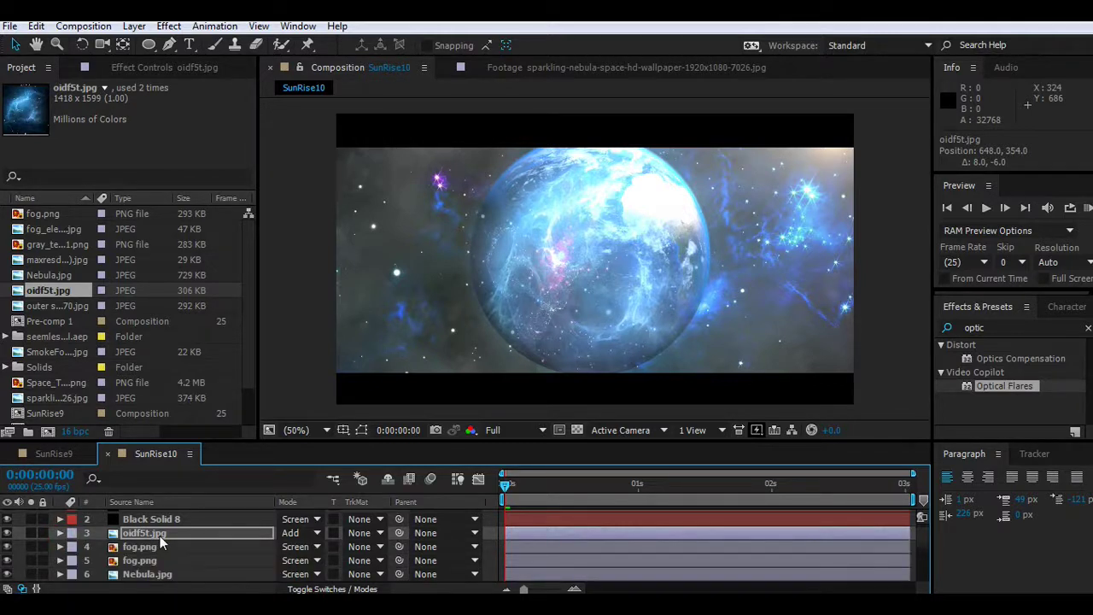
pyautogui.hotkey('ctrl', 'y')
pyautogui.press('Return')
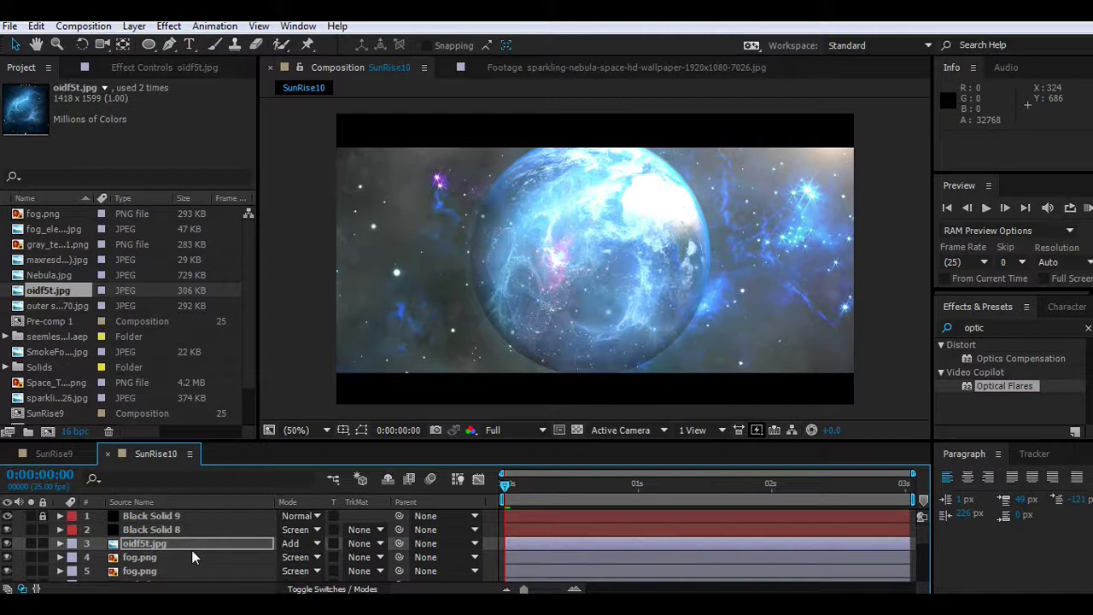
# Step: Pre-compose all 15 layers into a new composition named Hi
pyautogui.click(132, 517)
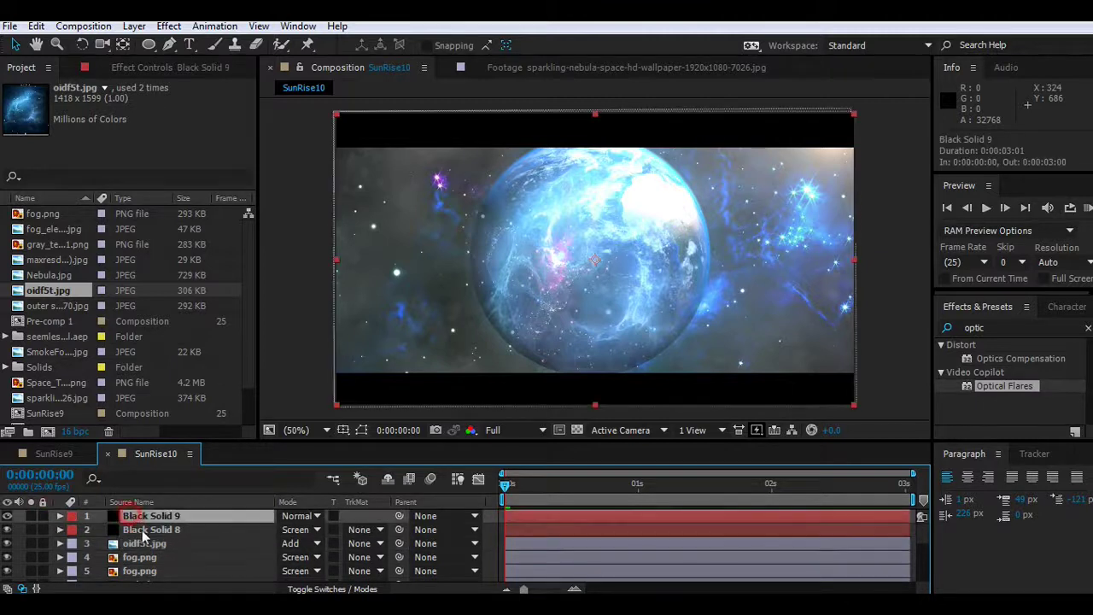
pyautogui.scroll(-4, 145, 550)
pyautogui.keyDown('shift'); pyautogui.click(156, 574); pyautogui.keyUp('shift')
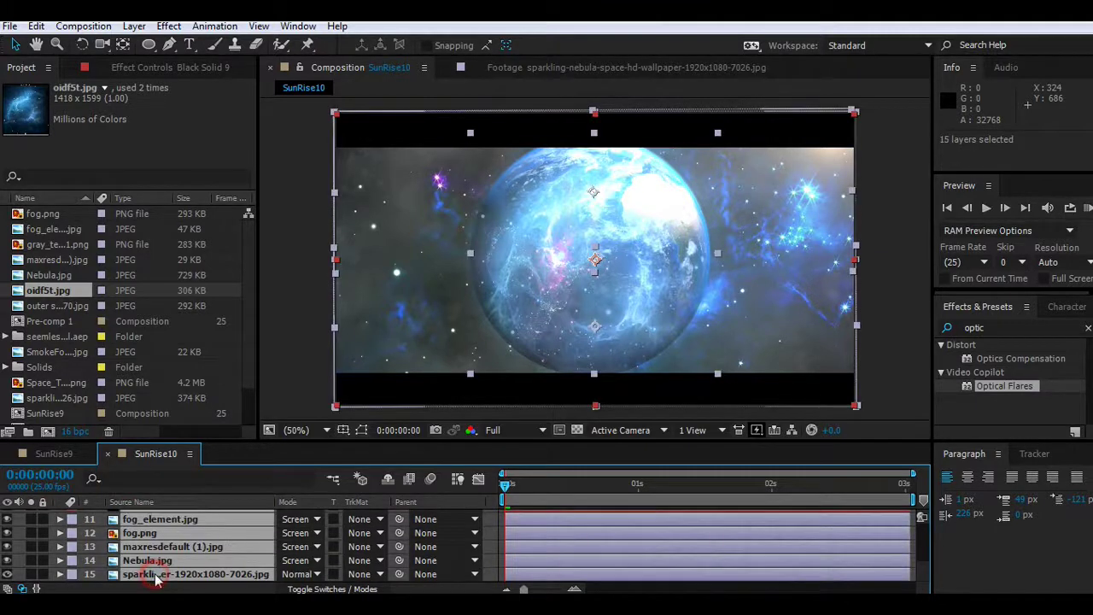
pyautogui.click(134, 27)
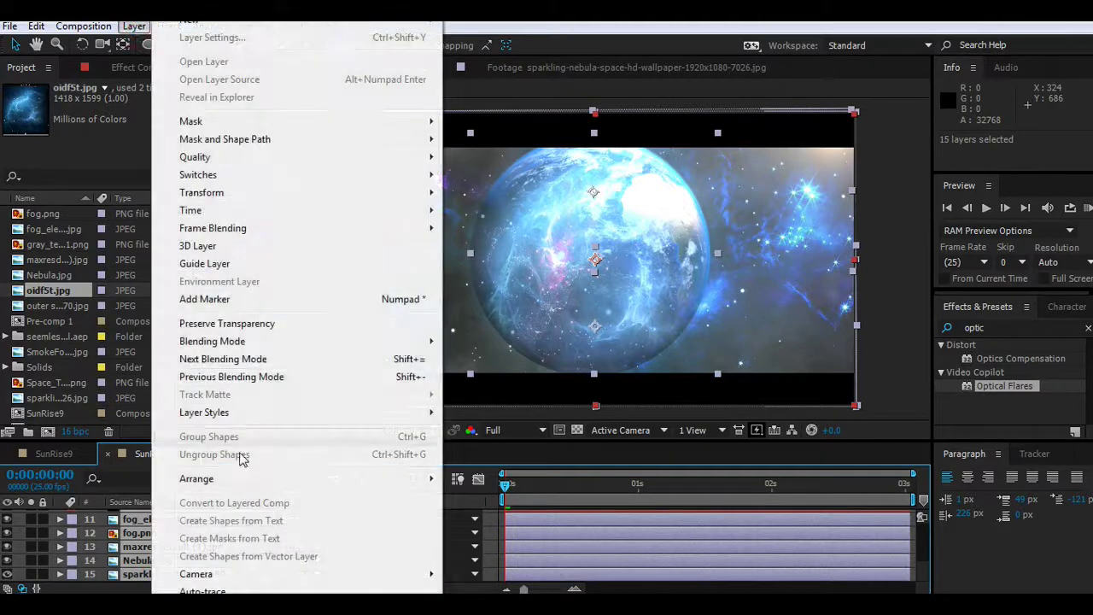
pyautogui.click(223, 590)
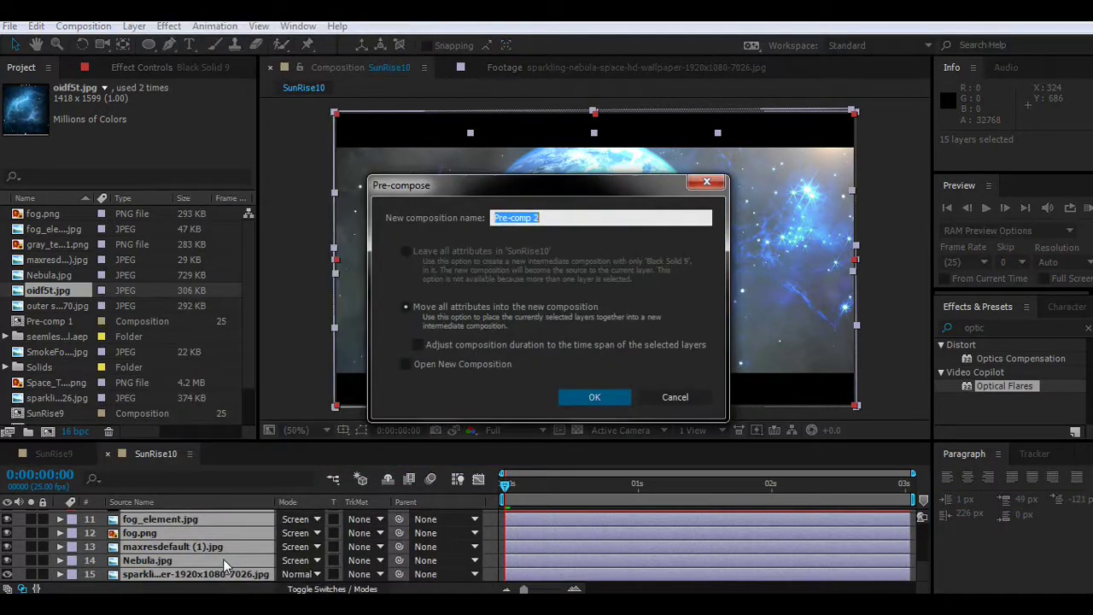
pyautogui.write('Hi')
pyautogui.press('Return')
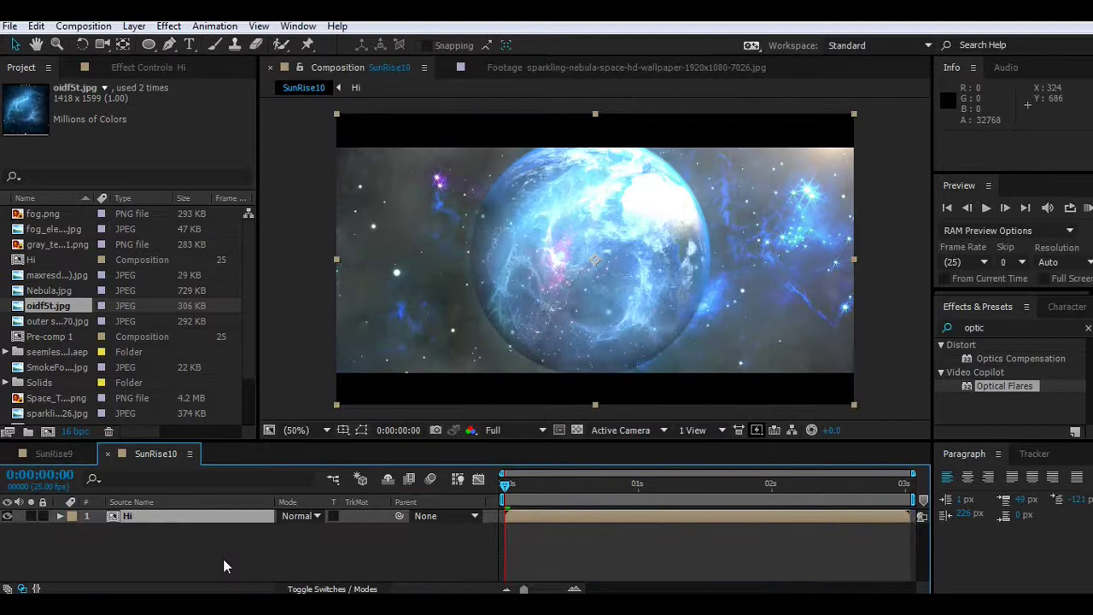
pyautogui.moveTo(398, 440); pyautogui.dragTo(398, 474)
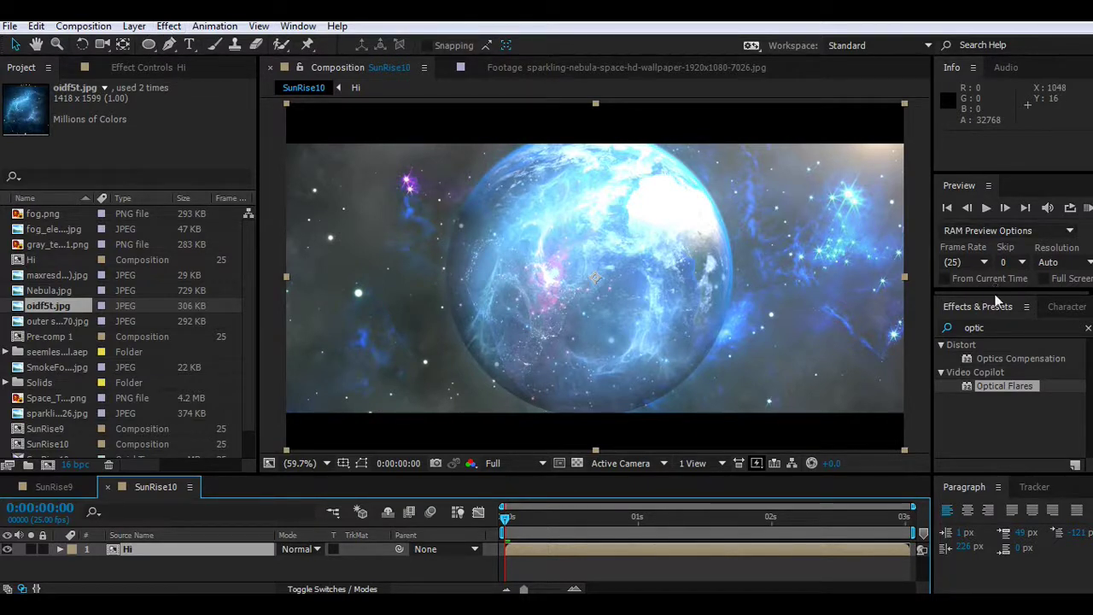
# Step: Search Effects & Presets for 'coloris' and apply Colorista II to the Hi layer
pyautogui.click(1088, 329)
pyautogui.click(1032, 327)
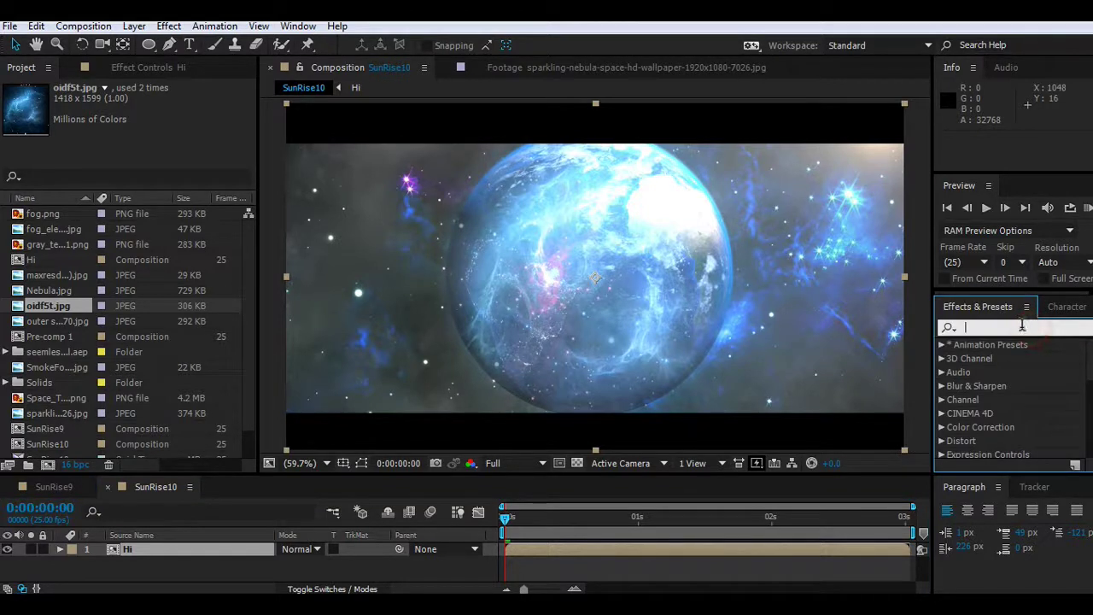
pyautogui.write('col')
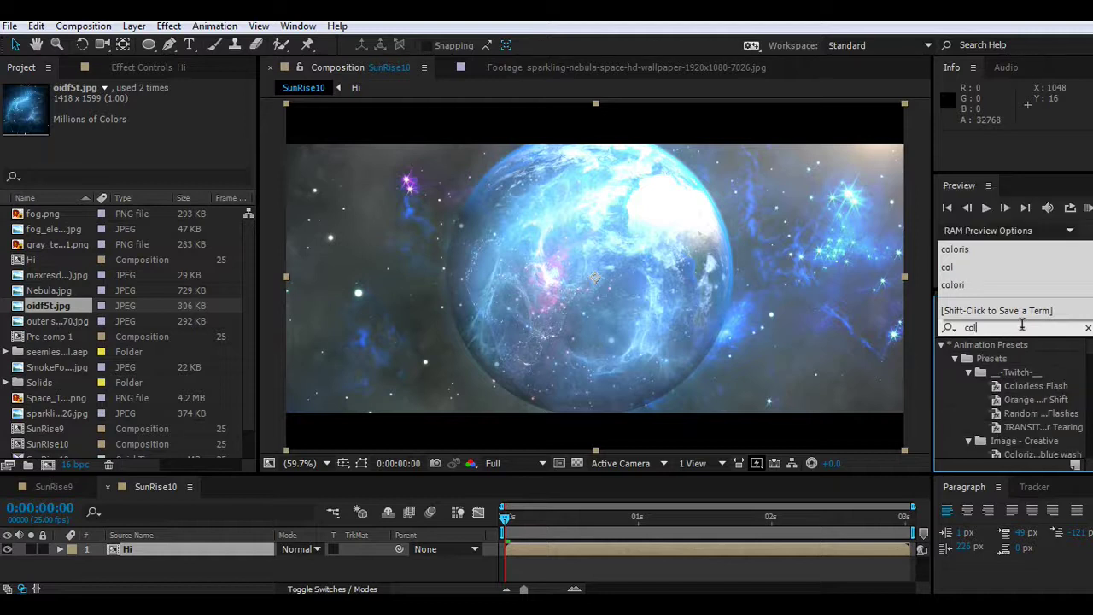
pyautogui.write('ori')
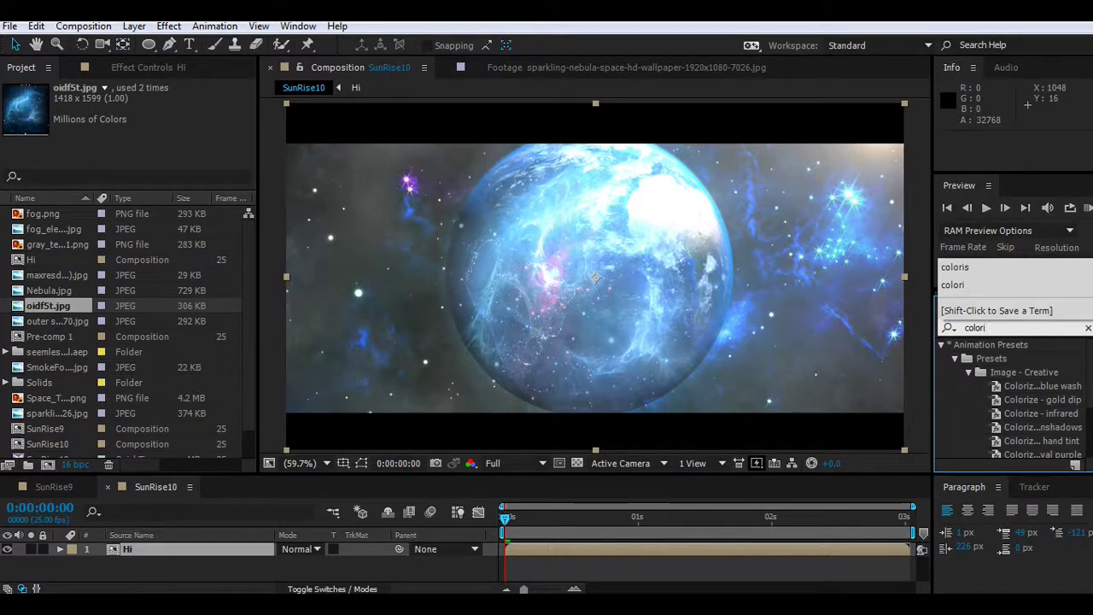
pyautogui.write('s')
pyautogui.moveTo(998, 360); pyautogui.dragTo(152, 544)
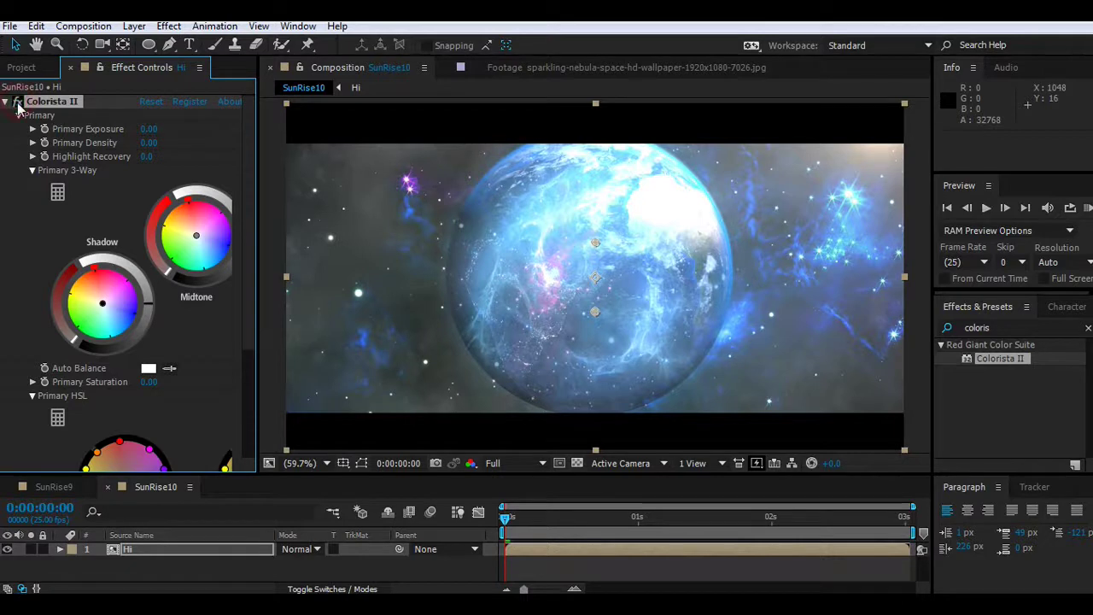
# Step: Widen the effect panel and tint Colorista II's highlights toward blue, lowering them slightly
pyautogui.moveTo(258, 346); pyautogui.dragTo(292, 367)
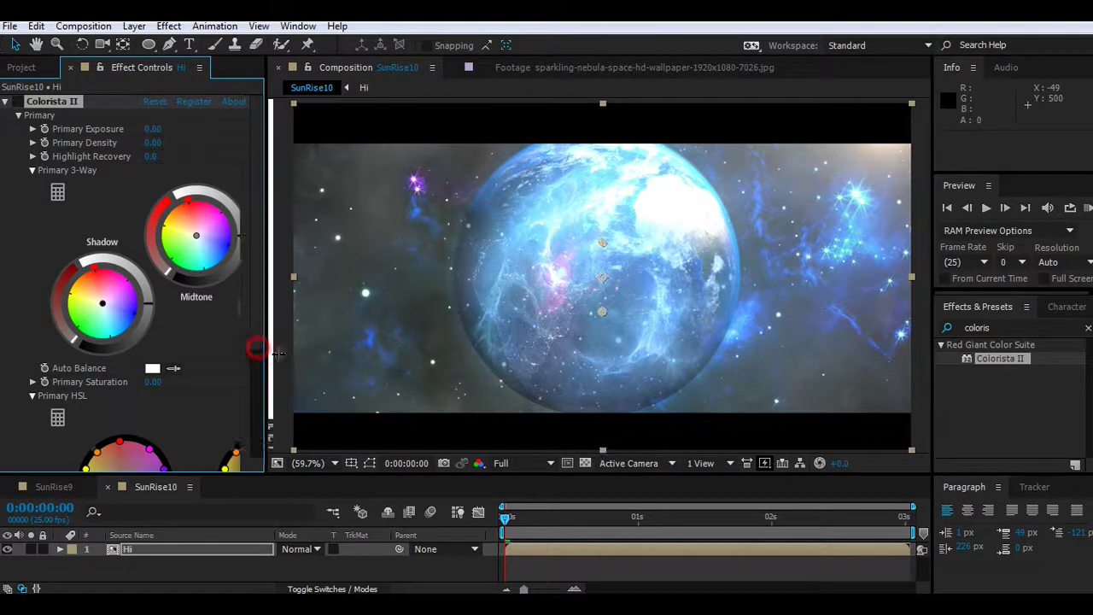
pyautogui.click(155, 487)
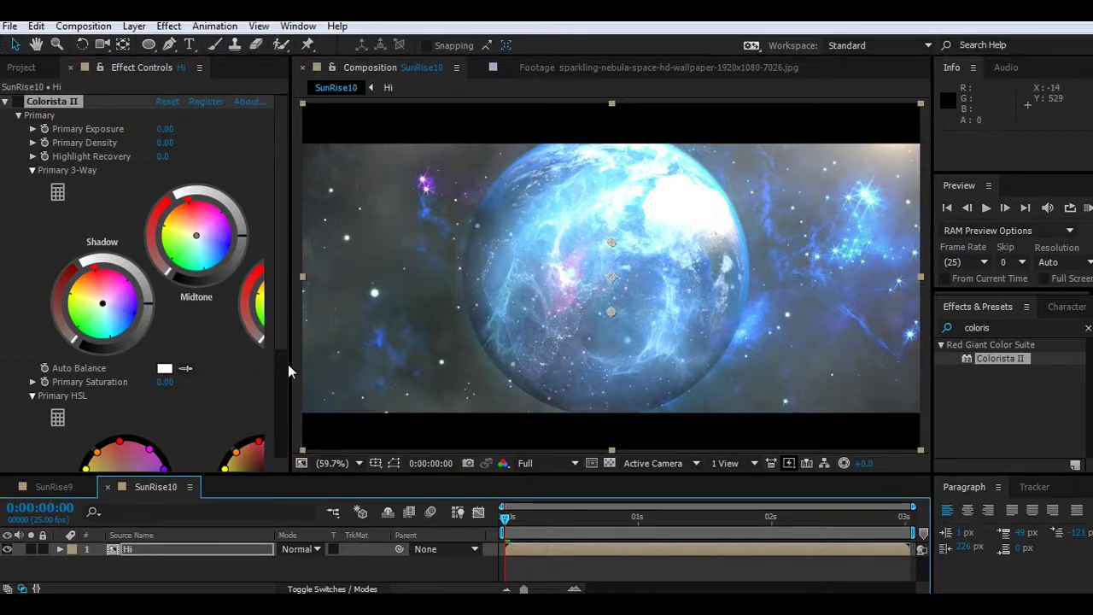
pyautogui.moveTo(291, 365); pyautogui.dragTo(363, 399)
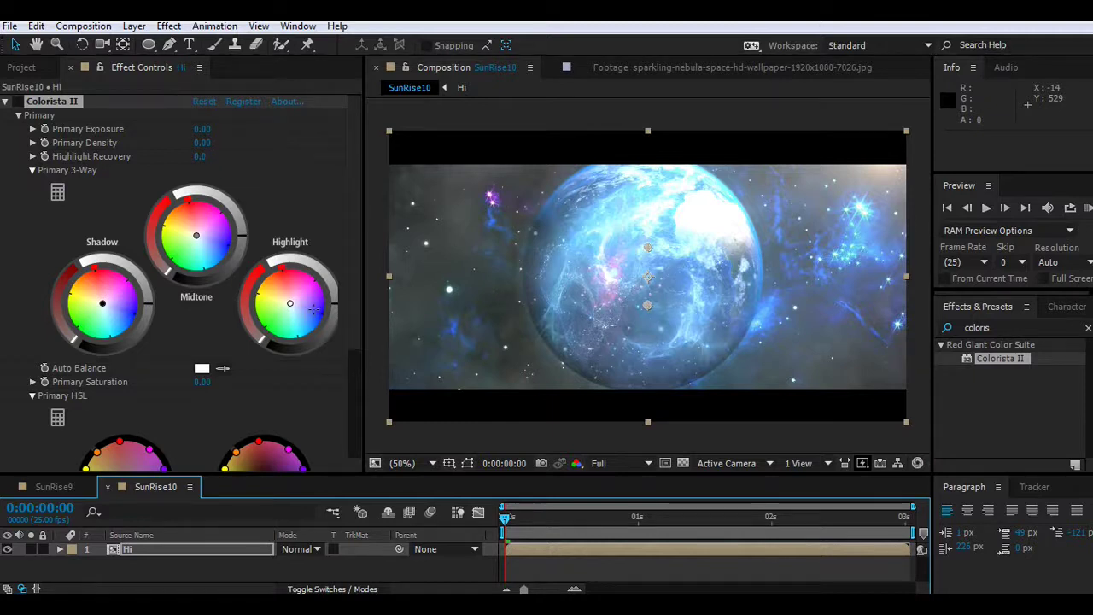
pyautogui.click(203, 238)
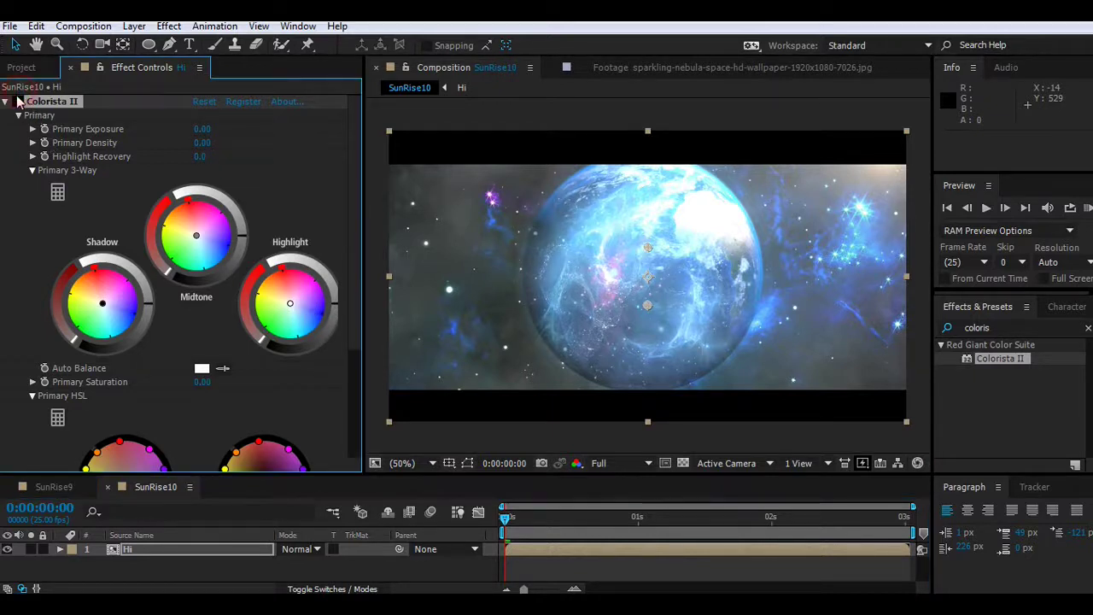
pyautogui.click(309, 318)
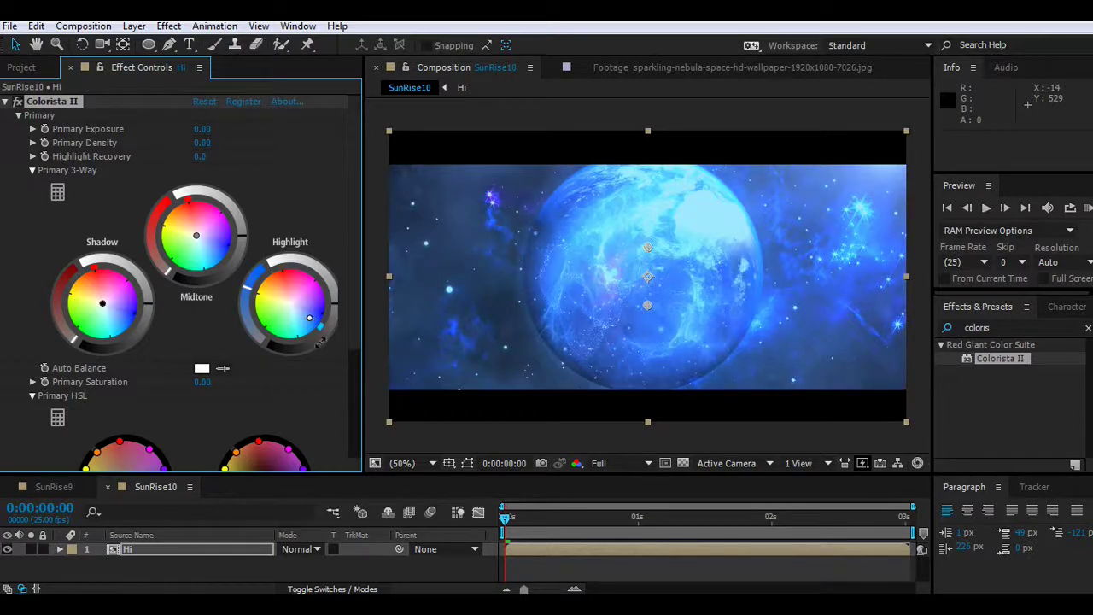
pyautogui.moveTo(242, 323); pyautogui.dragTo(245, 318)
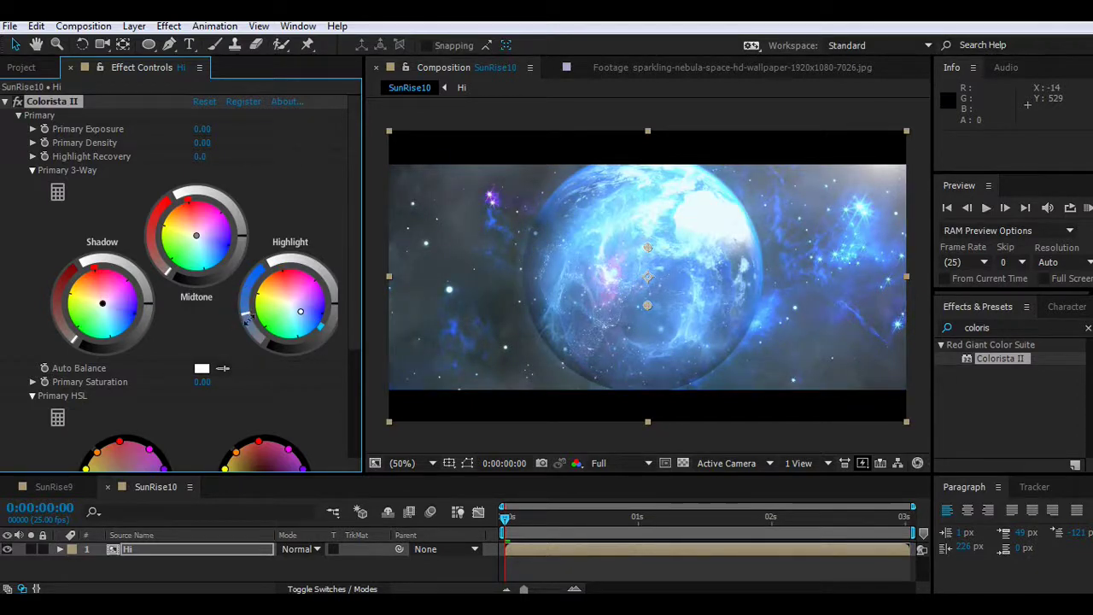
pyautogui.moveTo(326, 333); pyautogui.dragTo(322, 323)
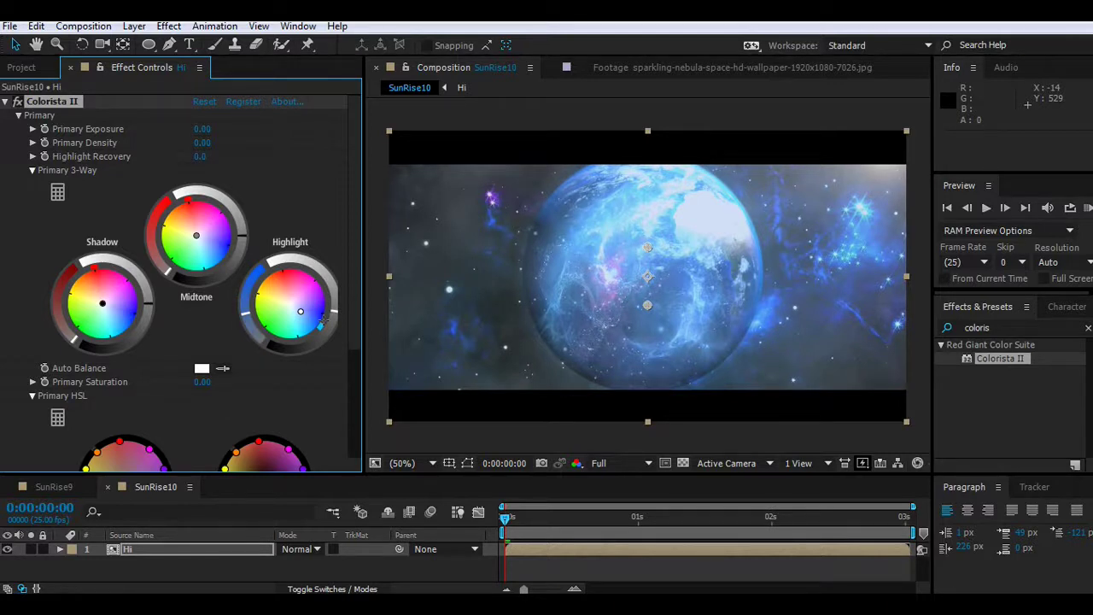
# Step: Push the midtones slightly toward blue and darken them a little
pyautogui.click(211, 254)
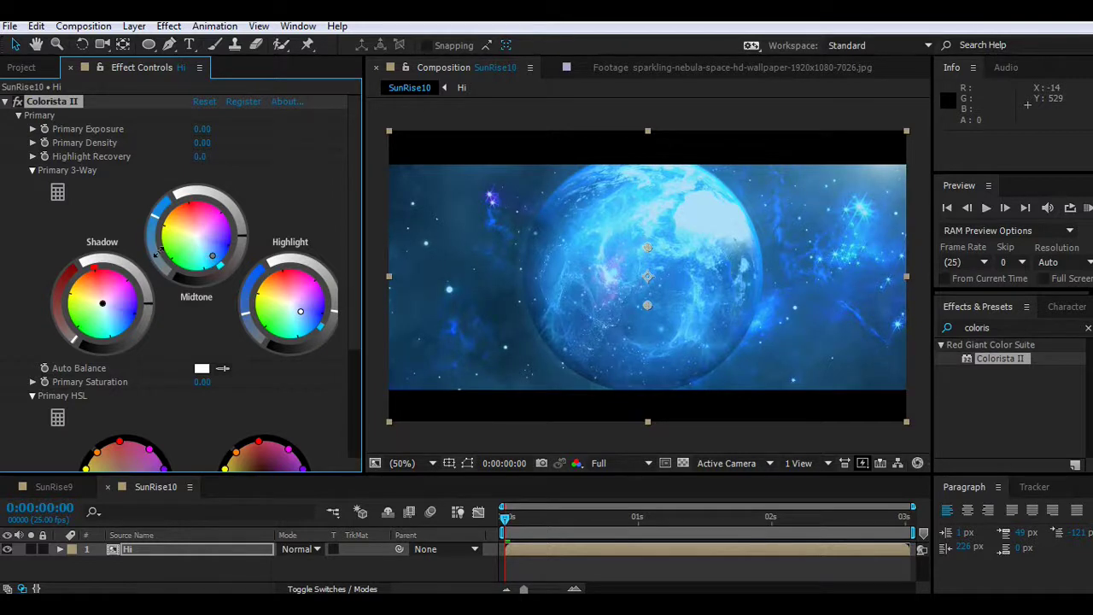
pyautogui.click(203, 243)
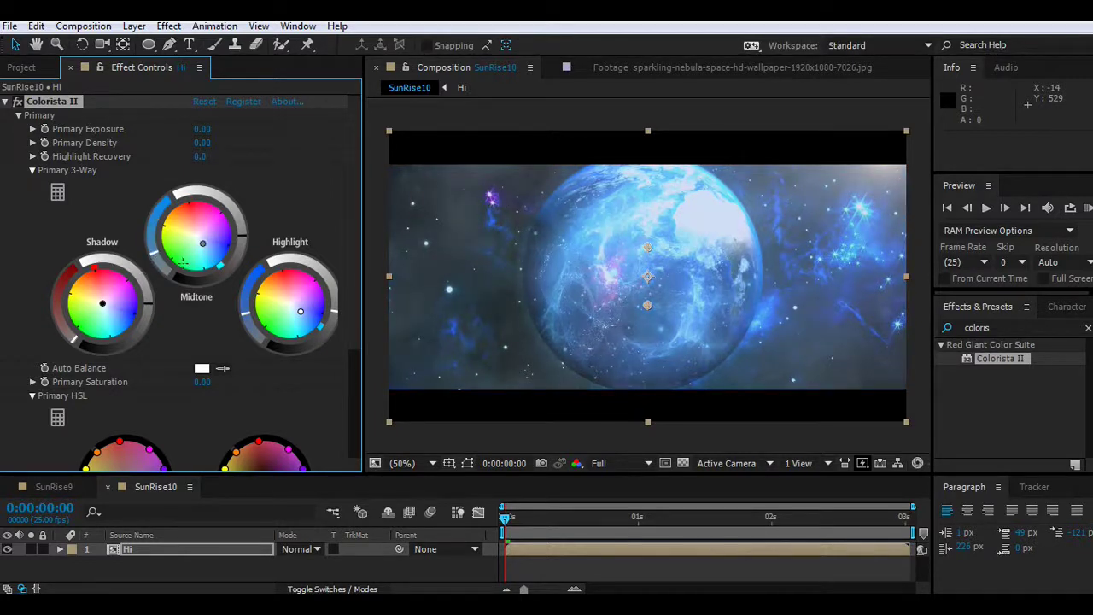
pyautogui.moveTo(242, 243); pyautogui.dragTo(240, 245)
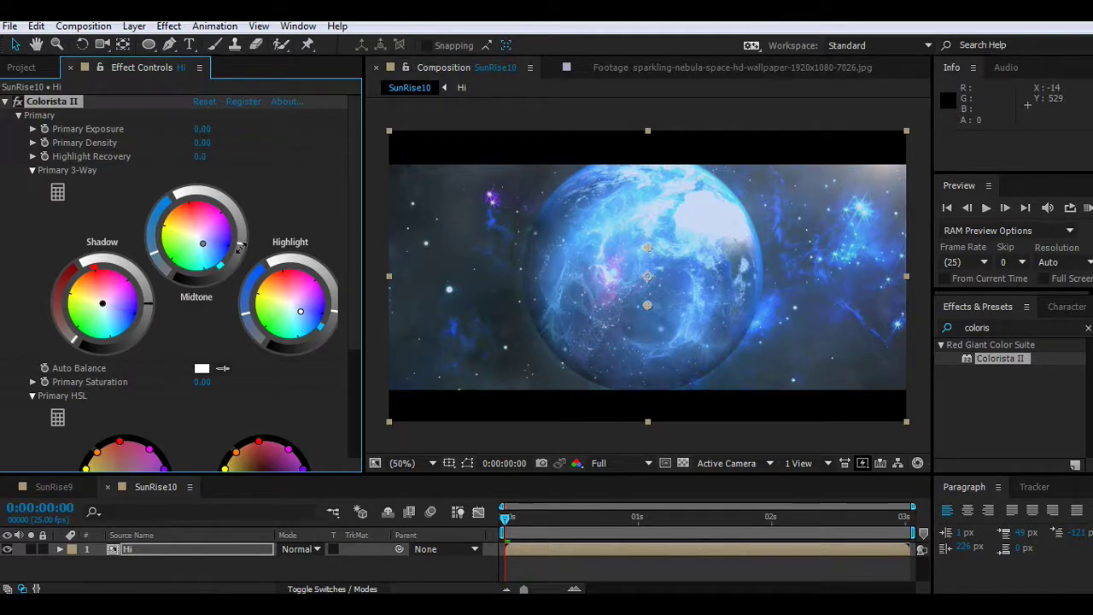
# Step: Darken the shadows, undoing the overly bright green shadow push
pyautogui.click(90, 316)
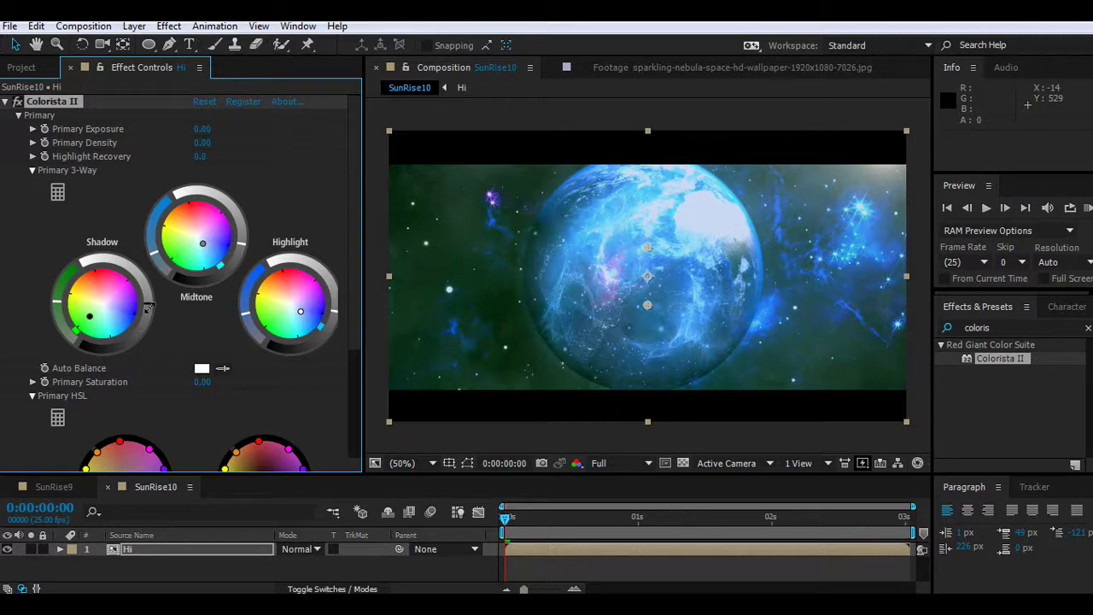
pyautogui.moveTo(147, 310); pyautogui.dragTo(146, 316)
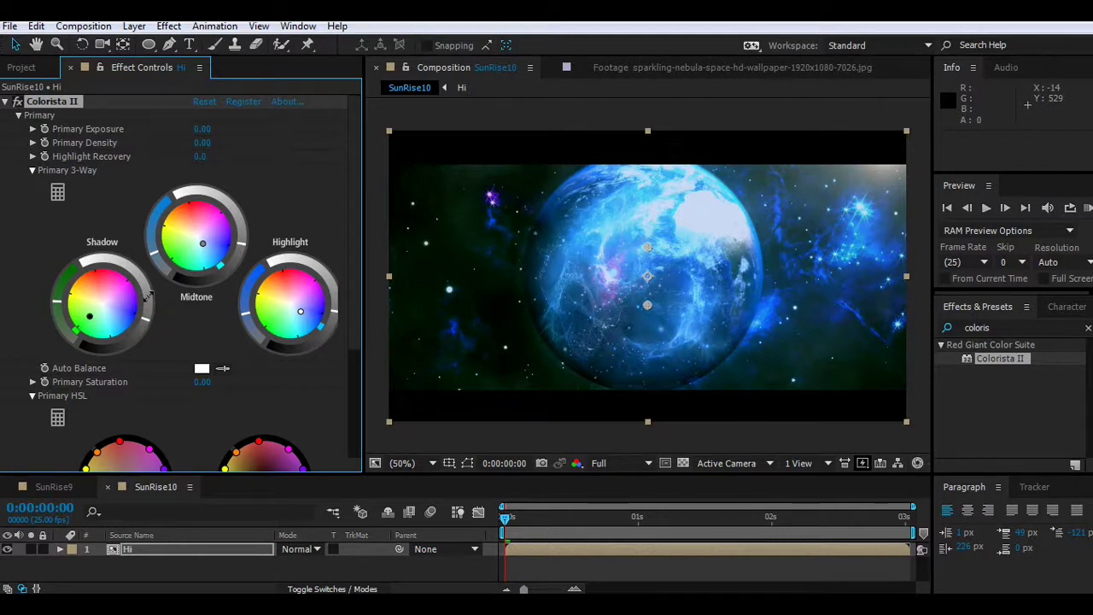
pyautogui.moveTo(149, 304); pyautogui.dragTo(143, 285)
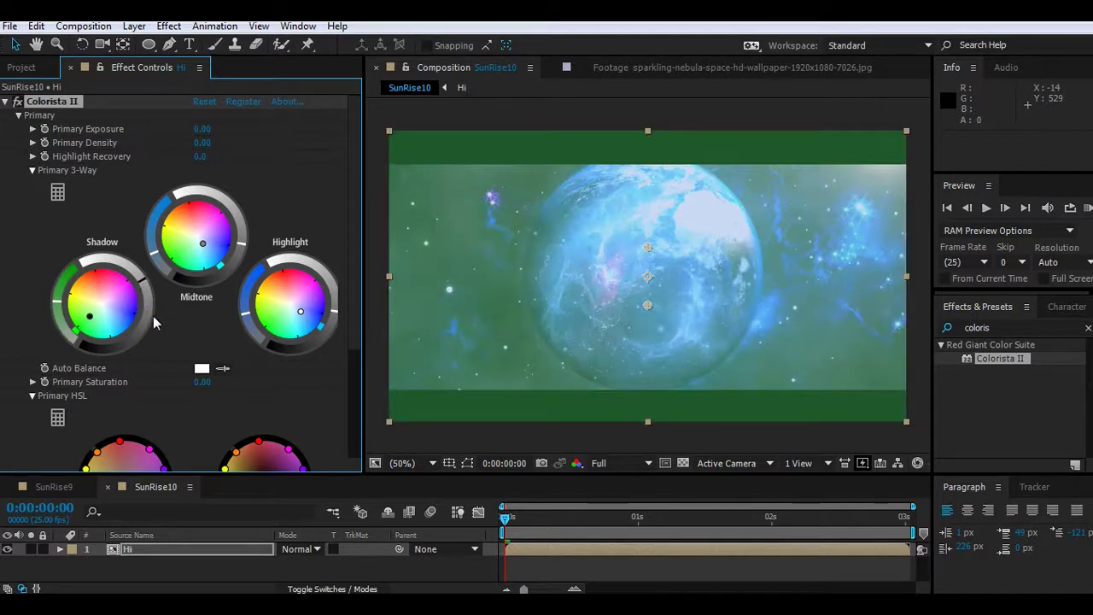
pyautogui.hotkey('ctrl', 'z')
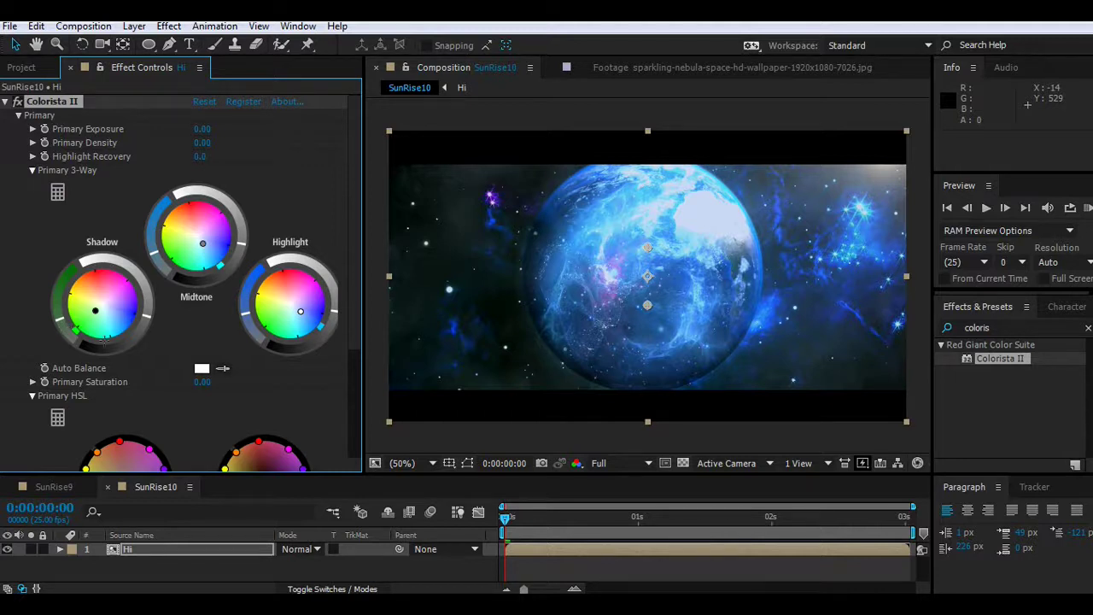
pyautogui.scroll(-2, 131, 343)
pyautogui.scroll(-1, 131, 343)
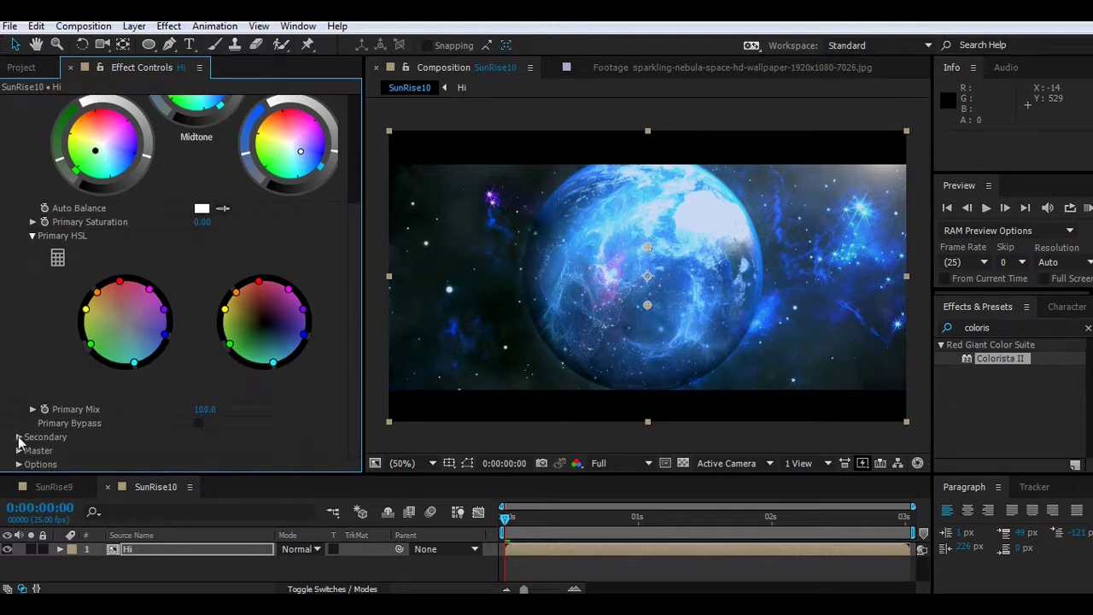
# Step: Set the secondary mask to Ellipse, height 42, width 31, centred at 622,348, outlines hidden
pyautogui.click(19, 436)
pyautogui.scroll(-6, 20, 439)
pyautogui.click(214, 398)
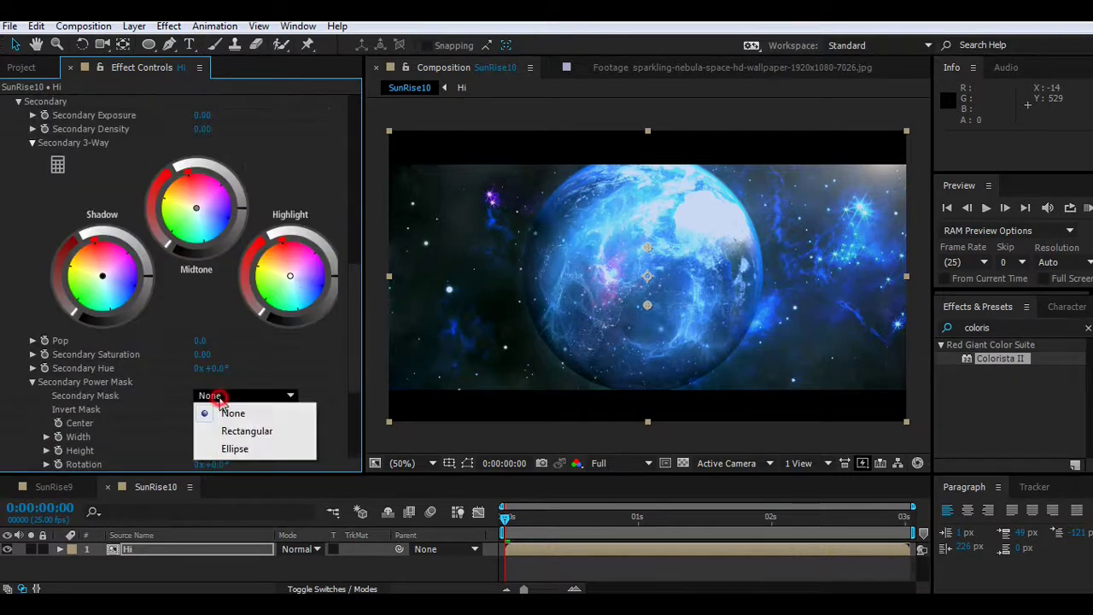
pyautogui.click(231, 448)
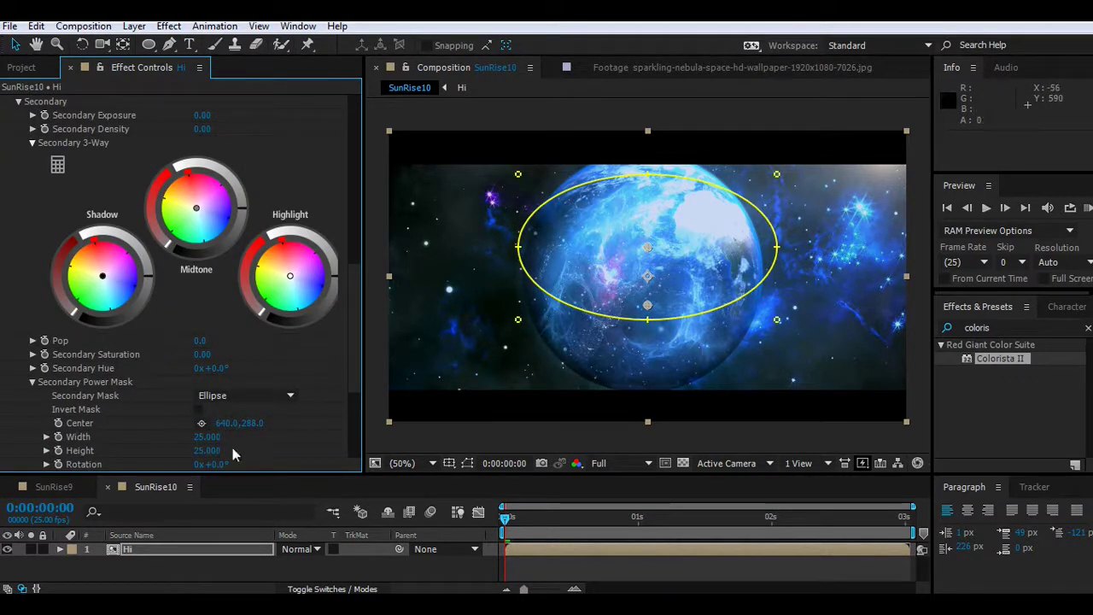
pyautogui.moveTo(208, 450); pyautogui.dragTo(217, 450)
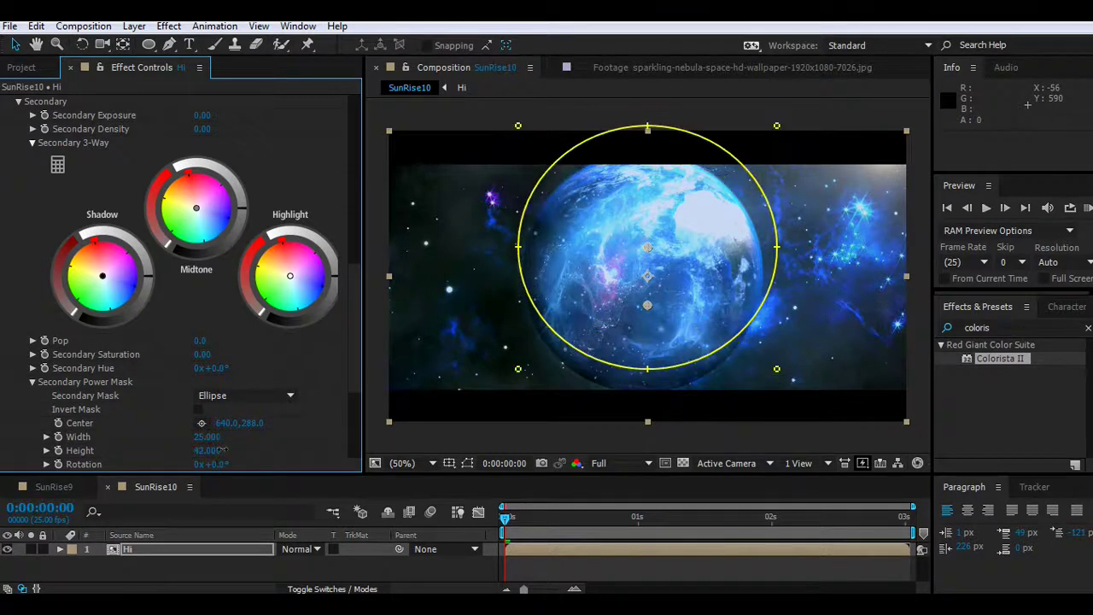
pyautogui.moveTo(651, 240); pyautogui.dragTo(641, 264)
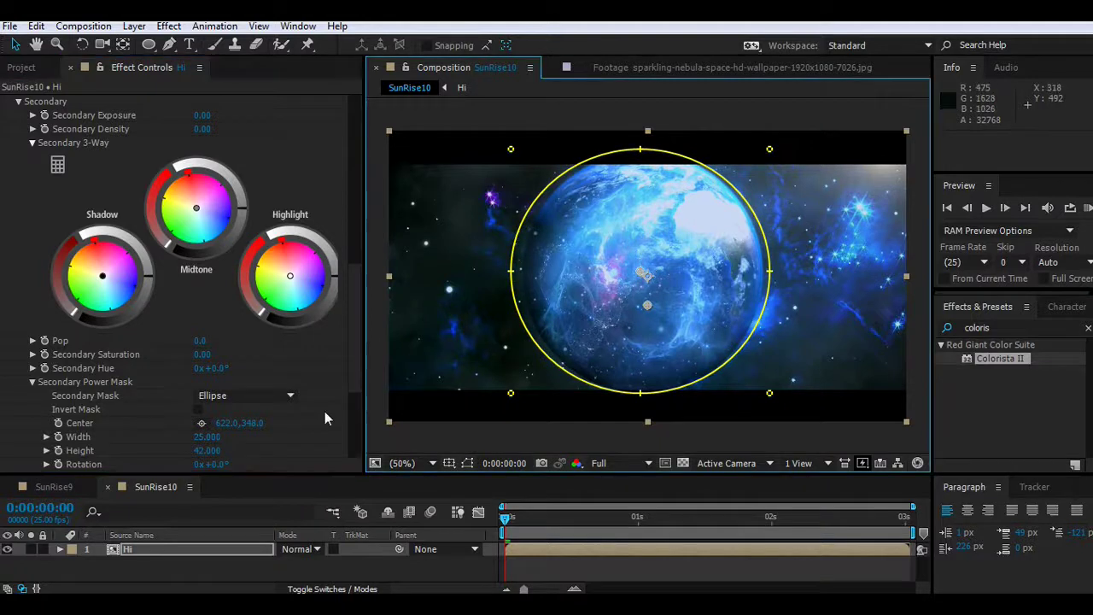
pyautogui.moveTo(211, 436); pyautogui.dragTo(221, 435)
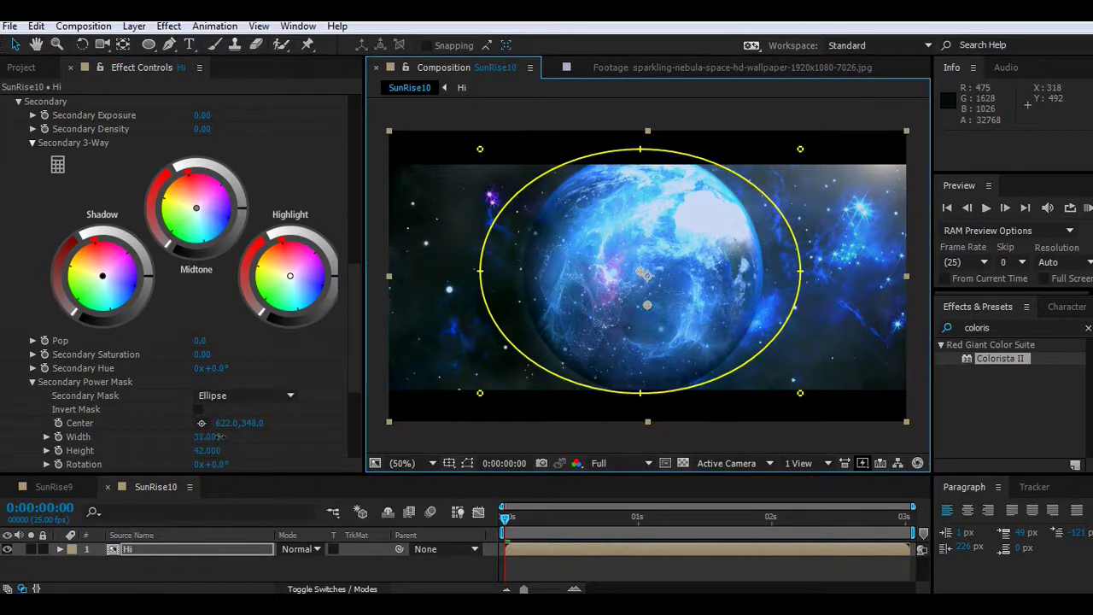
pyautogui.scroll(-5, 219, 437)
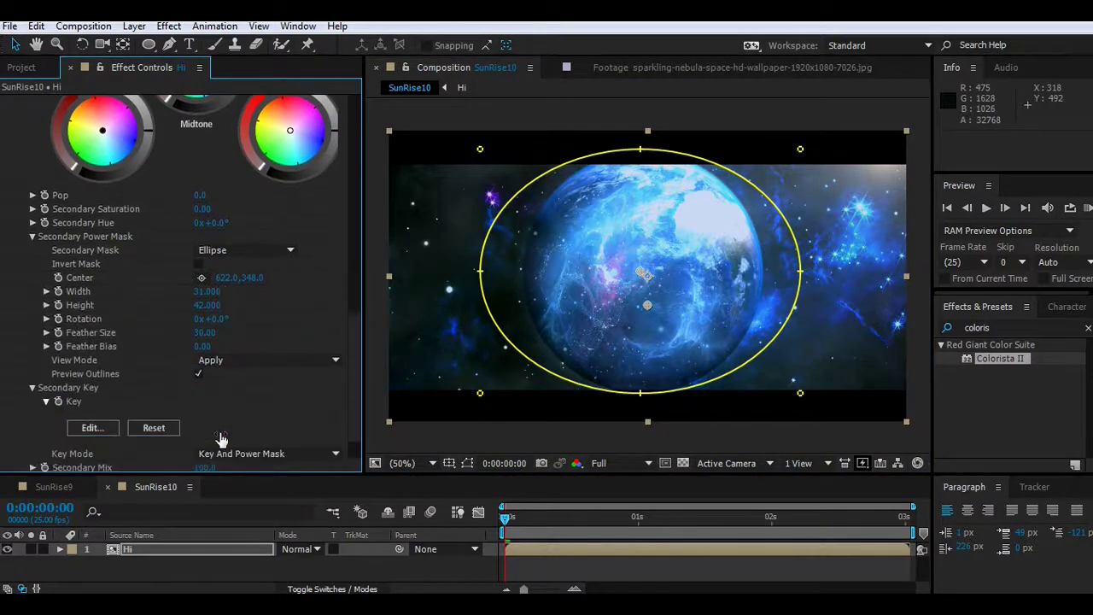
pyautogui.click(199, 374)
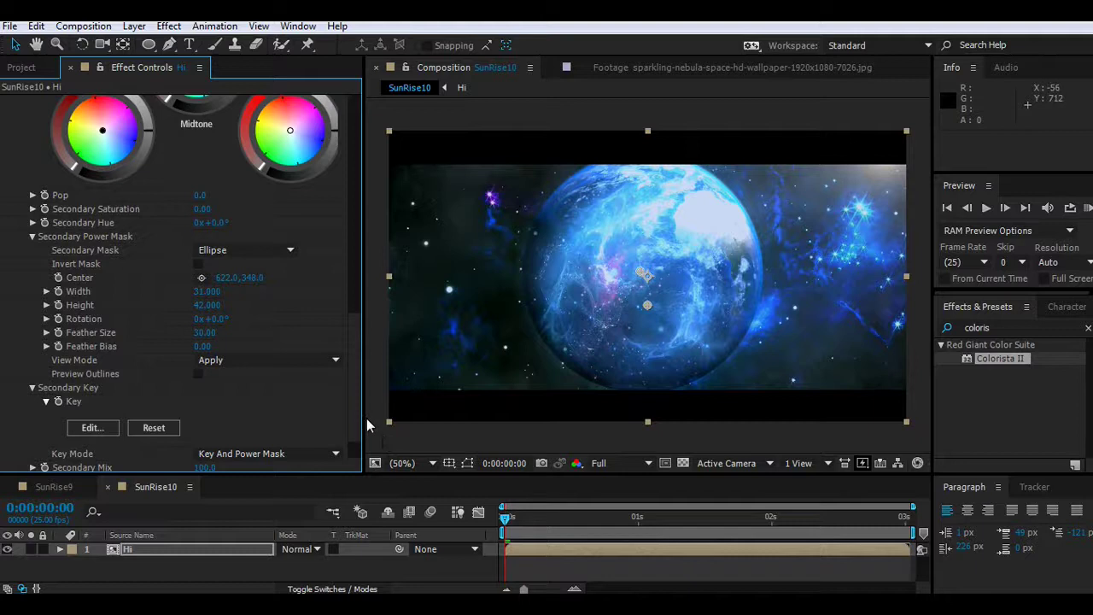
# Step: Toggle Colorista II off and on to compare the grade, then widen the Composition viewer
pyautogui.scroll(5, 140, 263)
pyautogui.scroll(8, 143, 270)
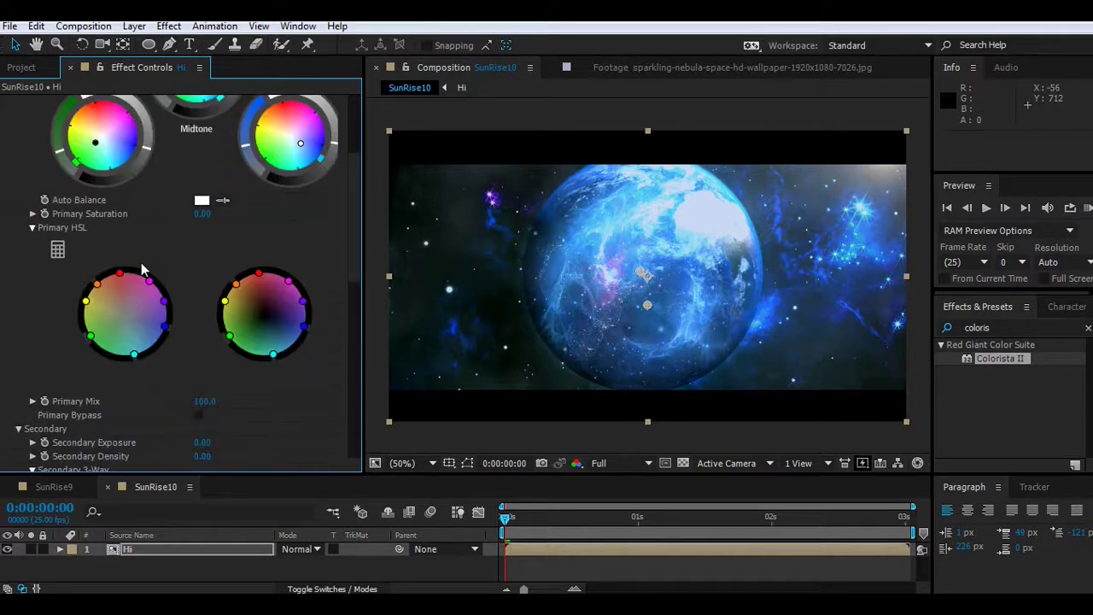
pyautogui.scroll(3, 142, 265)
pyautogui.scroll(4, 137, 252)
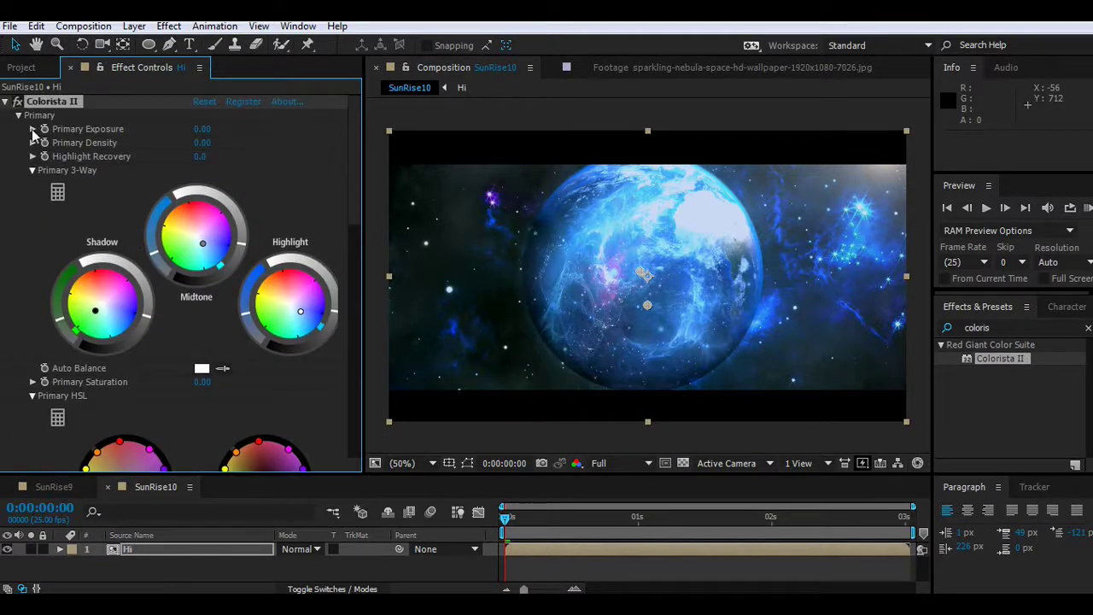
pyautogui.click(17, 103)
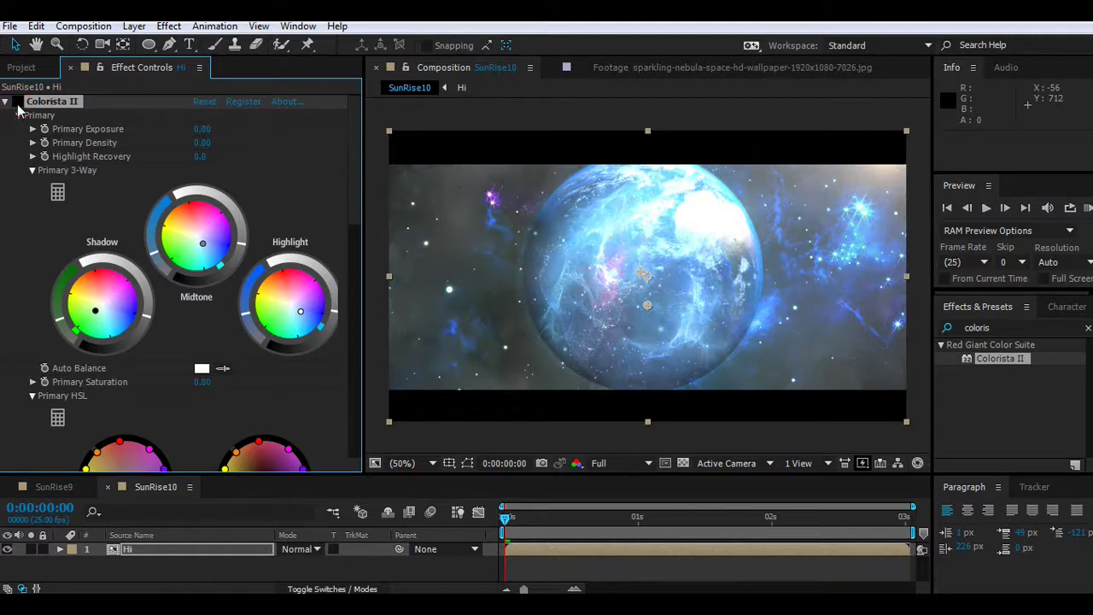
pyautogui.click(17, 102)
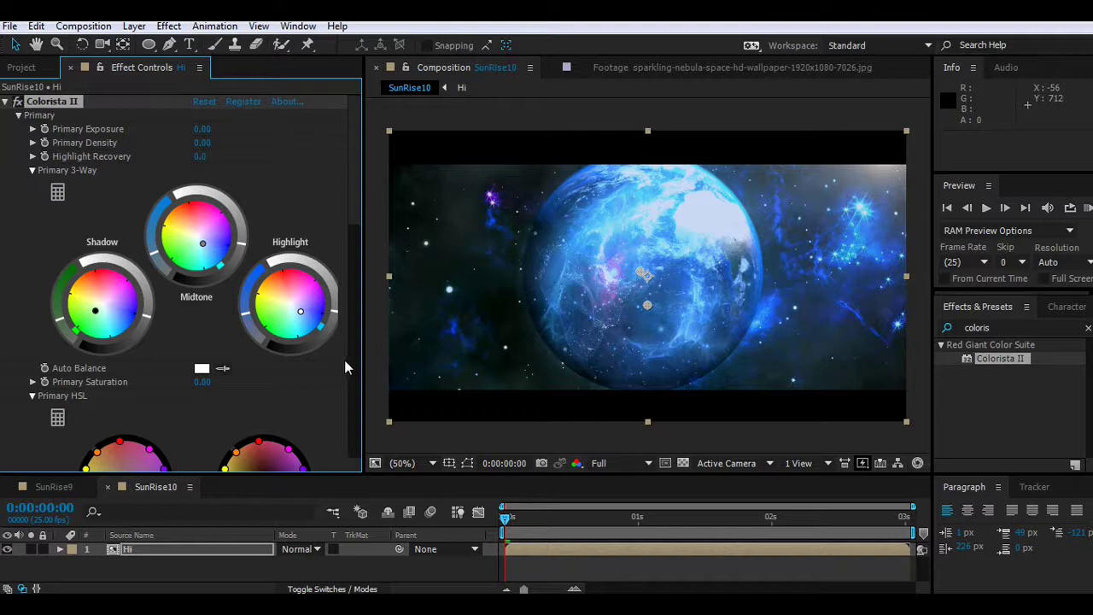
pyautogui.moveTo(363, 372); pyautogui.dragTo(229, 375)
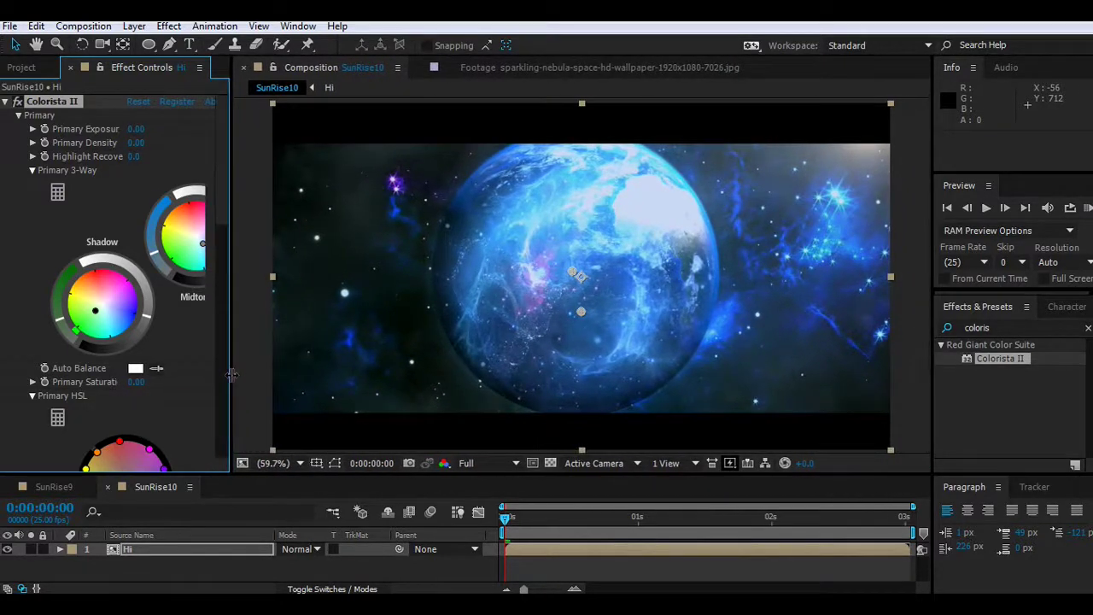
# Step: Open the Hi pre-comp and nudge its oidf5t.jpg layer slightly upward
pyautogui.doubleClick(124, 550)
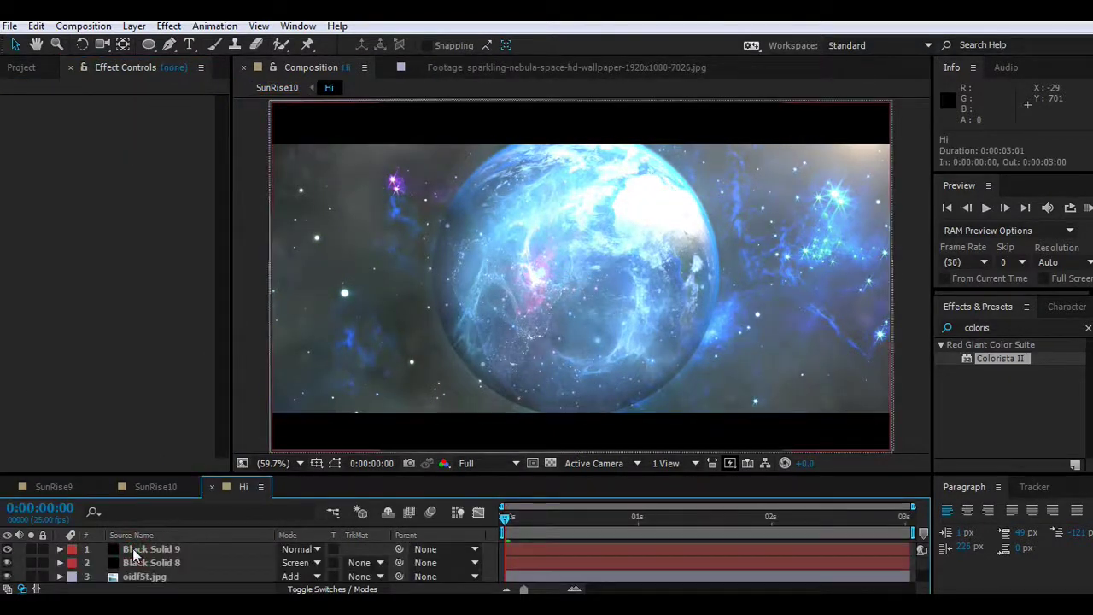
pyautogui.scroll(-2, 162, 573)
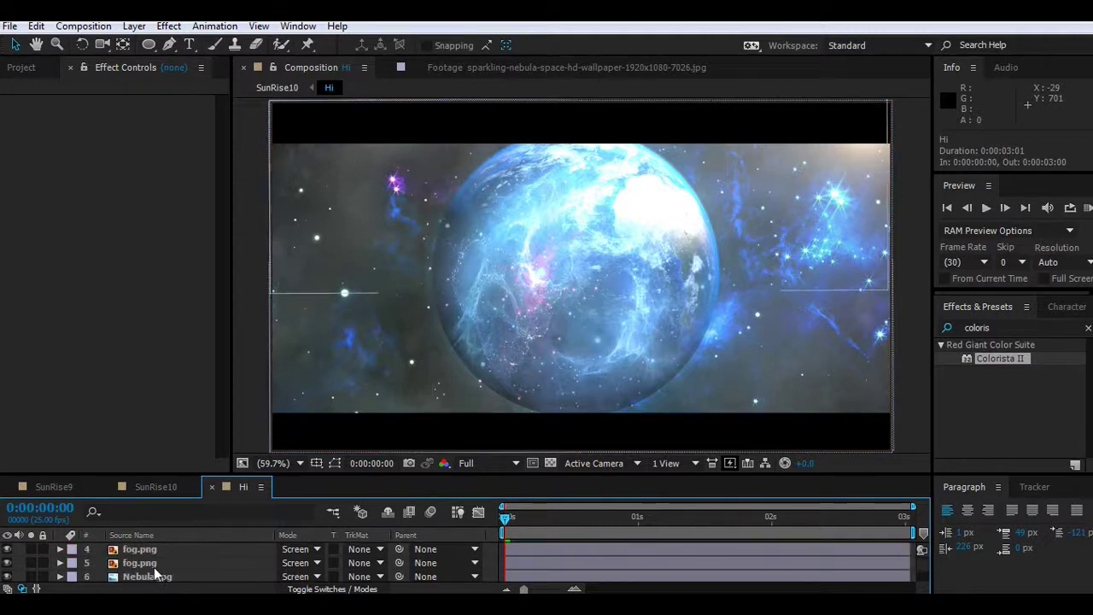
pyautogui.scroll(2, 145, 558)
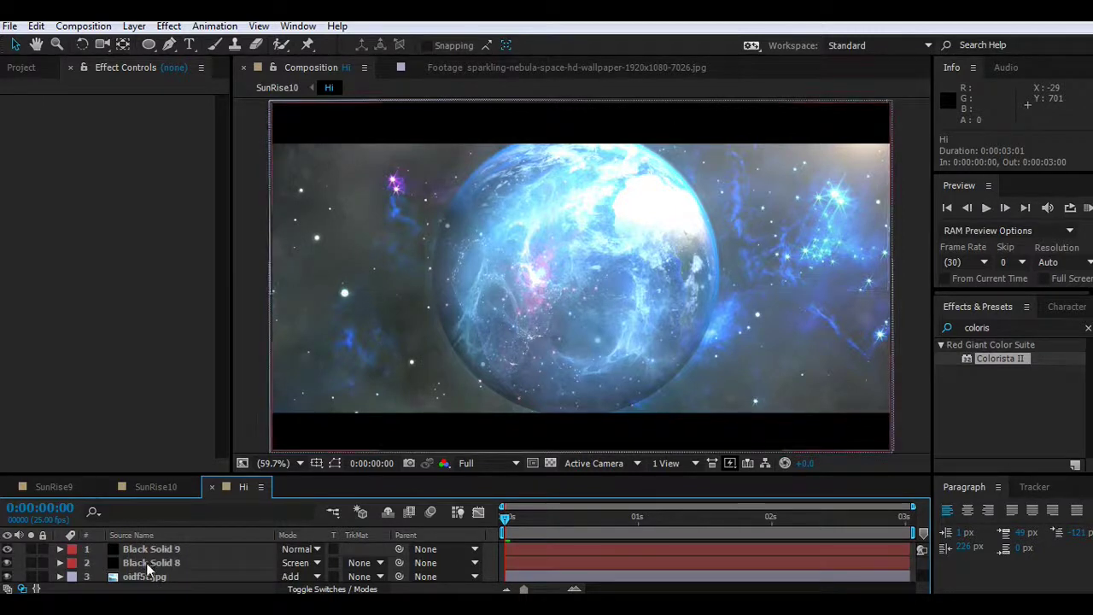
pyautogui.click(147, 577)
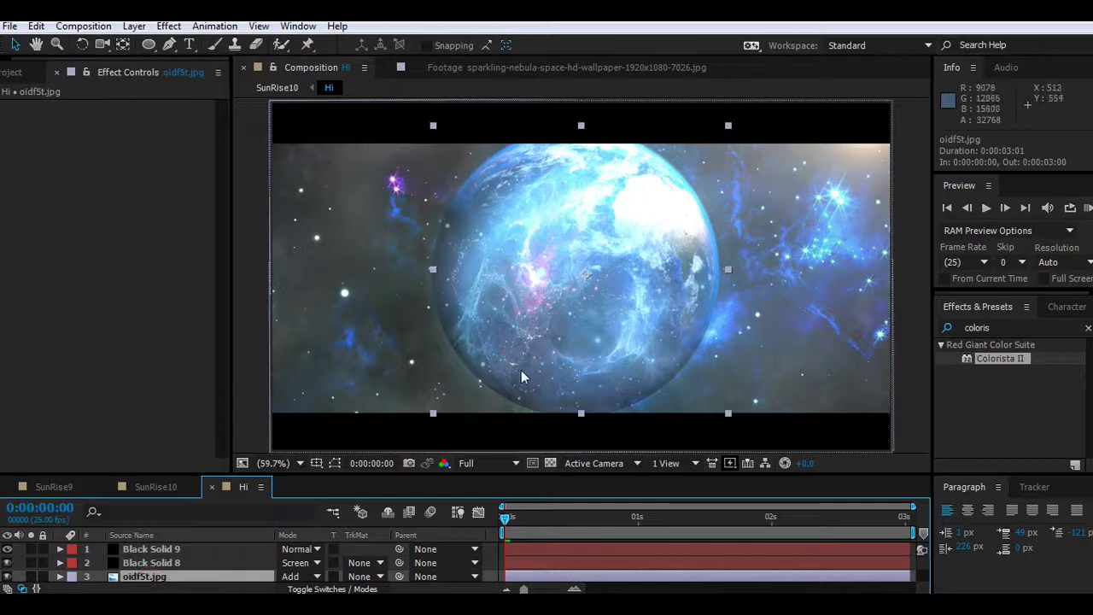
pyautogui.moveTo(525, 363); pyautogui.dragTo(524, 355)
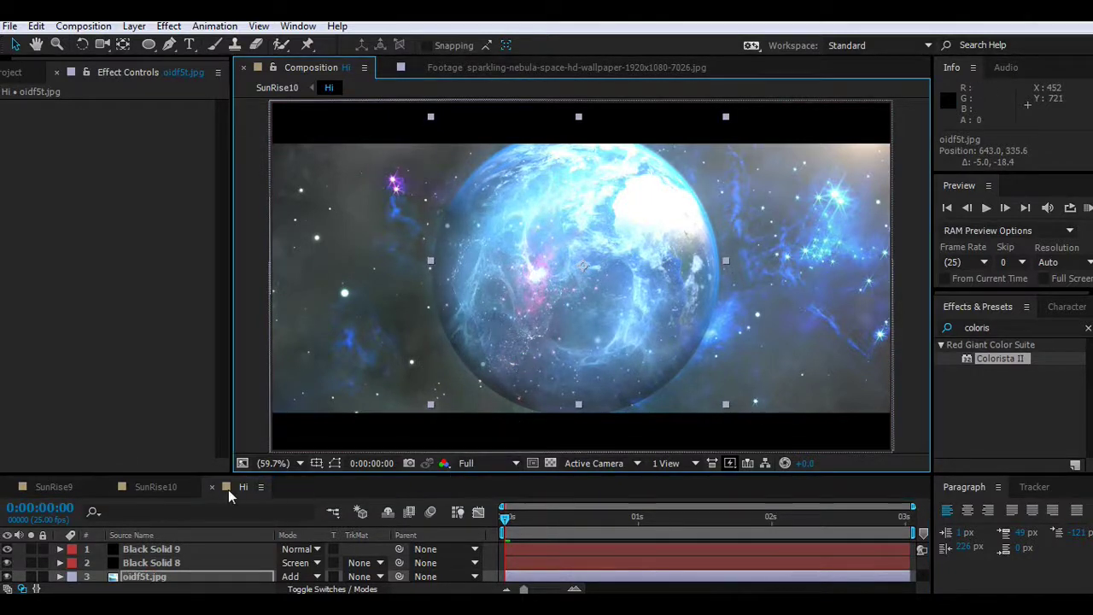
pyautogui.moveTo(314, 476); pyautogui.dragTo(315, 429)
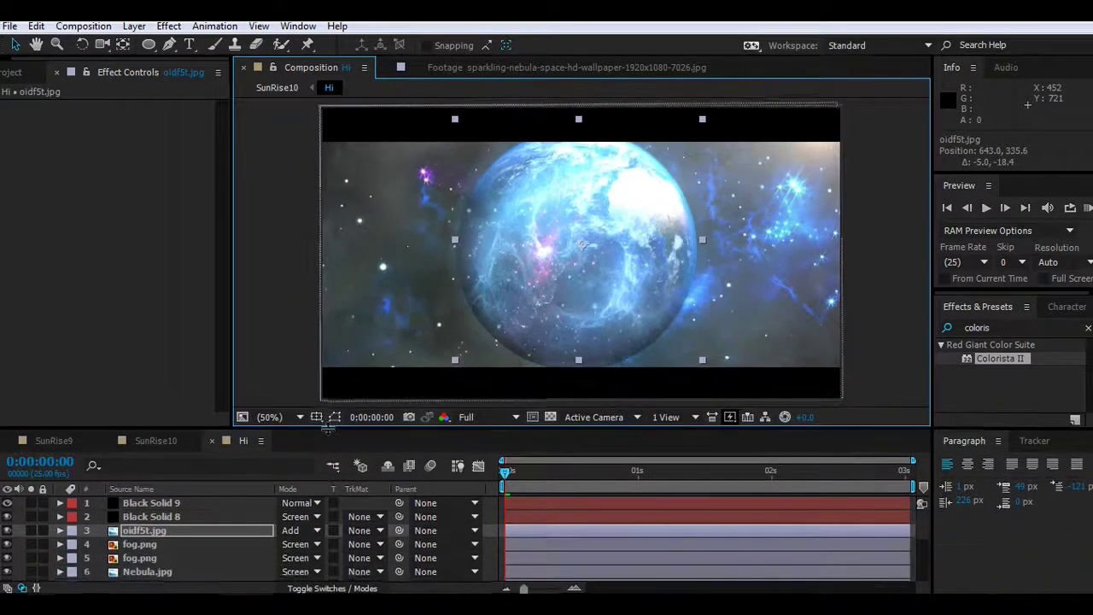
# Step: Switch through the SunRise9 and Hi tabs to the graded SunRise10 composition
pyautogui.click(137, 26)
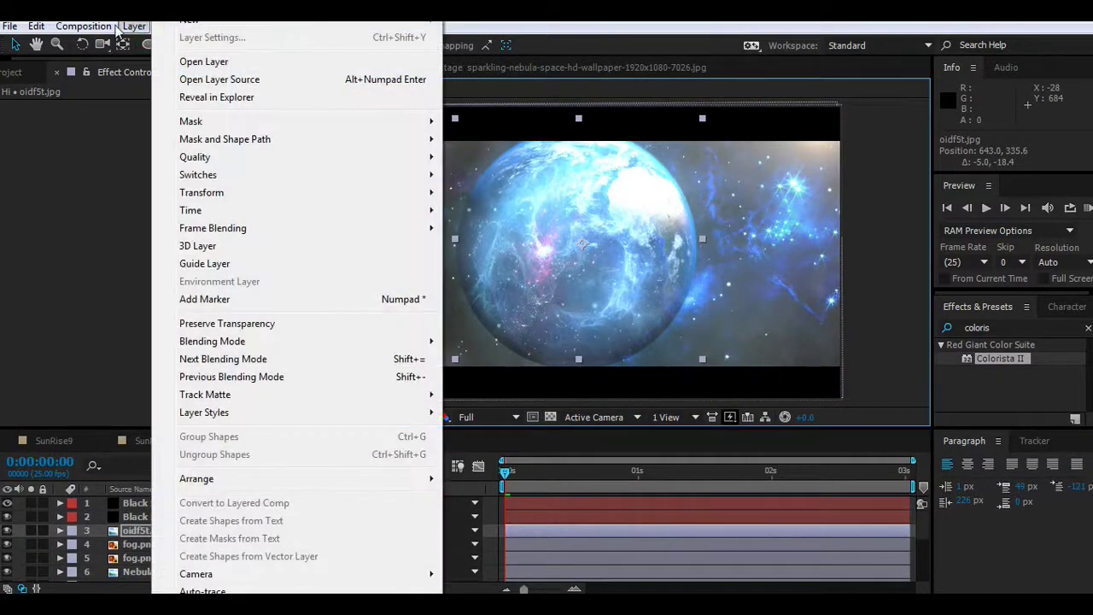
pyautogui.click(47, 338)
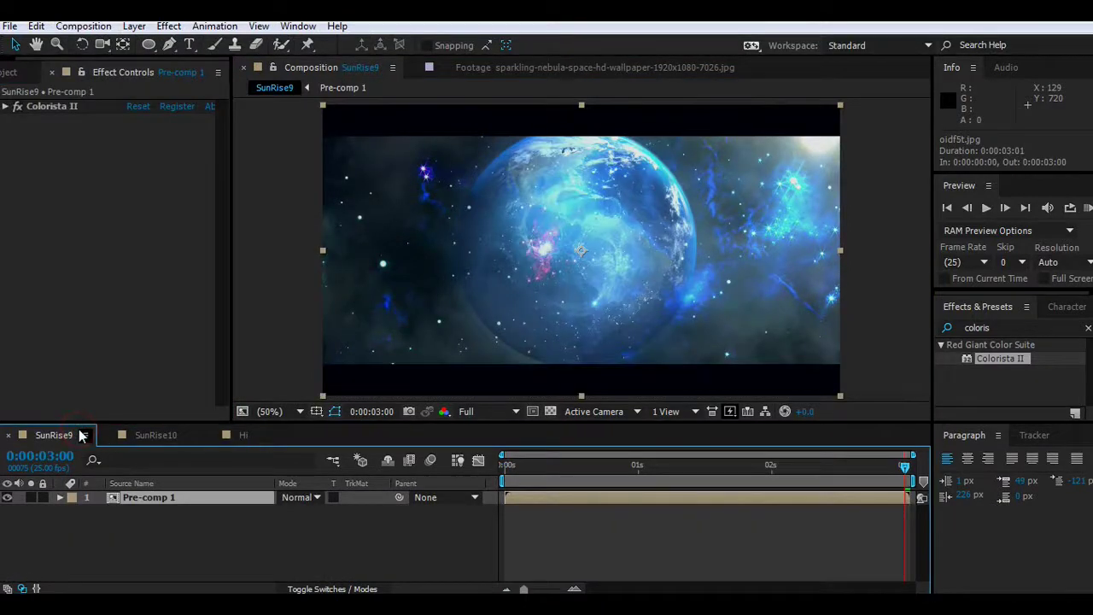
pyautogui.click(241, 436)
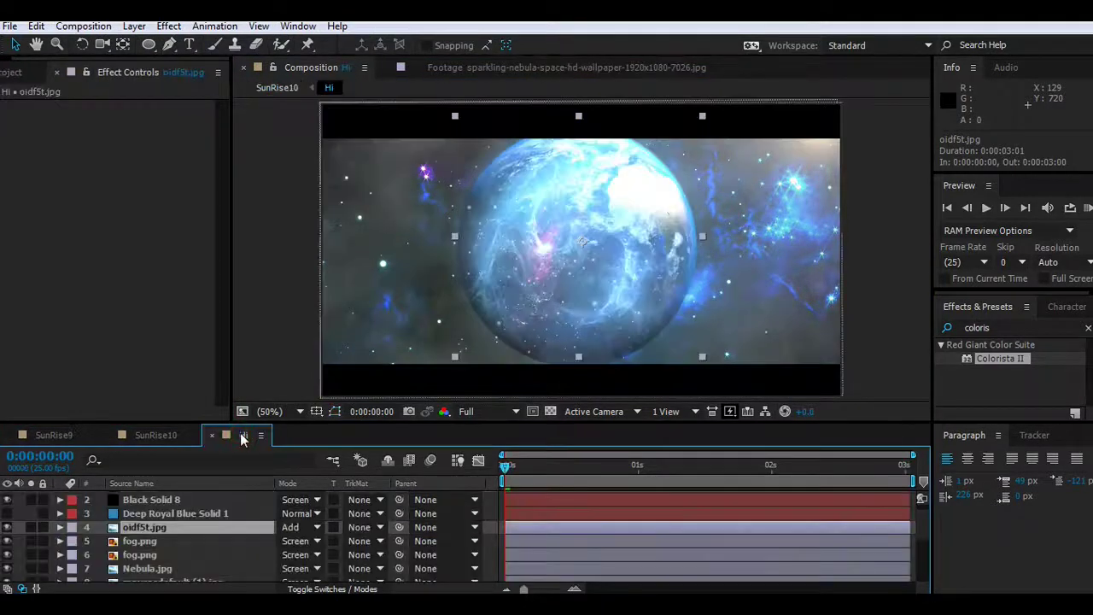
pyautogui.click(160, 435)
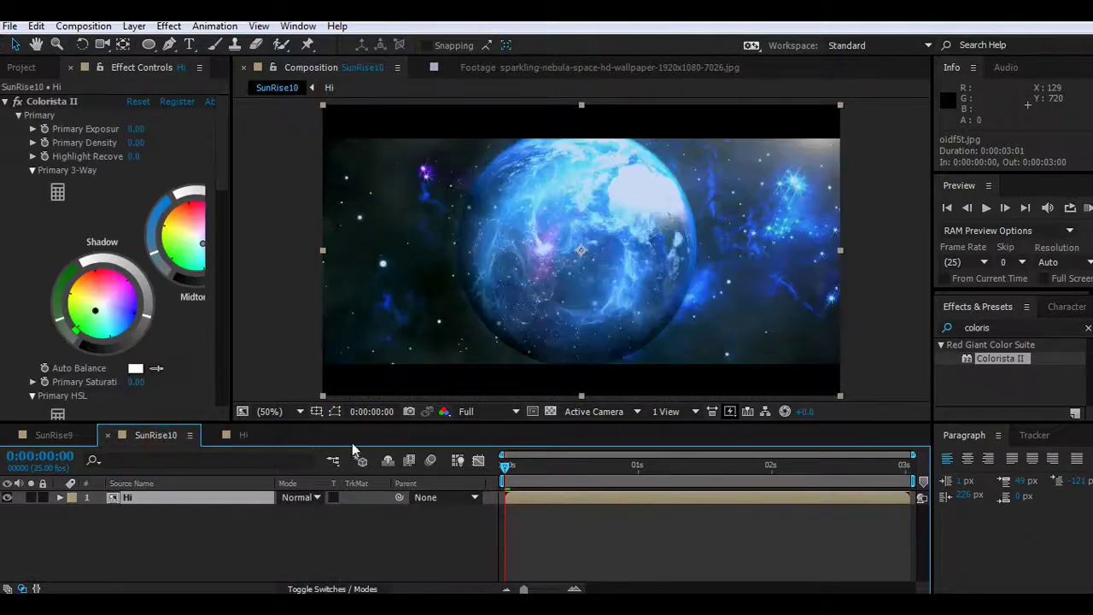
# Step: RAM-preview SunRise10, move the time to 0:00:02:15, and return to the Hi composition
pyautogui.moveTo(352, 423); pyautogui.dragTo(386, 488)
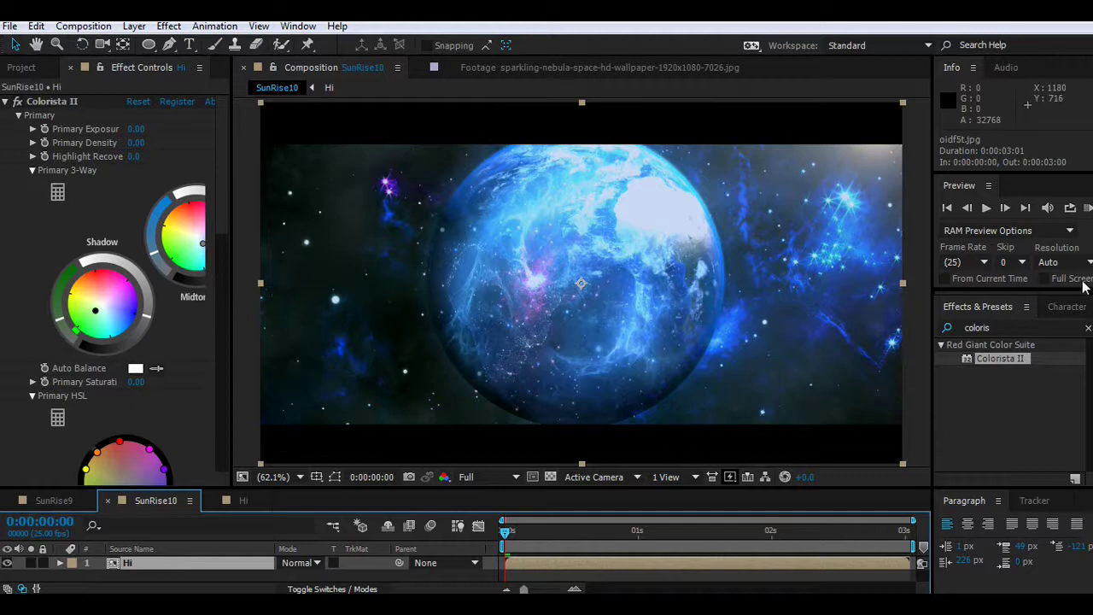
pyautogui.click(1088, 207)
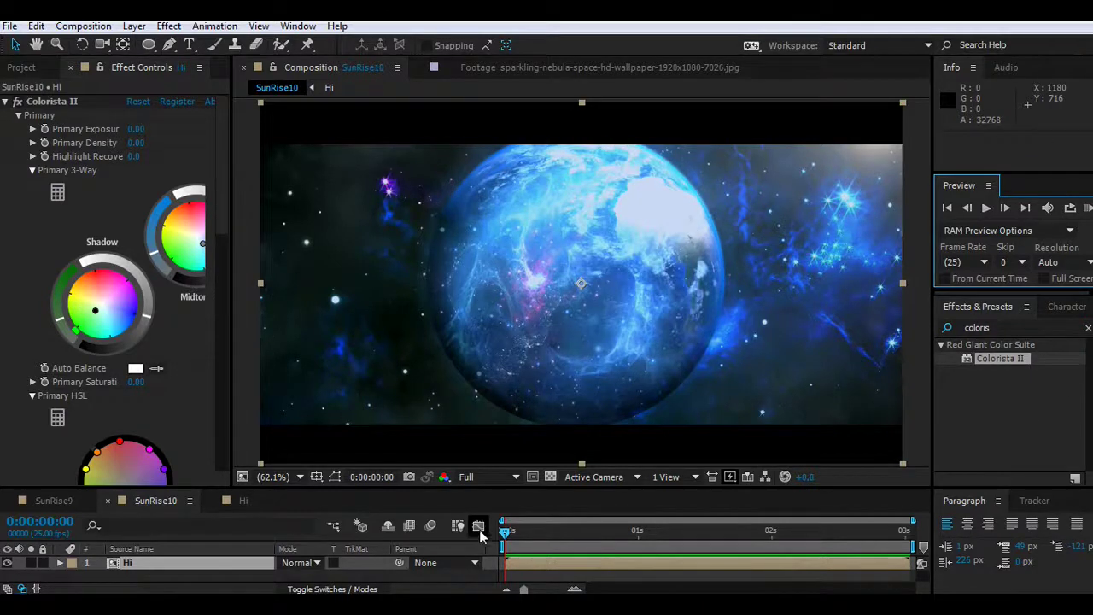
pyautogui.moveTo(506, 534); pyautogui.dragTo(739, 549)
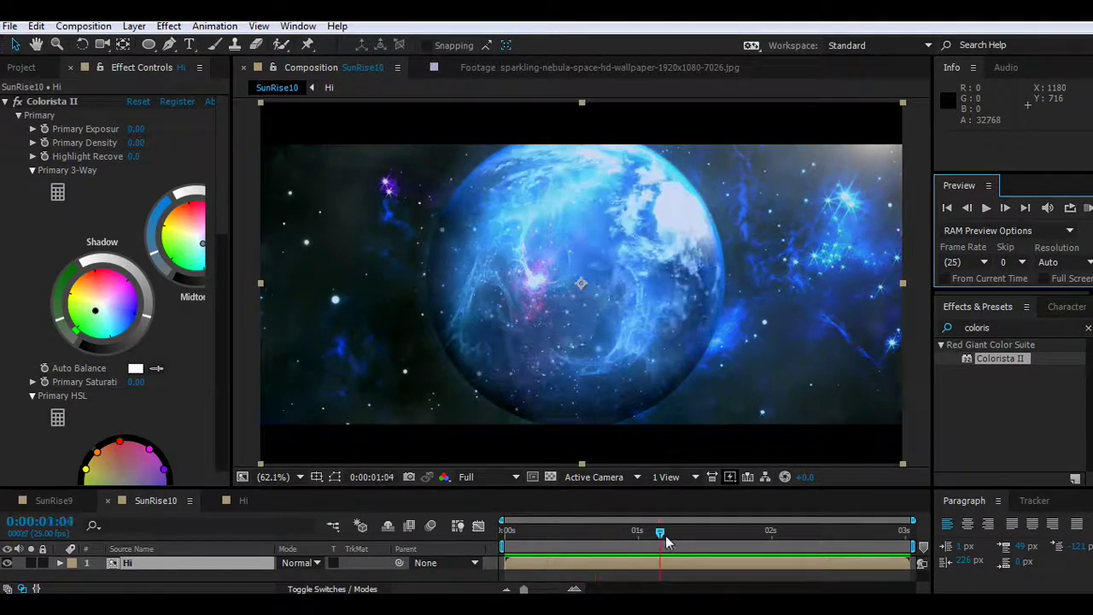
pyautogui.moveTo(740, 549); pyautogui.dragTo(856, 551)
pyautogui.click(240, 502)
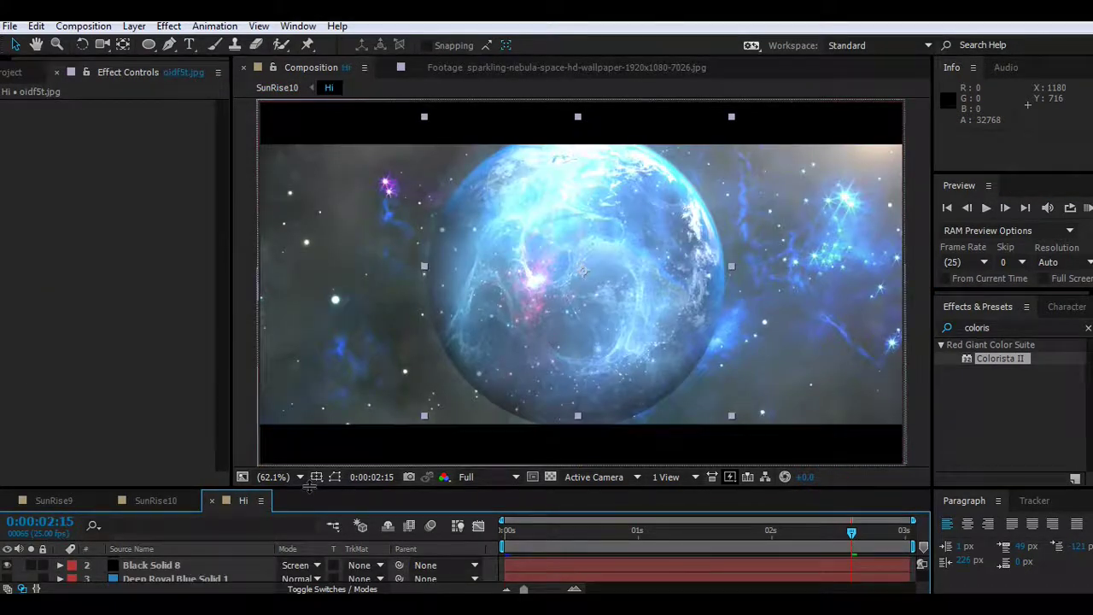
# Step: Enlarge the timeline area and nudge the oidf5t.jpg planet slightly up-left in the viewer
pyautogui.moveTo(310, 487); pyautogui.dragTo(309, 430)
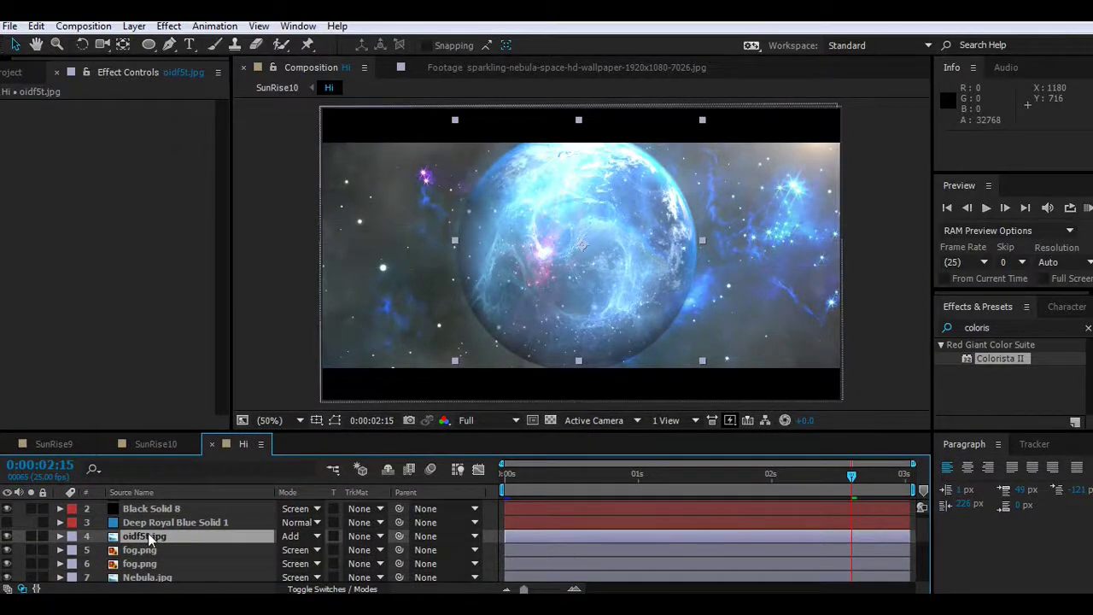
pyautogui.moveTo(548, 271); pyautogui.dragTo(543, 261)
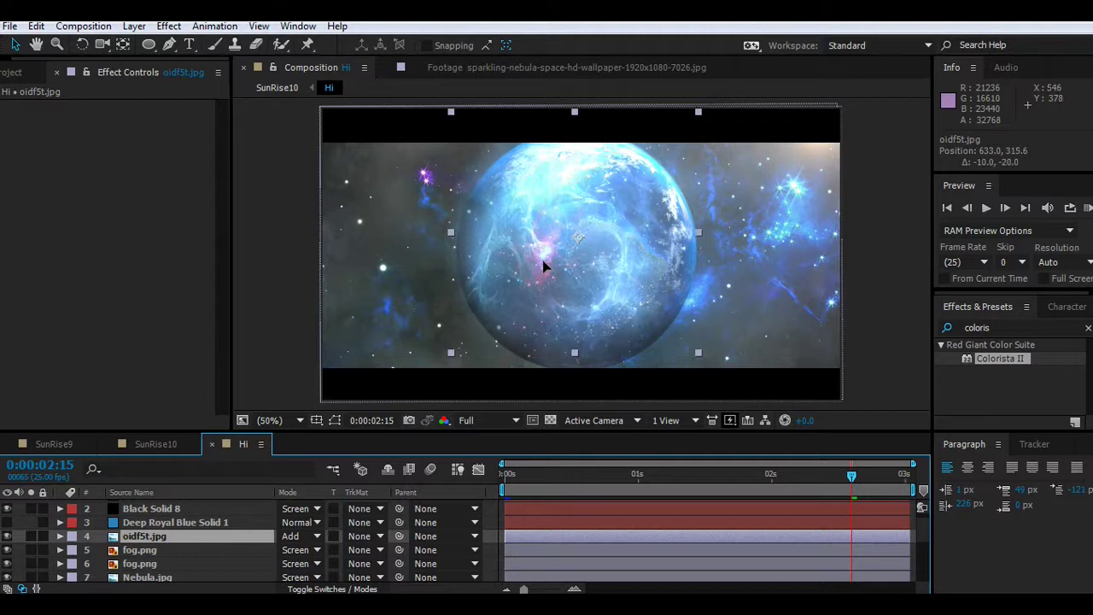
pyautogui.click(543, 261)
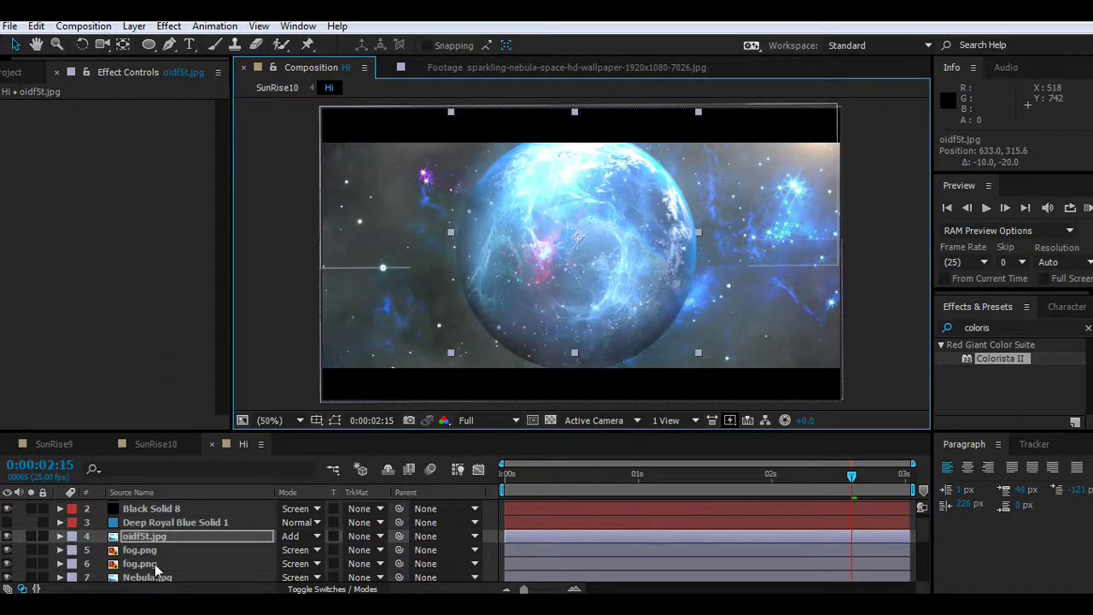
# Step: Select the Nebula.jpg layer, preview its footage in the Project panel, then select maxresdefault (1).jpg
pyautogui.scroll(-3, 155, 564)
pyautogui.click(141, 536)
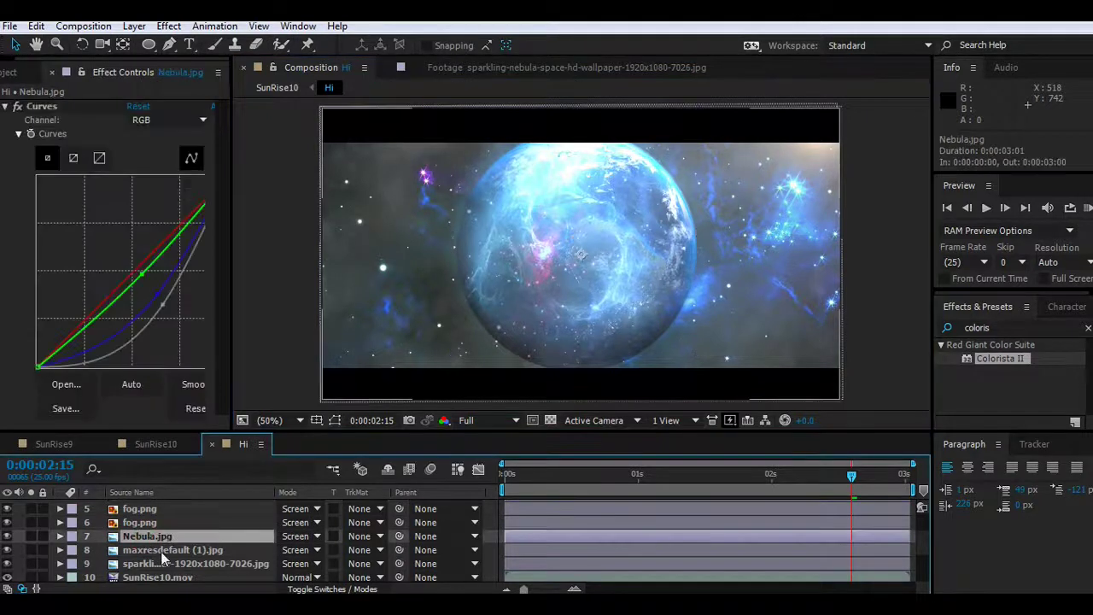
pyautogui.click(15, 75)
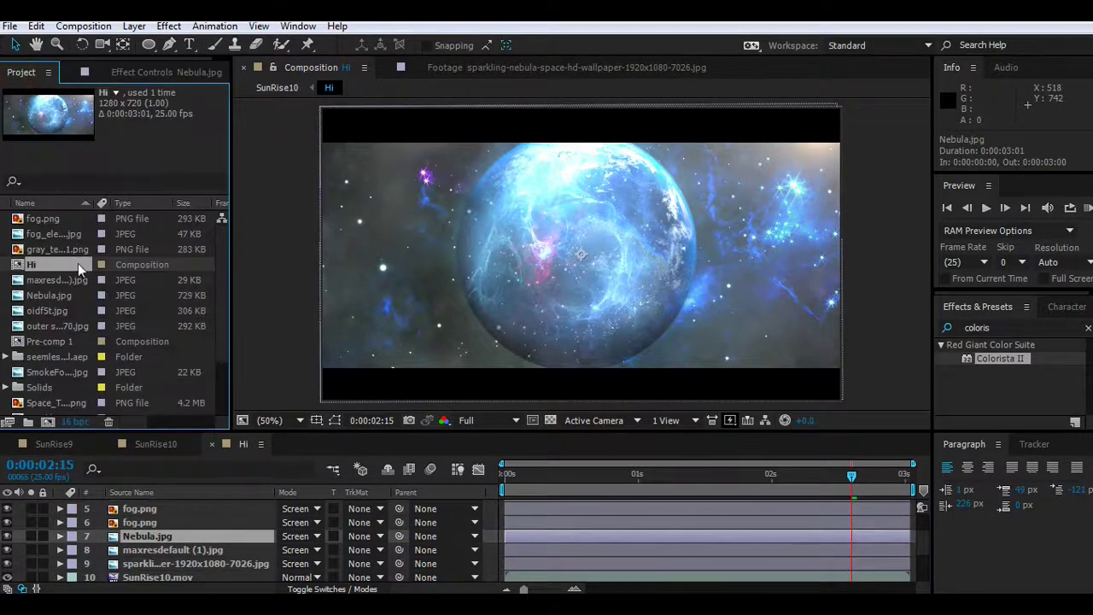
pyautogui.click(62, 297)
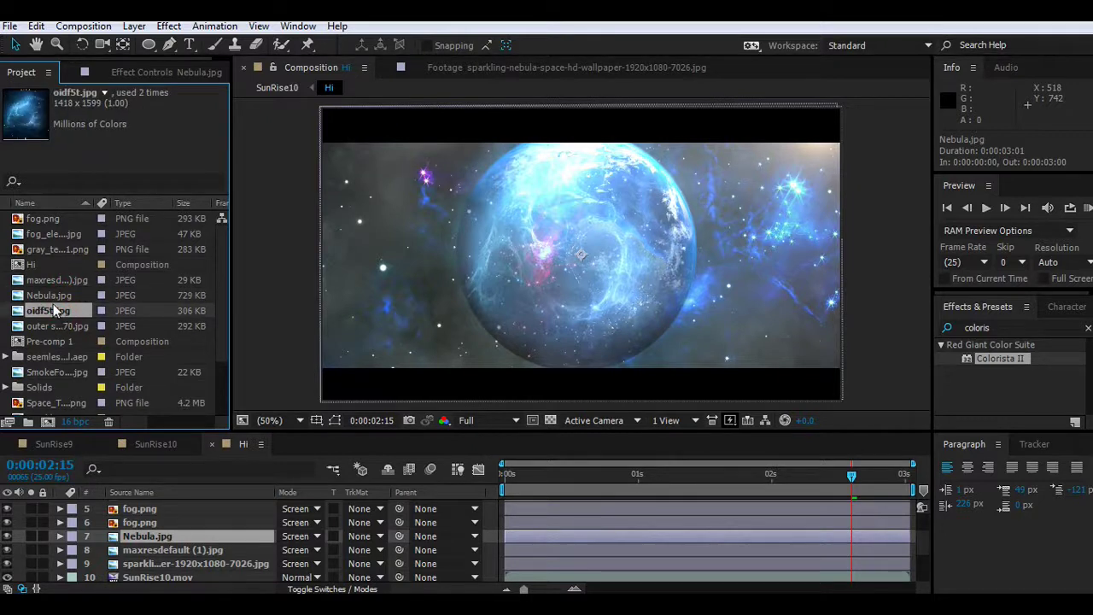
pyautogui.click(51, 299)
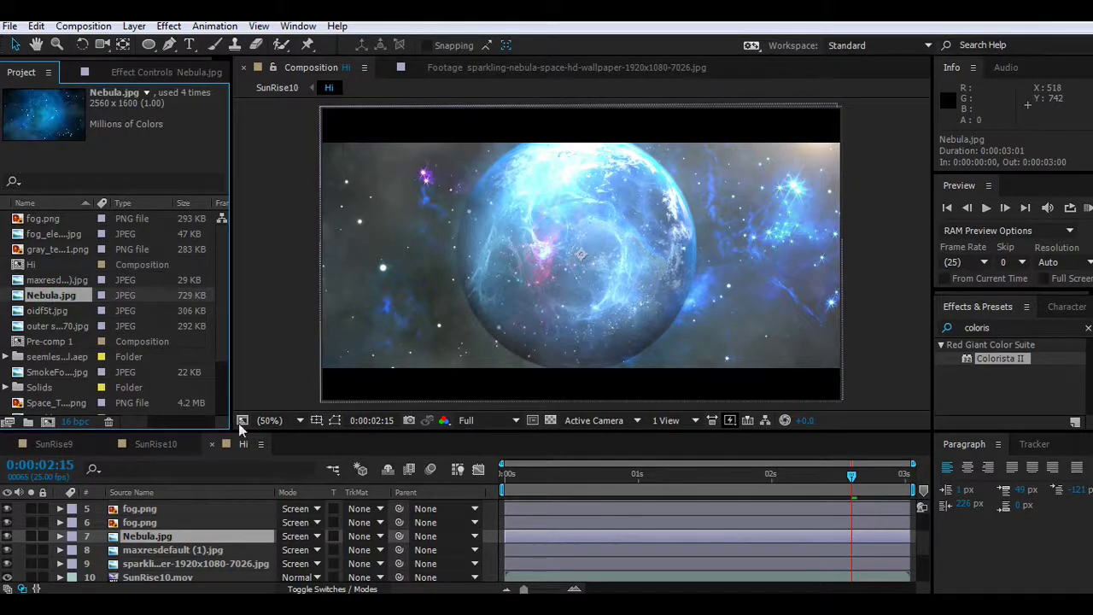
pyautogui.click(168, 550)
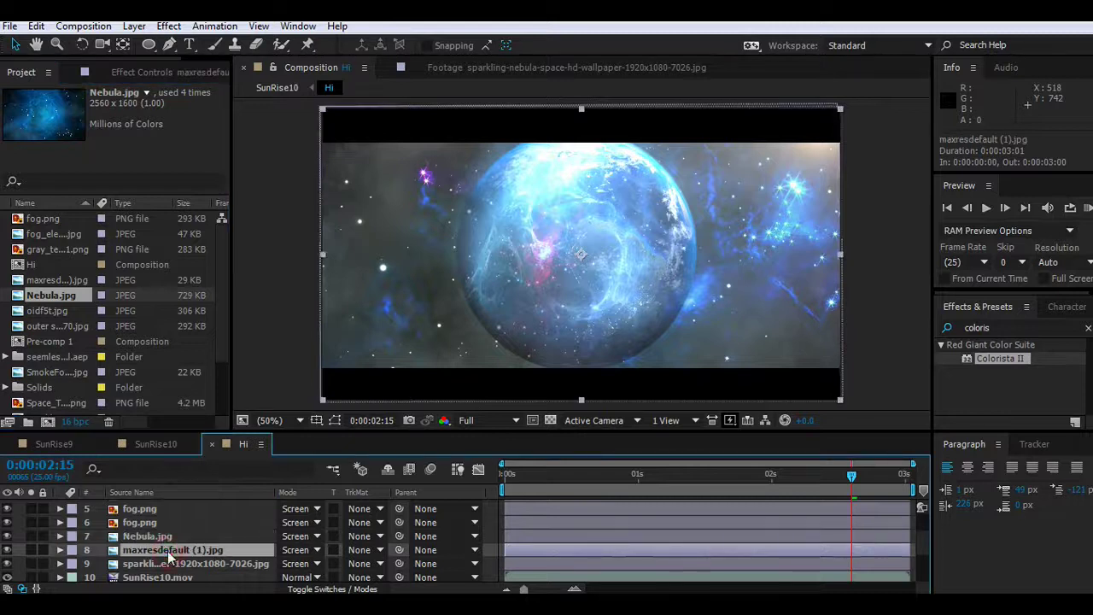
# Step: Preview the cloudy maxresdefault (1).jpg, outer-space starfield and Nebula.jpg footage items
pyautogui.scroll(-3, 48, 331)
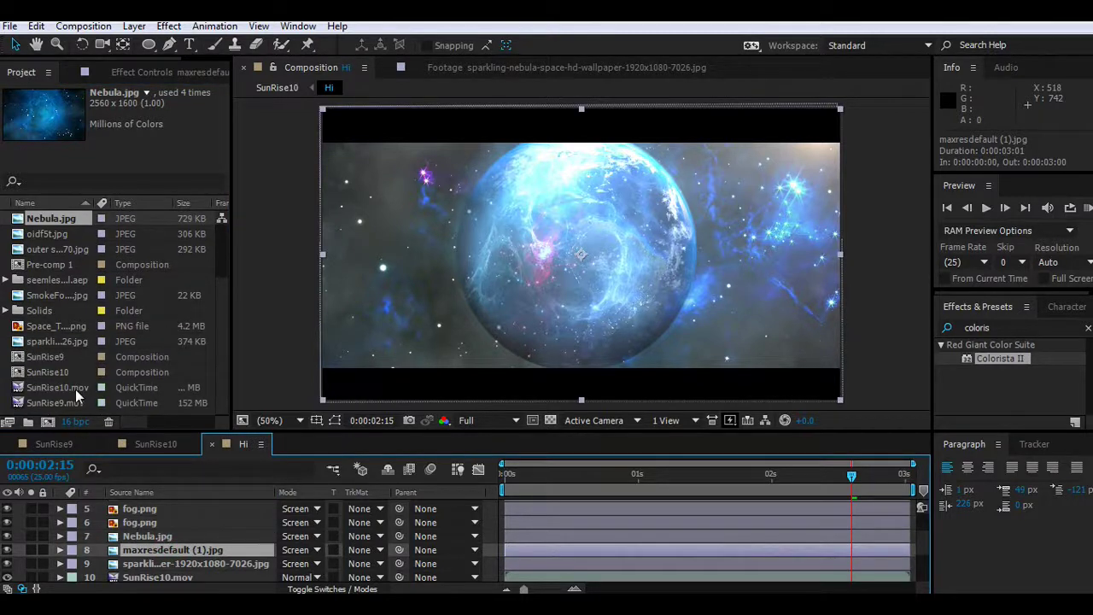
pyautogui.scroll(2, 52, 246)
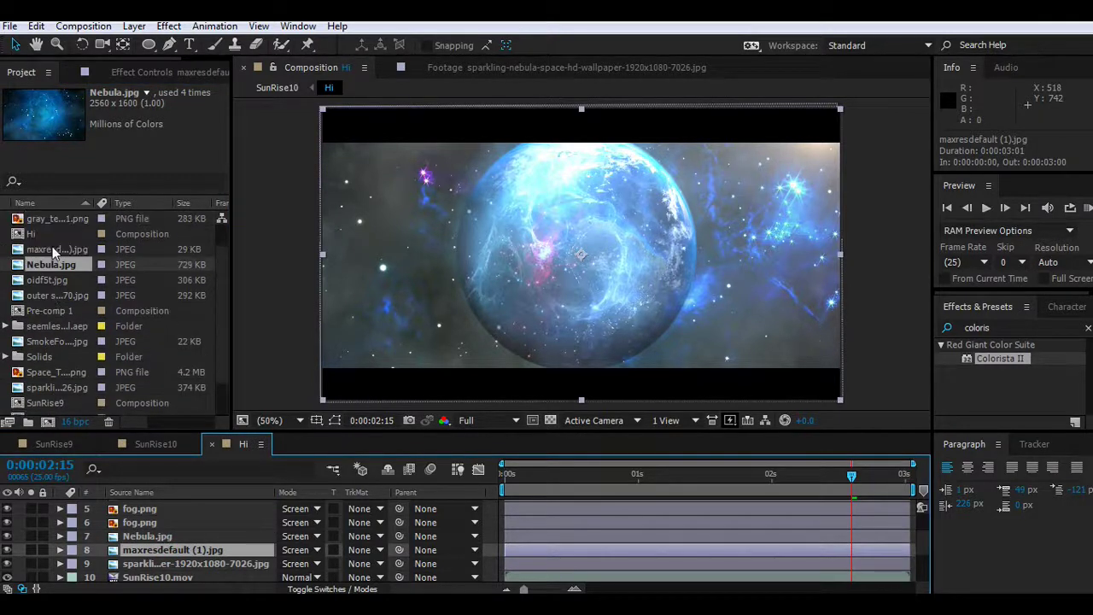
pyautogui.click(53, 248)
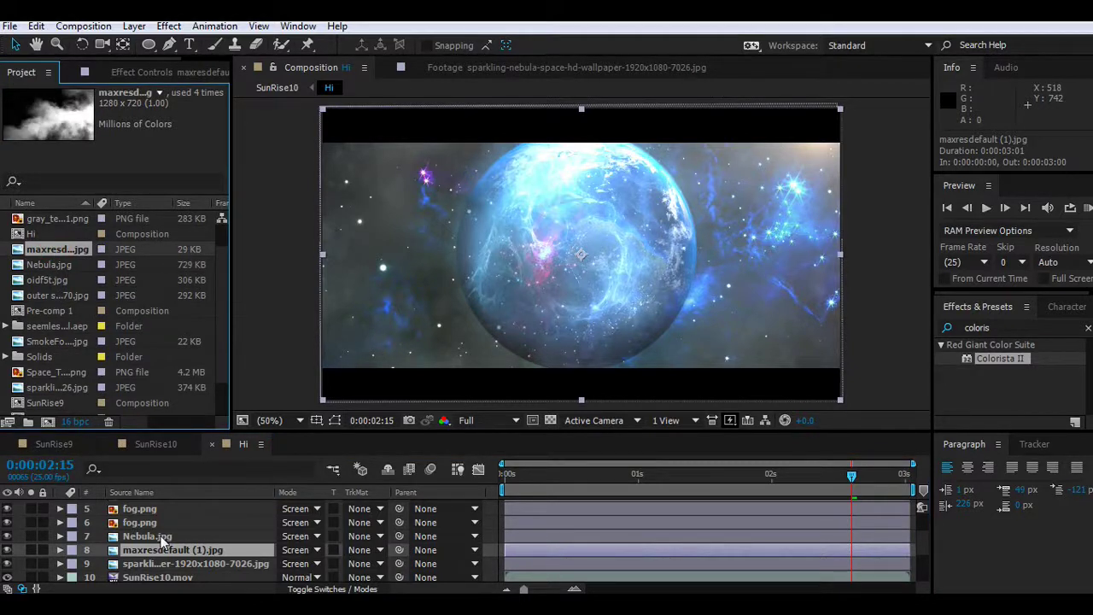
pyautogui.scroll(2, 162, 541)
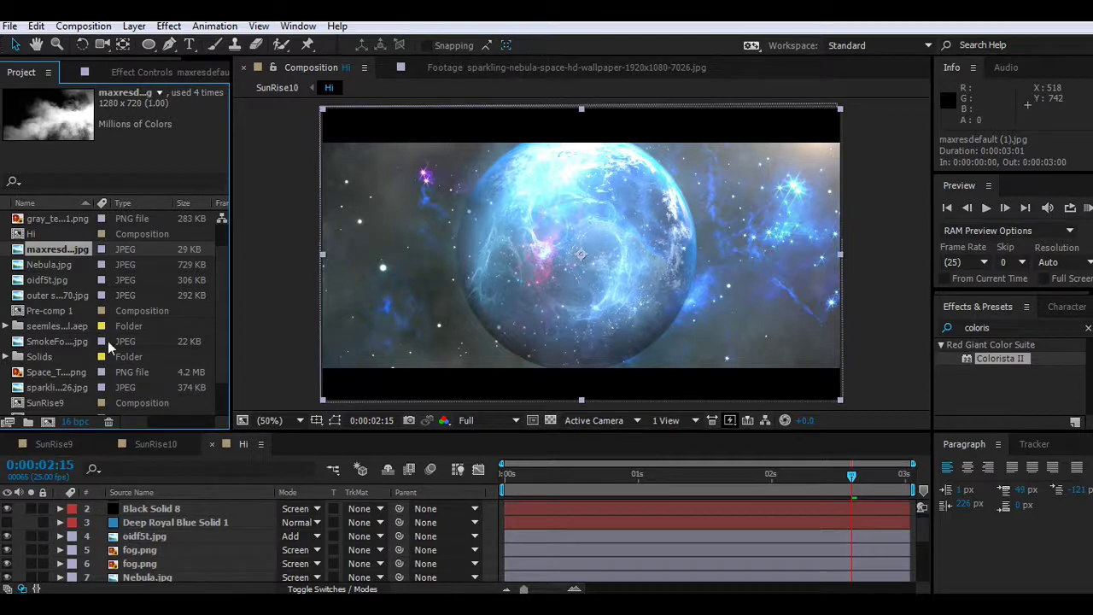
pyautogui.scroll(-2, 94, 341)
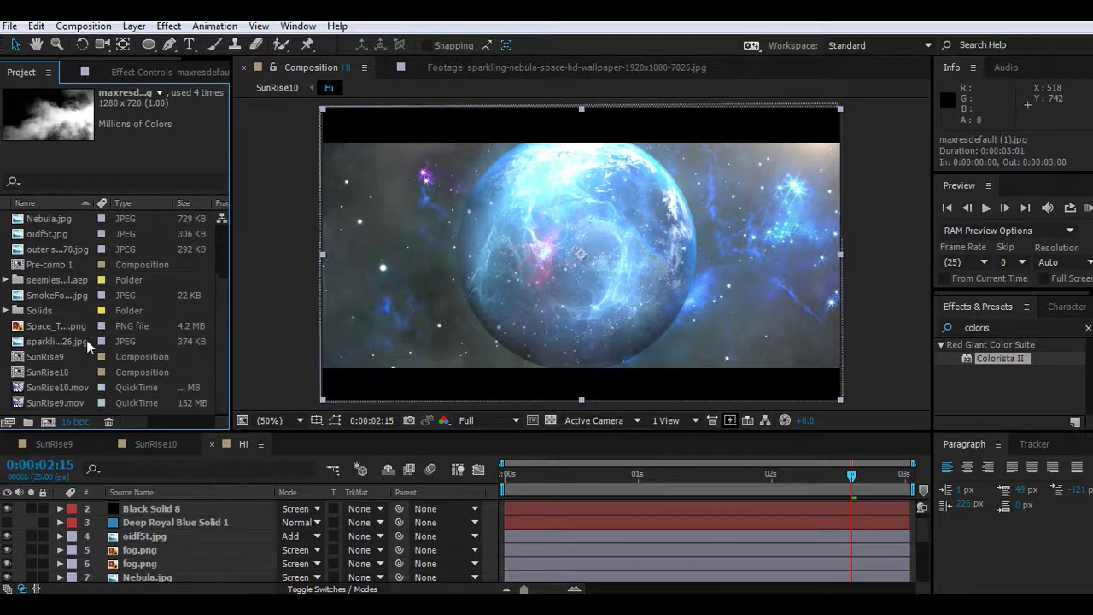
pyautogui.click(43, 295)
pyautogui.click(43, 248)
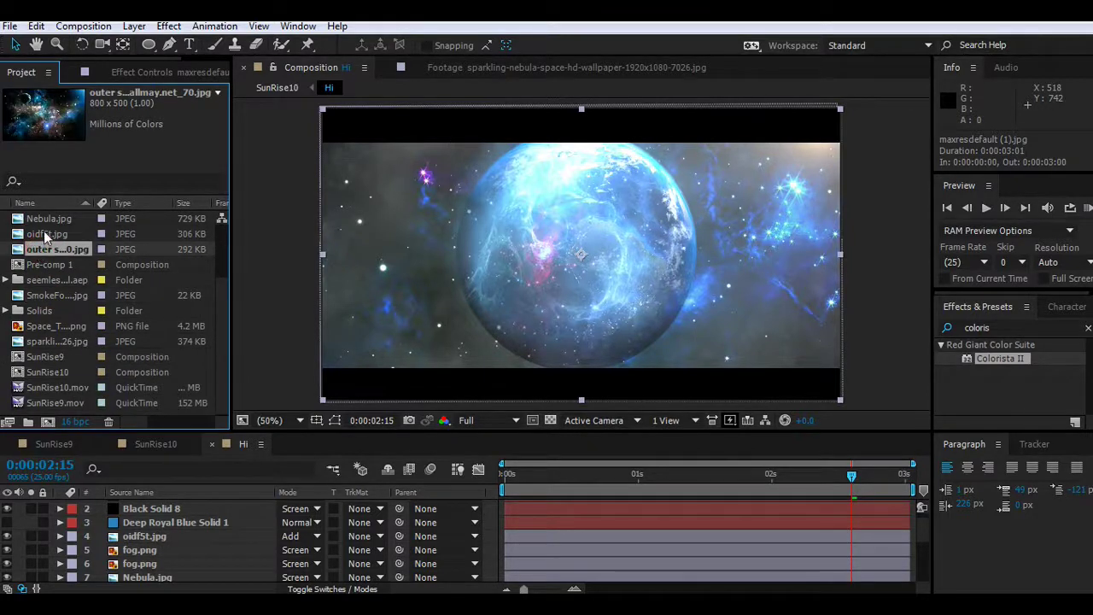
pyautogui.click(44, 231)
pyautogui.click(42, 218)
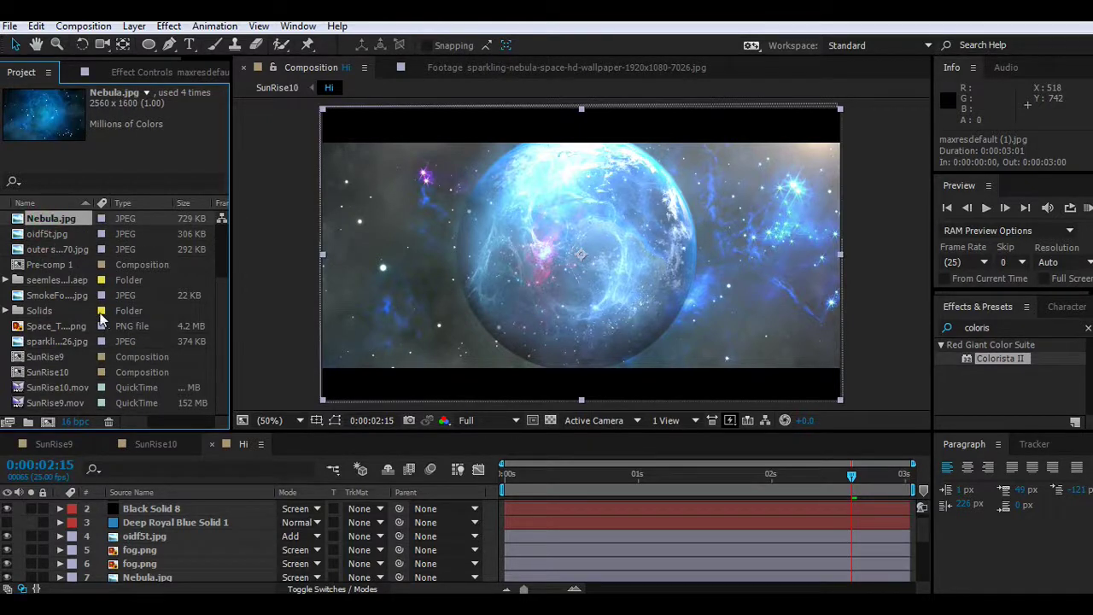
# Step: Review the maxresdefault (1).jpg, fog_ele, gray_terrain01.png and fog.png footage, then play the composite full-screen
pyautogui.scroll(2, 95, 309)
pyautogui.click(56, 248)
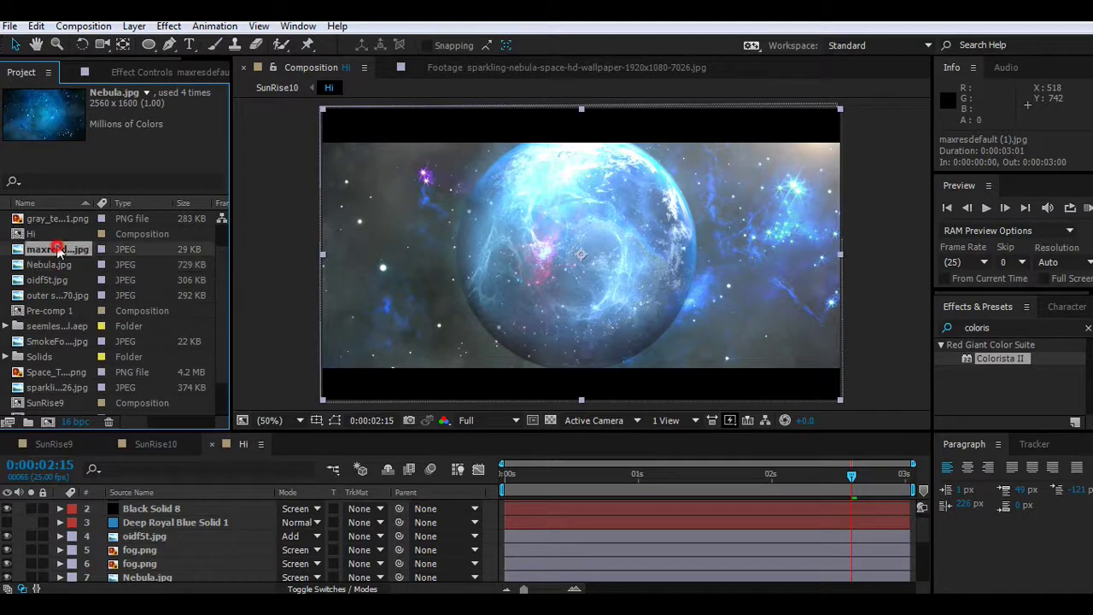
pyautogui.scroll(1, 57, 245)
pyautogui.click(55, 237)
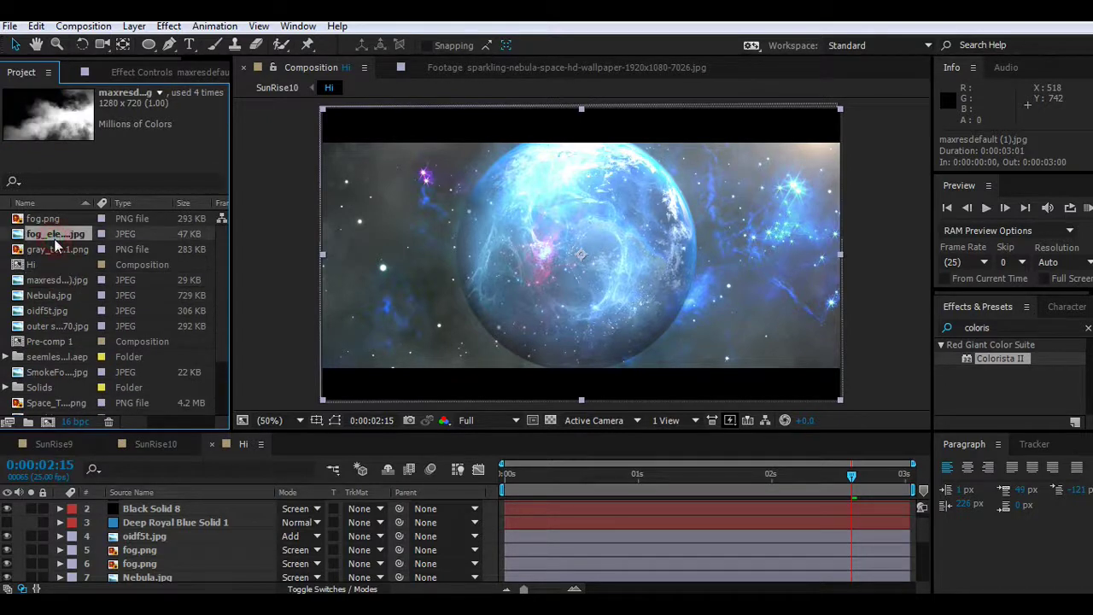
pyautogui.click(47, 250)
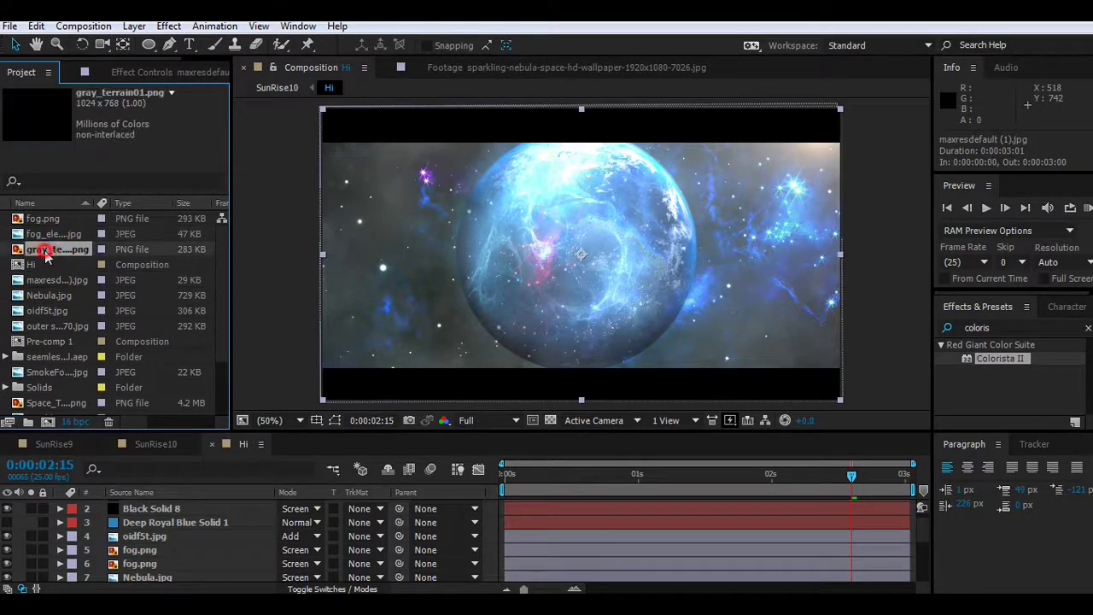
pyautogui.click(50, 219)
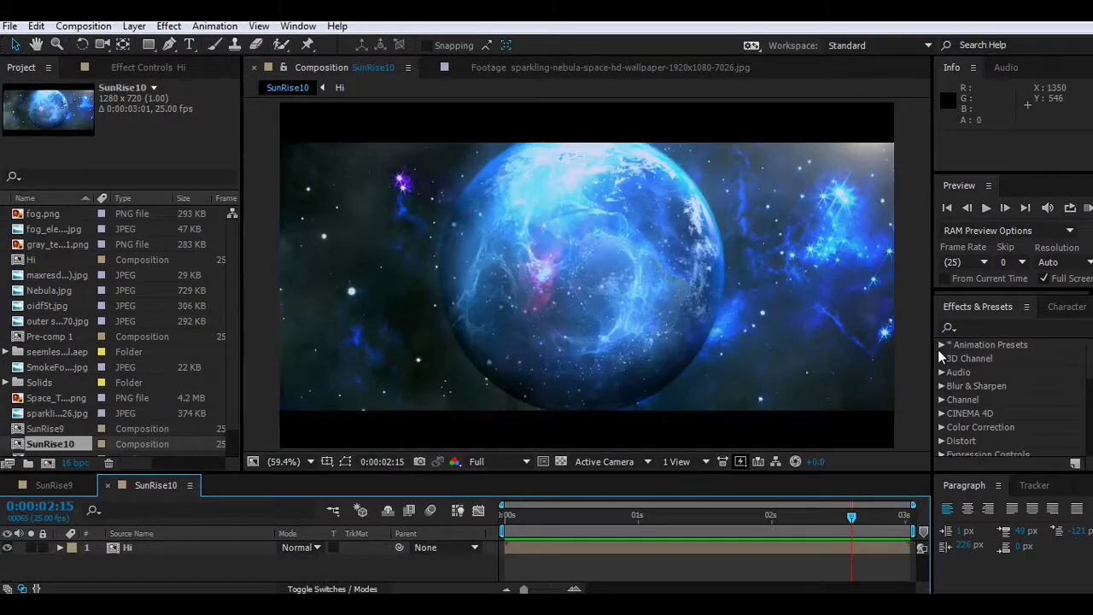
pyautogui.click(1087, 209)
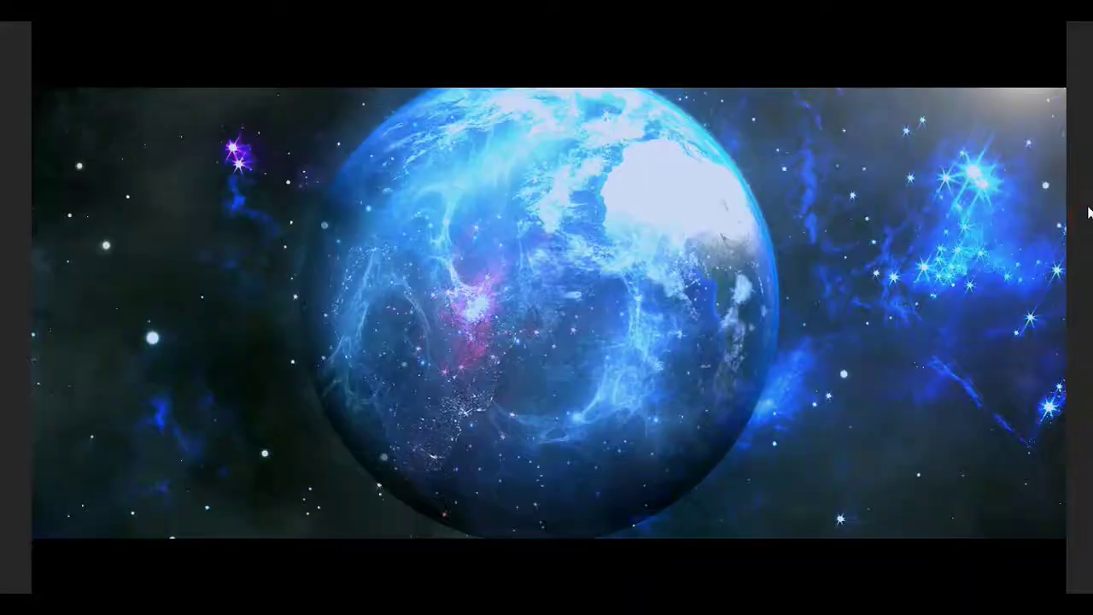